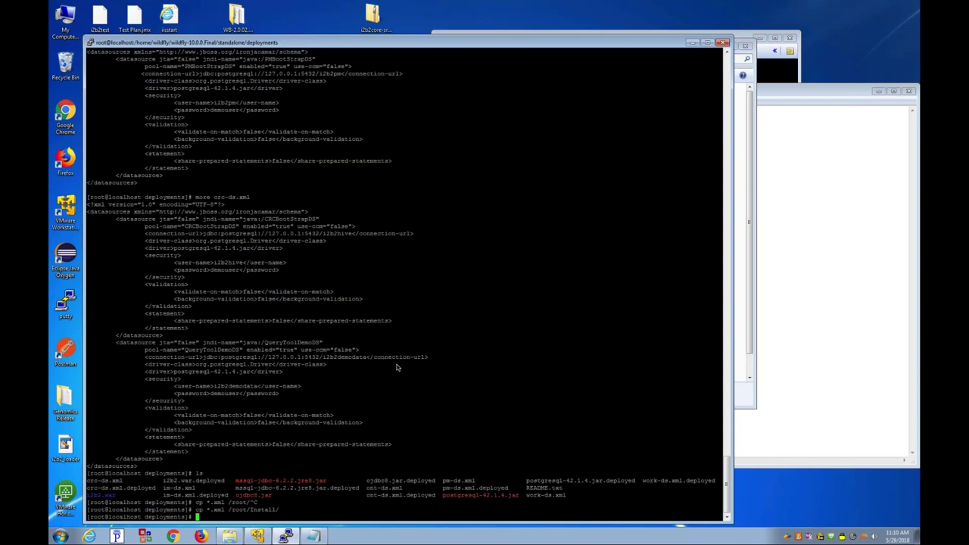
Step: Go to root's home directory, list it to show Install, and start Windows Magnifier
{"action": "type", "text": "cd"}
{"action": "key", "text": "Return"}
{"action": "type", "text": "ls"}
{"action": "key", "text": "Return"}
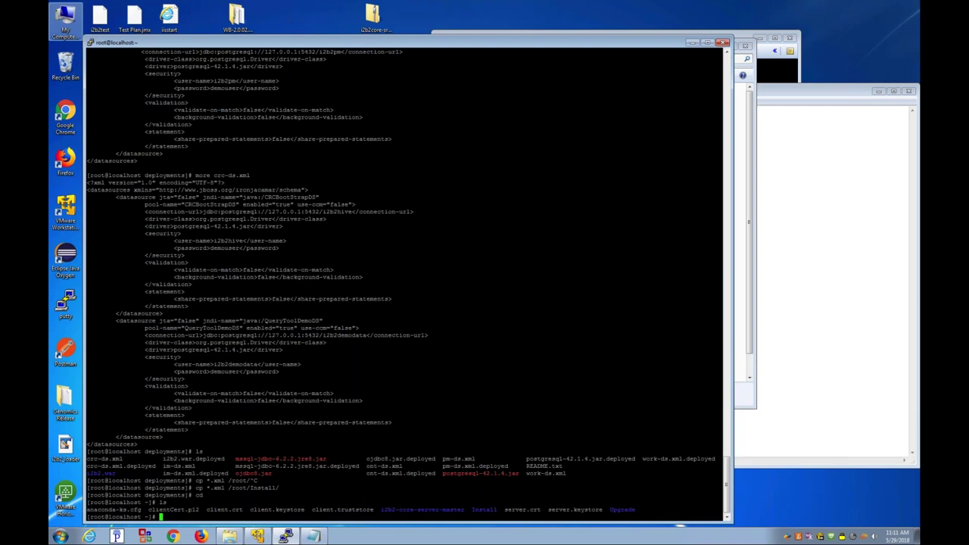
{"action": "key", "text": "super+plus"}
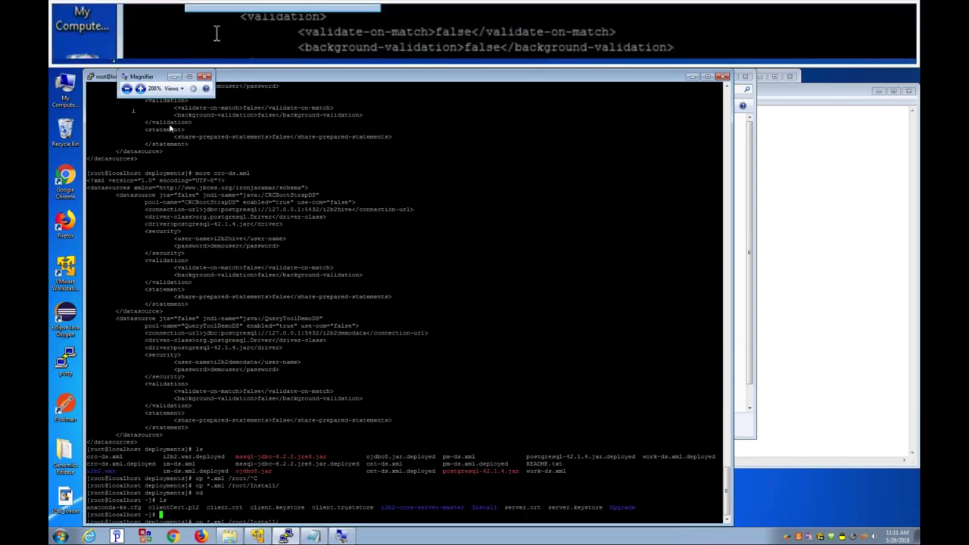
Step: Close the Magnifier window and bring up the PuTTY title-bar system menu
{"action": "left_click", "coordinate": [205, 77]}
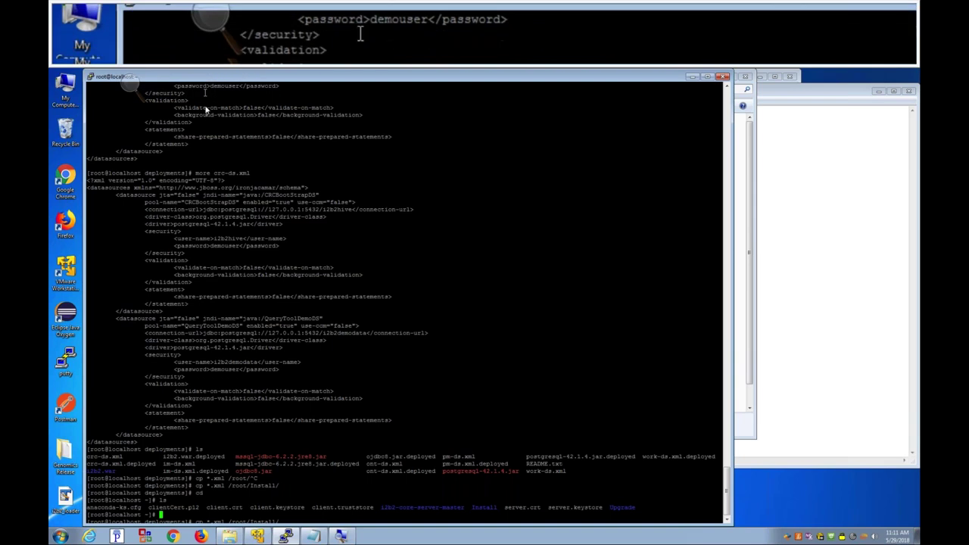
{"action": "key", "text": "Tab"}
{"action": "key", "text": "Tab"}
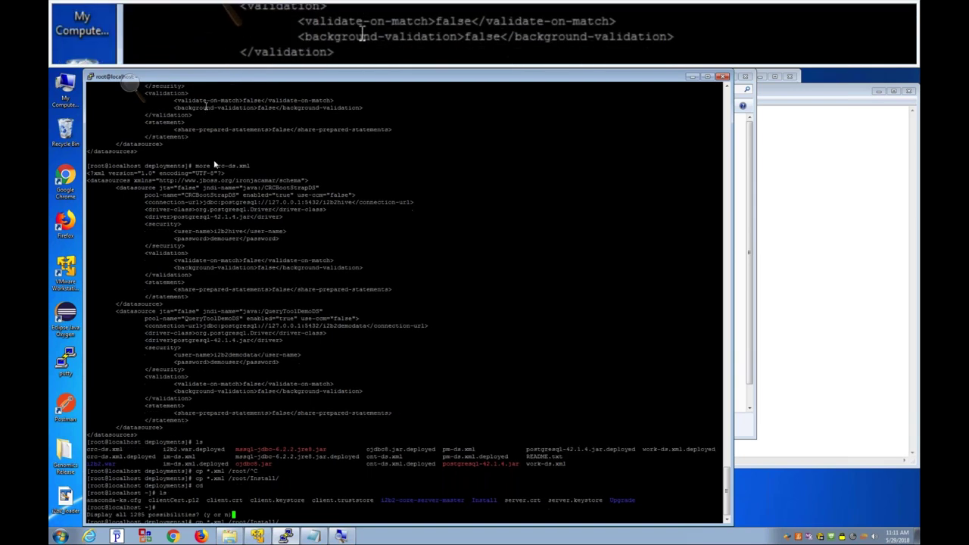
{"action": "left_click", "coordinate": [128, 86]}
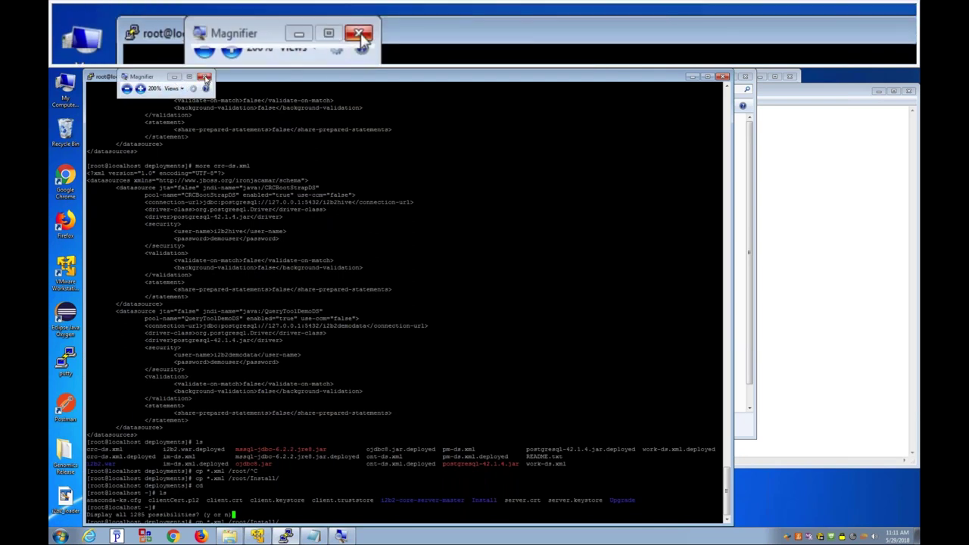
{"action": "left_click", "coordinate": [205, 79]}
{"action": "left_click", "coordinate": [90, 76]}
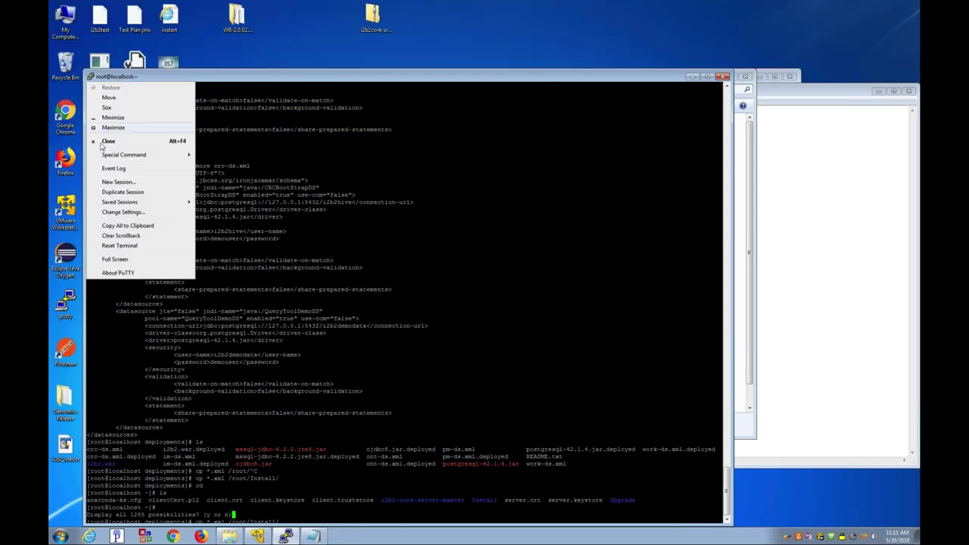
Step: Change the PuTTY terminal font to Courier New 18-point and apply it
{"action": "left_click", "coordinate": [121, 212]}
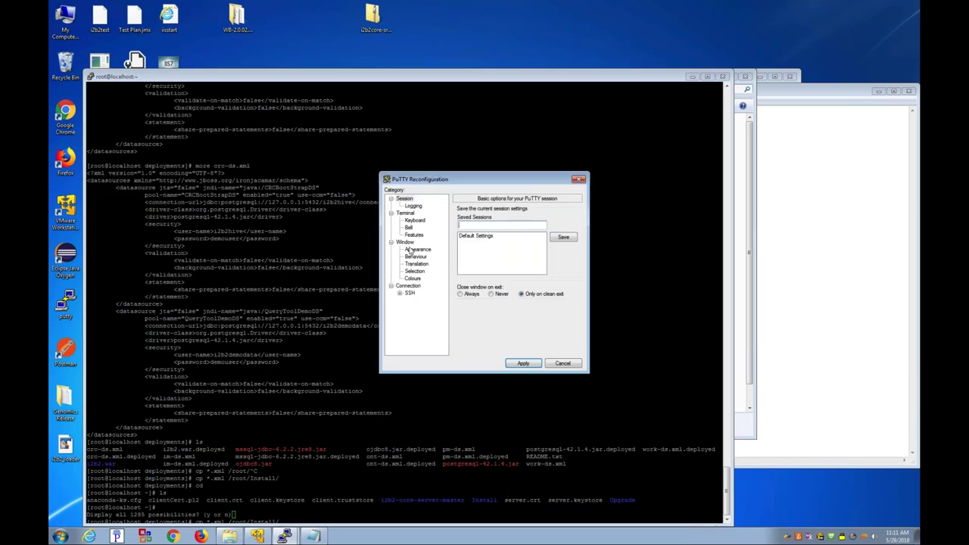
{"action": "left_click", "coordinate": [408, 250]}
{"action": "left_click", "coordinate": [405, 242]}
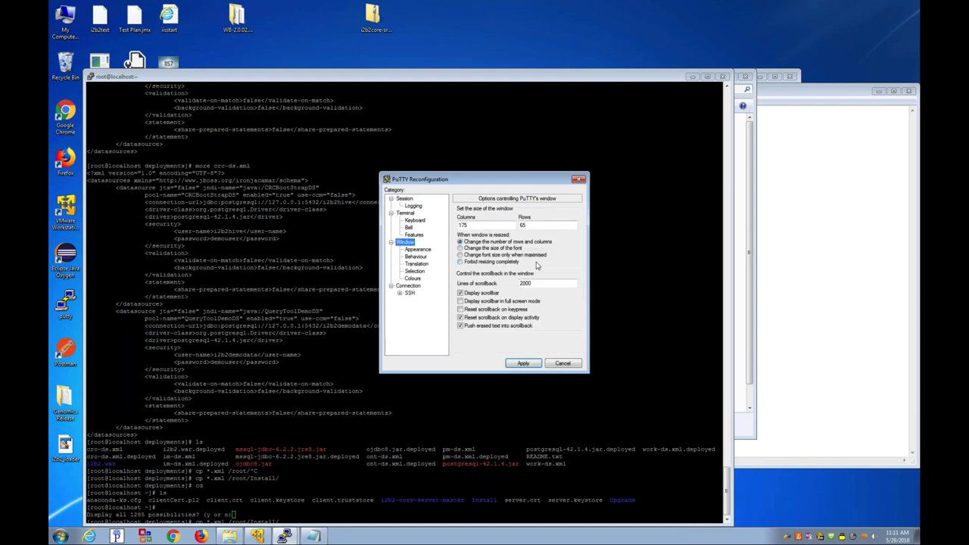
{"action": "left_click", "coordinate": [427, 250]}
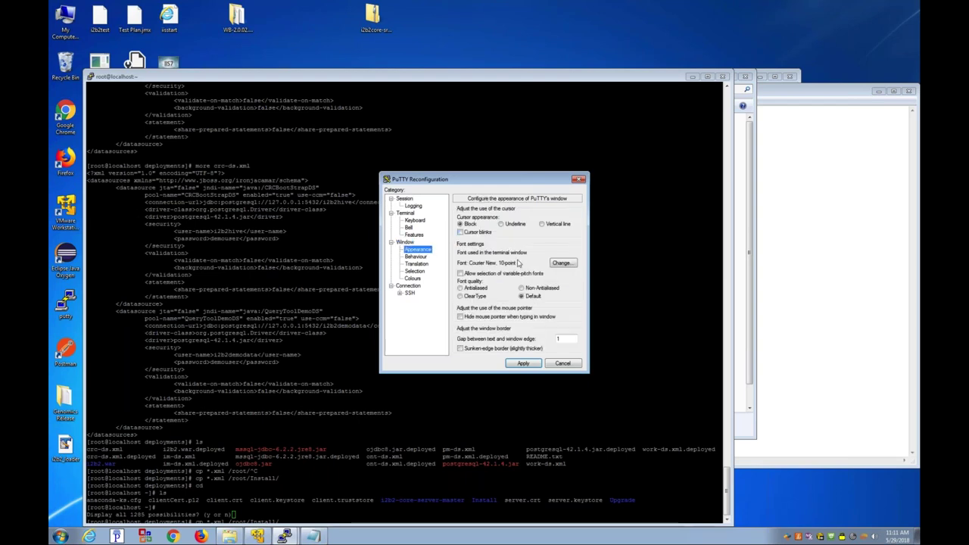
{"action": "left_click", "coordinate": [560, 263]}
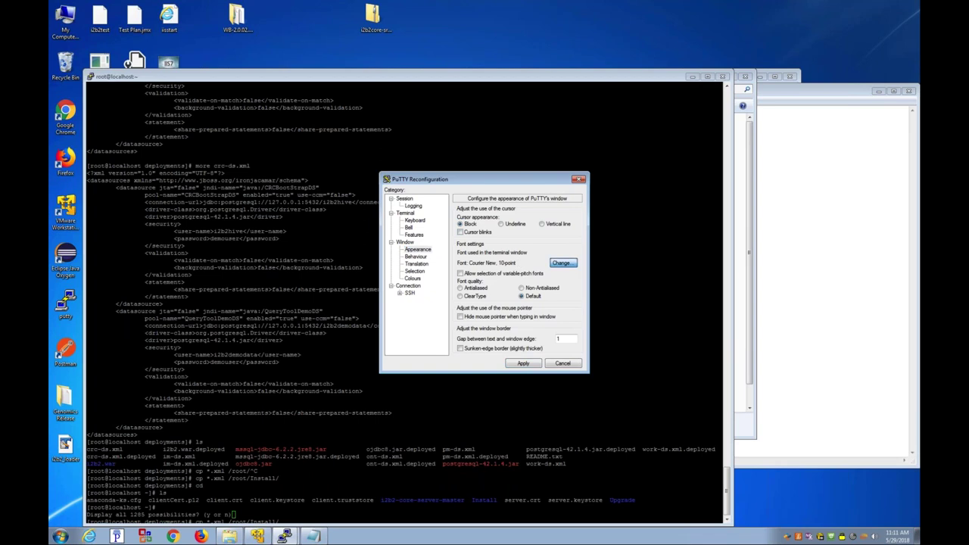
{"action": "left_click", "coordinate": [564, 306]}
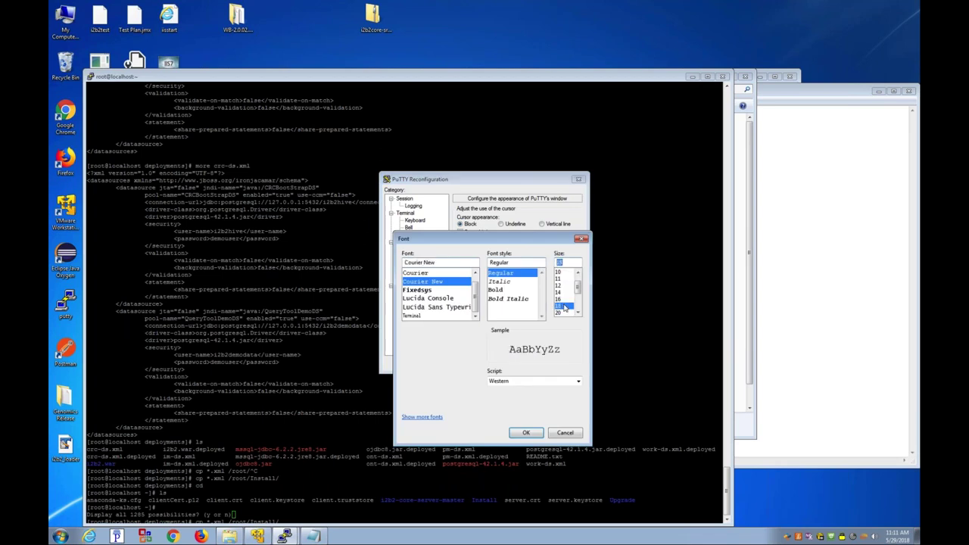
{"action": "left_click", "coordinate": [528, 432]}
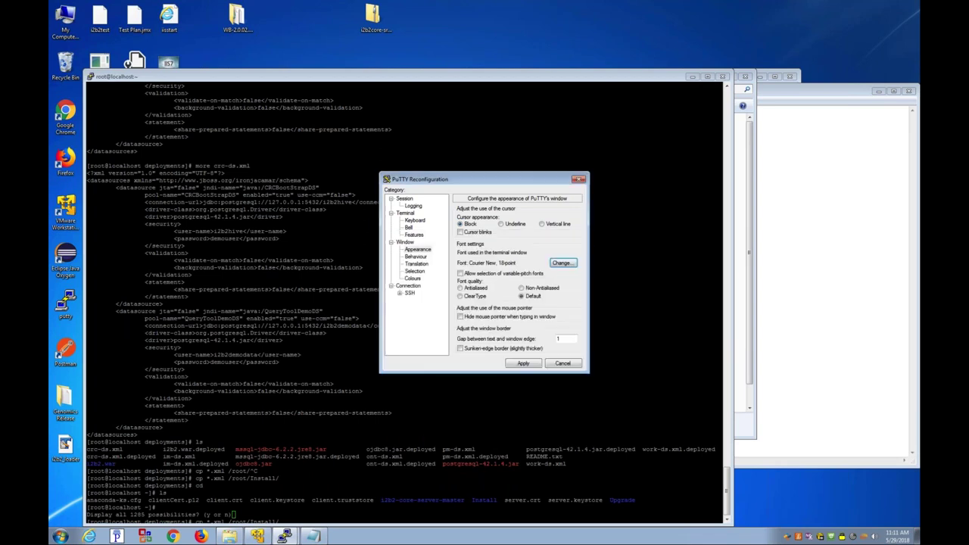
{"action": "left_click", "coordinate": [525, 364]}
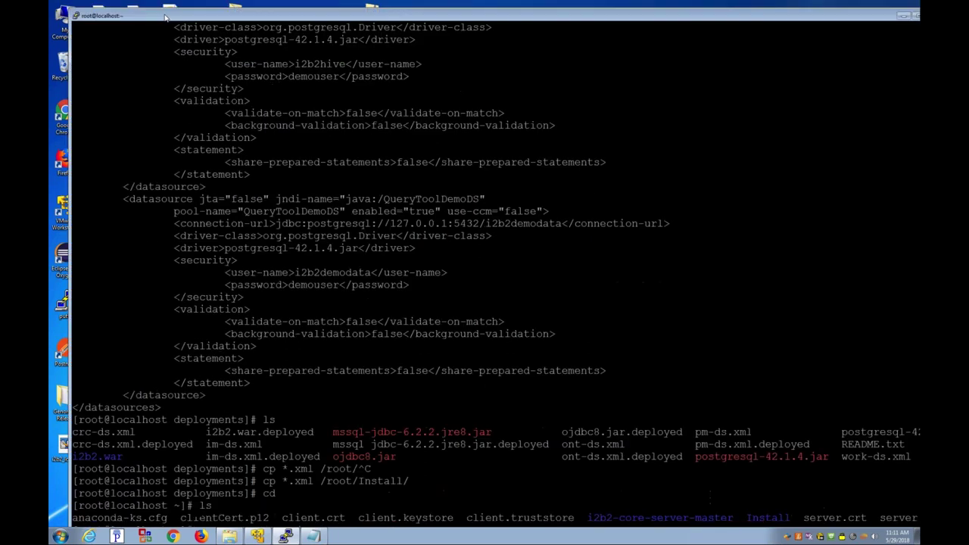
Step: Set the PuTTY window size to 80 columns by 24 rows and apply
{"action": "left_click", "coordinate": [75, 15]}
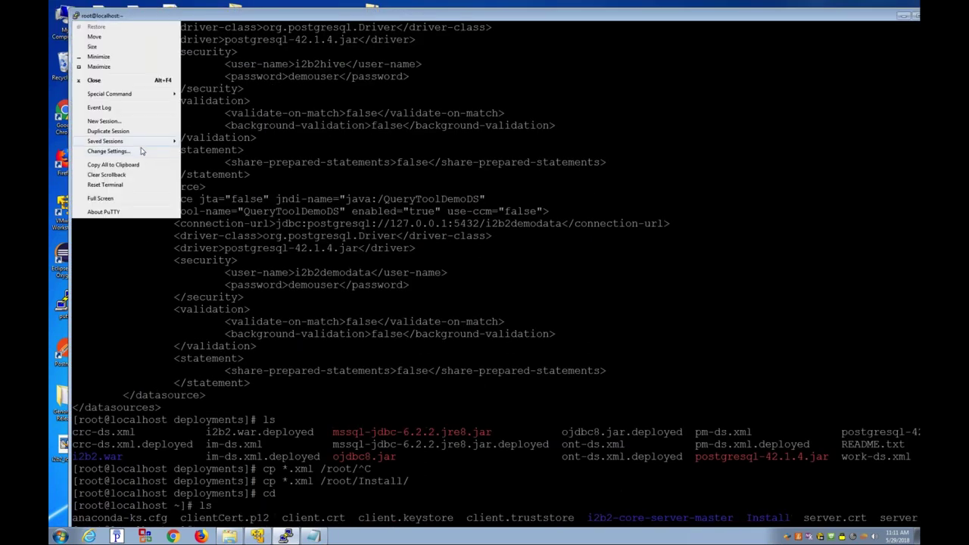
{"action": "left_click", "coordinate": [141, 152]}
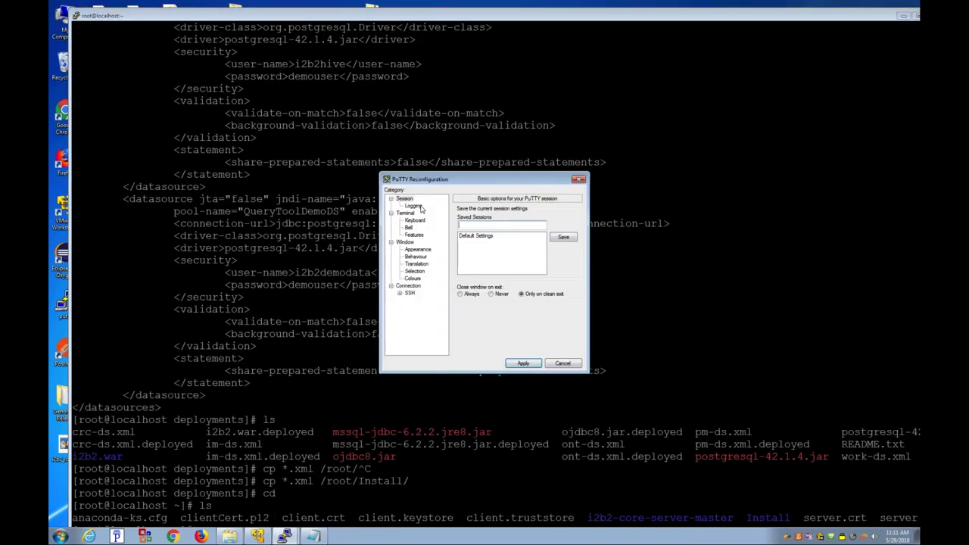
{"action": "left_click", "coordinate": [409, 214]}
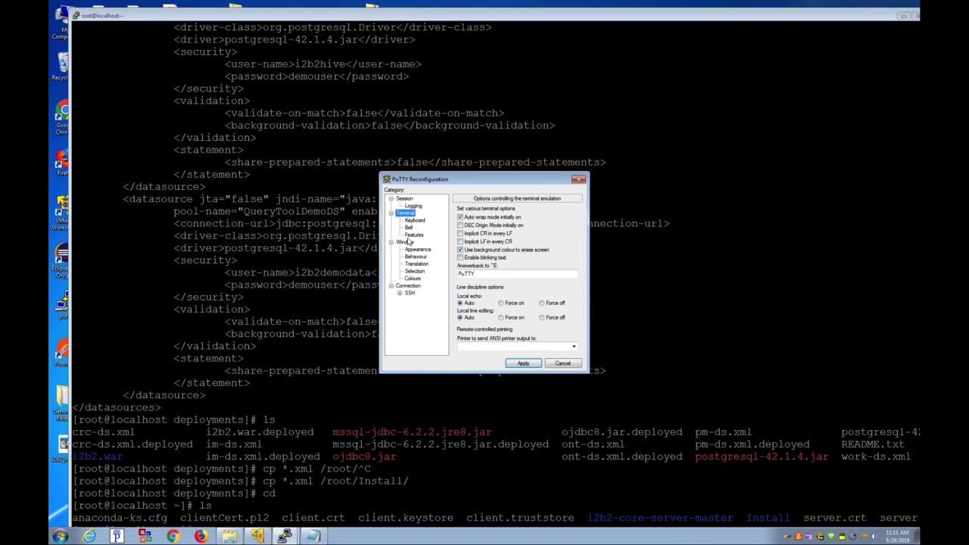
{"action": "left_click", "coordinate": [406, 241]}
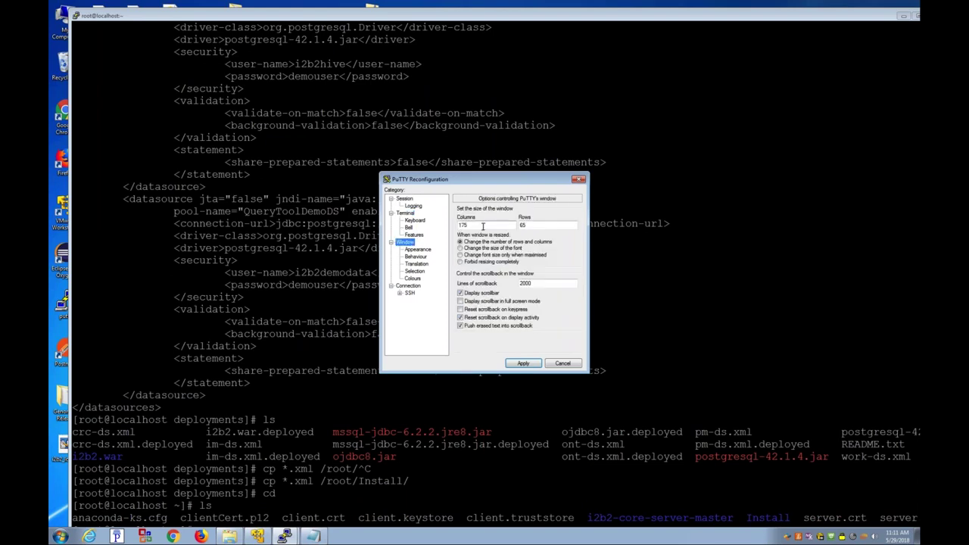
{"action": "double_click", "coordinate": [483, 225]}
{"action": "type", "text": "80"}
{"action": "key", "text": "Tab"}
{"action": "type", "text": "24"}
{"action": "left_click", "coordinate": [533, 364]}
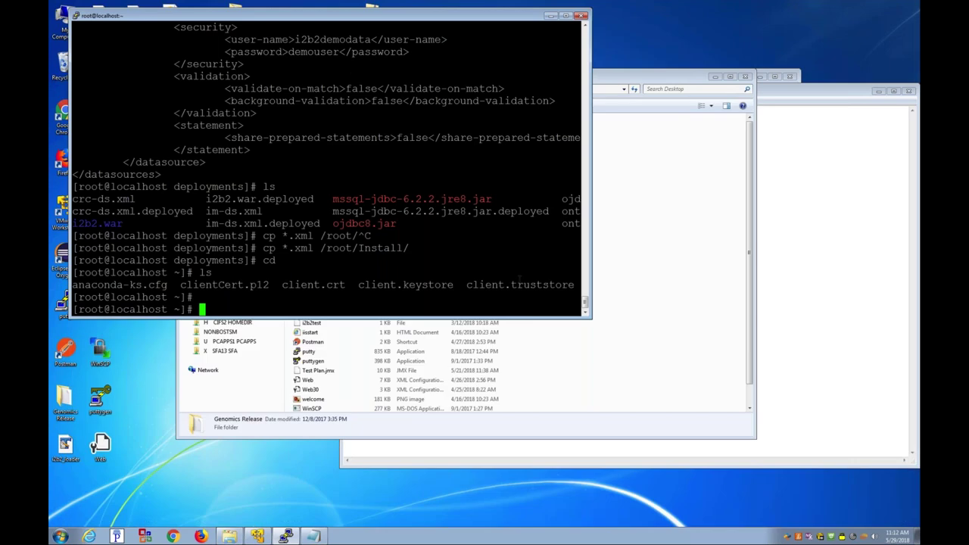
Step: Dismiss the completion listing, clear the prompt, and list root's home directory
{"action": "key", "text": "Tab"}
{"action": "key", "text": "Tab"}
{"action": "type", "text": "yqq"}
{"action": "key", "text": "BackSpace"}
{"action": "type", "text": "ls"}
{"action": "key", "text": "Return"}
Step: Enter the Install folder and show its detailed listing with ls -axl
{"action": "type", "text": "cd"}
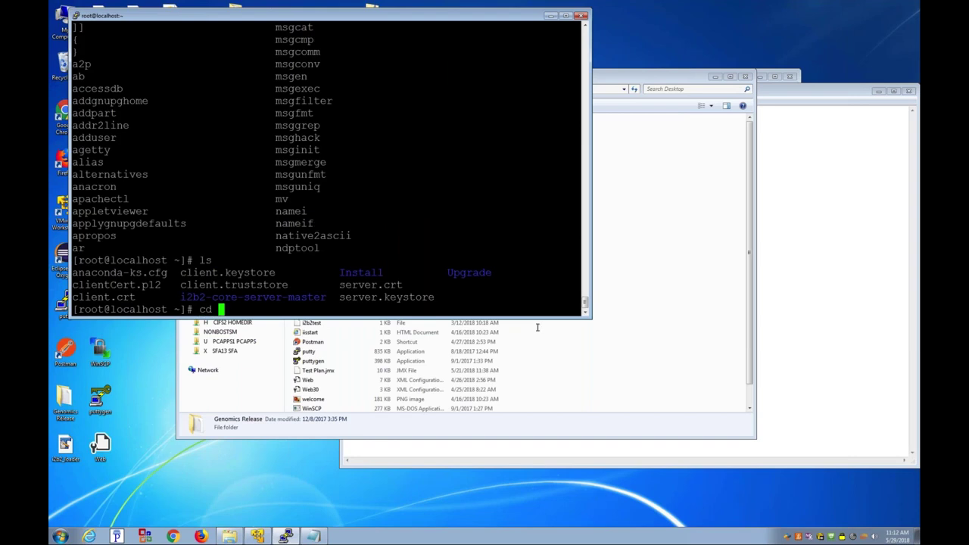
{"action": "left_click_drag", "start_coordinate": [333, 272], "coordinate": [581, 273]}
{"action": "left_click", "coordinate": [394, 266]}
{"action": "type", "text": "cd"}
{"action": "key", "text": "BackSpace"}
{"action": "key", "text": "BackSpace"}
{"action": "key", "text": "BackSpace"}
{"action": "type", "text": "I"}
{"action": "key", "text": "Tab"}
{"action": "key", "text": "Return"}
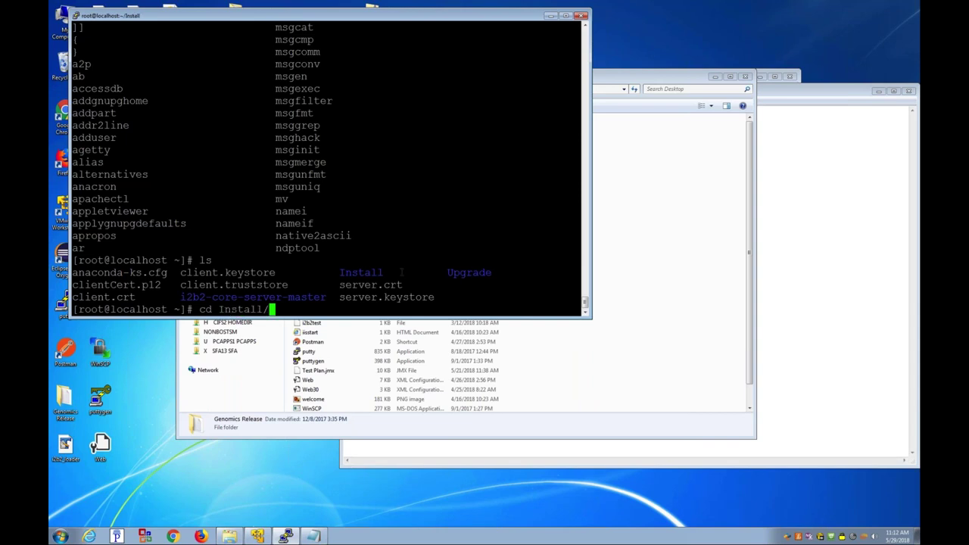
{"action": "type", "text": "ls -axl"}
{"action": "key", "text": "Return"}
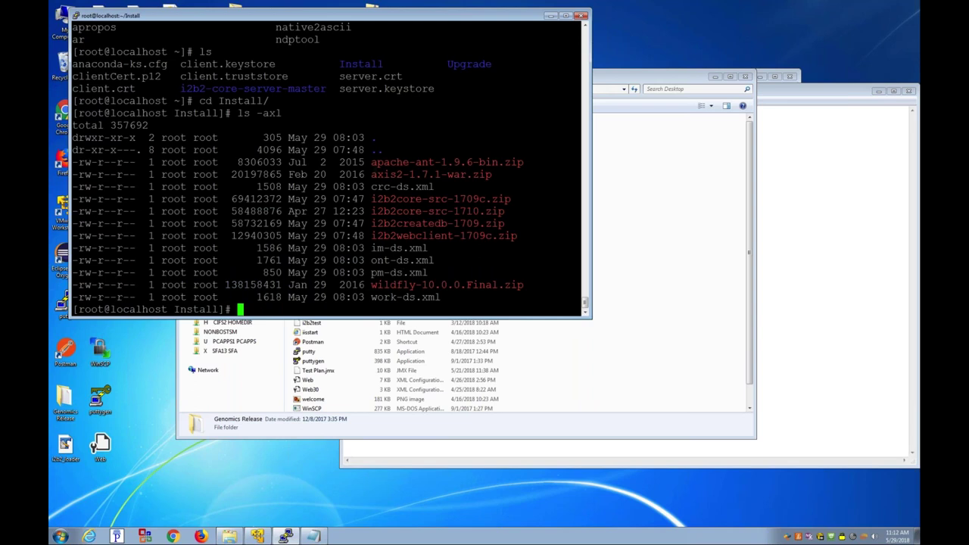
Step: Highlight the apache-ant, axis2, i2b2core-src-1709/1710 and wildfly-10.0.0.Final.zip archive names
{"action": "left_click_drag", "start_coordinate": [371, 162], "coordinate": [454, 162]}
{"action": "left_click_drag", "start_coordinate": [383, 174], "coordinate": [421, 174]}
{"action": "left_click_drag", "start_coordinate": [371, 198], "coordinate": [478, 199]}
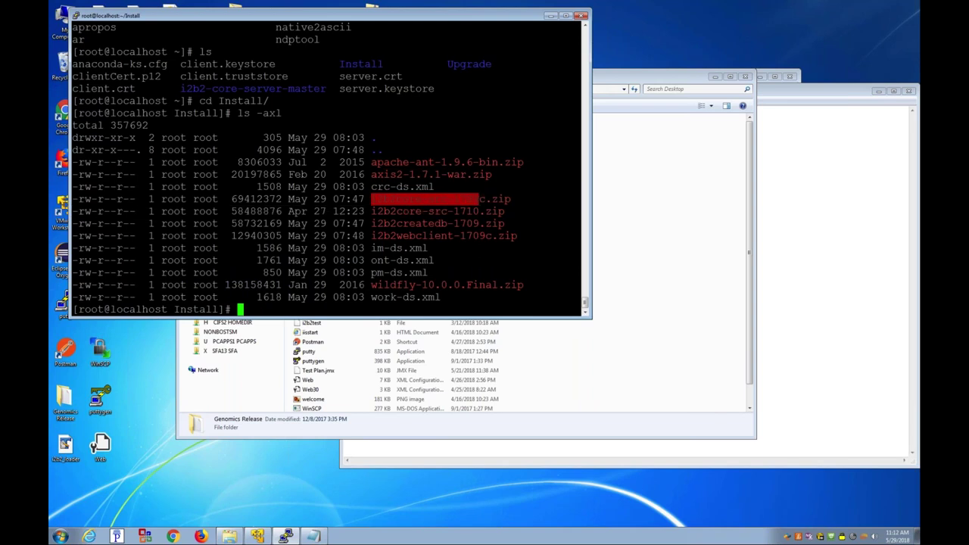
{"action": "left_click", "coordinate": [478, 199]}
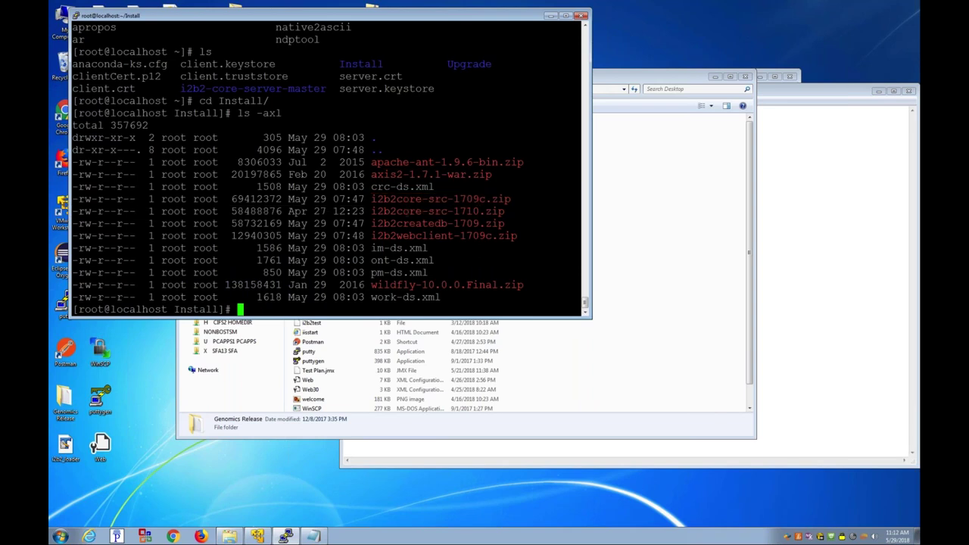
{"action": "left_click_drag", "start_coordinate": [370, 211], "coordinate": [478, 211]}
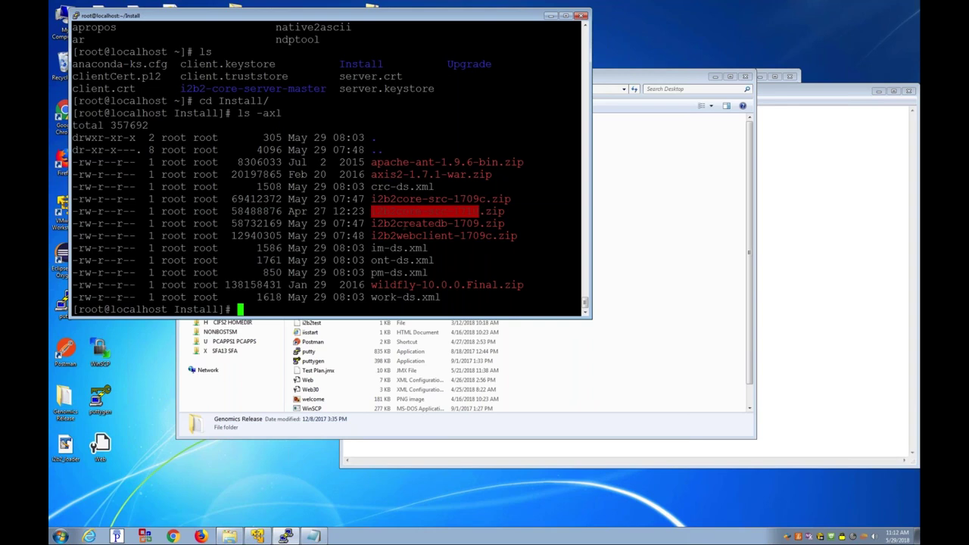
{"action": "left_click", "coordinate": [478, 211]}
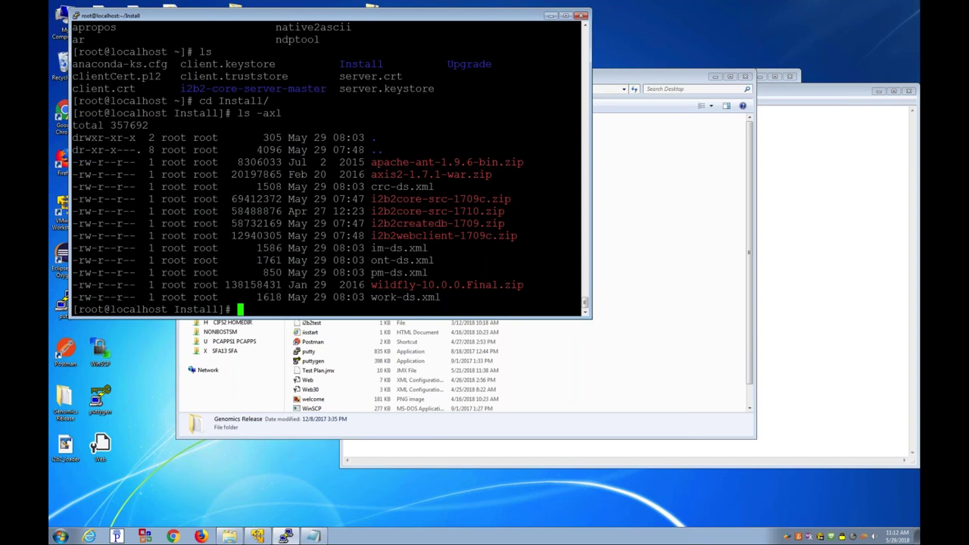
{"action": "key", "text": "alt+Tab"}
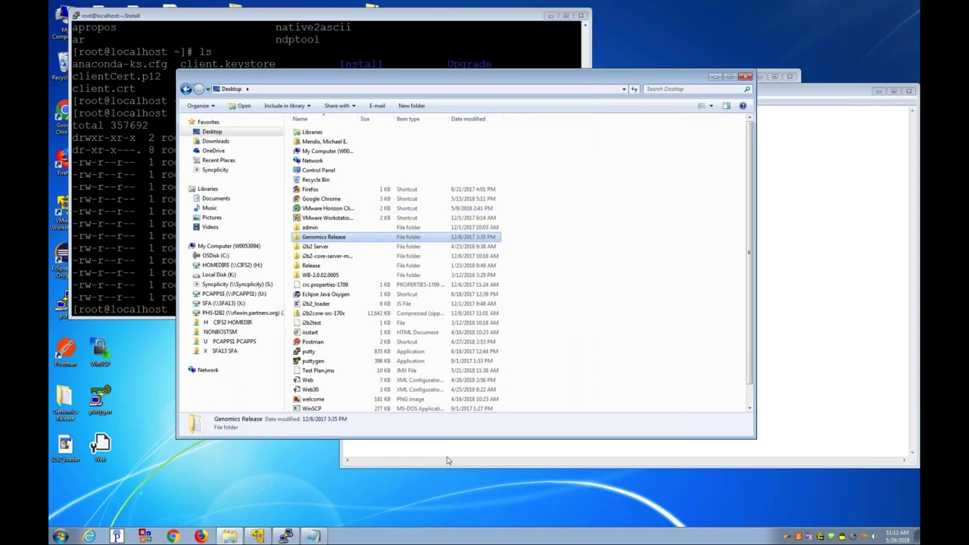
{"action": "left_click", "coordinate": [381, 193]}
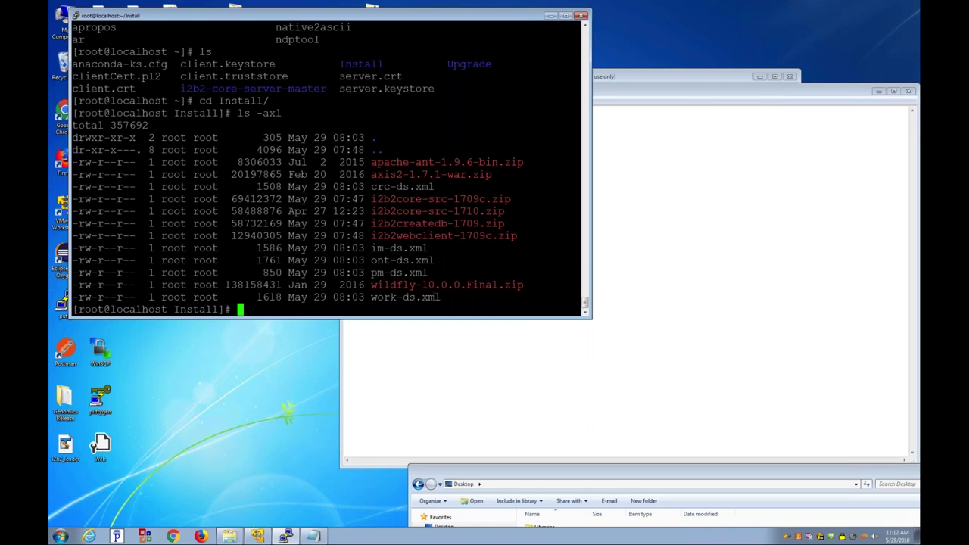
{"action": "left_click_drag", "start_coordinate": [370, 285], "coordinate": [486, 285]}
{"action": "left_click", "coordinate": [469, 284]}
{"action": "double_click", "coordinate": [469, 284]}
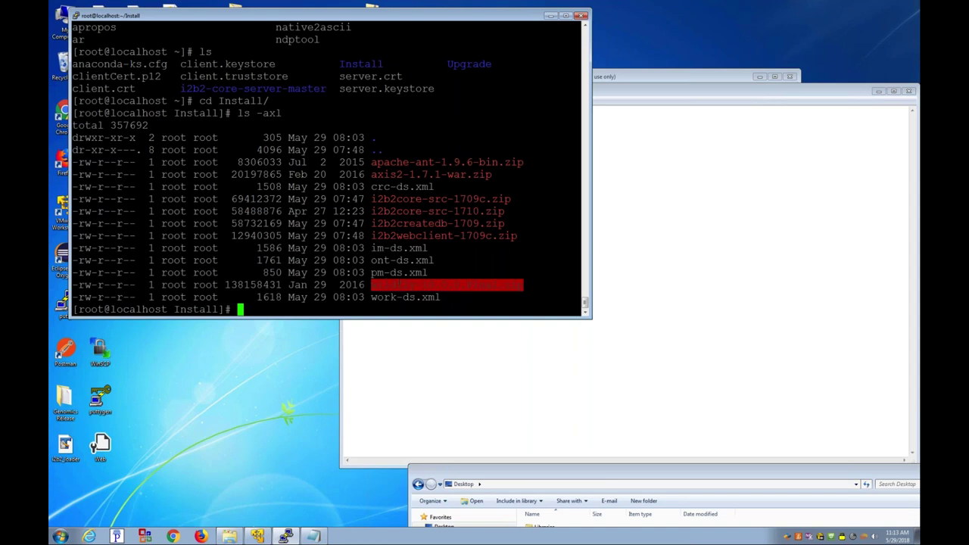
{"action": "left_click", "coordinate": [469, 285]}
Step: Move apache-ant-1.9.6 from /opt into /tmp/ and confirm /opt is empty
{"action": "type", "text": "cd /opt"}
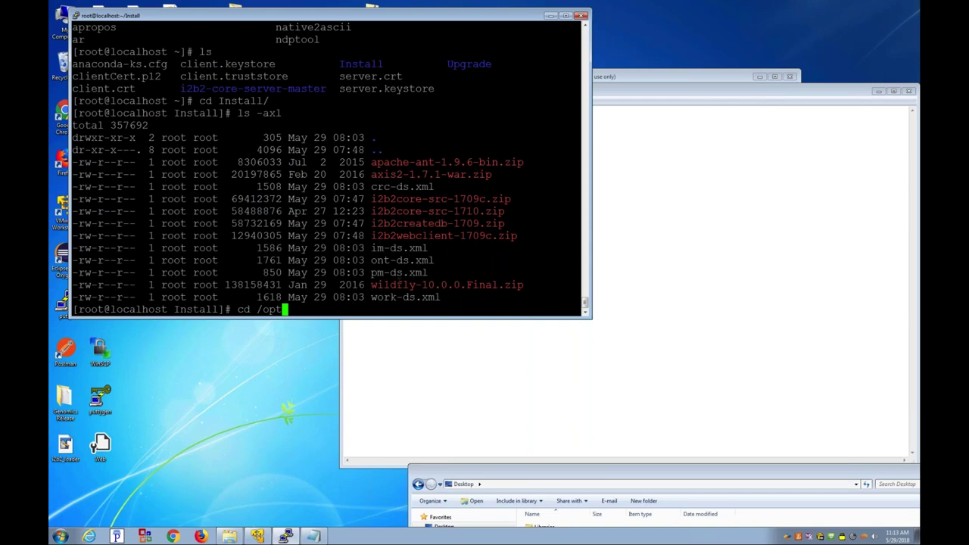
{"action": "key", "text": "Return"}
{"action": "type", "text": "l"}
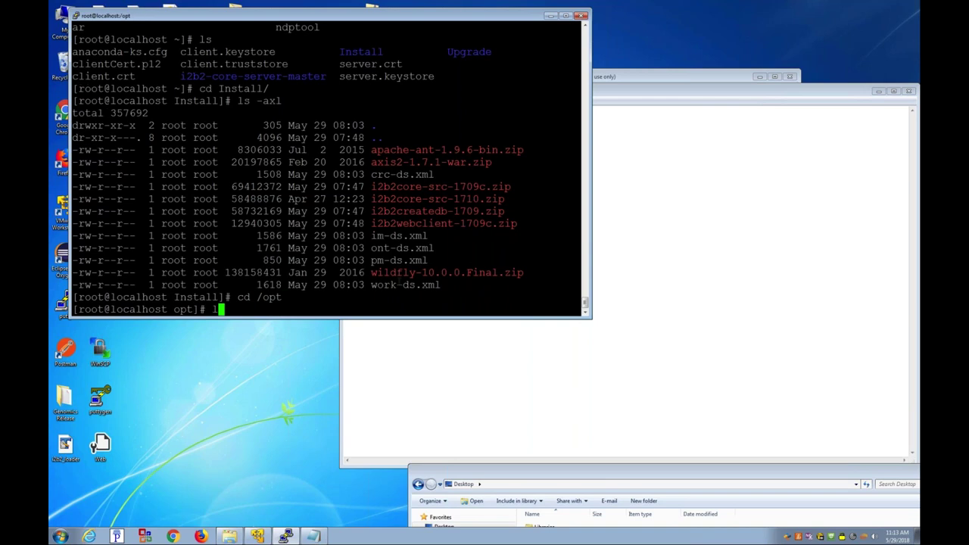
{"action": "type", "text": "s"}
{"action": "key", "text": "Return"}
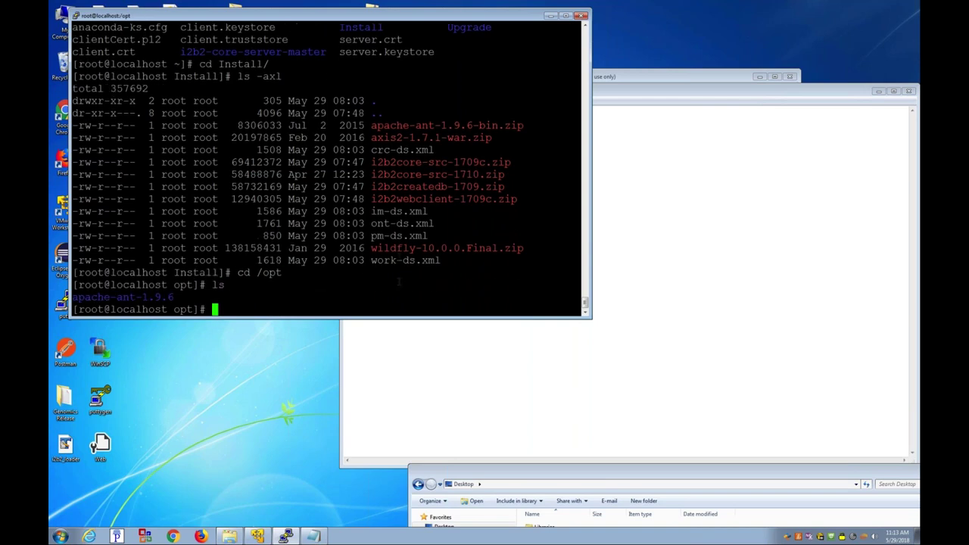
{"action": "type", "text": "mv ap"}
{"action": "key", "text": "Tab"}
{"action": "type", "text": "/tmp/"}
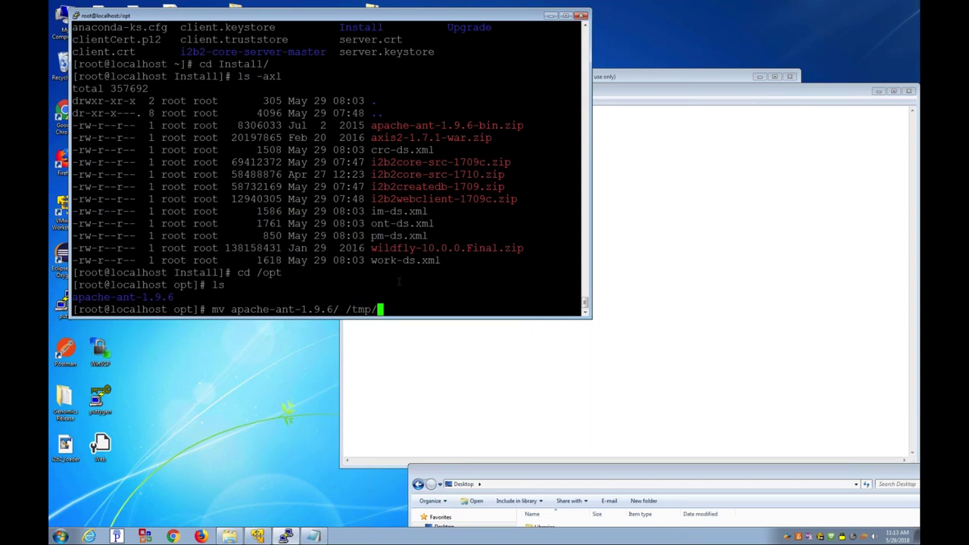
{"action": "key", "text": "Return"}
{"action": "type", "text": "ls -axl"}
{"action": "key", "text": "Return"}
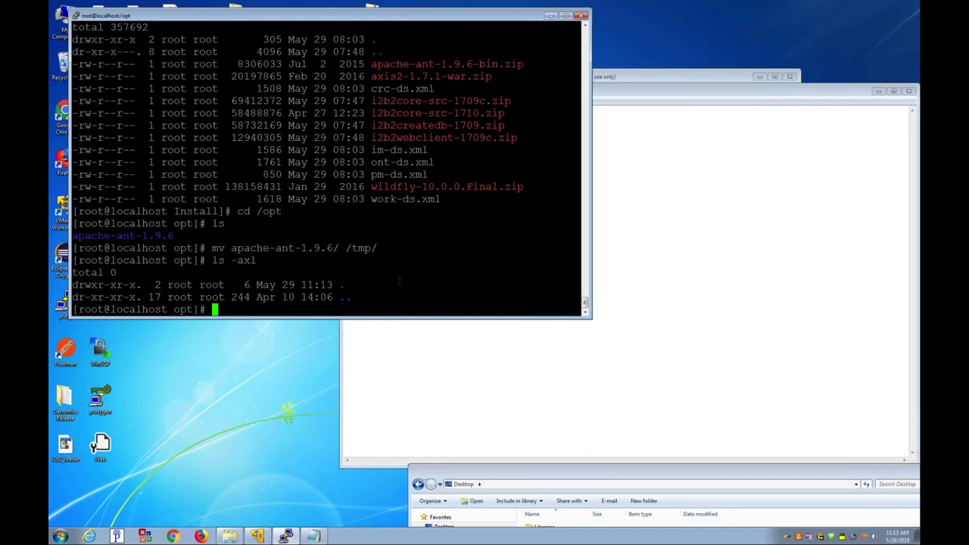
Step: Type the unzip command for /root/Install/wildfly-10.0.0.Final.zip
{"action": "type", "text": "unzip /root/"}
{"action": "type", "text": "wil"}
{"action": "key", "text": "BackSpace"}
{"action": "key", "text": "BackSpace"}
{"action": "key", "text": "BackSpace"}
{"action": "type", "text": "I"}
{"action": "key", "text": "Tab"}
{"action": "type", "text": "w"}
{"action": "key", "text": "Tab"}
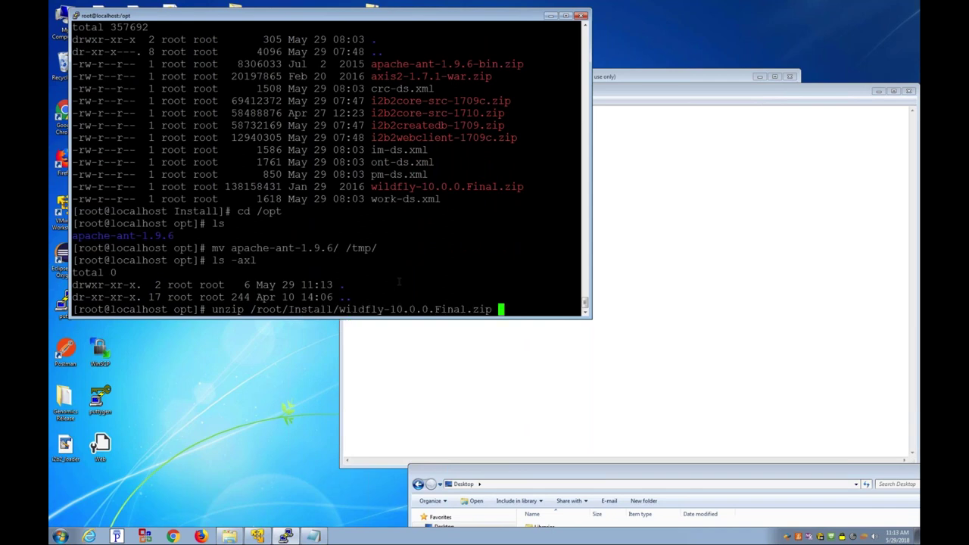
Step: Extract WildFly 10.0.0.Final into /opt and list the result
{"action": "key", "text": "Return"}
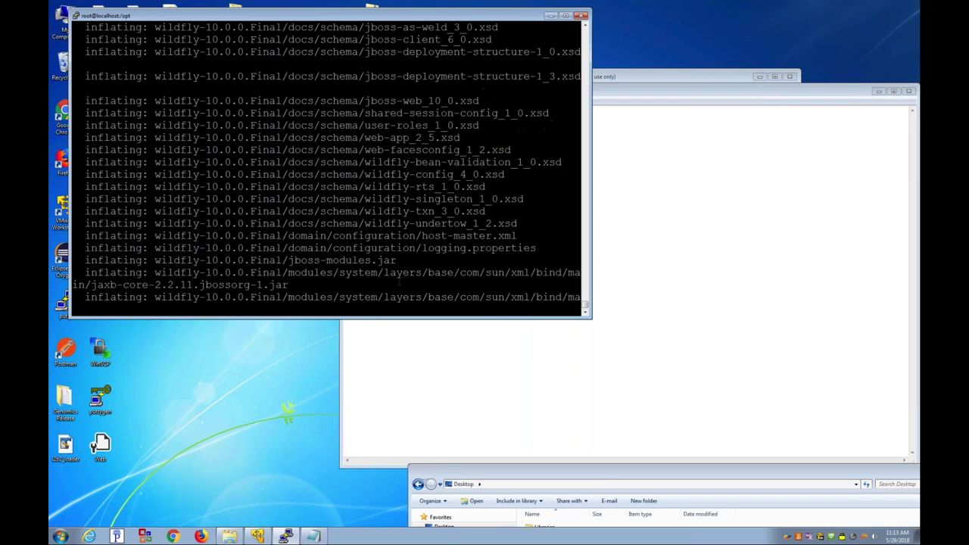
{"action": "type", "text": "ls"}
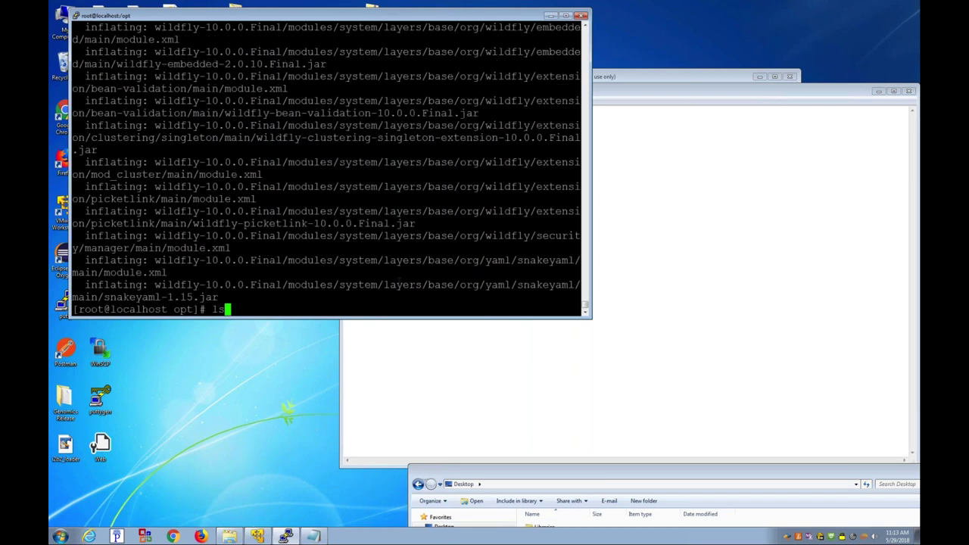
{"action": "key", "text": "Return"}
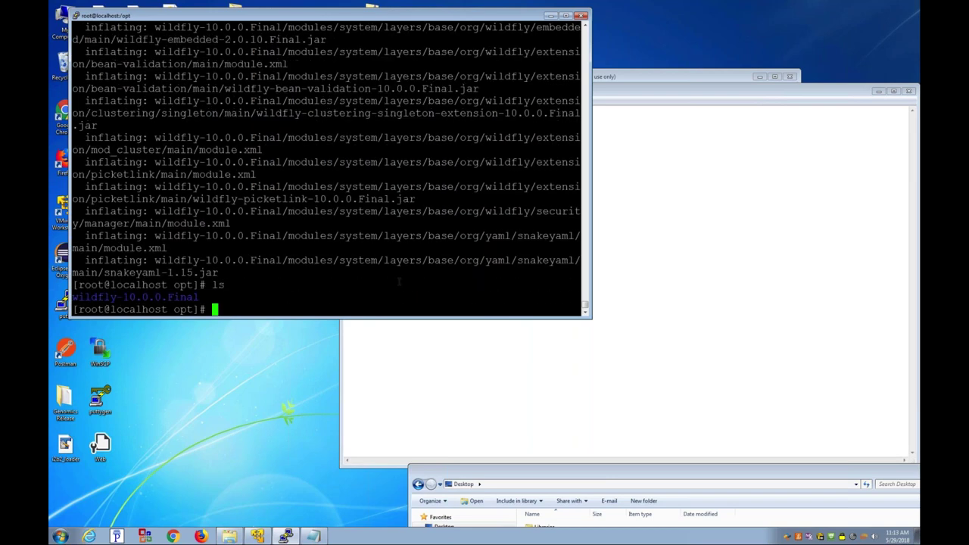
Step: Unzip /root/Install/apache-ant-1.9.6-bin.zip into /opt and list both folders in detail
{"action": "type", "text": "unzip /root/I"}
{"action": "key", "text": "Tab"}
{"action": "type", "text": "a"}
{"action": "key", "text": "Tab"}
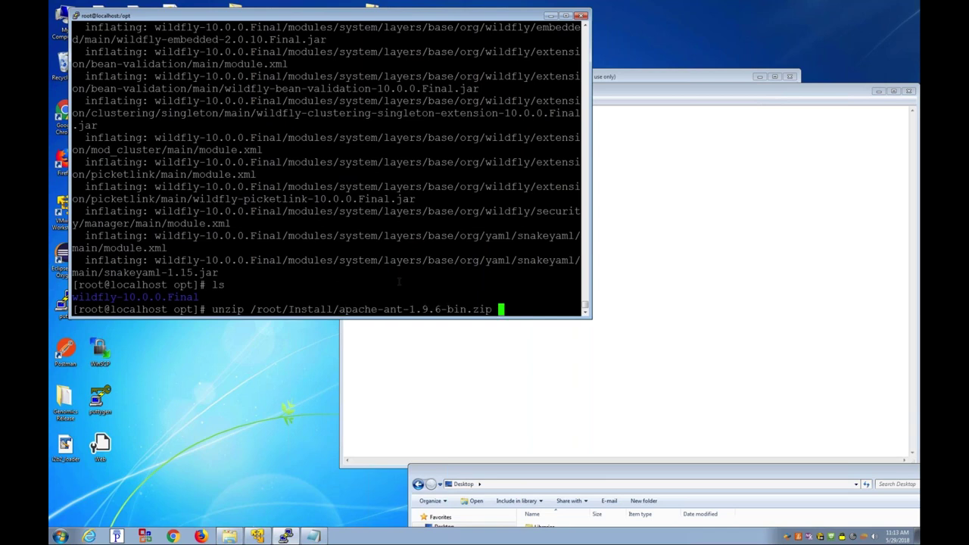
{"action": "key", "text": "Return"}
{"action": "type", "text": "ls -axl"}
{"action": "key", "text": "Return"}
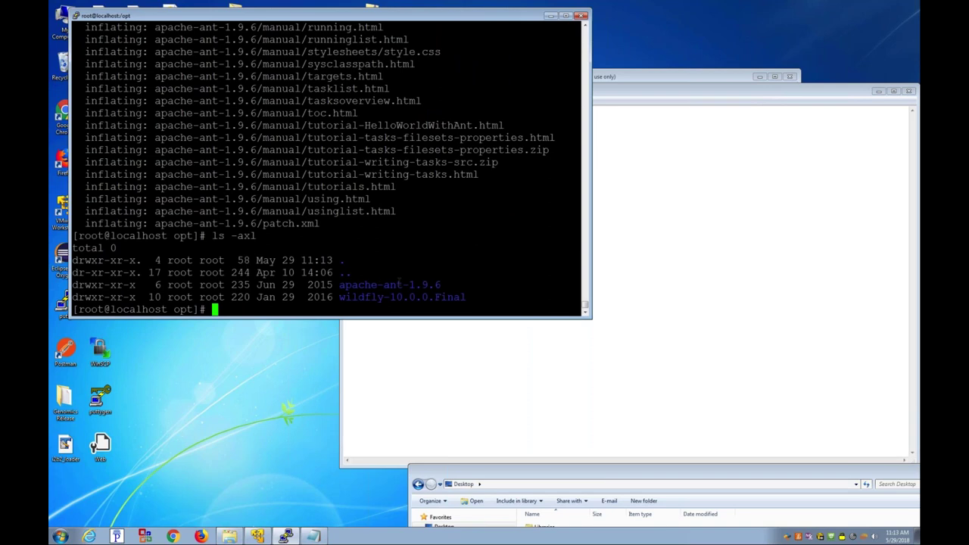
Step: Enter wildfly-10.0.0.Final and list its contents and its bin folder
{"action": "type", "text": "cd w"}
{"action": "key", "text": "Tab"}
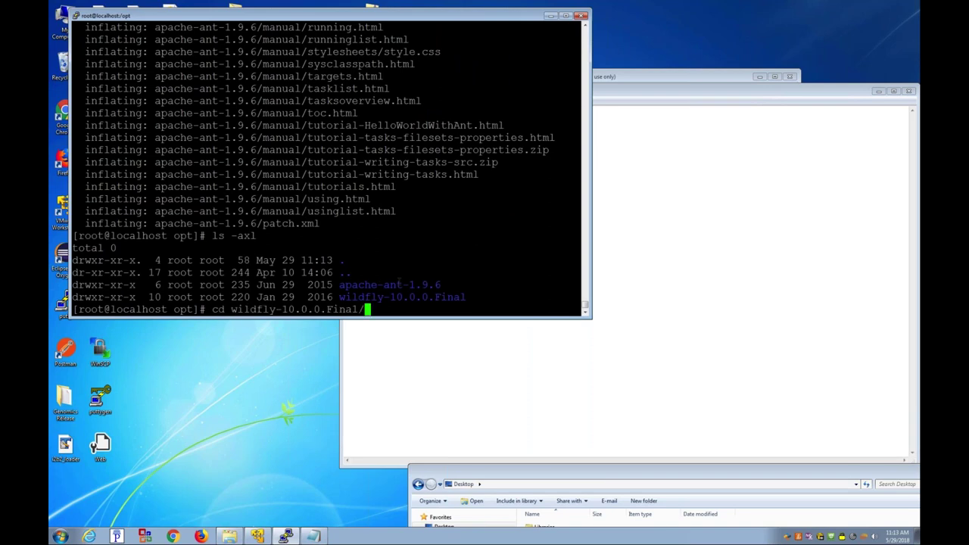
{"action": "key", "text": "Return"}
{"action": "type", "text": "ls"}
{"action": "key", "text": "Return"}
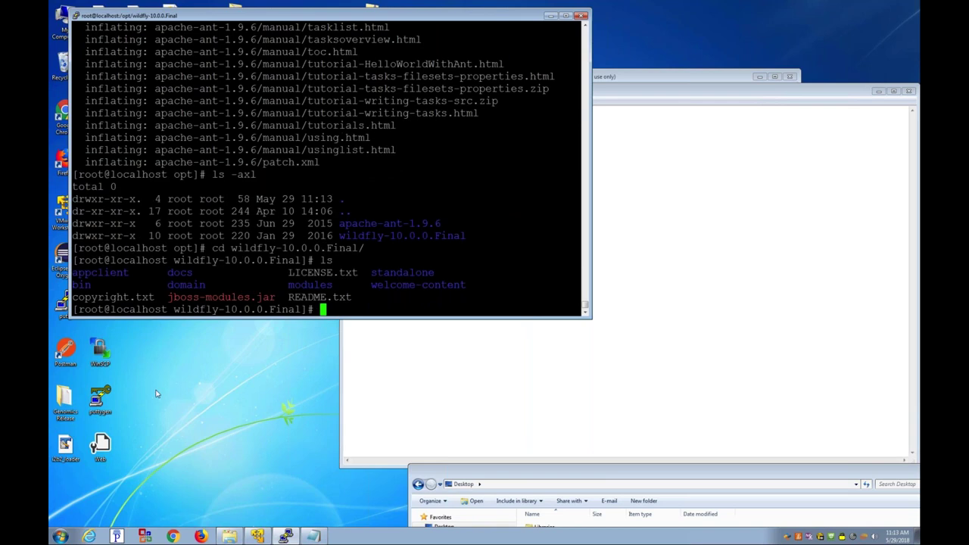
{"action": "type", "text": "ls bi"}
{"action": "type", "text": "n"}
{"action": "key", "text": "Return"}
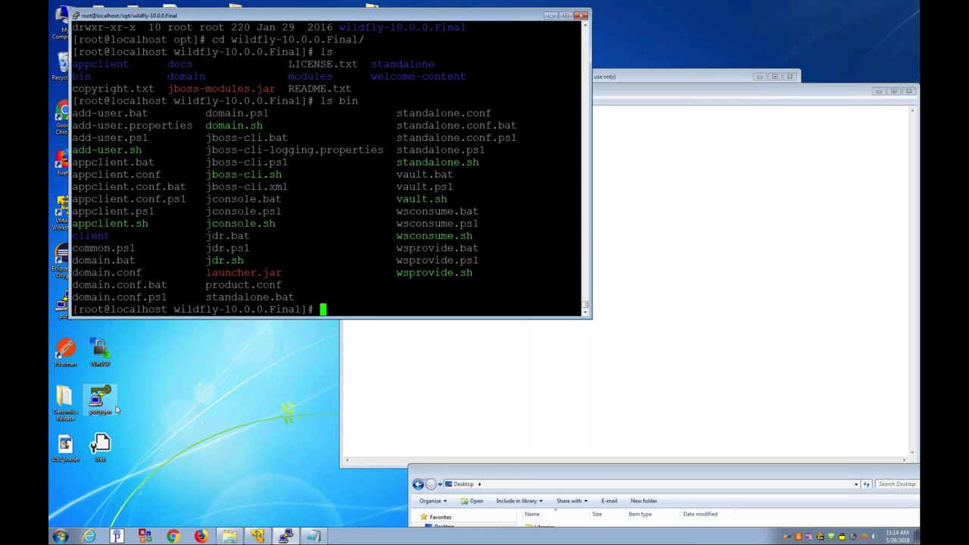
Step: Enter the standalone folder, list it, and list the configuration folder's XML files
{"action": "type", "text": "cd st"}
{"action": "key", "text": "Tab"}
{"action": "key", "text": "Return"}
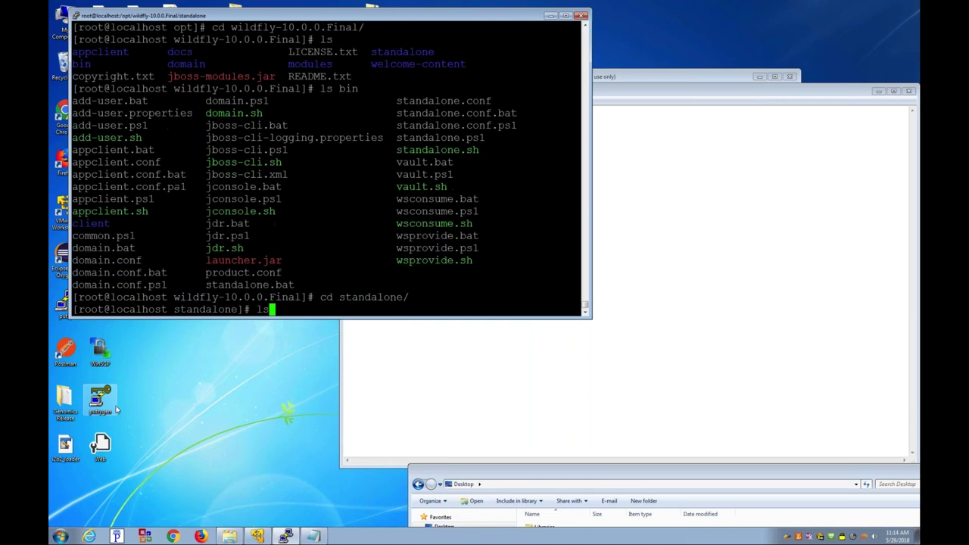
{"action": "type", "text": "ls"}
{"action": "key", "text": "Return"}
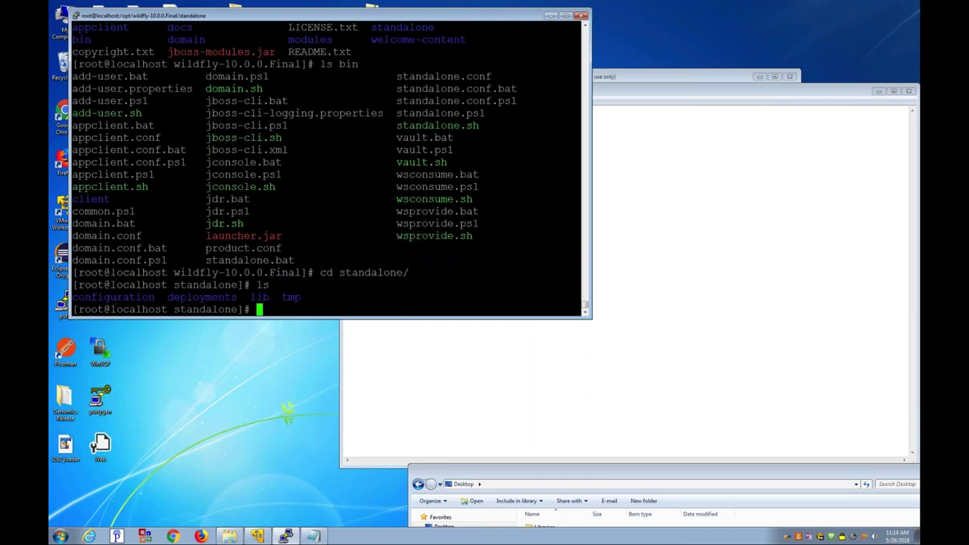
{"action": "double_click", "coordinate": [113, 296]}
{"action": "double_click", "coordinate": [200, 311]}
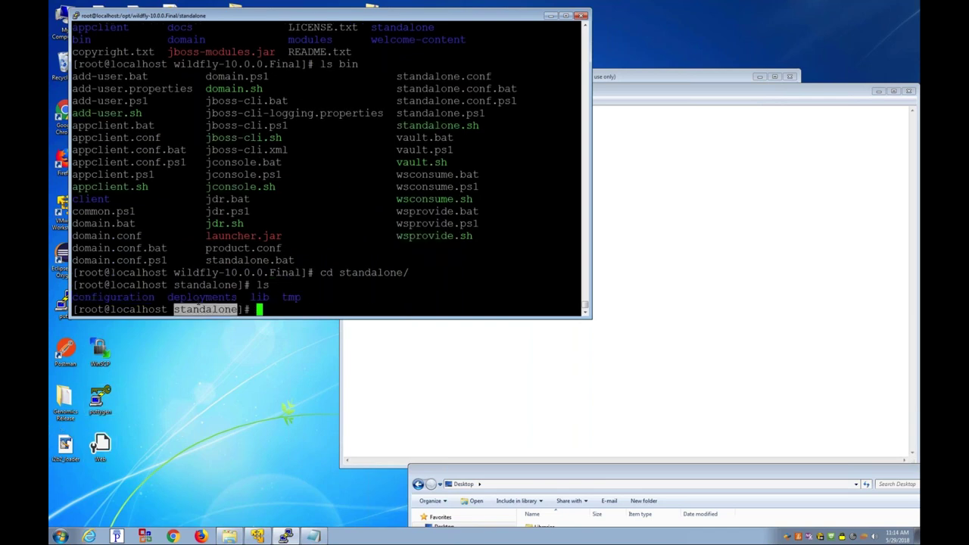
{"action": "double_click", "coordinate": [201, 297]}
{"action": "type", "text": "ls c"}
{"action": "key", "text": "Tab"}
{"action": "key", "text": "Return"}
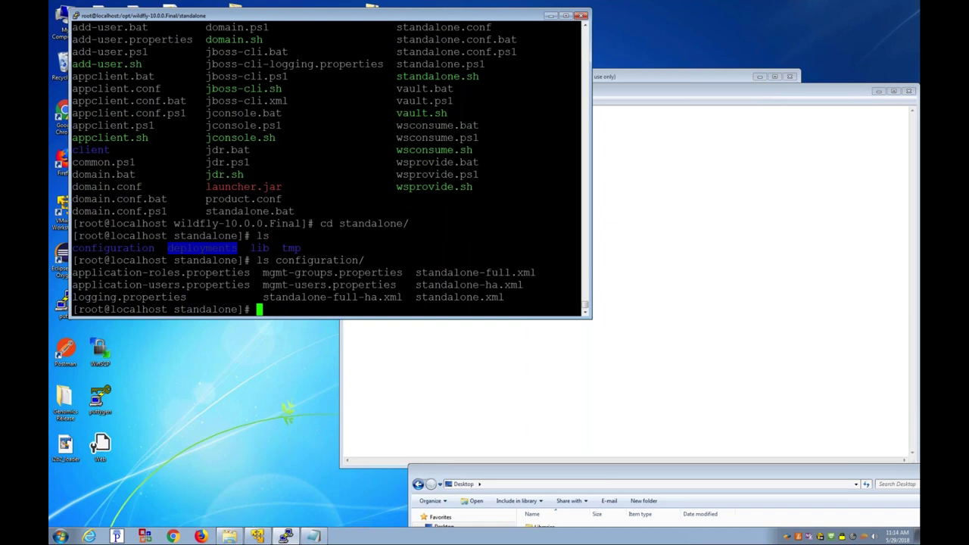
Step: Enter standalone/deployments and list it, showing only README.txt
{"action": "type", "text": "cd deployments/"}
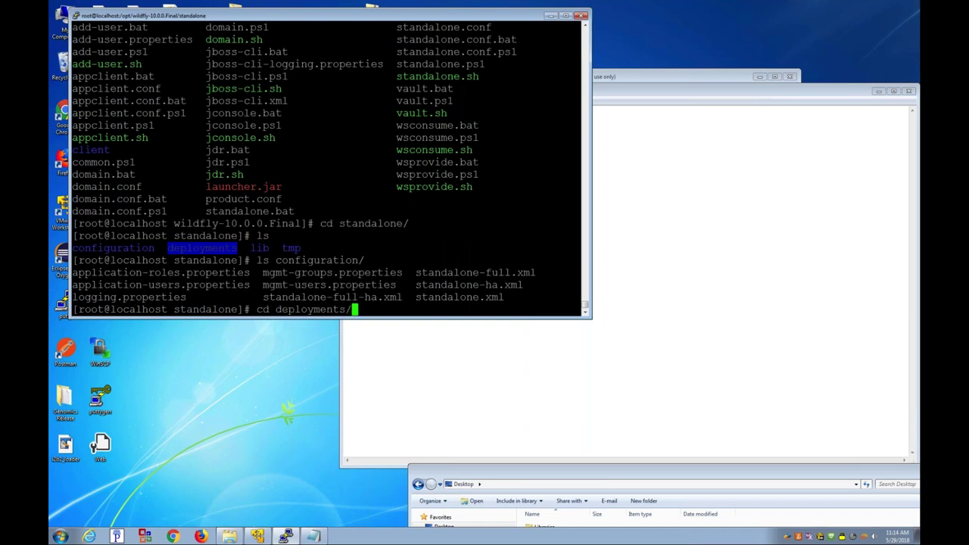
{"action": "key", "text": "Return"}
{"action": "type", "text": "ls"}
{"action": "key", "text": "Return"}
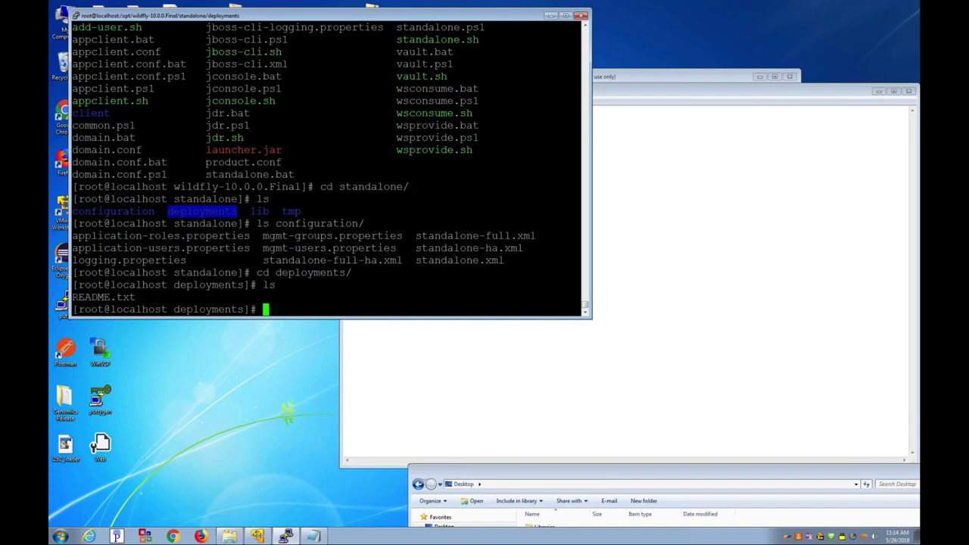
Step: Go via /root/i2b2-core-server-master into ../Install and list its archives, marking axis2-1.7.1-war.zip
{"action": "type", "text": "cd /root/i"}
{"action": "key", "text": "Tab"}
{"action": "key", "text": "Return"}
{"action": "type", "text": "cd ../I"}
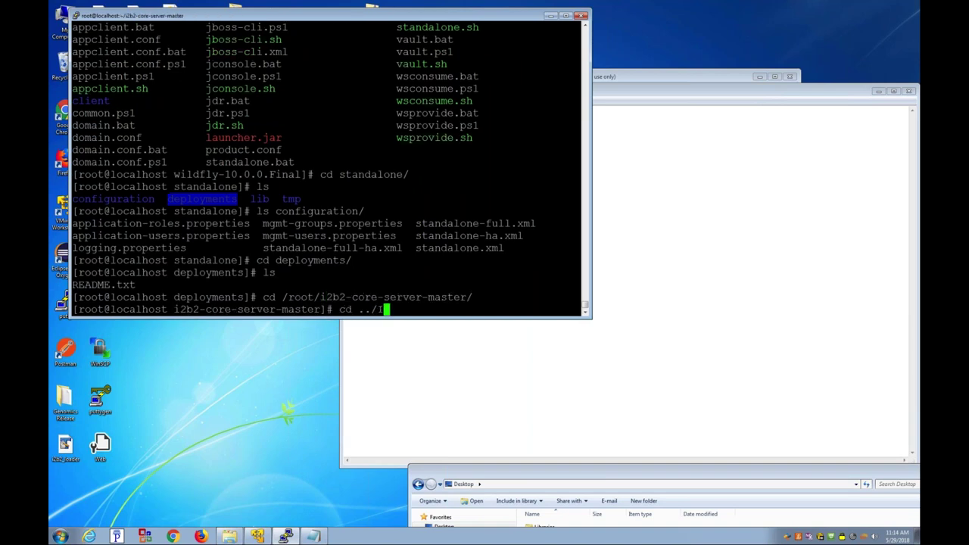
{"action": "key", "text": "Tab"}
{"action": "key", "text": "Return"}
{"action": "type", "text": "ls"}
{"action": "key", "text": "Return"}
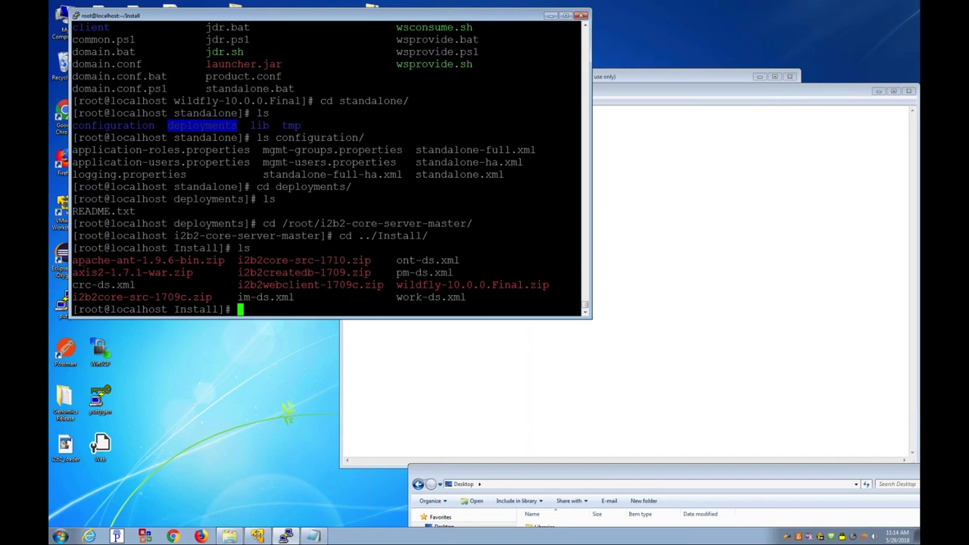
{"action": "double_click", "coordinate": [132, 272]}
{"action": "left_click", "coordinate": [133, 273]}
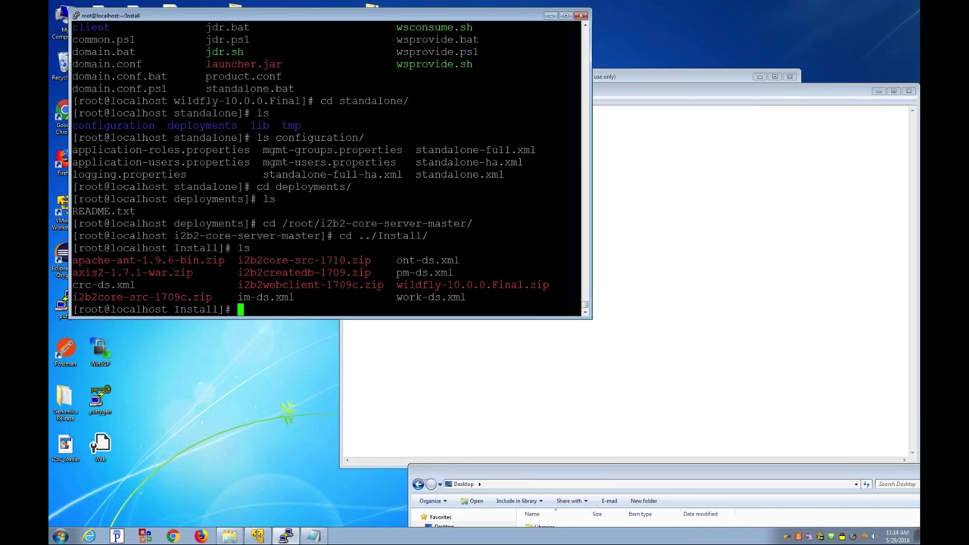
Step: Create a new folder a inside Install and enter it
{"action": "type", "text": "mkdir"}
{"action": "key", "text": "BackSpace"}
{"action": "key", "text": "BackSpace"}
{"action": "key", "text": "BackSpace"}
{"action": "key", "text": "BackSpace"}
{"action": "key", "text": "BackSpace"}
{"action": "type", "text": "mkdir a"}
{"action": "key", "text": "Return"}
{"action": "type", "text": "cd a"}
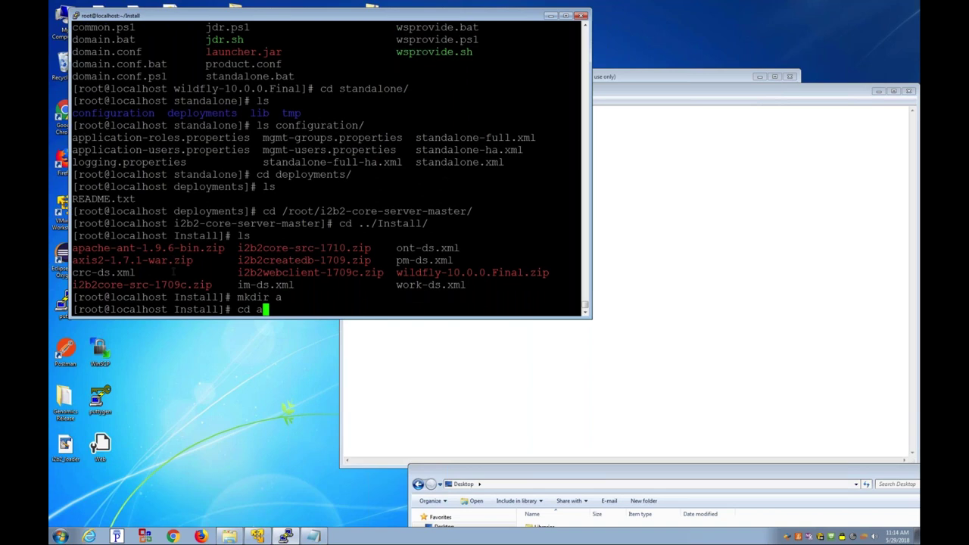
{"action": "key", "text": "Return"}
Step: Unzip ../axis2-1.7.1-war.zip into folder a and list it, showing axis2.war
{"action": "type", "text": "unziop"}
{"action": "key", "text": "BackSpace"}
{"action": "key", "text": "BackSpace"}
{"action": "key", "text": "BackSpace"}
{"action": "type", "text": "p ../ax"}
{"action": "key", "text": "Tab"}
{"action": "key", "text": "Return"}
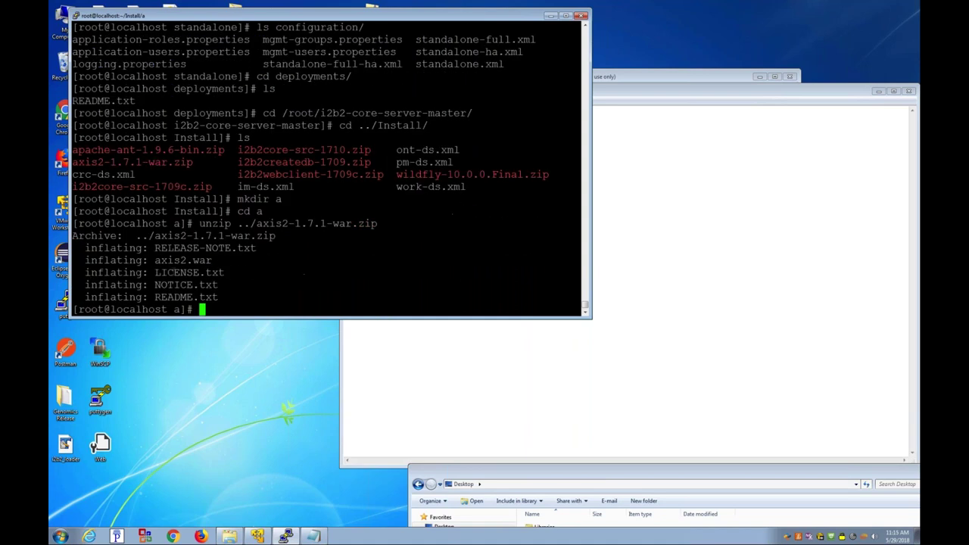
{"action": "type", "text": "ls -axl"}
{"action": "key", "text": "Return"}
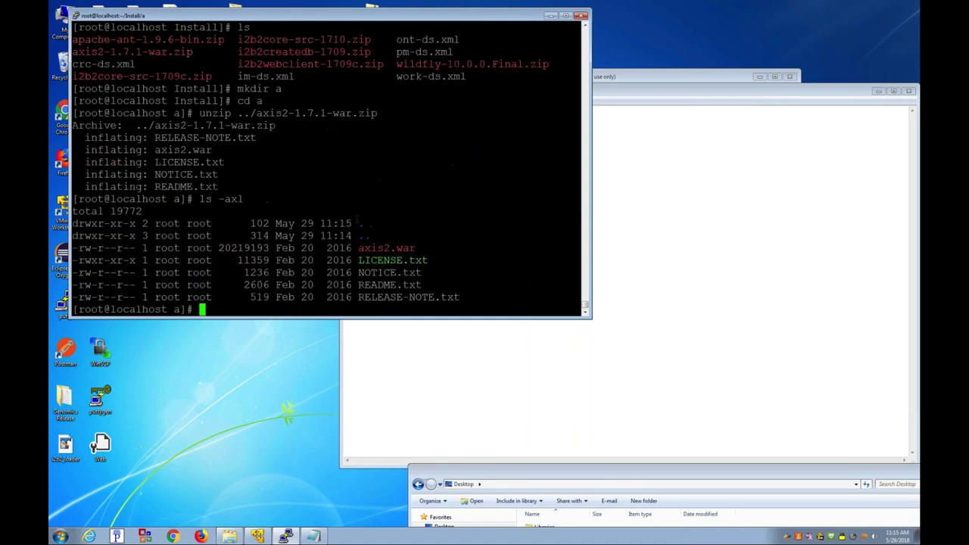
{"action": "left_click_drag", "start_coordinate": [358, 248], "coordinate": [420, 249]}
{"action": "left_click", "coordinate": [420, 248]}
Step: Type cd /opt/wildfly-10.0.0.Final/standalone/deployments with Tab completion
{"action": "type", "text": "cd /opt/w"}
{"action": "key", "text": "Tab"}
{"action": "type", "text": "st"}
{"action": "key", "text": "Tab"}
{"action": "type", "text": "de"}
{"action": "key", "text": "Tab"}
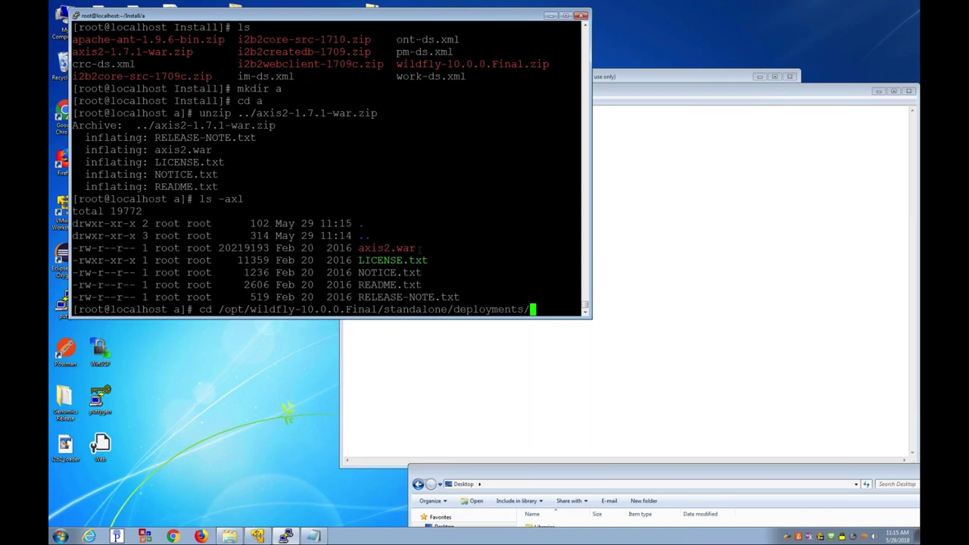
Step: Unzip /root/Install/a/axis2.war into the WildFly deployments folder and list the result
{"action": "key", "text": "Return"}
{"action": "type", "text": "unzip "}
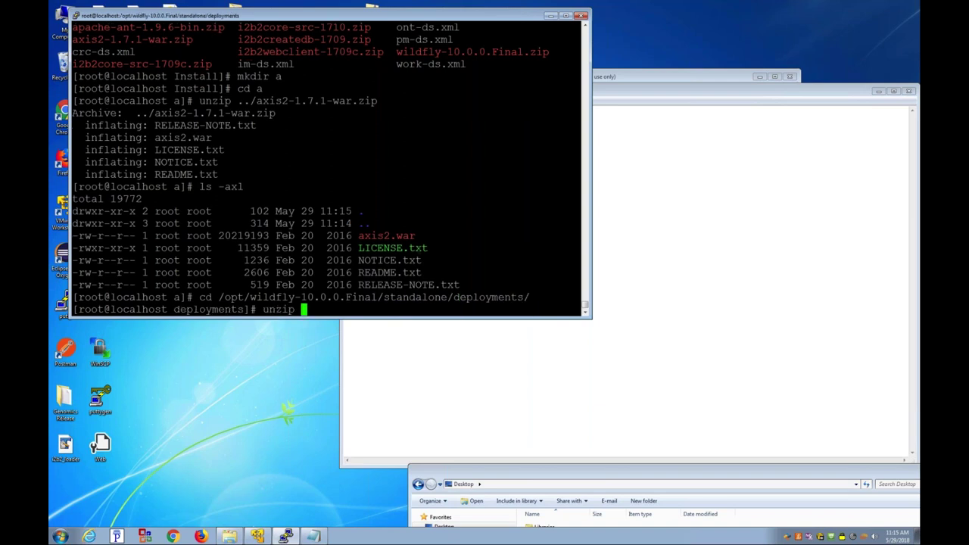
{"action": "type", "text": "/root/"}
{"action": "type", "text": "I"}
{"action": "key", "text": "Tab"}
{"action": "type", "text": "a"}
{"action": "type", "text": "/a/a"}
{"action": "key", "text": "Tab"}
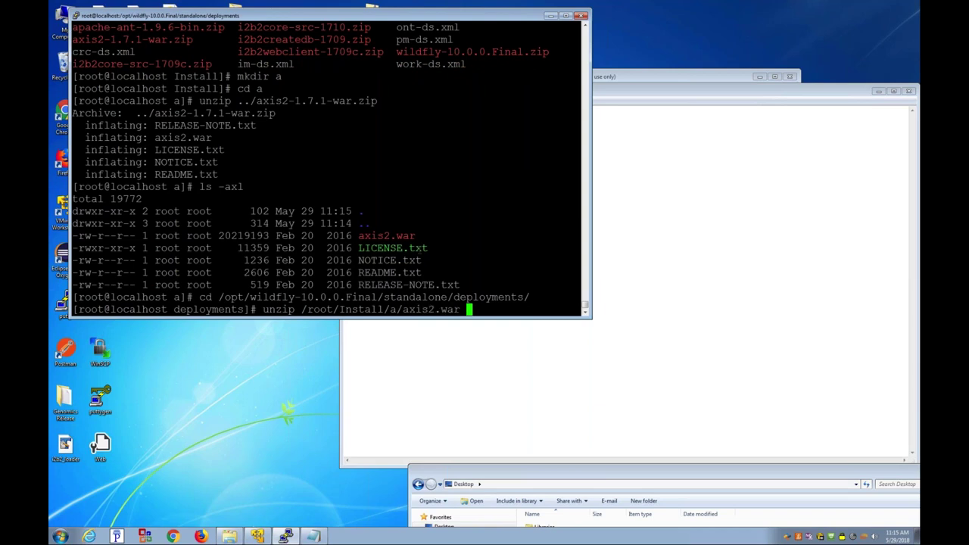
{"action": "key", "text": "Return"}
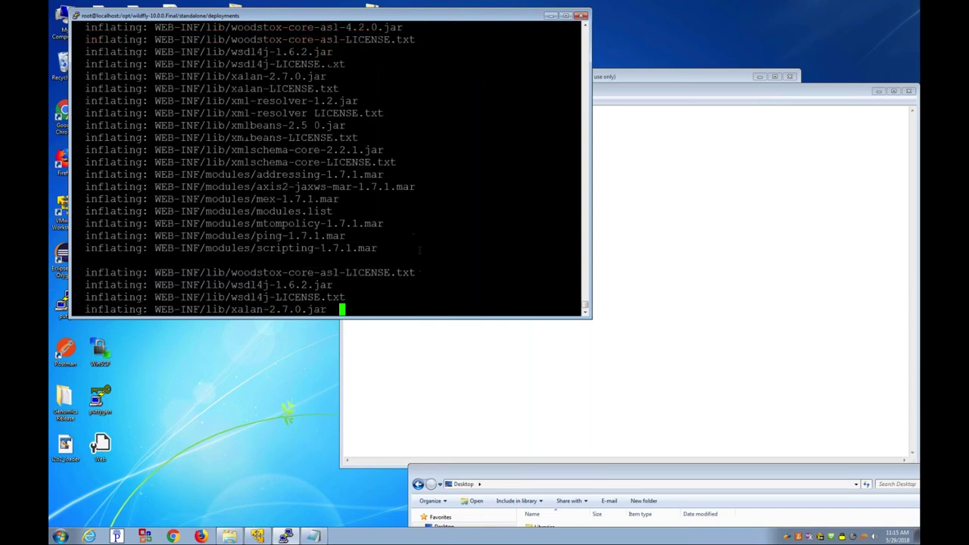
{"action": "type", "text": "ls"}
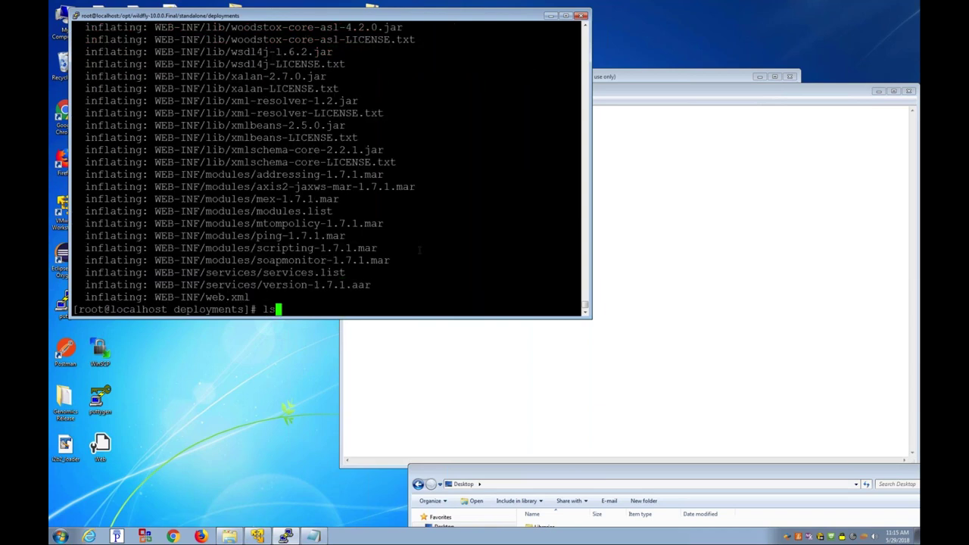
{"action": "key", "text": "Return"}
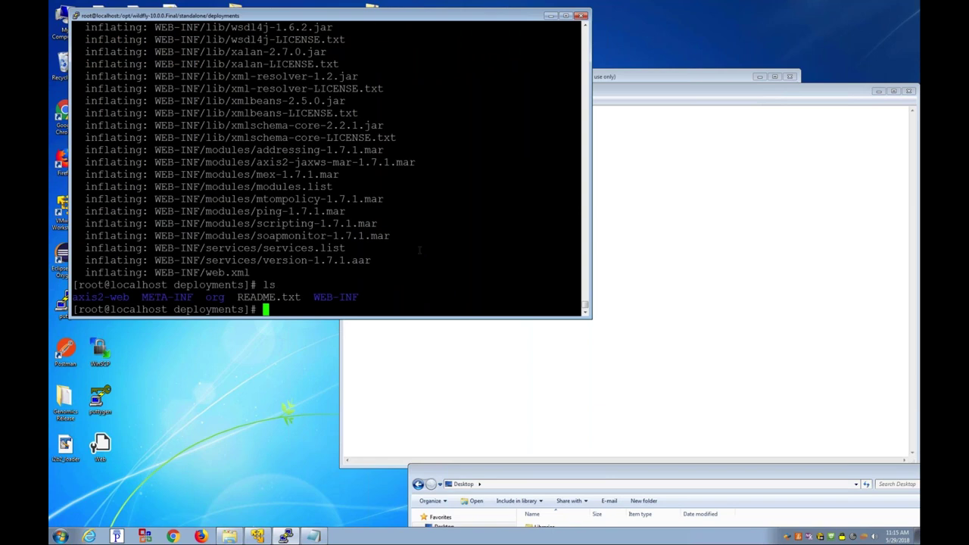
Step: Delete the extracted axis2-web, META-INF, org and WEB-INF folders with rm -rf
{"action": "type", "text": "rm -rf"}
{"action": "key", "text": "BackSpace"}
{"action": "key", "text": "BackSpace"}
{"action": "key", "text": "BackSpace"}
{"action": "key", "text": "BackSpace"}
{"action": "type", "text": "-rf a"}
{"action": "key", "text": "Tab"}
{"action": "key", "text": "Return"}
{"action": "type", "text": "rm"}
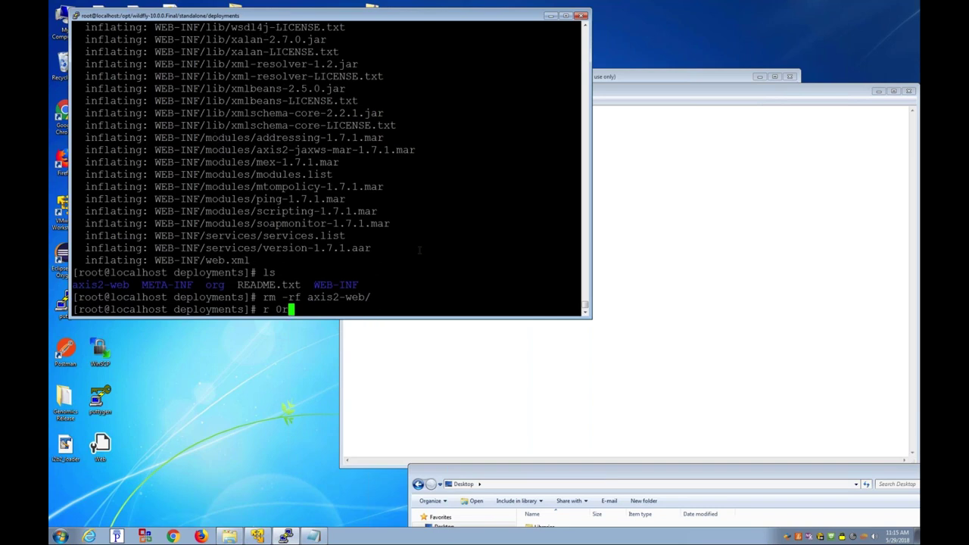
{"action": "key", "text": "BackSpace"}
{"action": "key", "text": "BackSpace"}
{"action": "type", "text": "rm -rf ME"}
{"action": "key", "text": "Tab"}
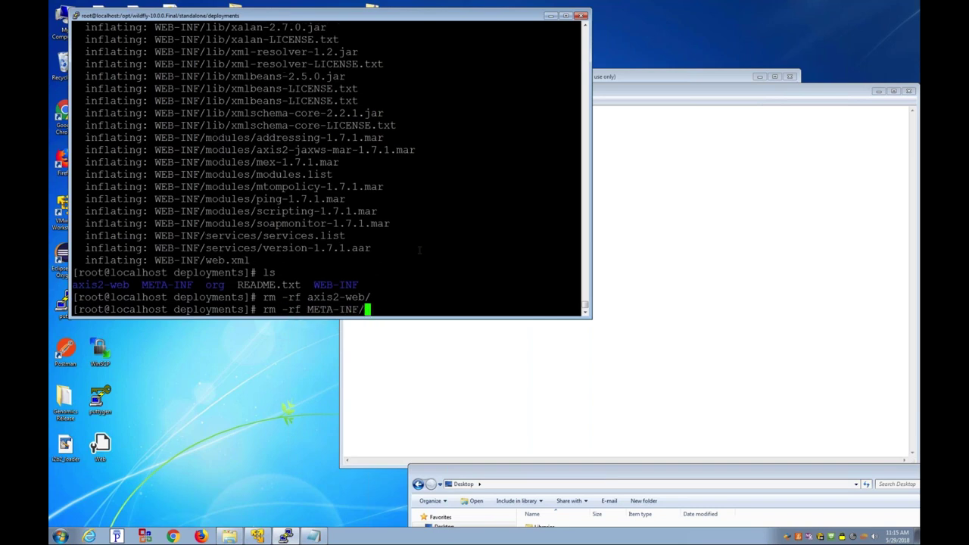
{"action": "key", "text": "Return"}
{"action": "type", "text": "rm -rf "}
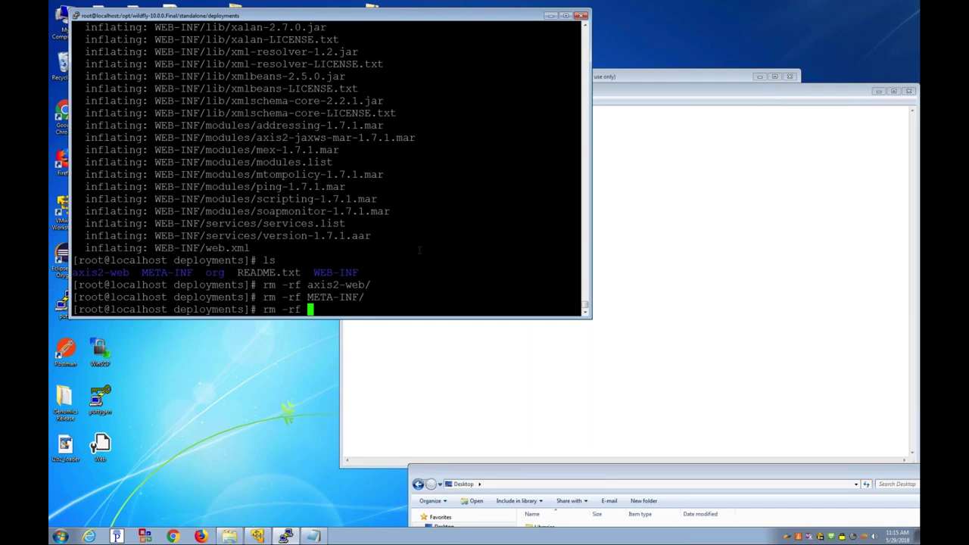
{"action": "type", "text": "o"}
{"action": "key", "text": "Tab"}
{"action": "key", "text": "Return"}
{"action": "type", "text": "rm -rf WE"}
{"action": "key", "text": "Tab"}
{"action": "key", "text": "Return"}
Step: Confirm with ls -axl that only README.txt remains in deployments
{"action": "type", "text": "ls -axl"}
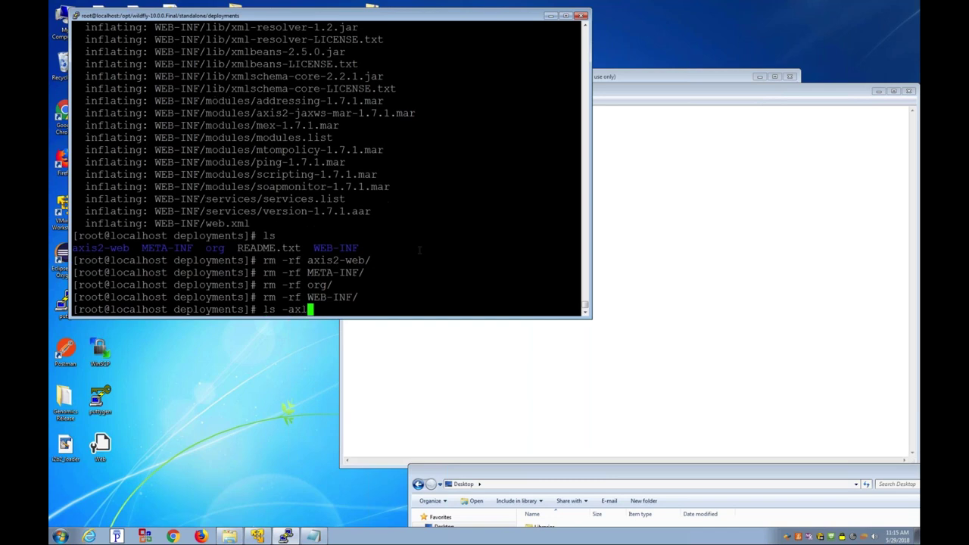
{"action": "key", "text": "Return"}
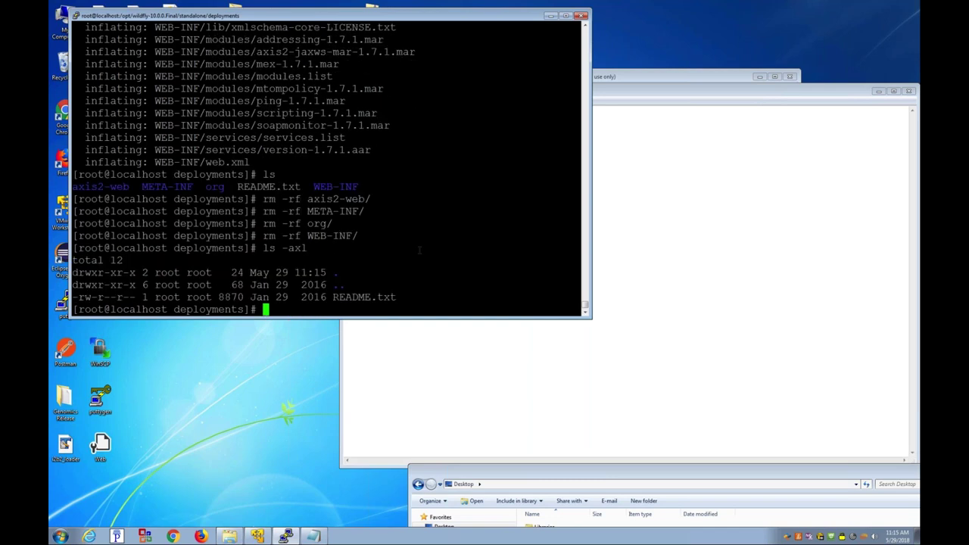
{"action": "type", "text": "mkdir i2b2.war"}
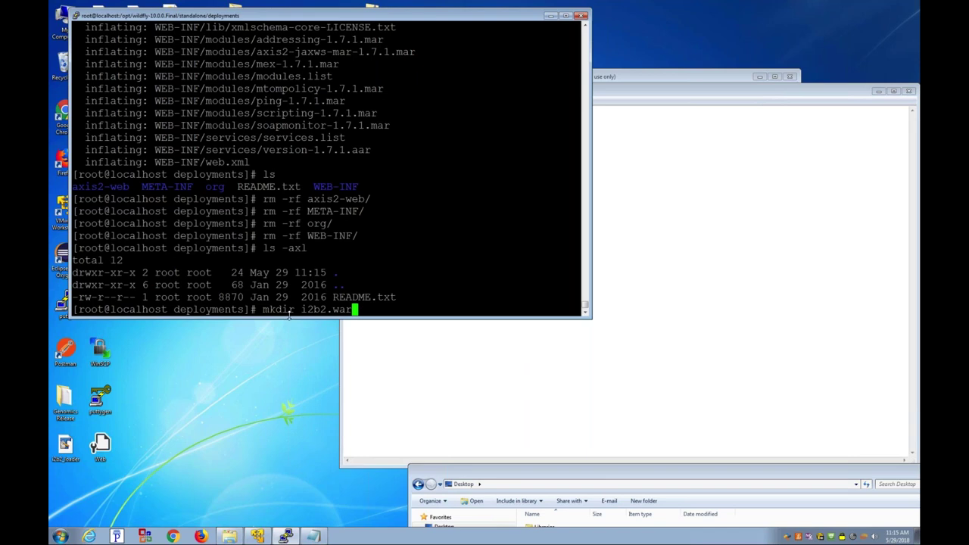
Step: Create the i2b2.war folder, confirm it with ls -axl, and move into it
{"action": "key", "text": "Return"}
{"action": "key", "text": "Return"}
{"action": "key", "text": "Return"}
{"action": "key", "text": "Return"}
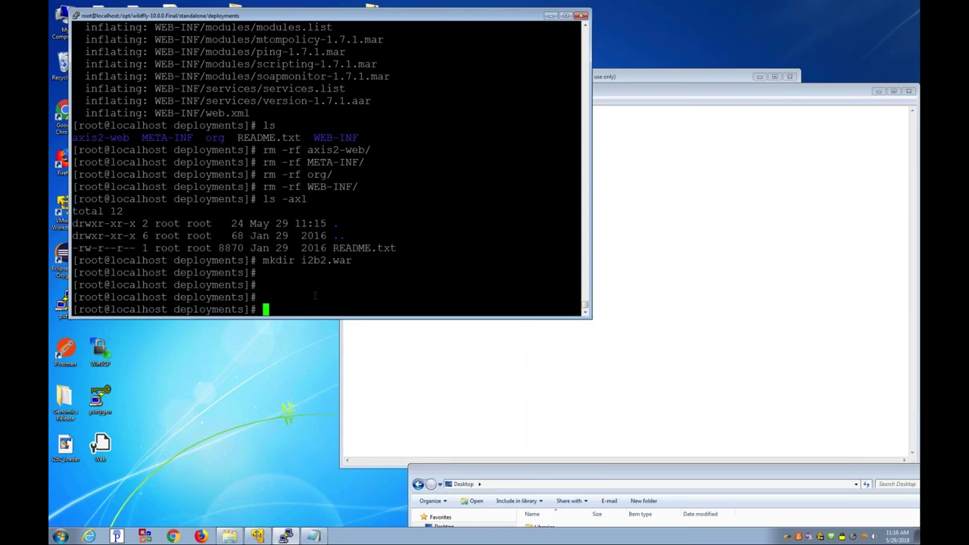
{"action": "type", "text": "ls -axl"}
{"action": "key", "text": "Return"}
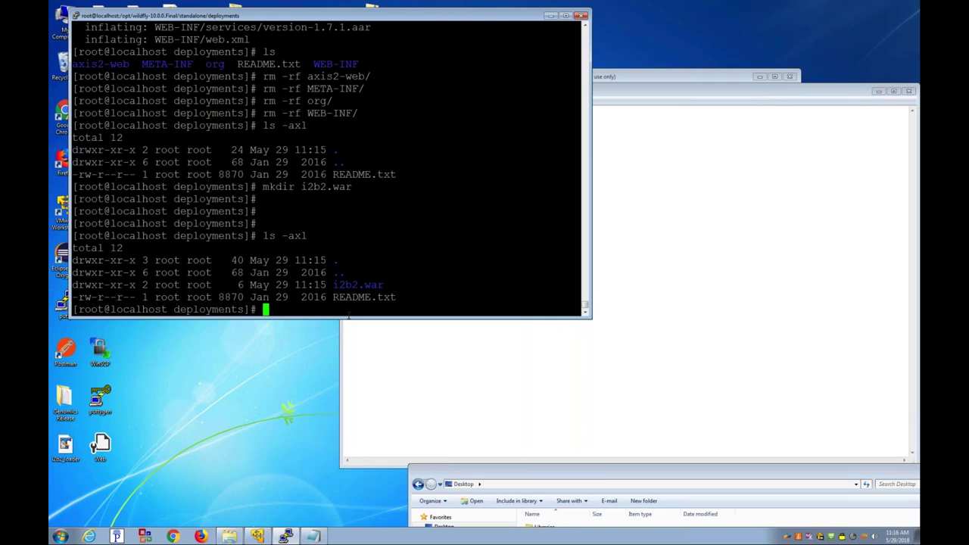
{"action": "type", "text": "cd i2"}
{"action": "key", "text": "Tab"}
{"action": "key", "text": "Return"}
Step: Re-run the axis2.war unzip inside i2b2.war, then list the contents and show the path
{"action": "type", "text": "ls -axl"}
{"action": "key", "text": "Up"}
{"action": "key", "text": "Up"}
{"action": "key", "text": "Up"}
{"action": "key", "text": "Up"}
{"action": "key", "text": "Up"}
{"action": "key", "text": "Up"}
{"action": "key", "text": "Up"}
{"action": "key", "text": "Up"}
{"action": "key", "text": "Up"}
{"action": "key", "text": "Up"}
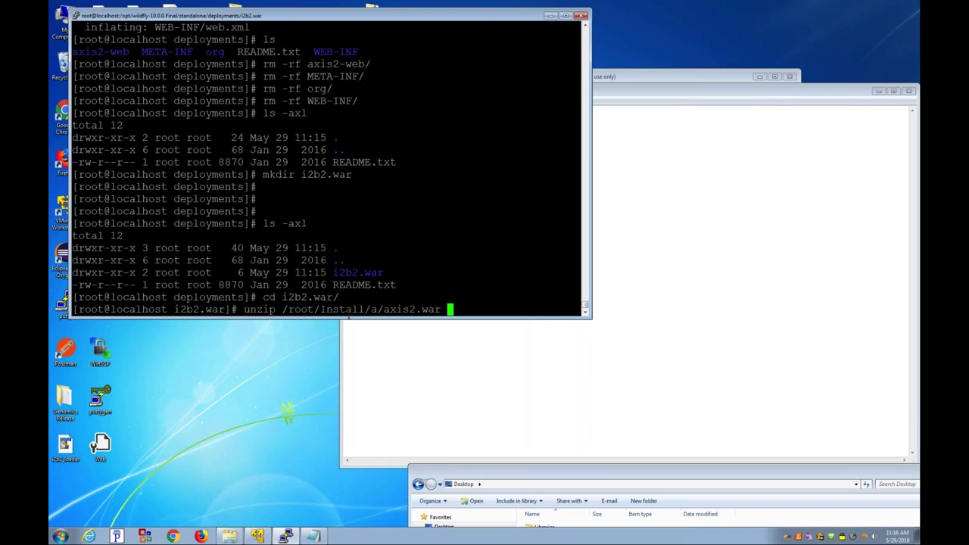
{"action": "key", "text": "Return"}
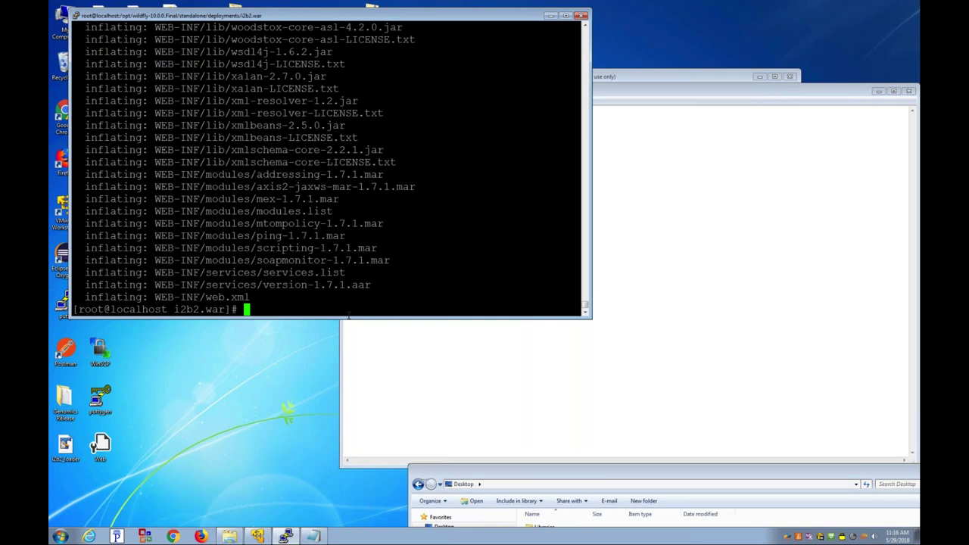
{"action": "type", "text": "ls -ax"}
{"action": "type", "text": "l"}
{"action": "key", "text": "Return"}
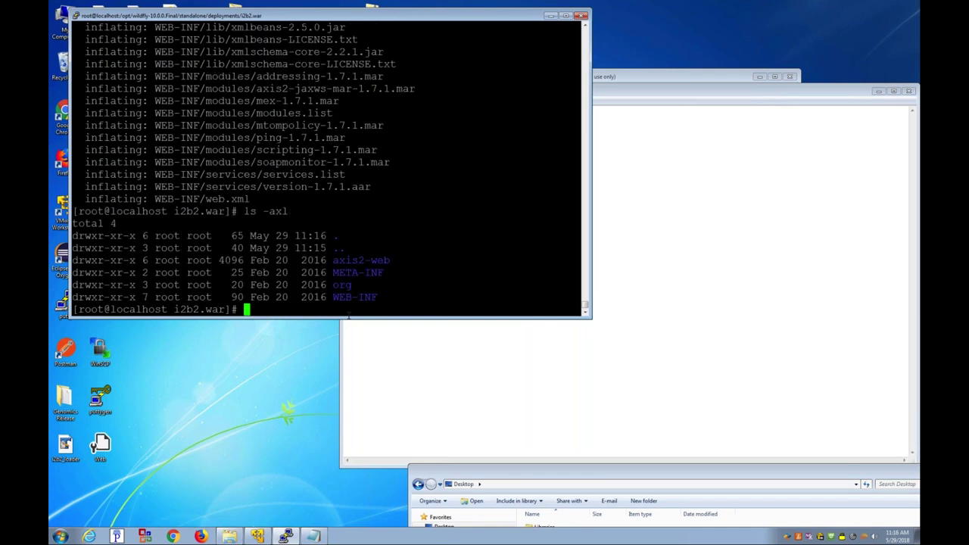
{"action": "type", "text": "ls"}
{"action": "key", "text": "ctrl+c"}
{"action": "type", "text": "pwd"}
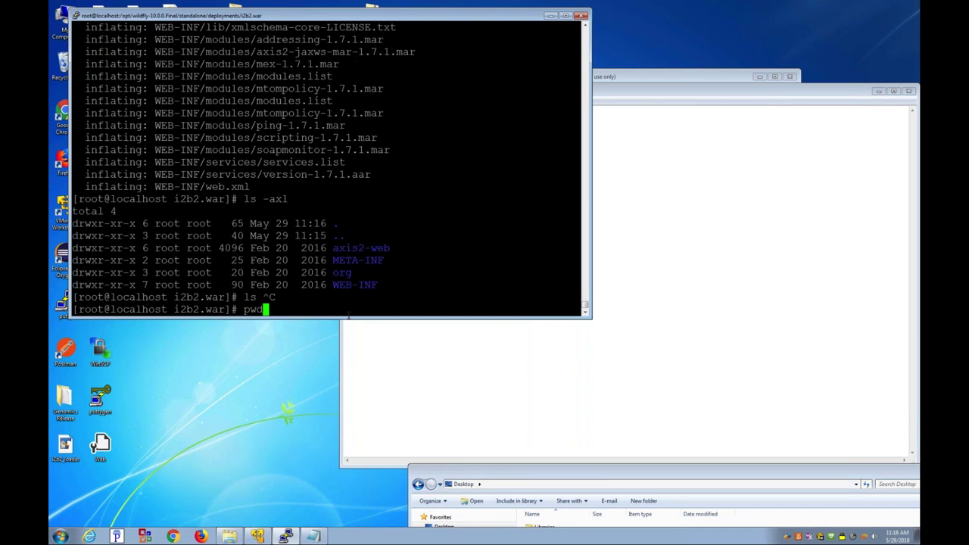
{"action": "key", "text": "Return"}
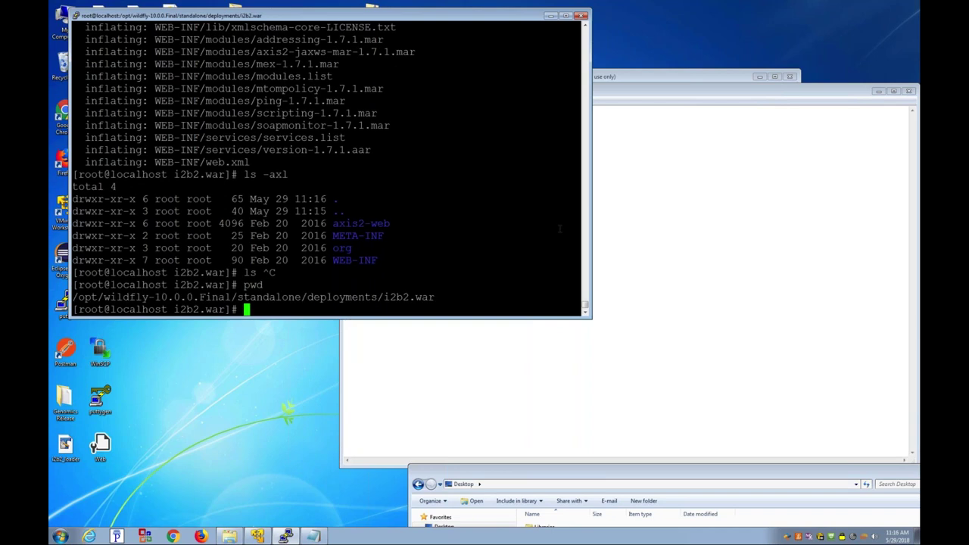
Step: List the services and lib folders inside i2b2.war's WEB-INF
{"action": "type", "text": "cd W"}
{"action": "key", "text": "Tab"}
{"action": "key", "text": "Tab"}
{"action": "key", "text": "Tab"}
{"action": "key", "text": "Return"}
{"action": "type", "text": "ls services/"}
{"action": "key", "text": "Tab"}
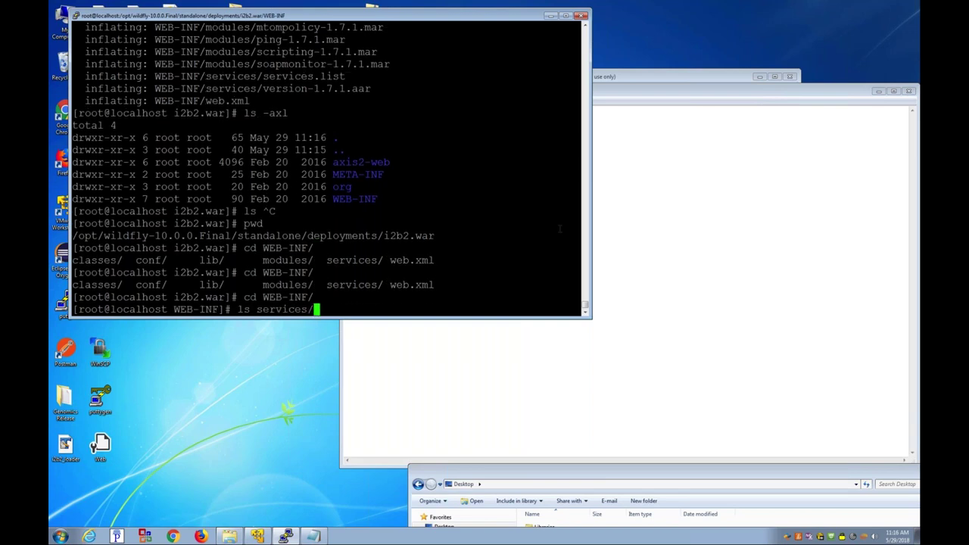
{"action": "key", "text": "Return"}
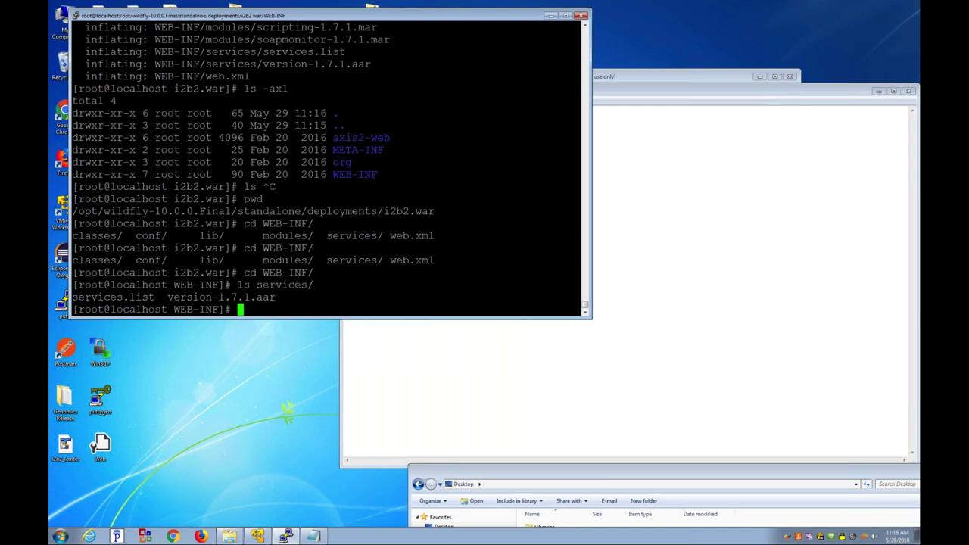
{"action": "type", "text": "ls lib/"}
{"action": "key", "text": "Return"}
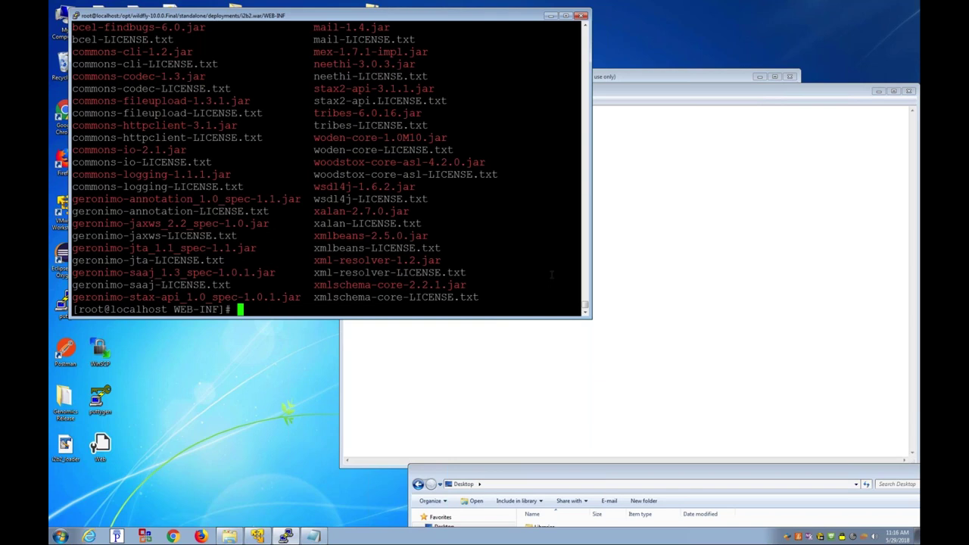
Step: Return to /root/Install, list its files, and select the i2b2core-src-1709c.zip name
{"action": "type", "text": "cd ..ls"}
{"action": "key", "text": "Return"}
{"action": "type", "text": "pwd"}
{"action": "key", "text": "Return"}
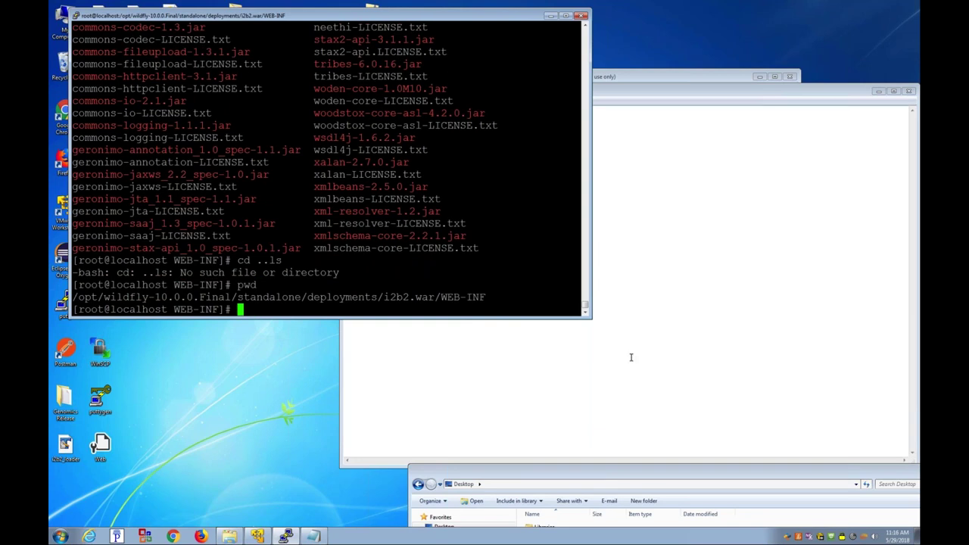
{"action": "type", "text": "cd"}
{"action": "key", "text": "Return"}
{"action": "type", "text": "cd IN"}
{"action": "key", "text": "Tab"}
{"action": "key", "text": "Return"}
{"action": "type", "text": "l"}
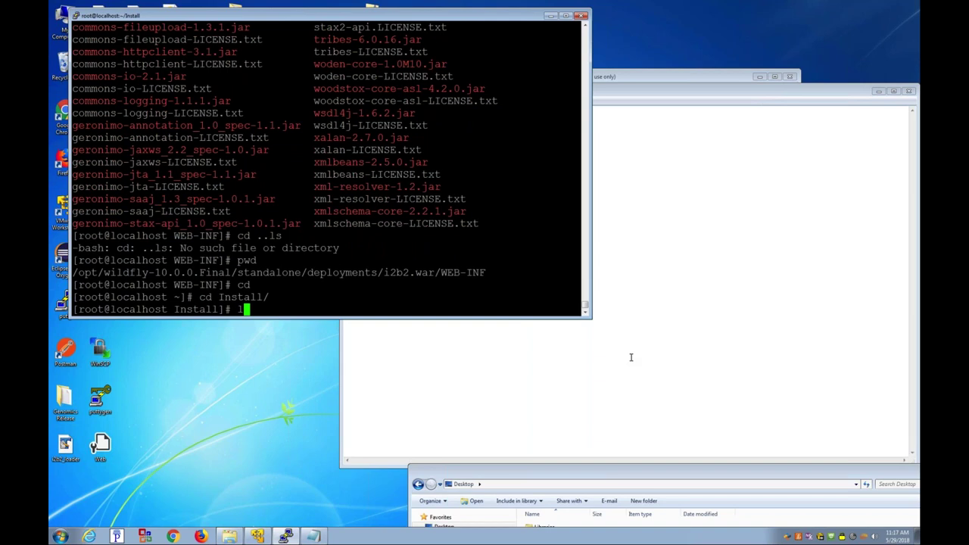
{"action": "type", "text": "s"}
{"action": "key", "text": "Return"}
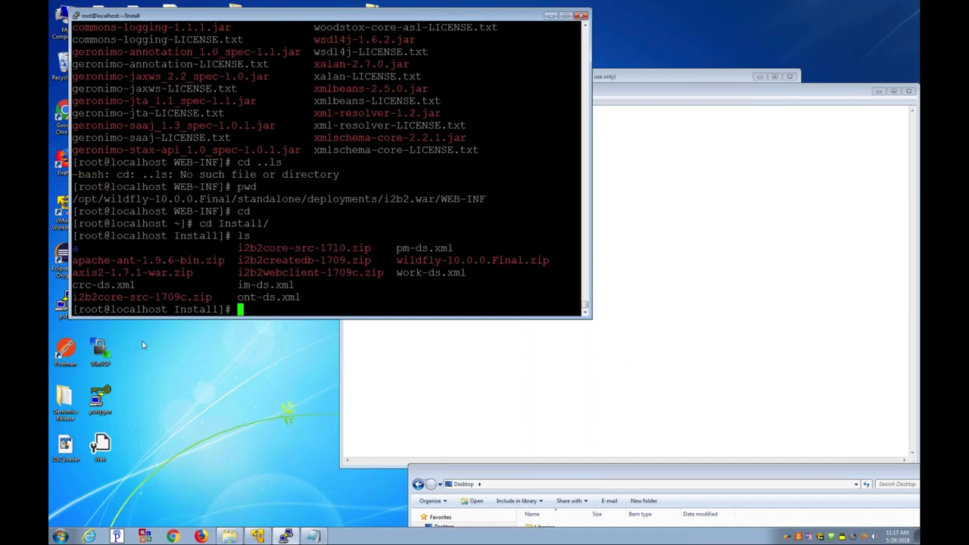
{"action": "left_click_drag", "start_coordinate": [72, 298], "coordinate": [211, 298]}
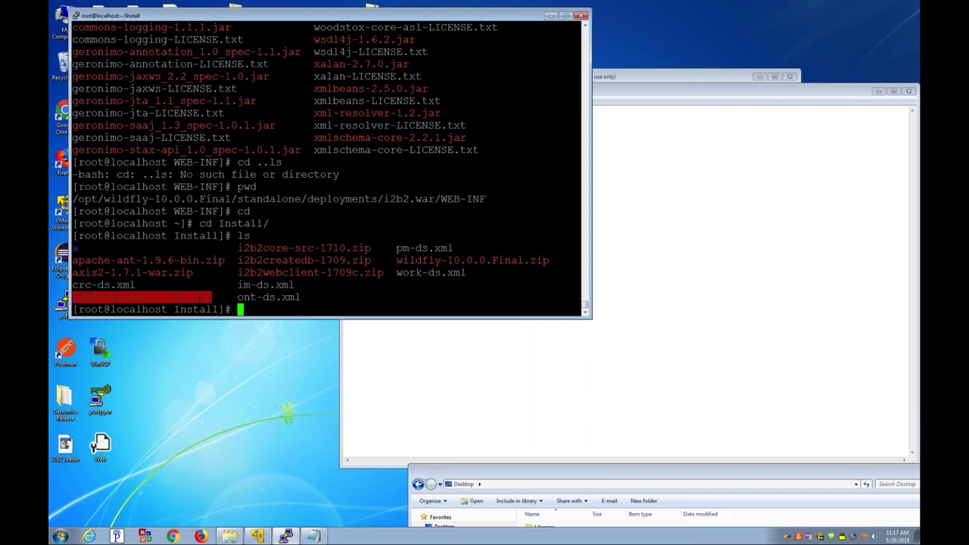
{"action": "type", "text": "mkdir b"}
{"action": "key", "text": "Return"}
{"action": "type", "text": "cd b/"}
{"action": "key", "text": "Return"}
{"action": "type", "text": "unzip "}
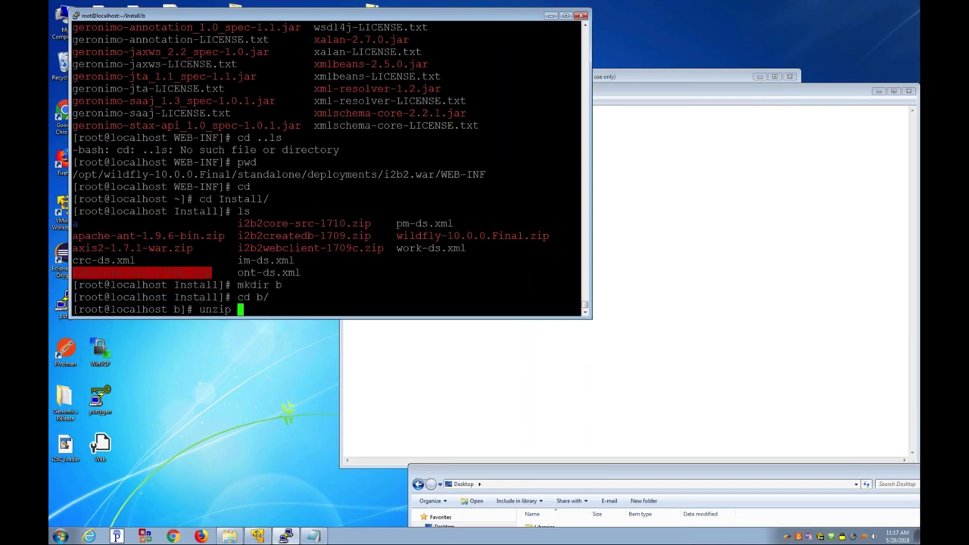
{"action": "type", "text": "../i2b2core-src-17"}
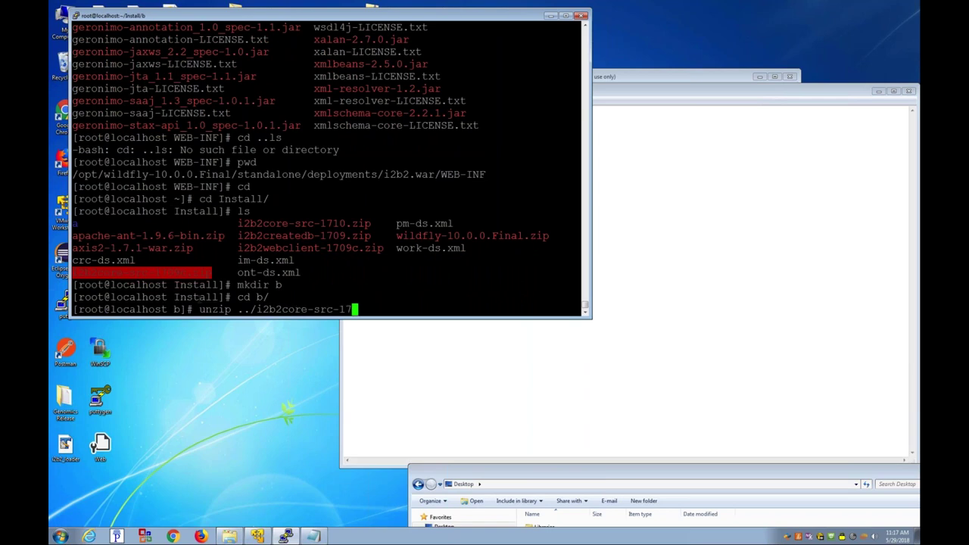
{"action": "type", "text": "0"}
{"action": "key", "text": "Tab"}
{"action": "key", "text": "Return"}
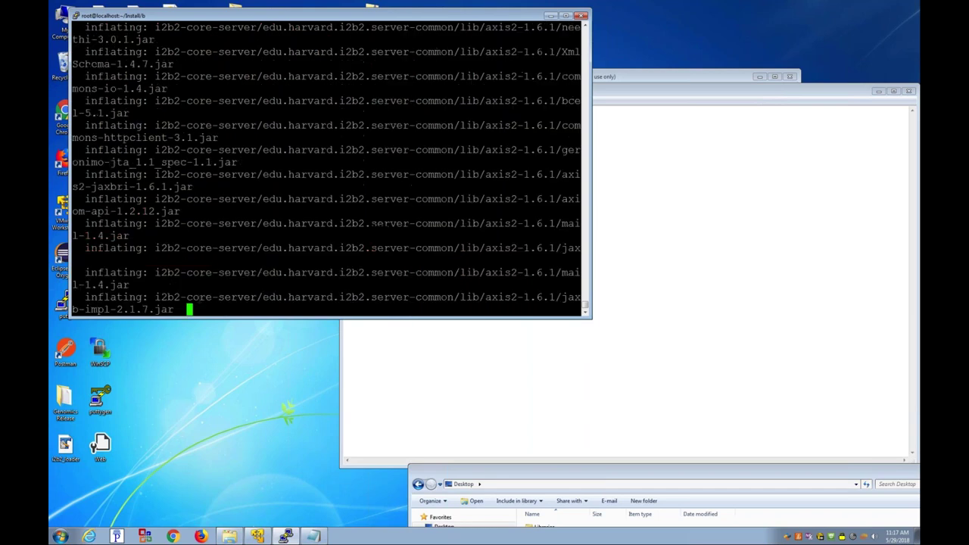
{"action": "type", "text": "ls"}
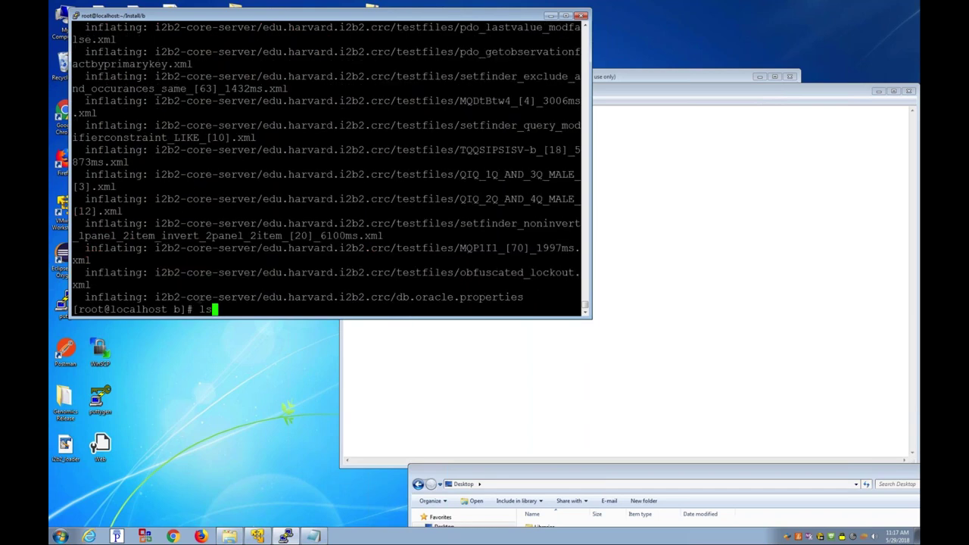
{"action": "key", "text": "Return"}
{"action": "type", "text": "cd i"}
{"action": "key", "text": "Tab"}
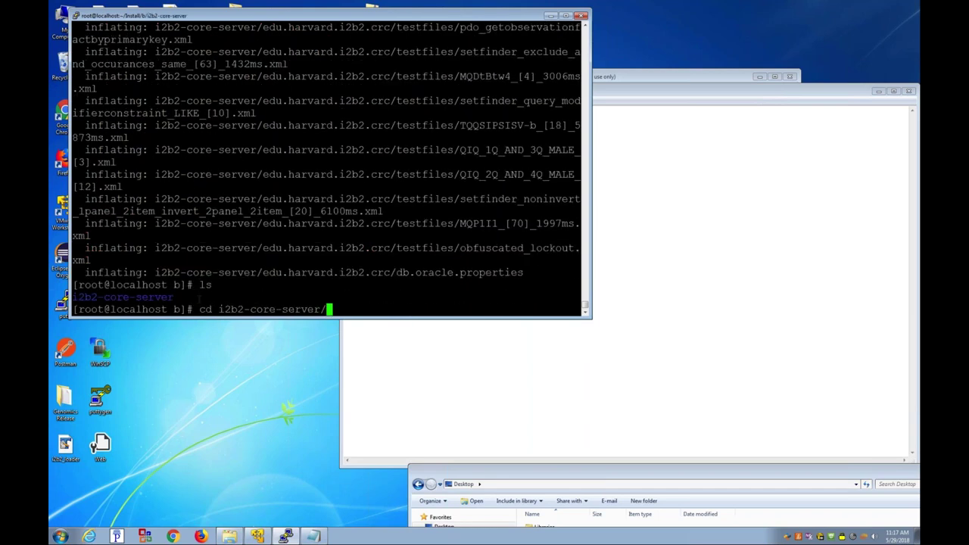
{"action": "key", "text": "Return"}
{"action": "type", "text": "ls"}
{"action": "key", "text": "Return"}
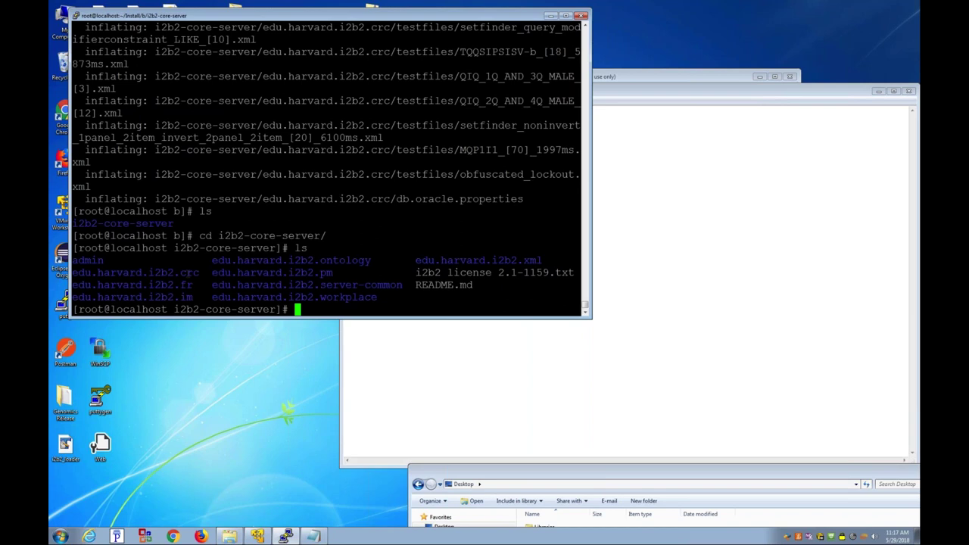
{"action": "double_click", "coordinate": [136, 273]}
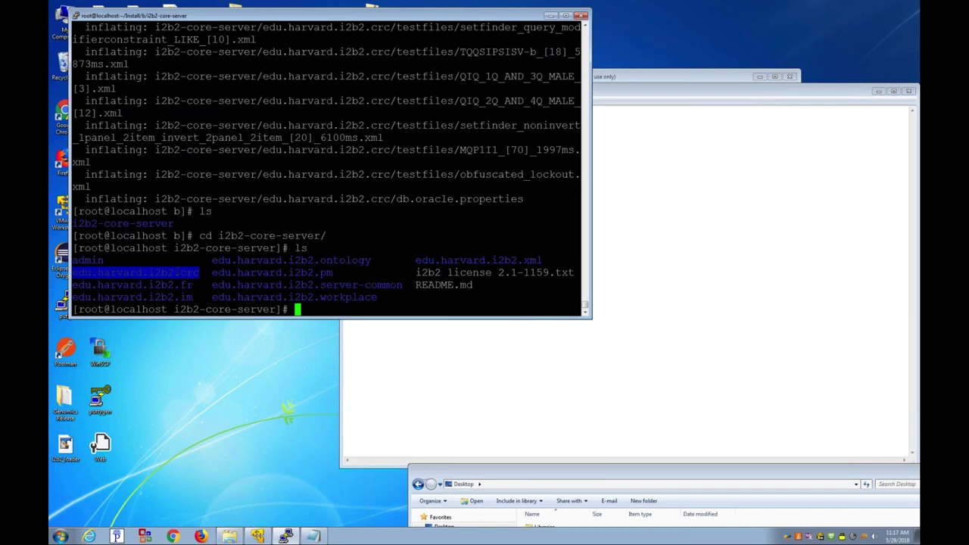
{"action": "double_click", "coordinate": [132, 285]}
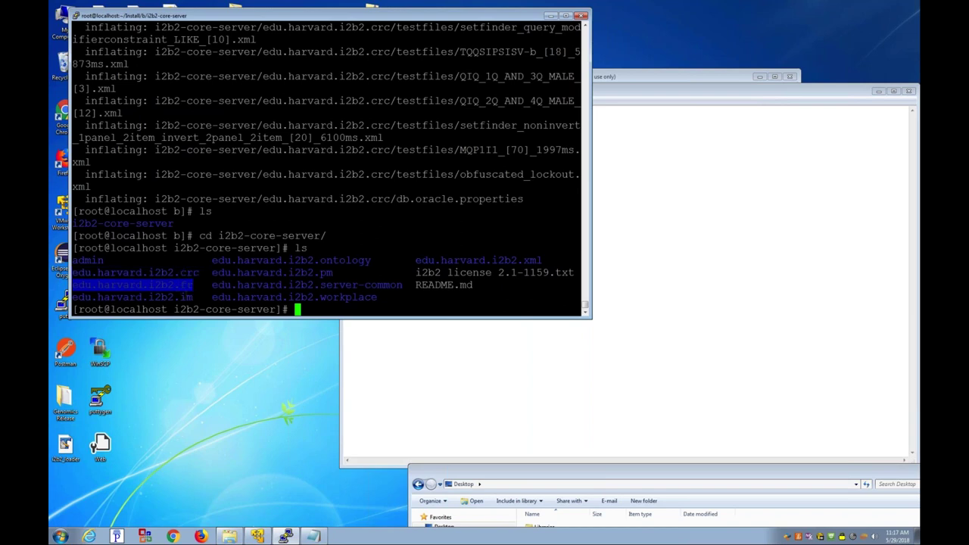
{"action": "double_click", "coordinate": [132, 297]}
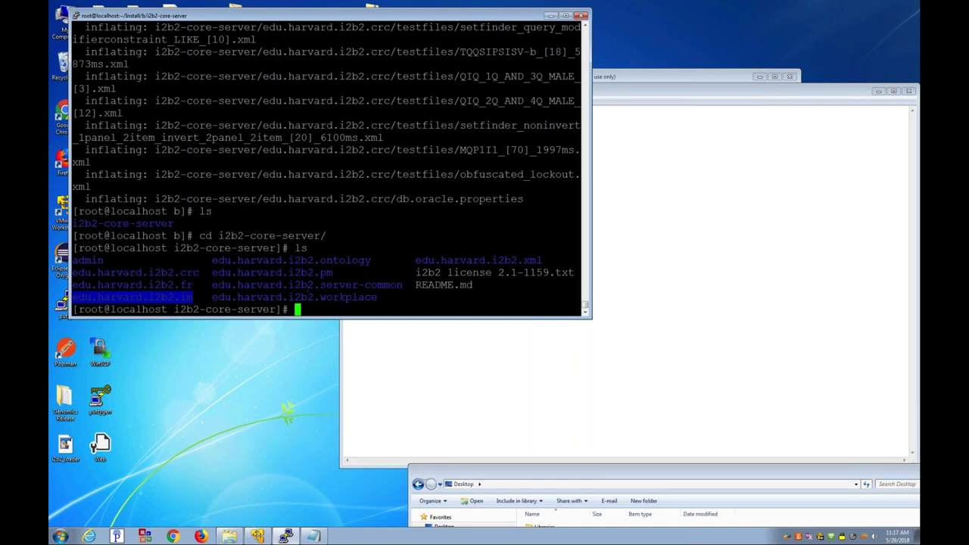
{"action": "double_click", "coordinate": [292, 260]}
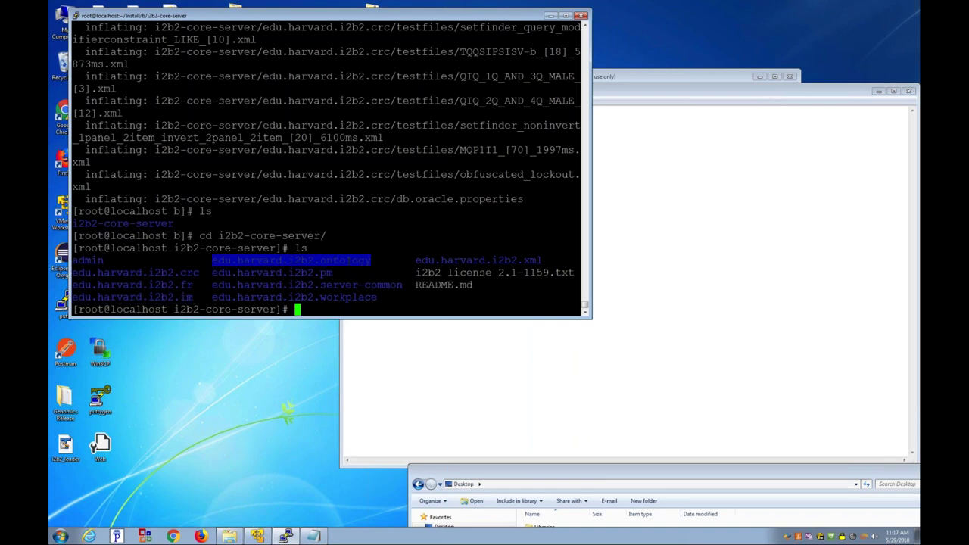
{"action": "double_click", "coordinate": [271, 273]}
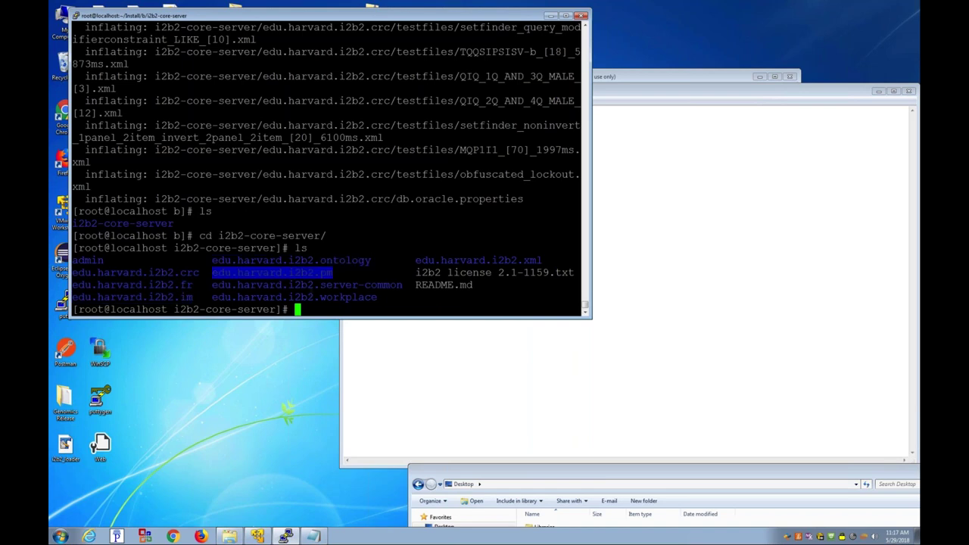
{"action": "left_click_drag", "start_coordinate": [402, 284], "coordinate": [337, 273]}
{"action": "left_click", "coordinate": [341, 273]}
{"action": "double_click", "coordinate": [272, 273]}
{"action": "double_click", "coordinate": [306, 284]}
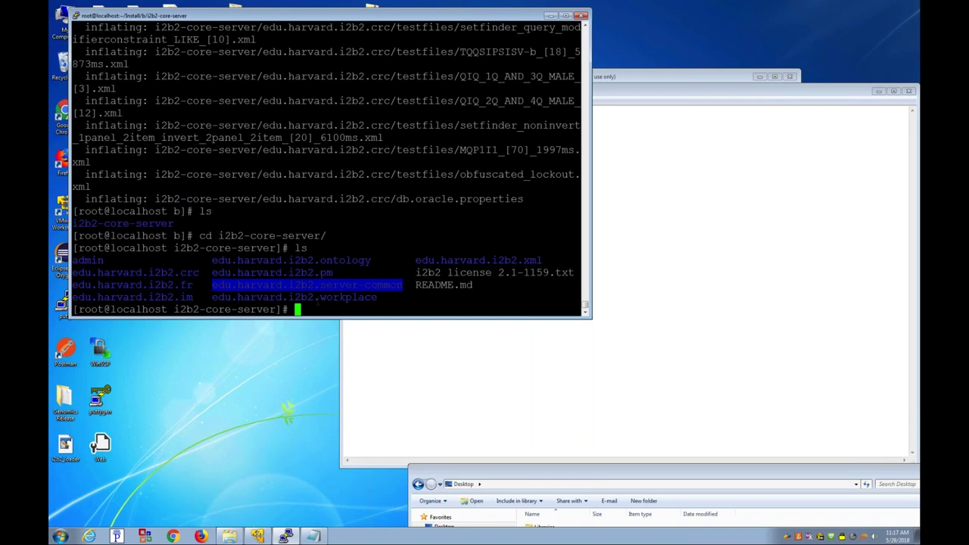
{"action": "double_click", "coordinate": [316, 298]}
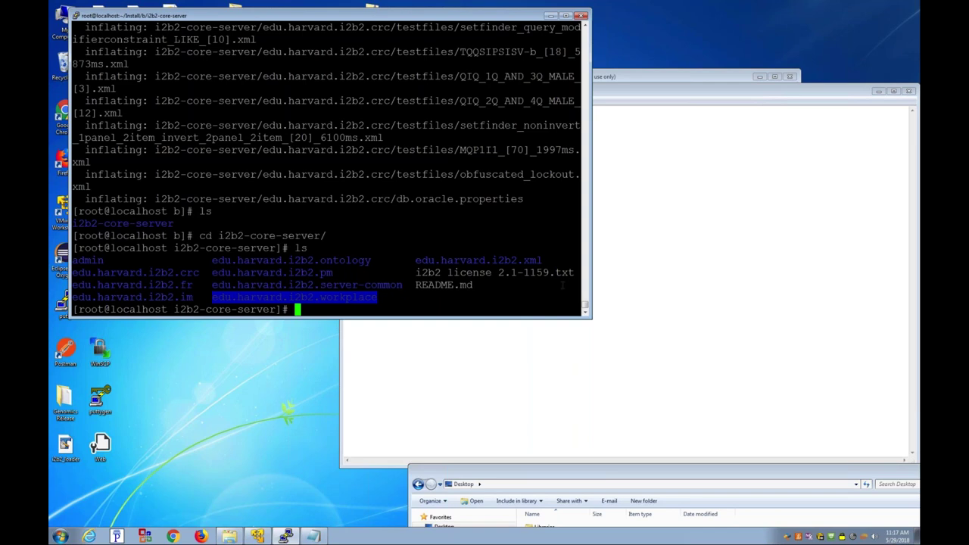
{"action": "double_click", "coordinate": [518, 259]}
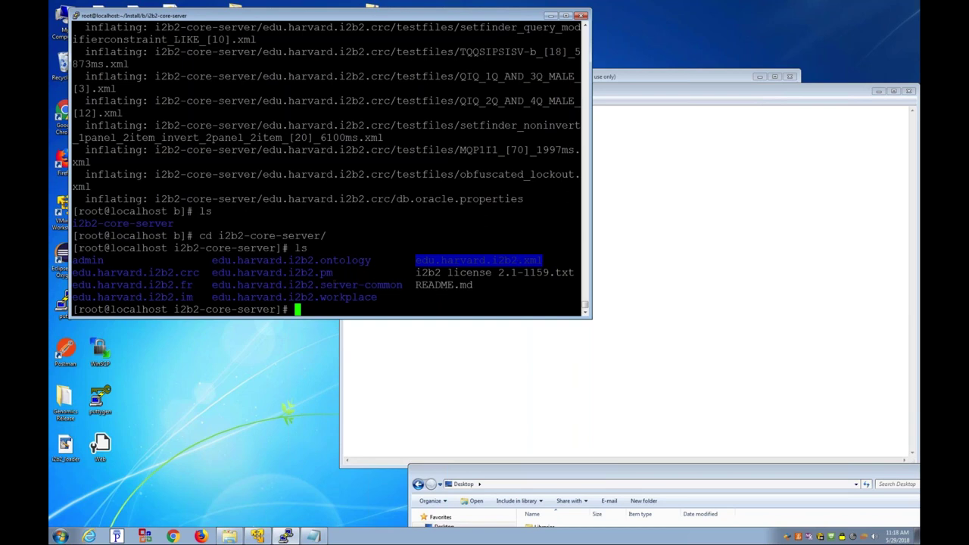
{"action": "double_click", "coordinate": [306, 284]}
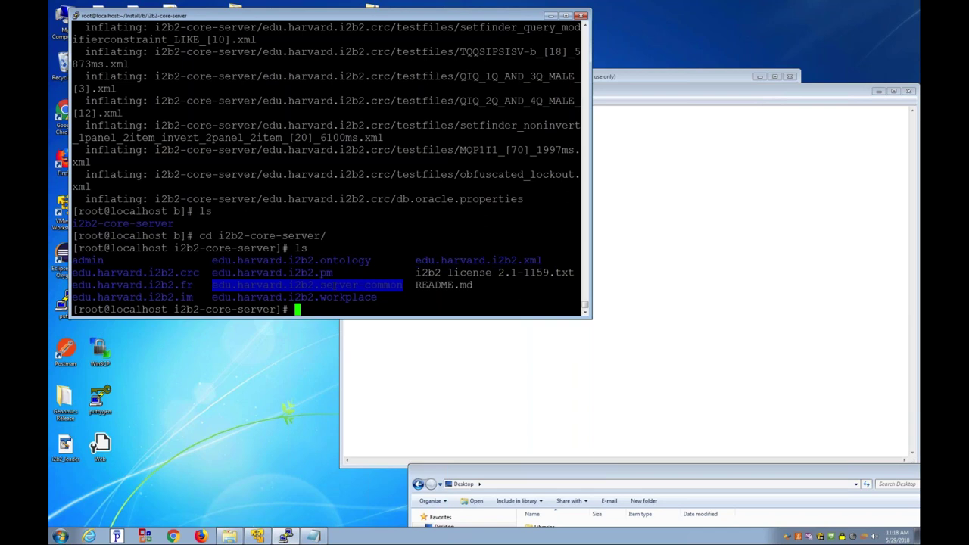
Step: Enter the edu.harvard.i2b2.server-common folder and list its contents
{"action": "type", "text": "cd edu"}
{"action": "key", "text": "Tab"}
{"action": "type", "text": "se"}
{"action": "key", "text": "Tab"}
{"action": "key", "text": "Return"}
{"action": "type", "text": "ls"}
{"action": "key", "text": "Return"}
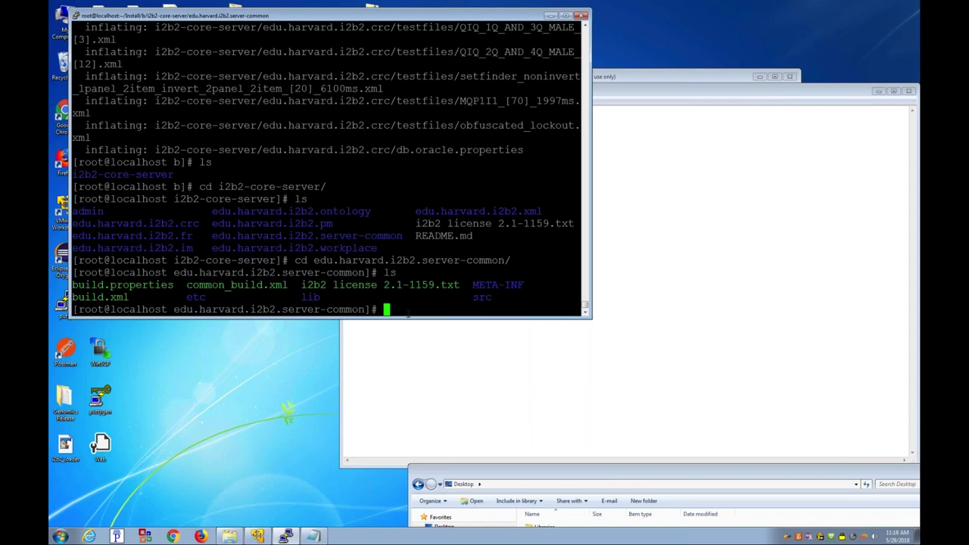
Step: Display build.properties and highlight jboss.home /opt/wildfly-10.0.0.Final and axis2.war.name i2b2.war
{"action": "type", "text": "more build.p"}
{"action": "key", "text": "Tab"}
{"action": "key", "text": "Return"}
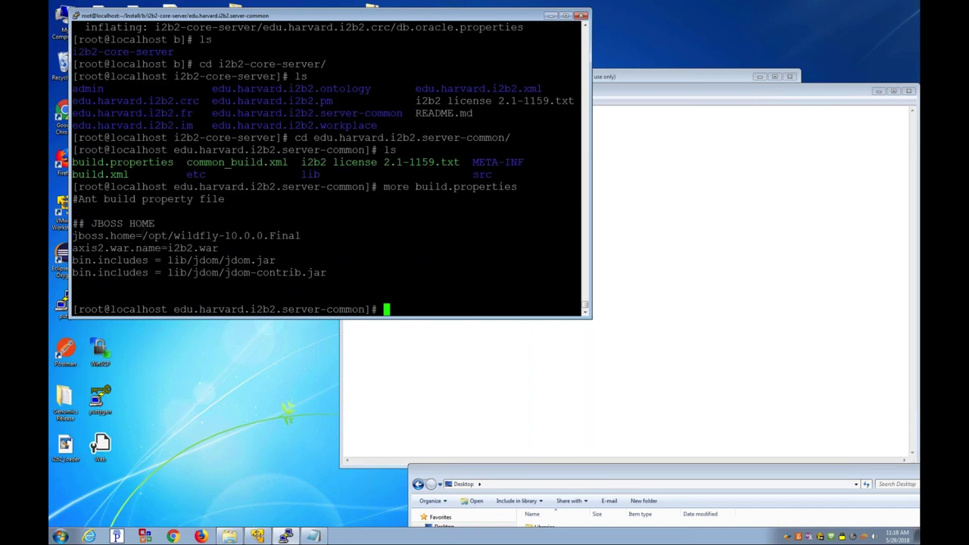
{"action": "left_click_drag", "start_coordinate": [143, 236], "coordinate": [301, 235]}
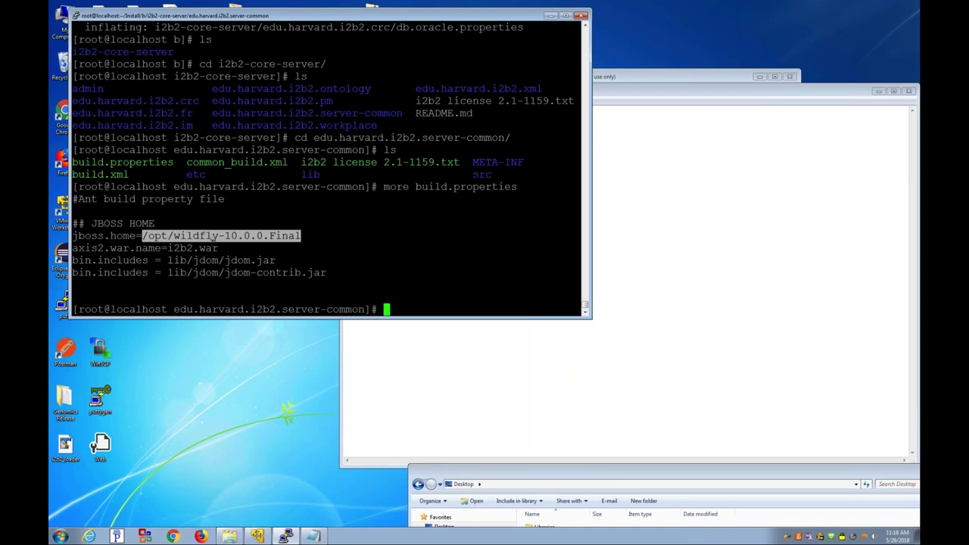
{"action": "left_click_drag", "start_coordinate": [167, 248], "coordinate": [218, 249]}
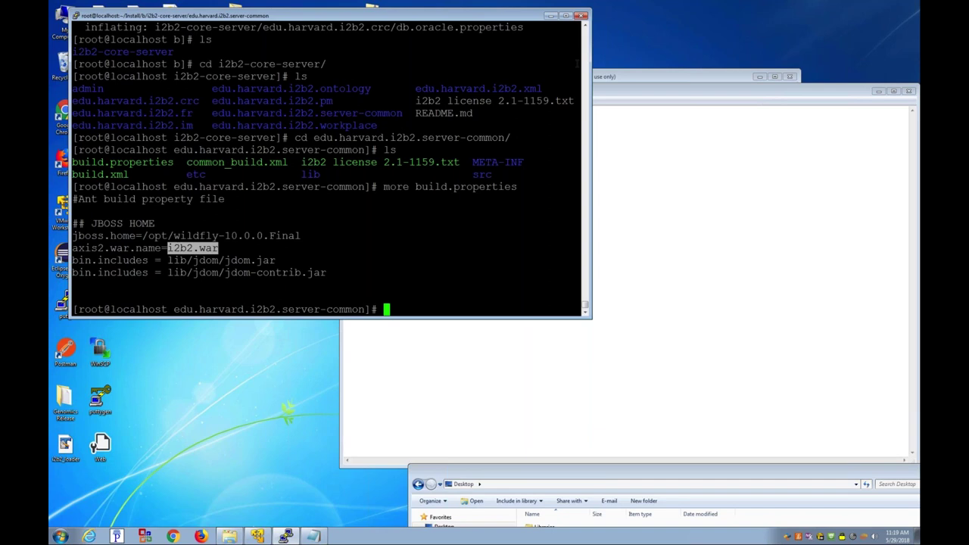
Step: Move the VM console aside and place the Notepad build notes below the terminal
{"action": "left_click", "coordinate": [681, 76]}
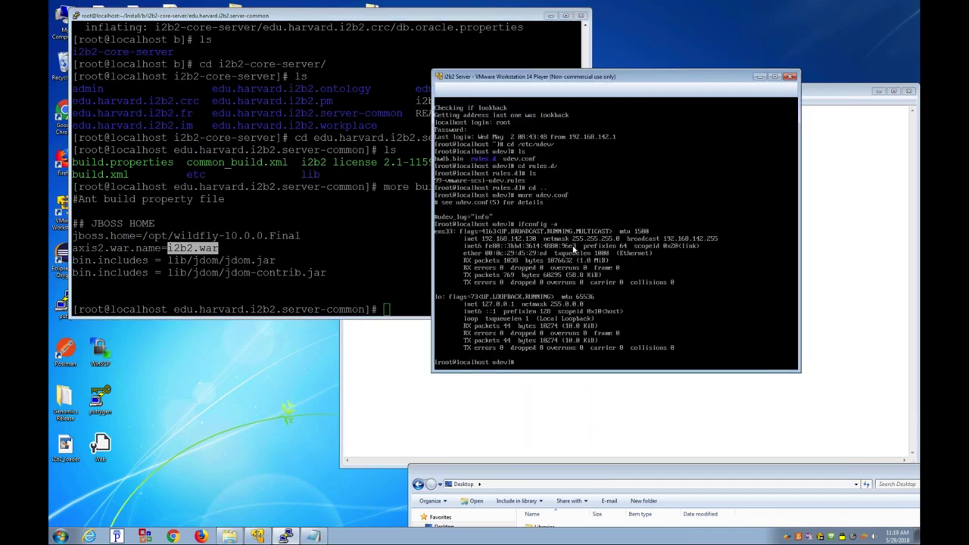
{"action": "left_click_drag", "start_coordinate": [681, 76], "coordinate": [659, 424]}
{"action": "left_click", "coordinate": [619, 145]}
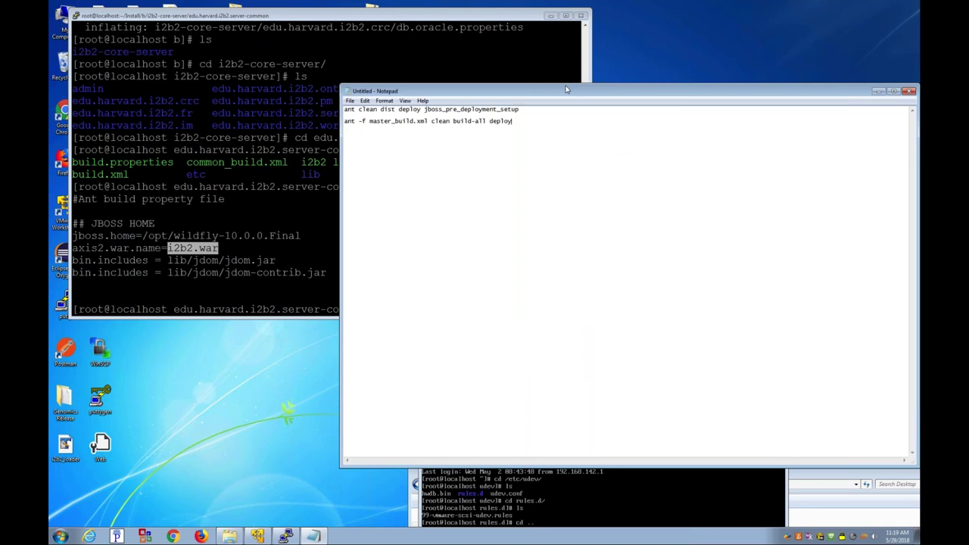
{"action": "left_click_drag", "start_coordinate": [565, 90], "coordinate": [498, 352]}
Step: Type /opt/apache-ant-1.9.6/bin/ant clean in the terminal, then cancel it with Ctrl+C
{"action": "key", "text": "alt+Tab"}
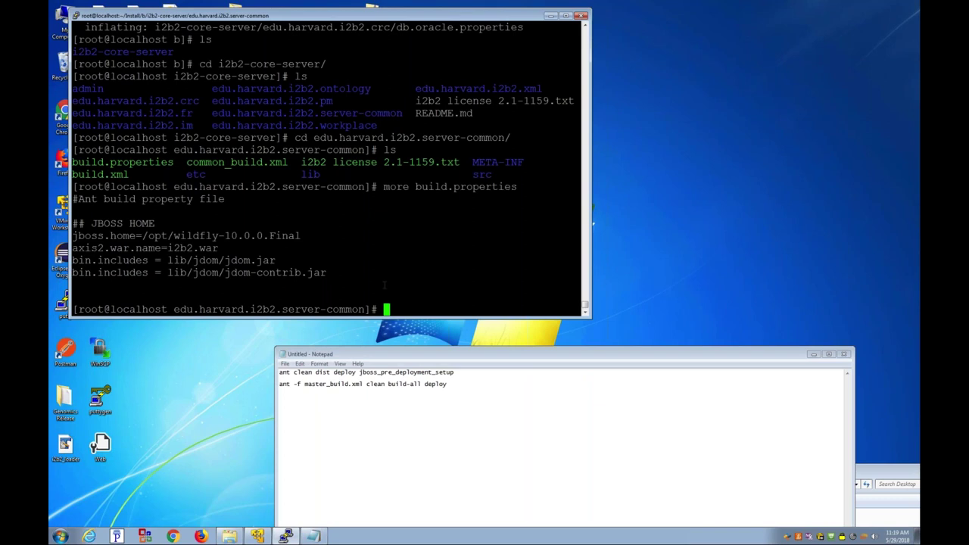
{"action": "type", "text": "/opt/apache-ant-1.9.6/"}
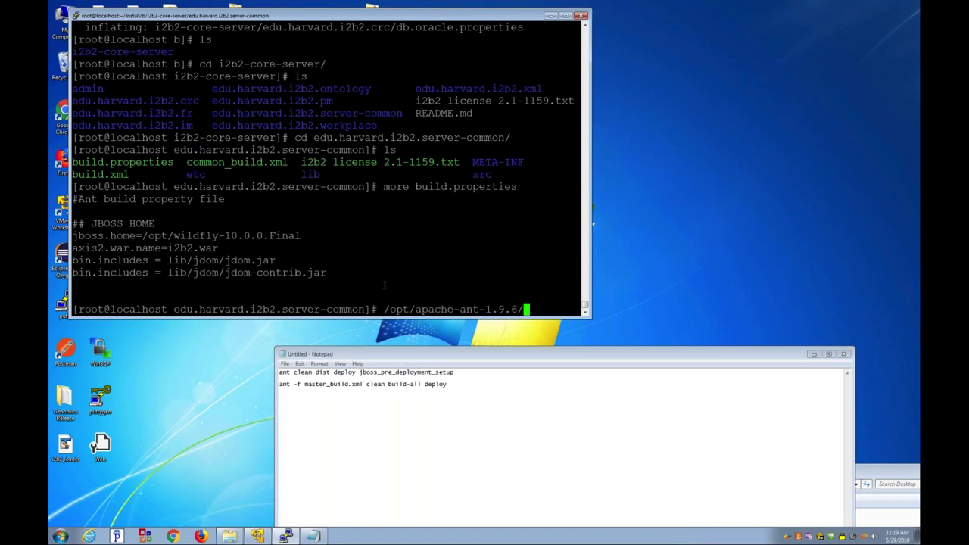
{"action": "type", "text": "bin/ant clean"}
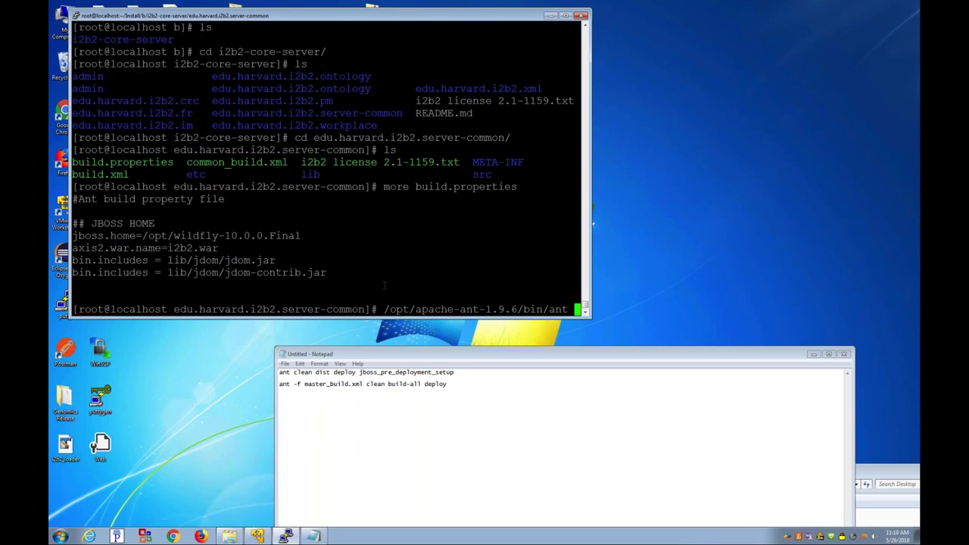
{"action": "key", "text": "ctrl+c"}
Step: Page through build.xml with more, highlighting the init and clean targets
{"action": "type", "text": "more build.xml"}
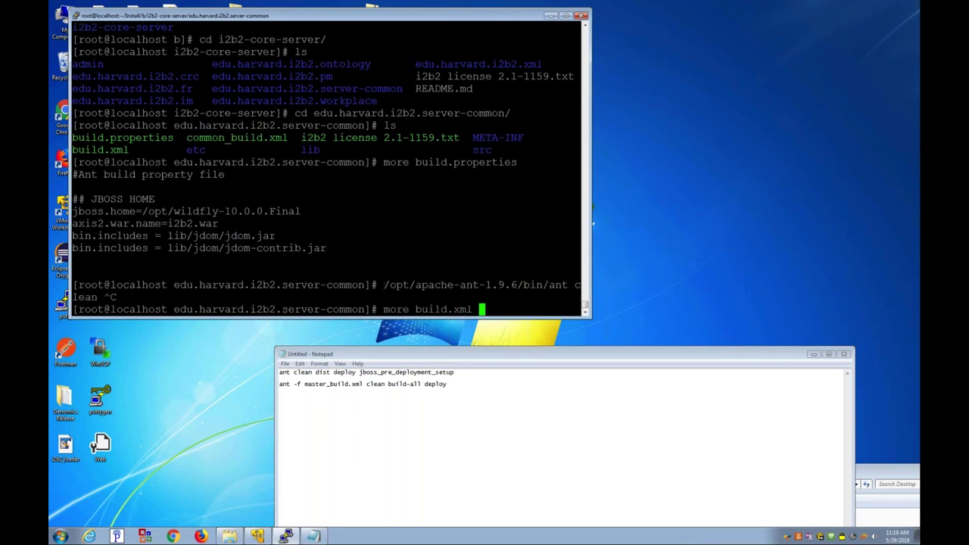
{"action": "key", "text": "Return"}
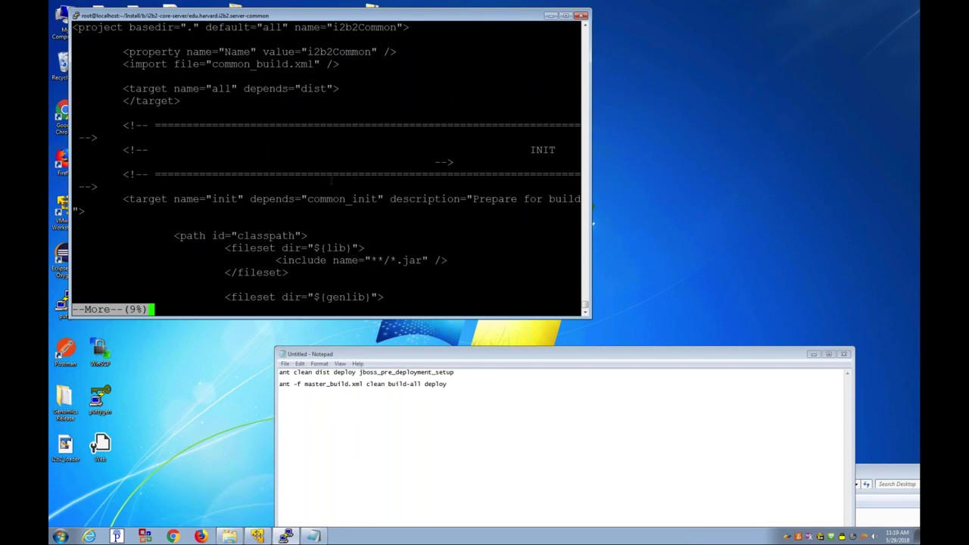
{"action": "double_click", "coordinate": [225, 199]}
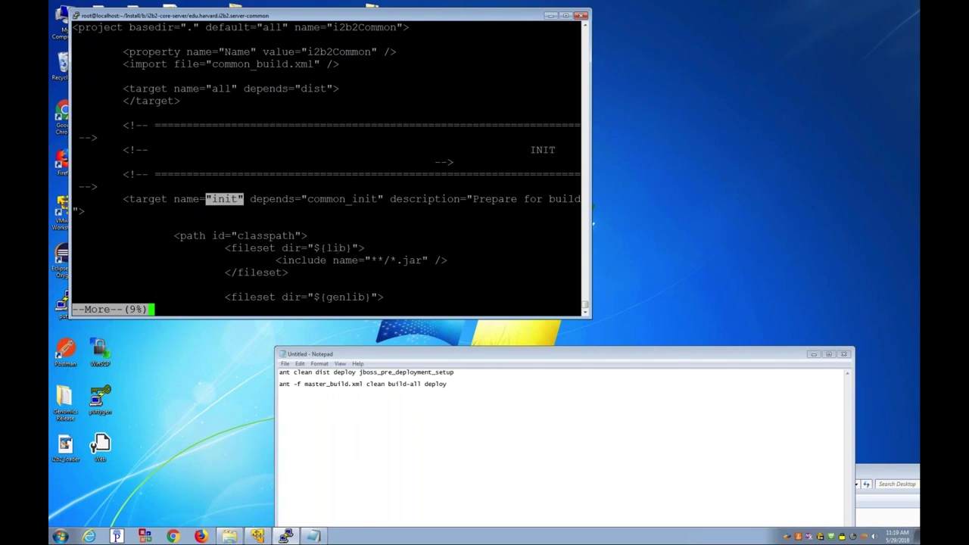
{"action": "key", "text": "space"}
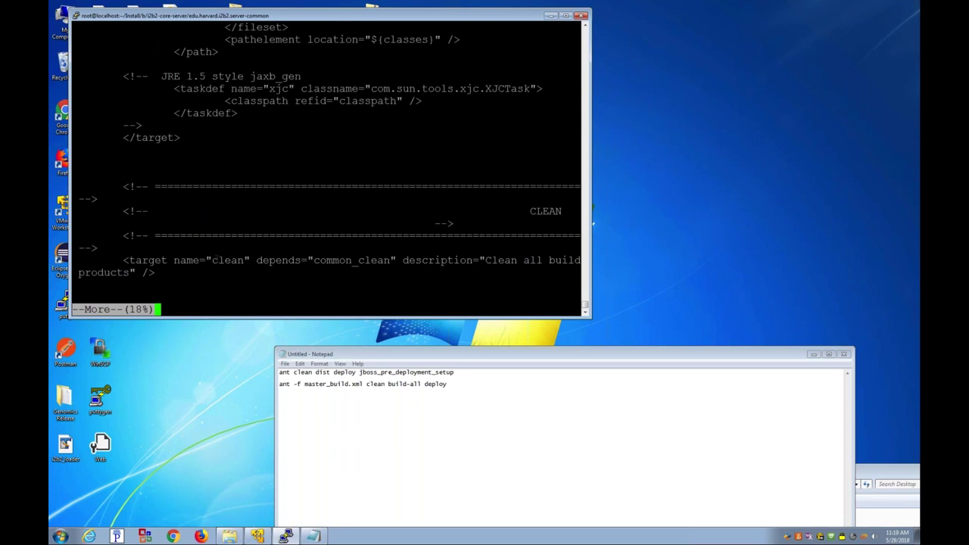
{"action": "left_click_drag", "start_coordinate": [212, 261], "coordinate": [244, 261]}
{"action": "left_click", "coordinate": [242, 261]}
{"action": "key", "text": "Return"}
{"action": "key", "text": "Return"}
{"action": "key", "text": "Return"}
{"action": "key", "text": "Return"}
{"action": "key", "text": "Return"}
{"action": "key", "text": "Return"}
{"action": "key", "text": "Return"}
{"action": "key", "text": "Return"}
{"action": "key", "text": "Return"}
{"action": "key", "text": "Return"}
{"action": "key", "text": "Return"}
{"action": "key", "text": "Return"}
{"action": "key", "text": "Return"}
{"action": "key", "text": "Return"}
{"action": "key", "text": "Return"}
{"action": "key", "text": "Return"}
{"action": "key", "text": "Return"}
{"action": "key", "text": "Return"}
{"action": "key", "text": "Return"}
{"action": "key", "text": "Return"}
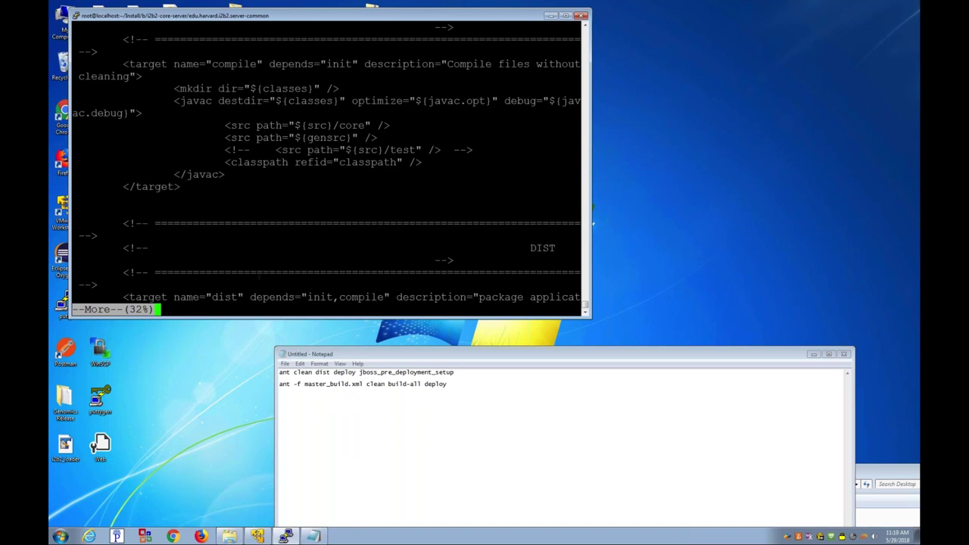
Step: Continue to the jboss_pre_deployment_setup and copy_jdbc_jar targets, then quit the pager
{"action": "key", "text": "space"}
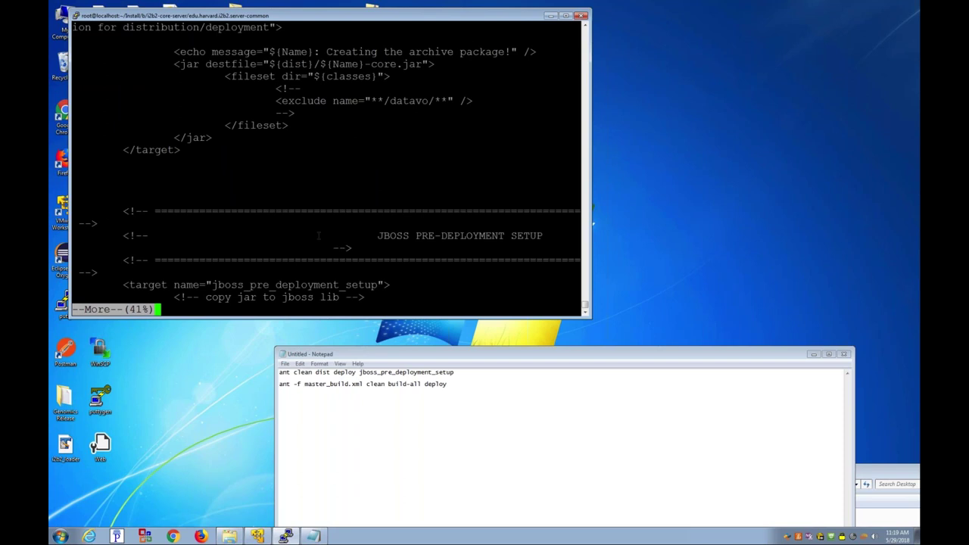
{"action": "left_click_drag", "start_coordinate": [212, 284], "coordinate": [375, 285]}
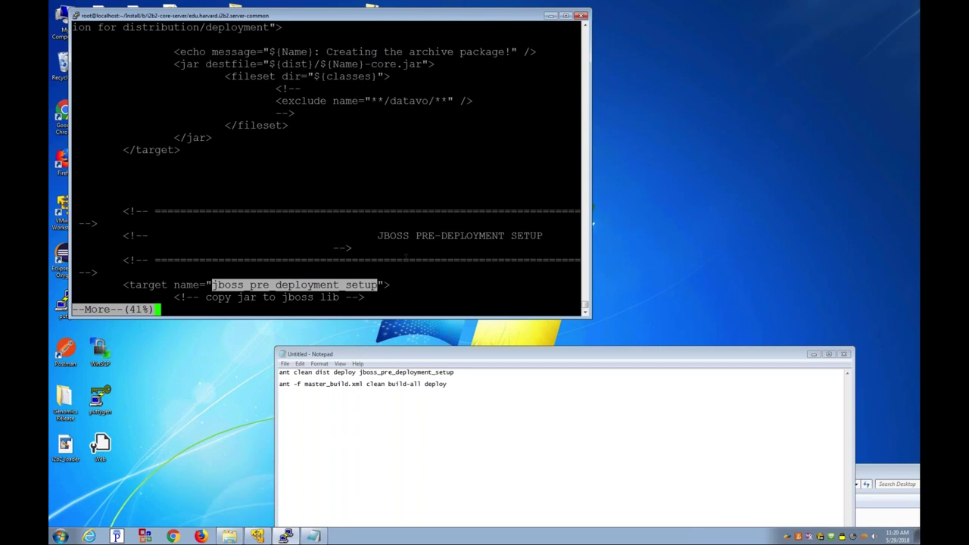
{"action": "key", "text": "space"}
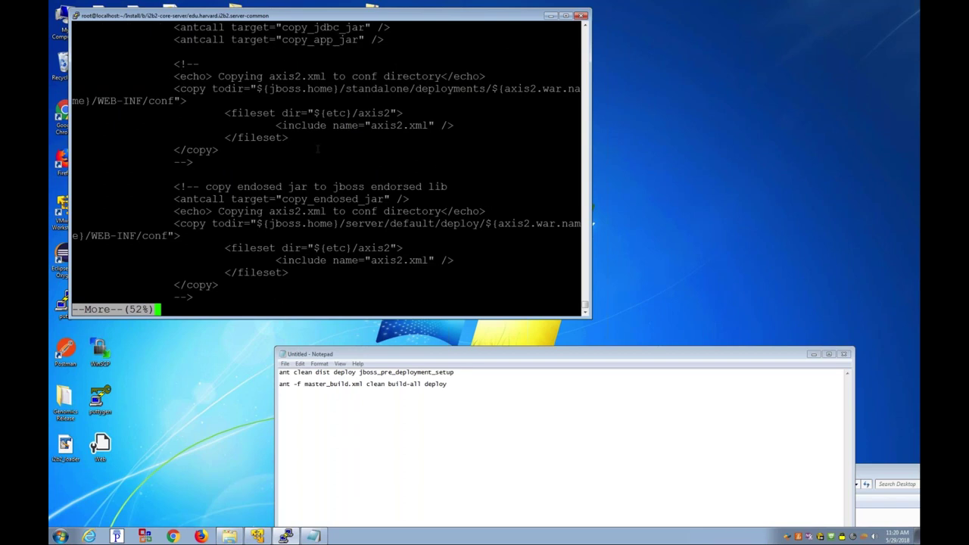
{"action": "key", "text": "space"}
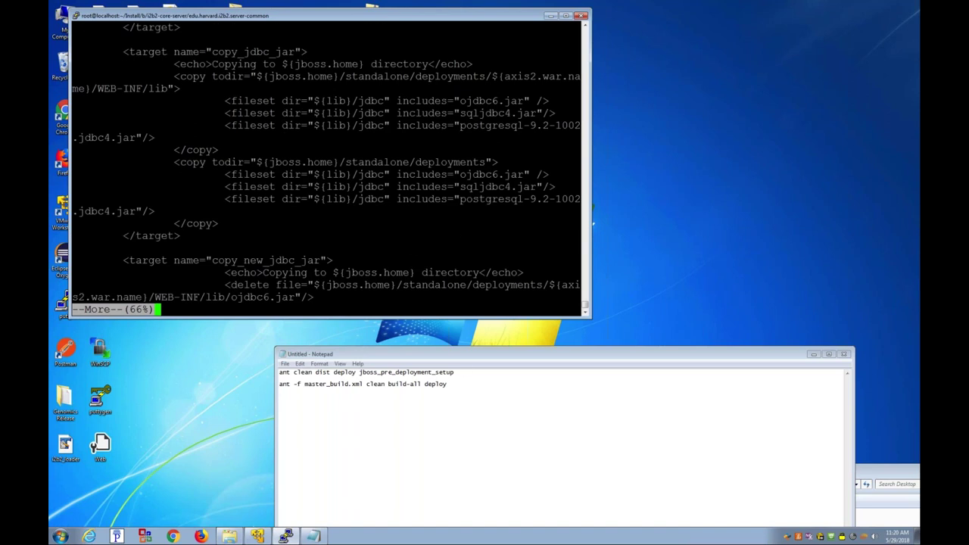
{"action": "key", "text": "space"}
{"action": "type", "text": "q"}
{"action": "type", "text": "/opt/apache-ant-1.9.6/p"}
Step: Run ant clean dist deploy jboss_pre_deployment_setup and check for BUILD SUCCESSFUL
{"action": "key", "text": "BackSpace"}
{"action": "type", "text": "bin/ant "}
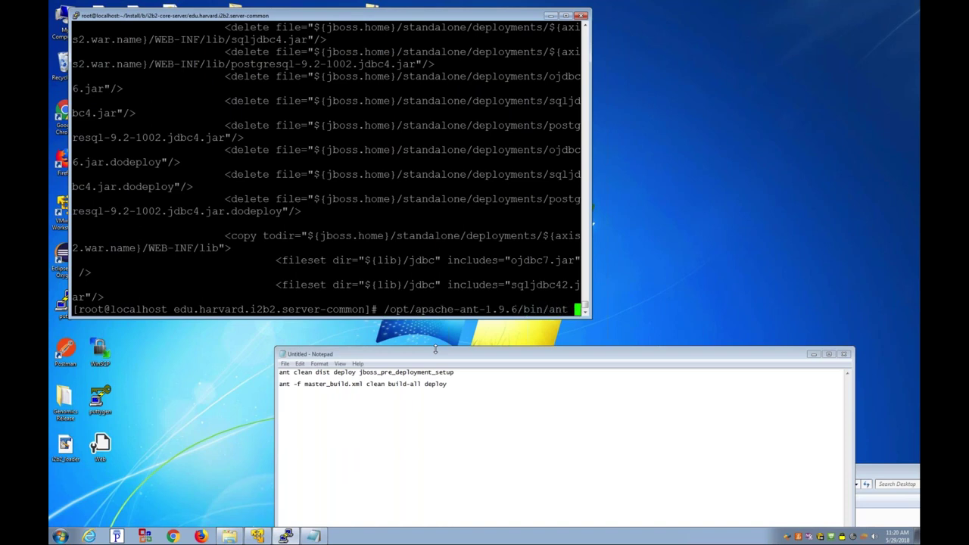
{"action": "type", "text": "clean dist deploy jboss_pre_"}
{"action": "key", "text": "BackSpace"}
{"action": "type", "text": "_depl"}
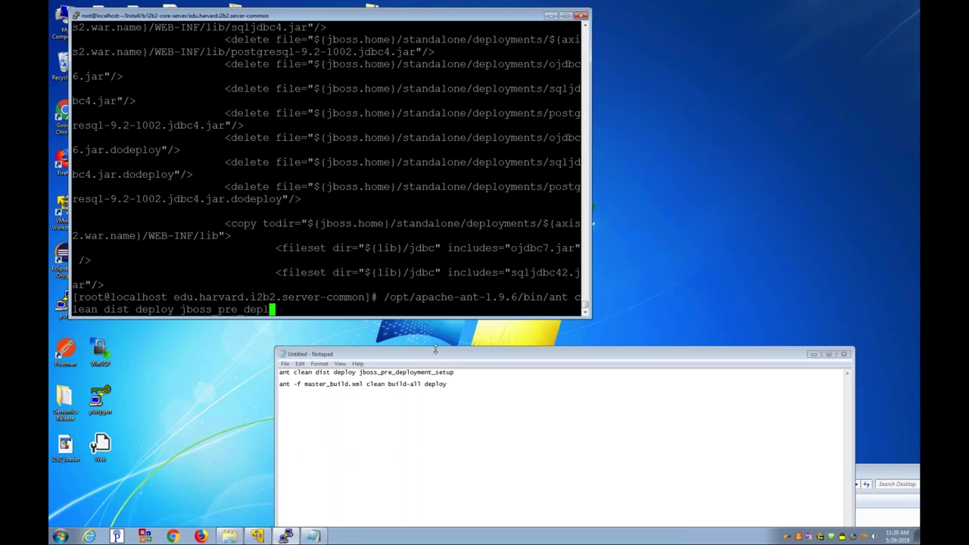
{"action": "type", "text": "oyment_setup"}
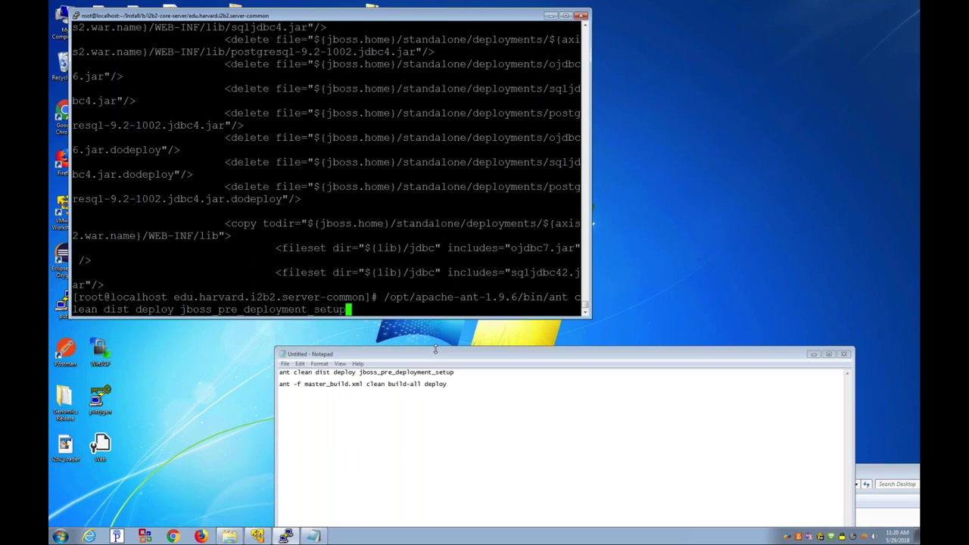
{"action": "key", "text": "Return"}
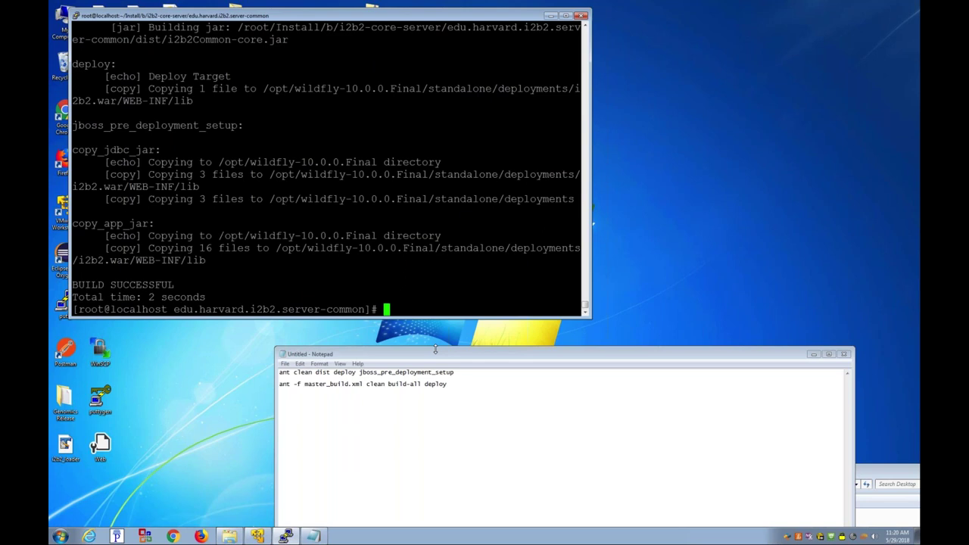
{"action": "mouse_move", "coordinate": [174, 285]}
{"action": "left_mouse_down"}
{"action": "mouse_move", "coordinate": [78, 285]}
{"action": "mouse_move", "coordinate": [69, 272]}
{"action": "mouse_move", "coordinate": [175, 285]}
{"action": "left_mouse_up"}
Step: Enter an ls command for the WildFly standalone/deployments folder
{"action": "type", "text": "ls /opt/w"}
{"action": "key", "text": "Tab"}
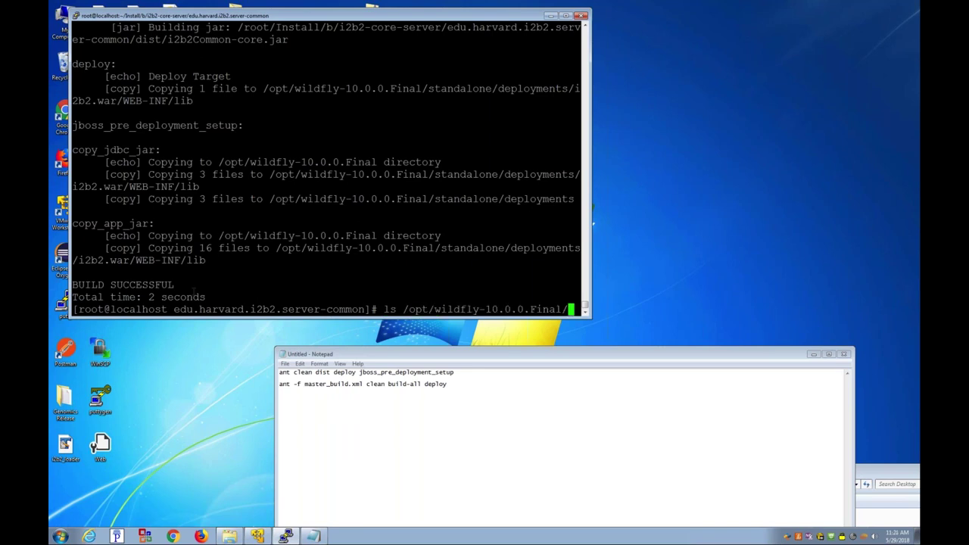
{"action": "type", "text": "st"}
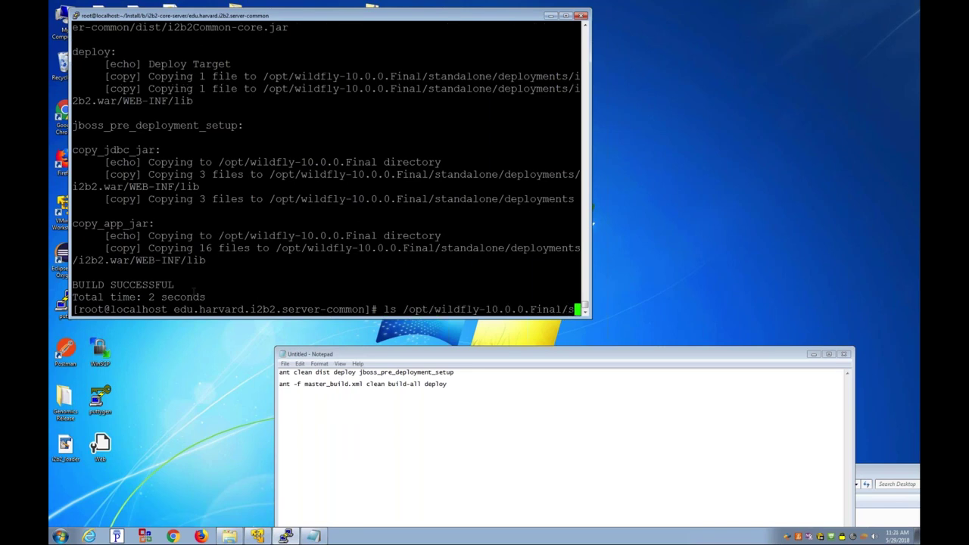
{"action": "key", "text": "Tab"}
{"action": "type", "text": "d"}
{"action": "key", "text": "Tab"}
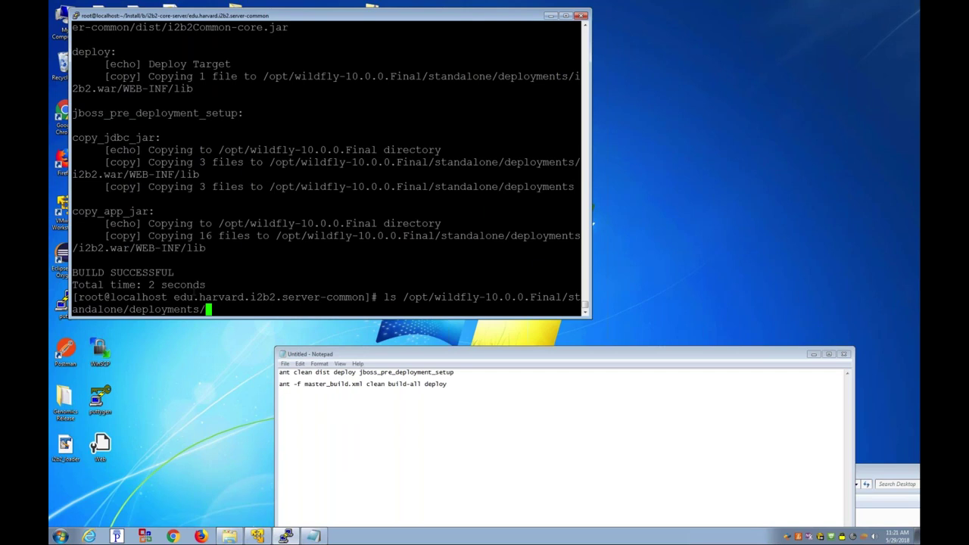
Step: List the WildFly deployments folder and the i2b2.war folder contents
{"action": "key", "text": "Return"}
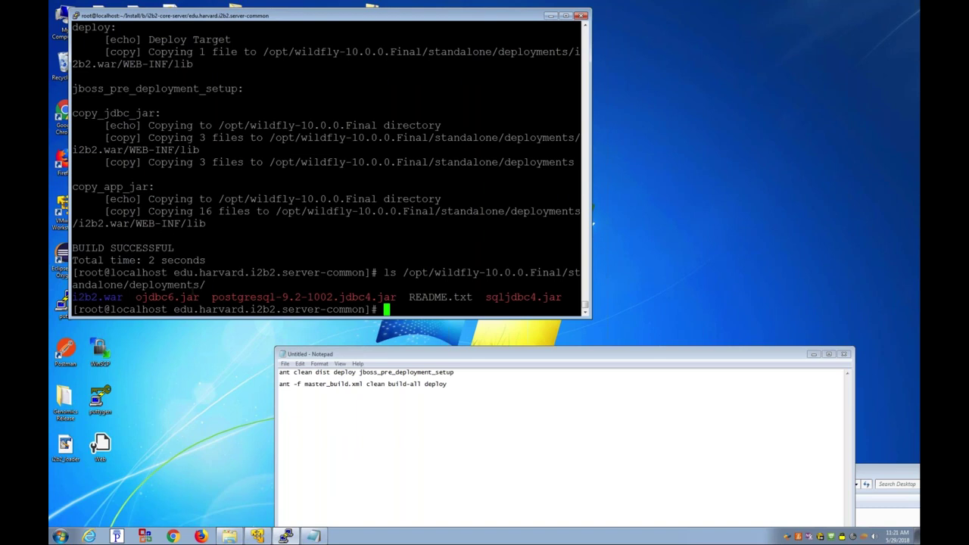
{"action": "key", "text": "Up"}
{"action": "type", "text": "i2b2.war/"}
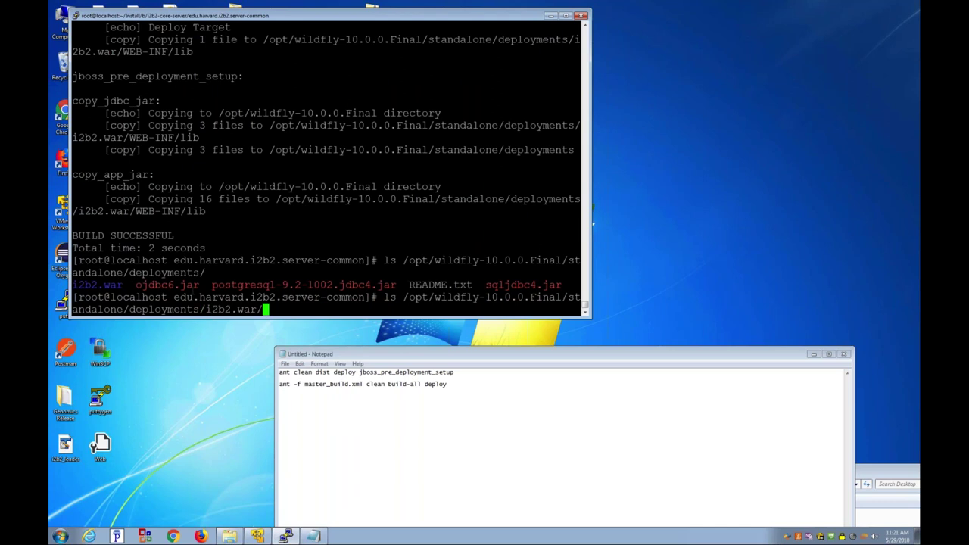
{"action": "key", "text": "Return"}
Step: List i2b2.war/WEB-INF/lib to confirm the copied jars, including sqljdbc42.jar
{"action": "key", "text": "Up"}
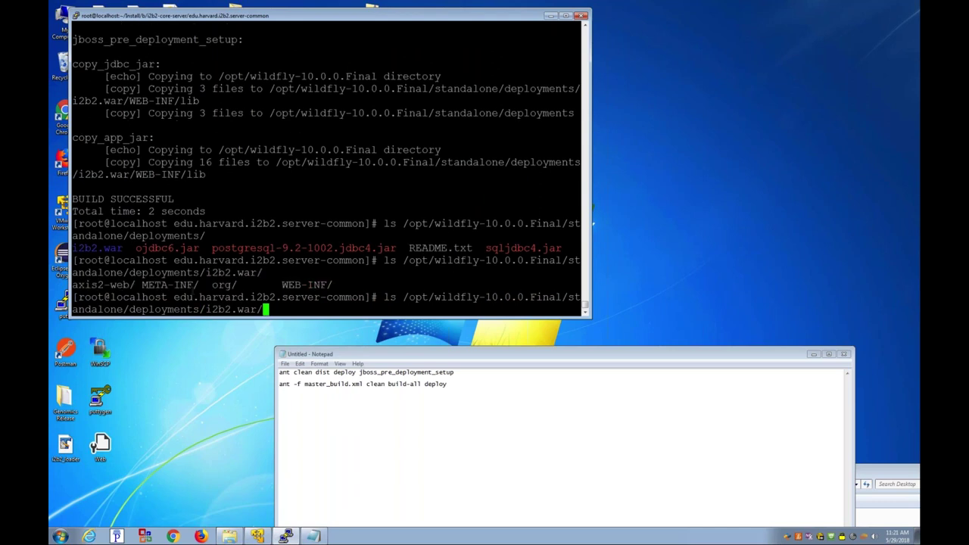
{"action": "type", "text": "WEB-INF/lib/"}
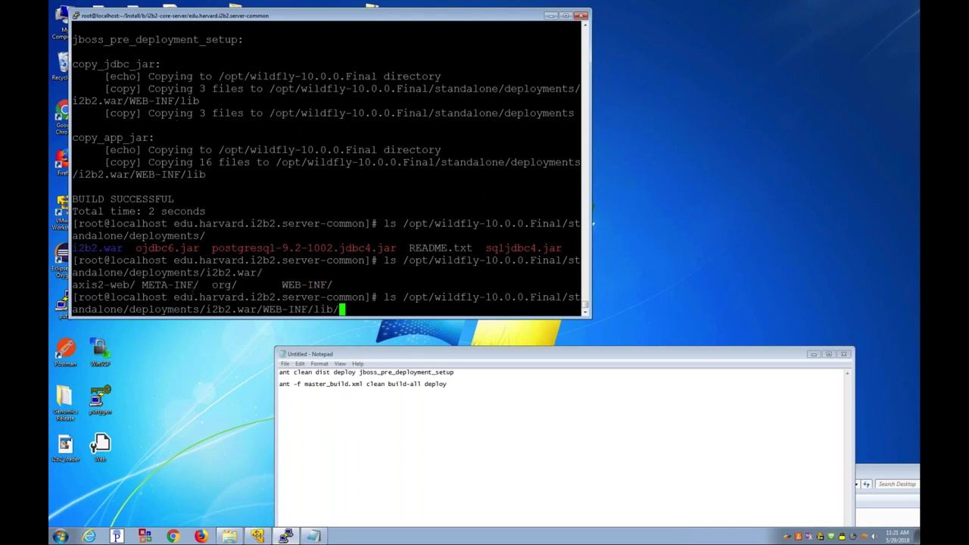
{"action": "key", "text": "Return"}
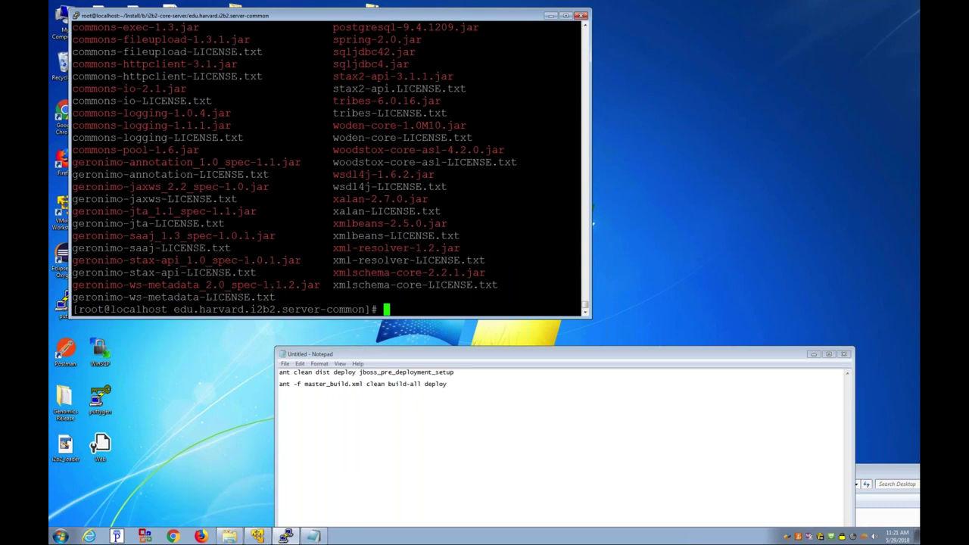
{"action": "key", "text": "Up"}
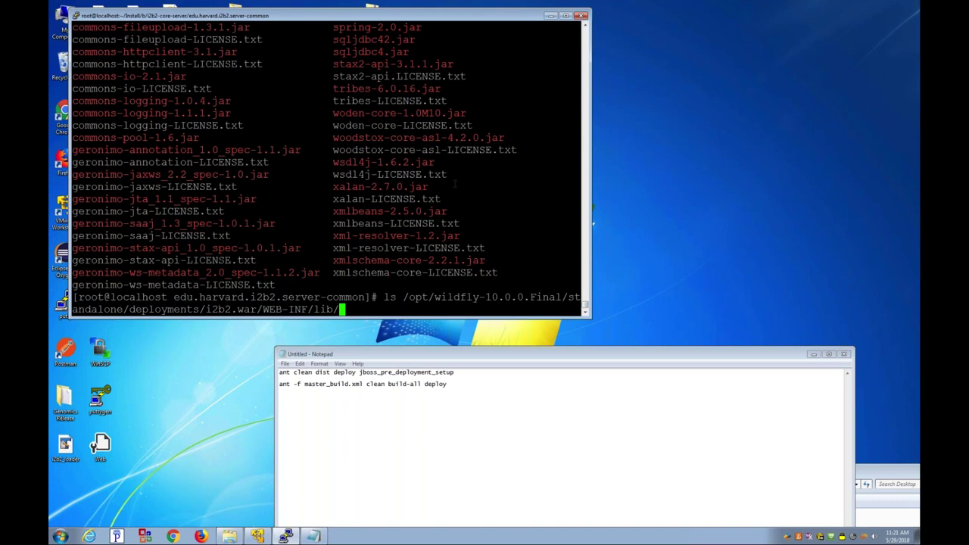
{"action": "triple_click", "coordinate": [364, 39]}
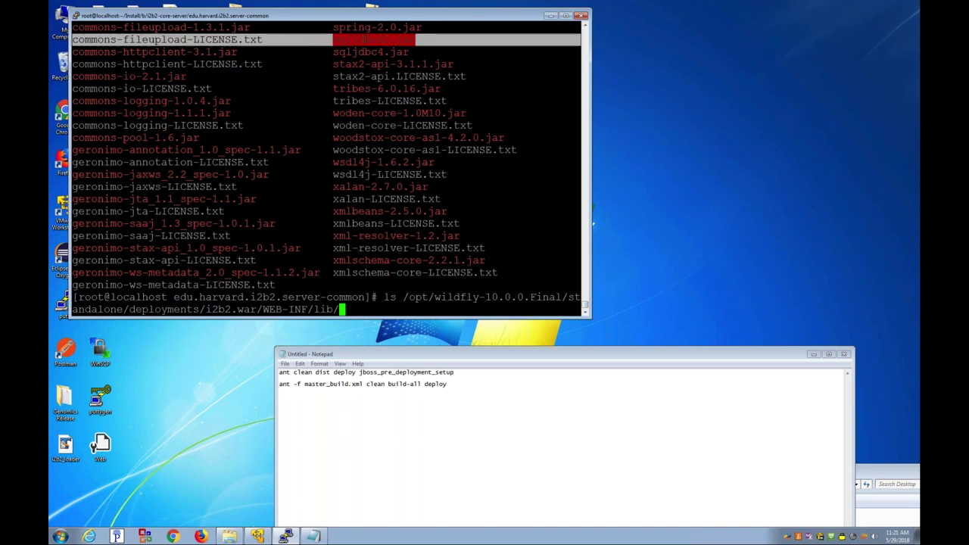
{"action": "left_click", "coordinate": [364, 40]}
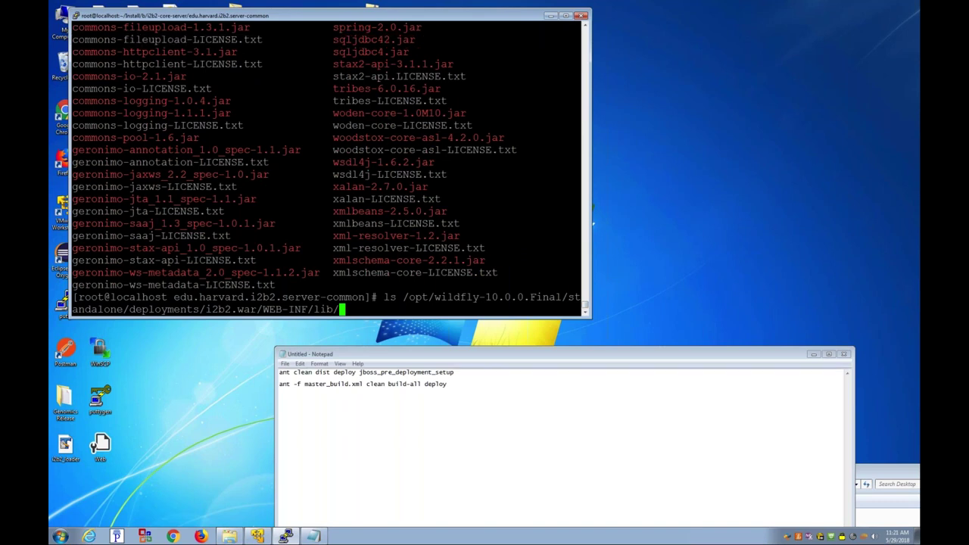
{"action": "left_click", "coordinate": [548, 413]}
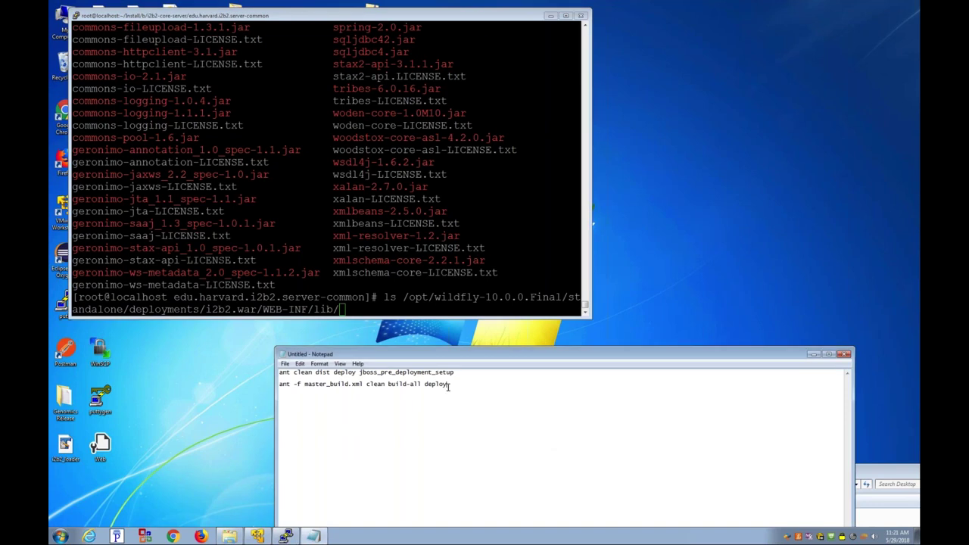
Step: Move into the edu.harvard.i2b2.pm cell folder and list its contents
{"action": "key", "text": "alt+Tab"}
{"action": "key", "text": "ctrl+c"}
{"action": "type", "text": "cd ../edu.harvard.i2b2.pm/"}
{"action": "key", "text": "Return"}
{"action": "type", "text": "ls"}
{"action": "key", "text": "Return"}
Step: Display build.properties and check the jboss.home WildFly path
{"action": "type", "text": "more "}
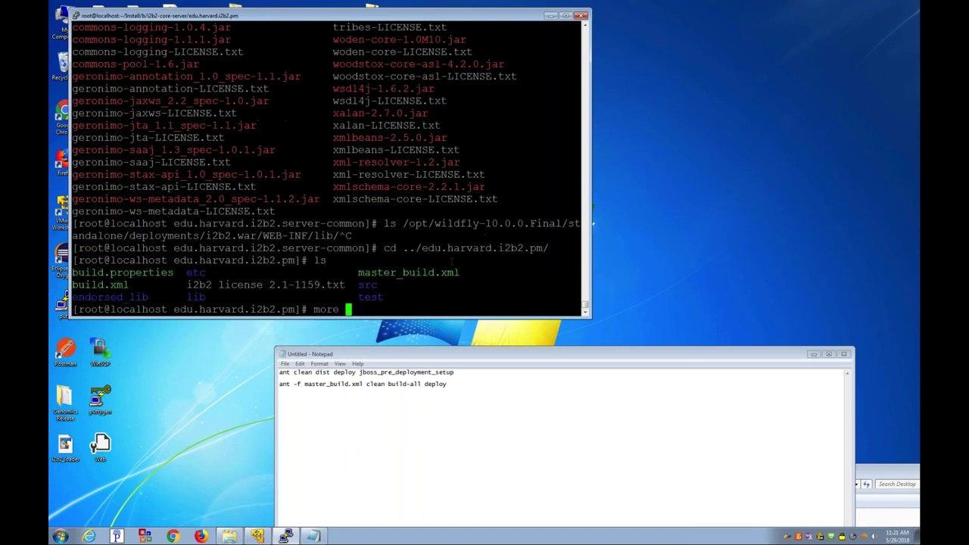
{"action": "type", "text": "build."}
{"action": "key", "text": "Return"}
{"action": "key", "text": "Up"}
{"action": "type", "text": "p"}
{"action": "key", "text": "Tab"}
{"action": "key", "text": "Return"}
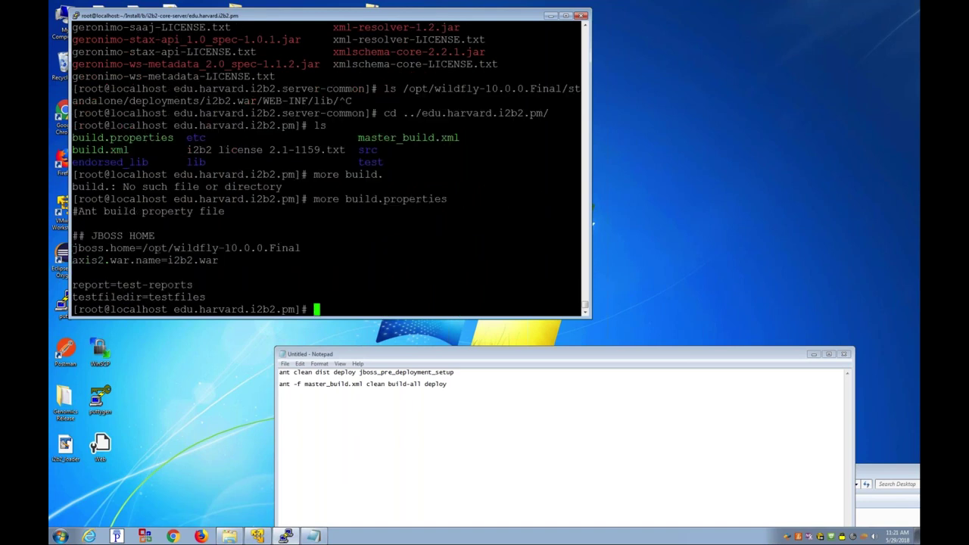
{"action": "left_click_drag", "start_coordinate": [134, 248], "coordinate": [220, 249]}
{"action": "double_click", "coordinate": [215, 249]}
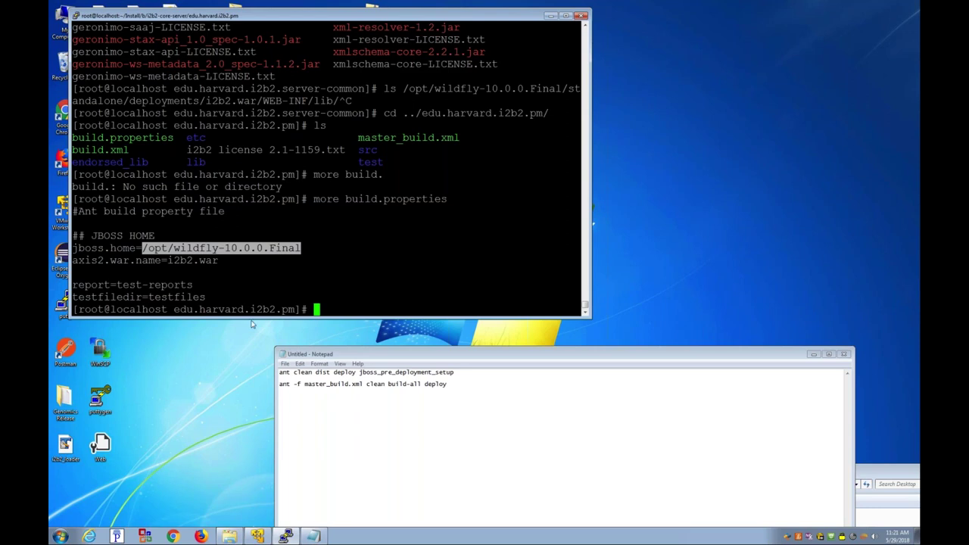
Step: Build and deploy the pm cell with ant -f master_build.xml clean build-all deploy
{"action": "type", "text": "/opt/apache-ant-1.9.6/bin/"}
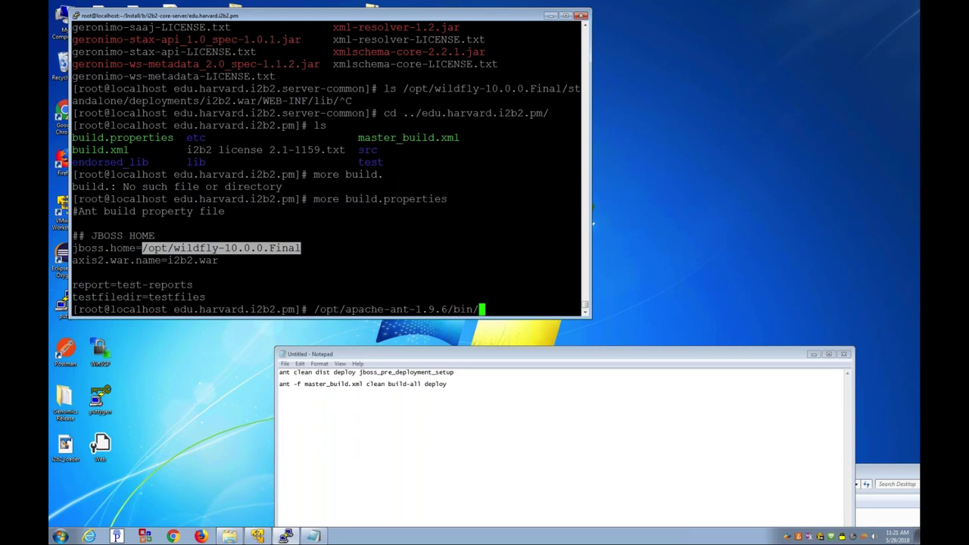
{"action": "type", "text": "ant -f msa"}
{"action": "key", "text": "BackSpace"}
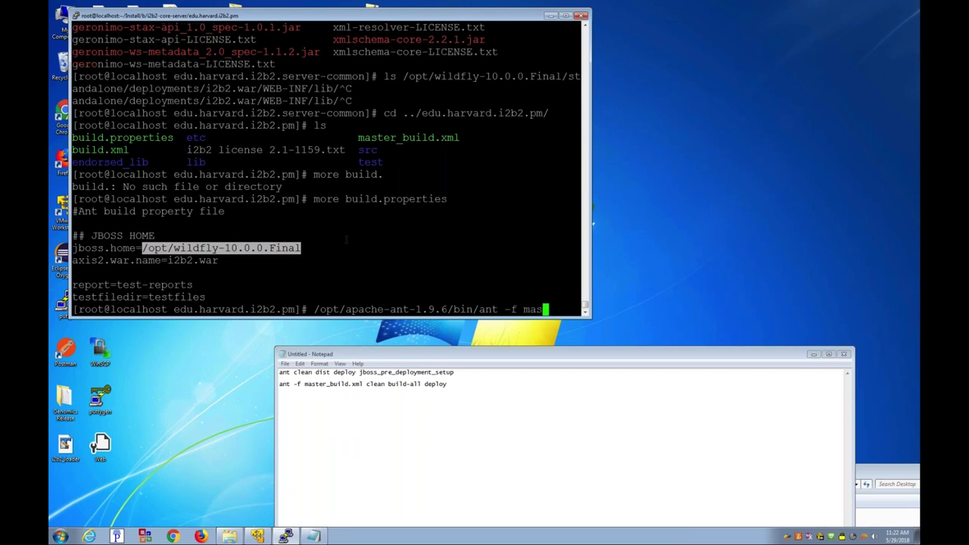
{"action": "key", "text": "Tab"}
{"action": "type", "text": "clea build-al"}
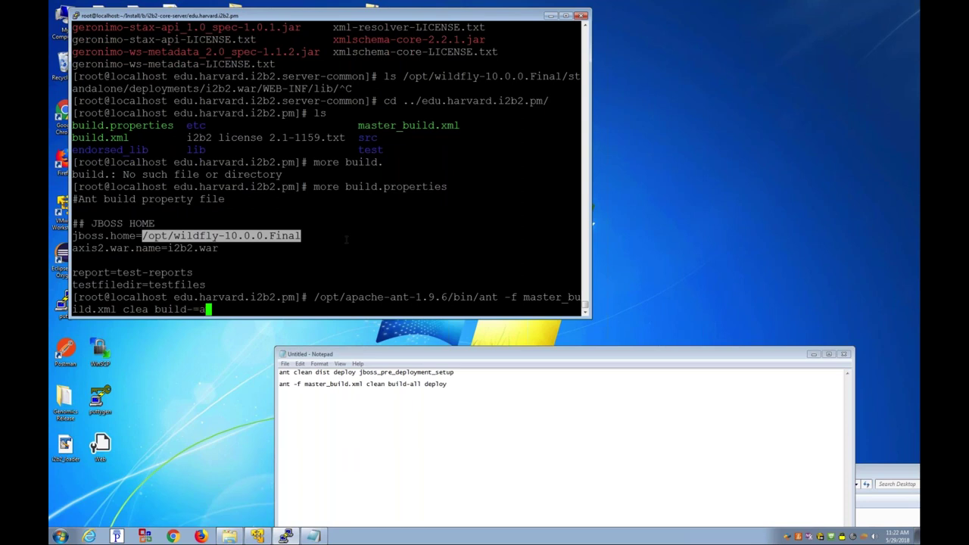
{"action": "type", "text": "l depoy"}
{"action": "key", "text": "Left"}
{"action": "key", "text": "Left"}
{"action": "type", "text": "l"}
{"action": "key", "text": "Left"}
{"action": "key", "text": "Left"}
{"action": "key", "text": "Left"}
{"action": "key", "text": "Left"}
{"action": "key", "text": "Left"}
{"action": "key", "text": "Left"}
{"action": "key", "text": "Left"}
{"action": "key", "text": "Left"}
{"action": "key", "text": "Left"}
{"action": "key", "text": "Left"}
{"action": "key", "text": "Left"}
{"action": "key", "text": "Left"}
{"action": "key", "text": "Left"}
{"action": "key", "text": "Left"}
{"action": "key", "text": "Left"}
{"action": "type", "text": "n"}
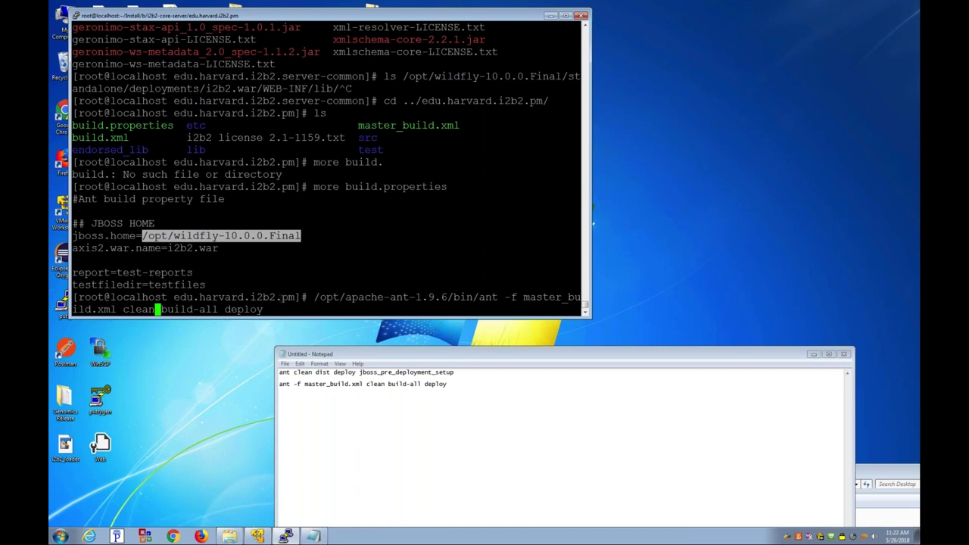
{"action": "key", "text": "Return"}
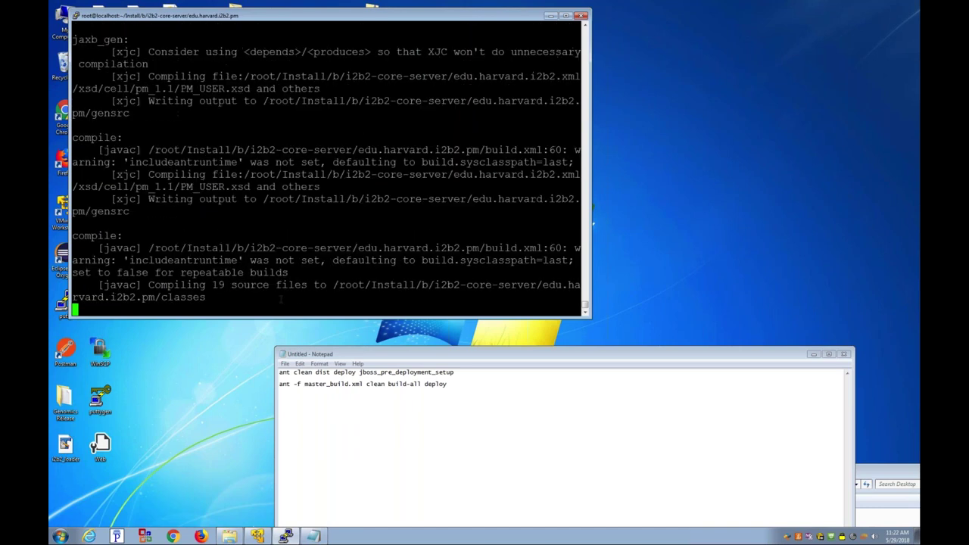
{"action": "left_click_drag", "start_coordinate": [177, 285], "coordinate": [101, 285]}
{"action": "left_click", "coordinate": [172, 274]}
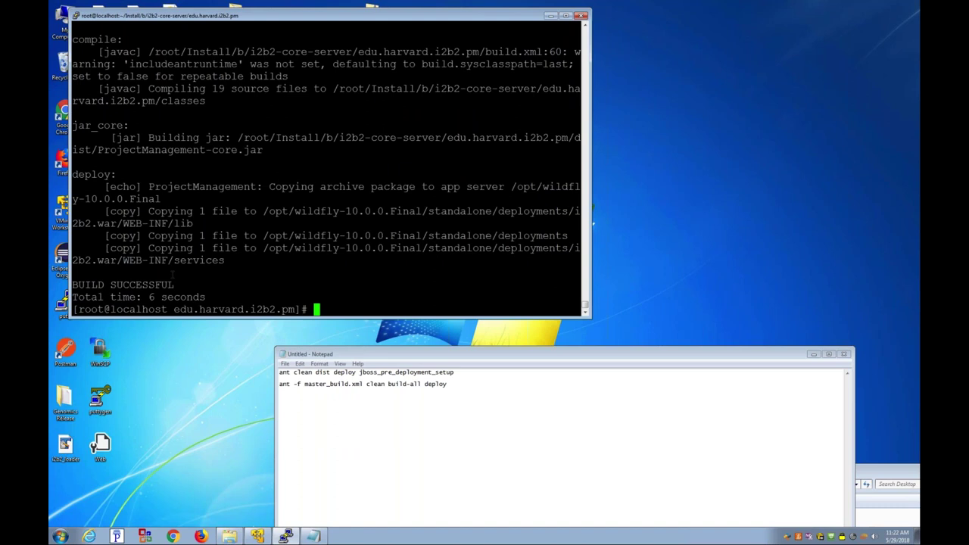
Step: List WEB-INF/services and confirm ProjectManagement.aar is present
{"action": "key", "text": "Up"}
{"action": "key", "text": "Up"}
{"action": "key", "text": "Up"}
{"action": "key", "text": "BackSpace"}
{"action": "key", "text": "BackSpace"}
{"action": "key", "text": "BackSpace"}
{"action": "key", "text": "BackSpace"}
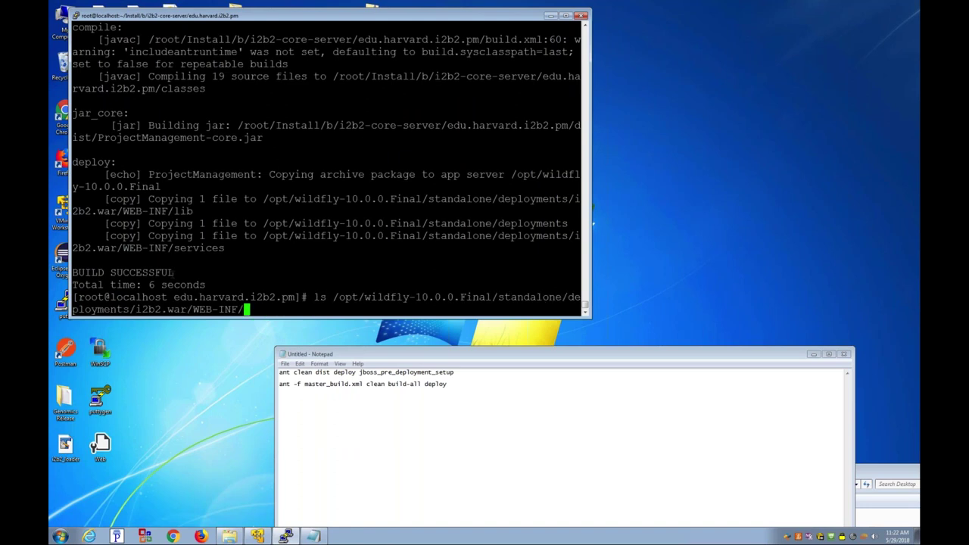
{"action": "type", "text": "services/"}
{"action": "key", "text": "Return"}
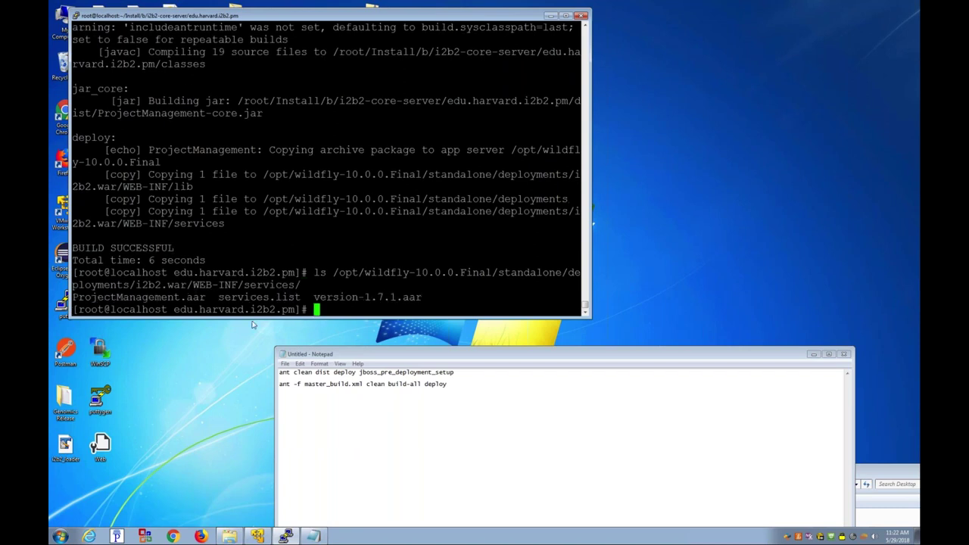
{"action": "left_click_drag", "start_coordinate": [206, 298], "coordinate": [75, 297]}
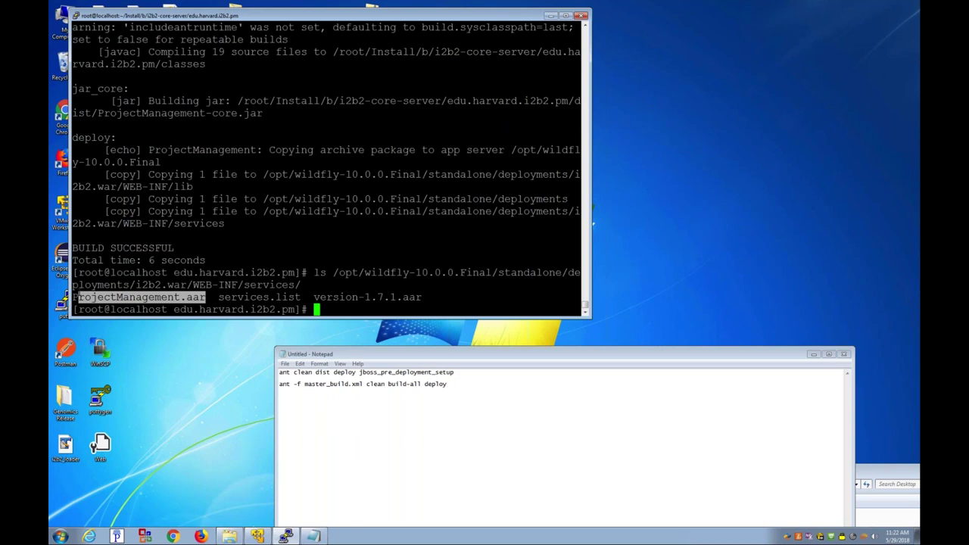
Step: Build and deploy the Ontology cell from edu.harvard.i2b2.ontology with the recalled ant command
{"action": "type", "text": "cd ../edu.harvard.i2b2.o"}
{"action": "key", "text": "Tab"}
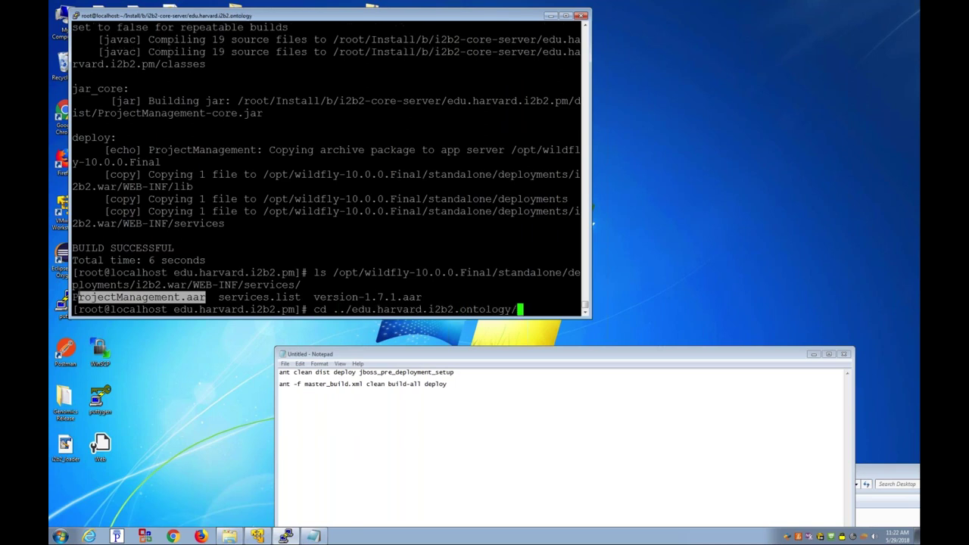
{"action": "key", "text": "Return"}
{"action": "key", "text": "Up"}
{"action": "key", "text": "Up"}
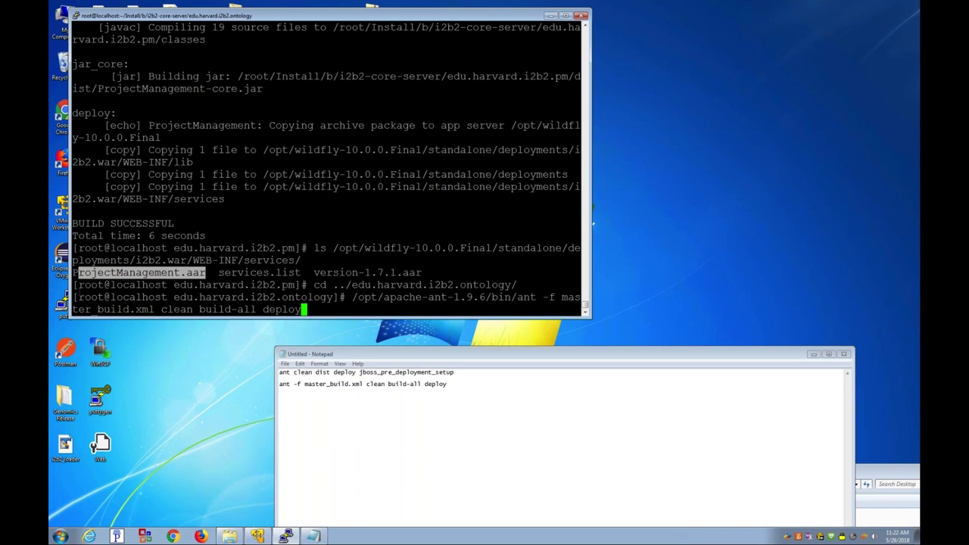
{"action": "key", "text": "Return"}
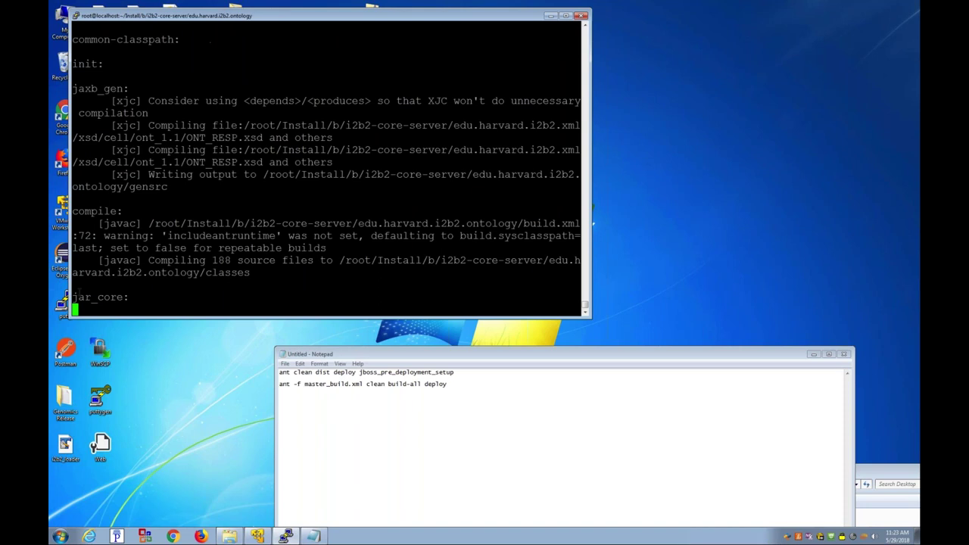
Step: Rerun the ant clean build-all deploy from edu.harvard.i2b2.workplace for the Workplace cell
{"action": "type", "text": "cd ../ed"}
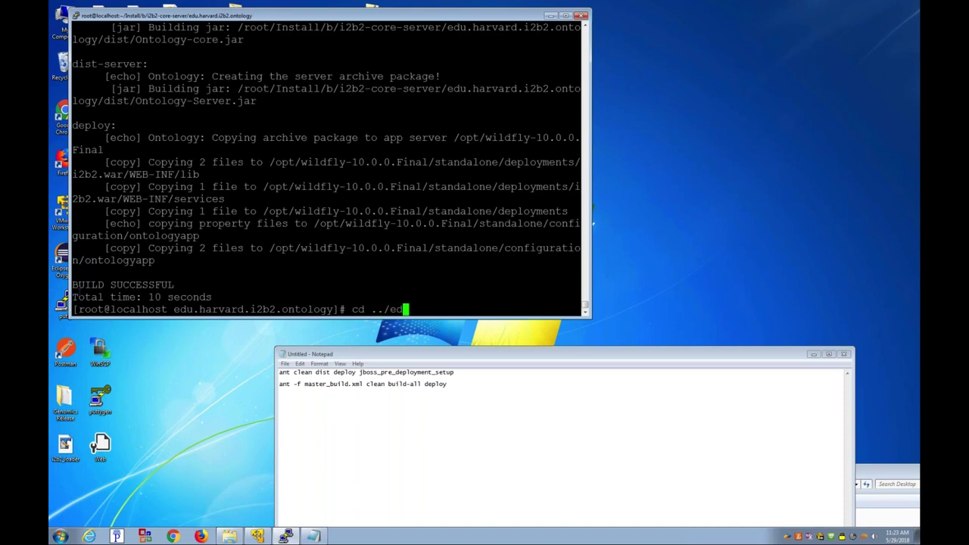
{"action": "type", "text": "u.harvard.i2b2.w"}
{"action": "key", "text": "Tab"}
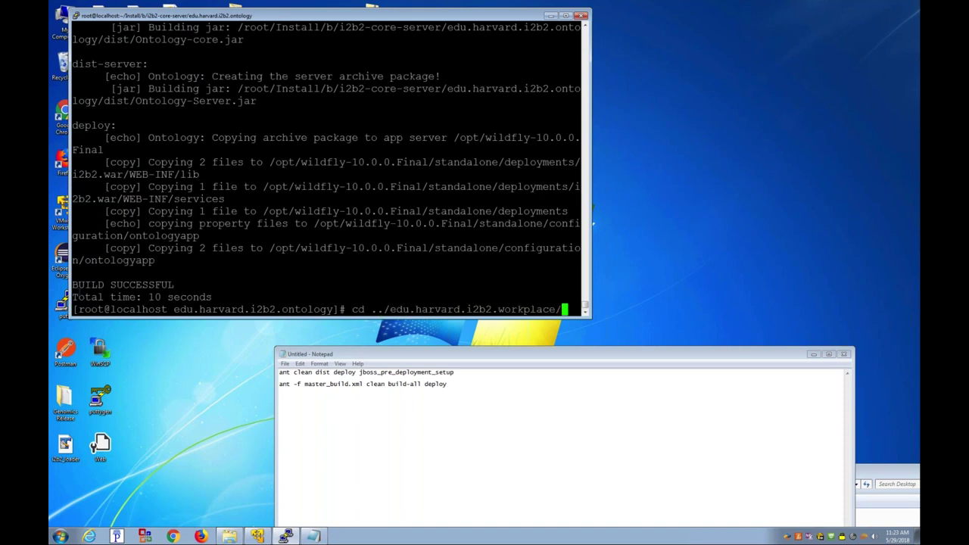
{"action": "key", "text": "Return"}
{"action": "key", "text": "Up"}
{"action": "key", "text": "Up"}
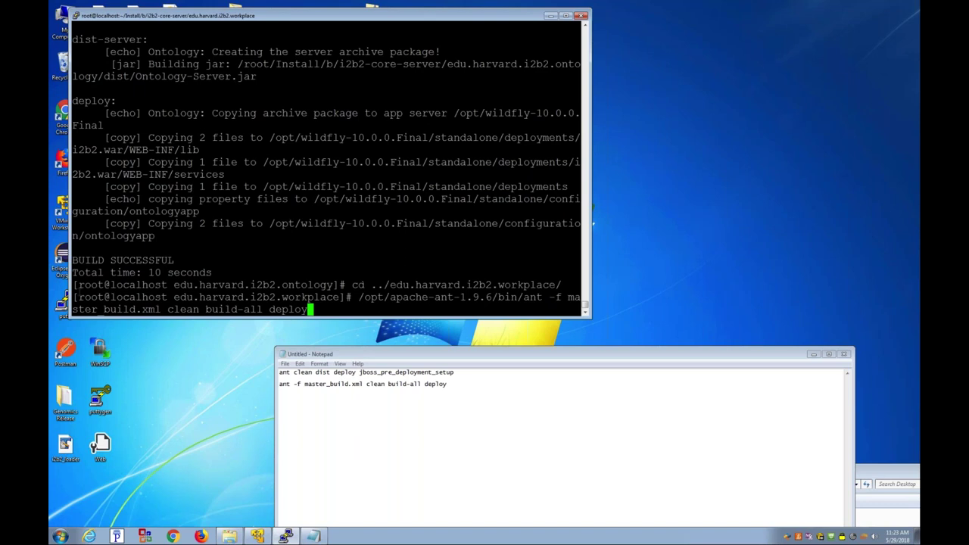
{"action": "key", "text": "Return"}
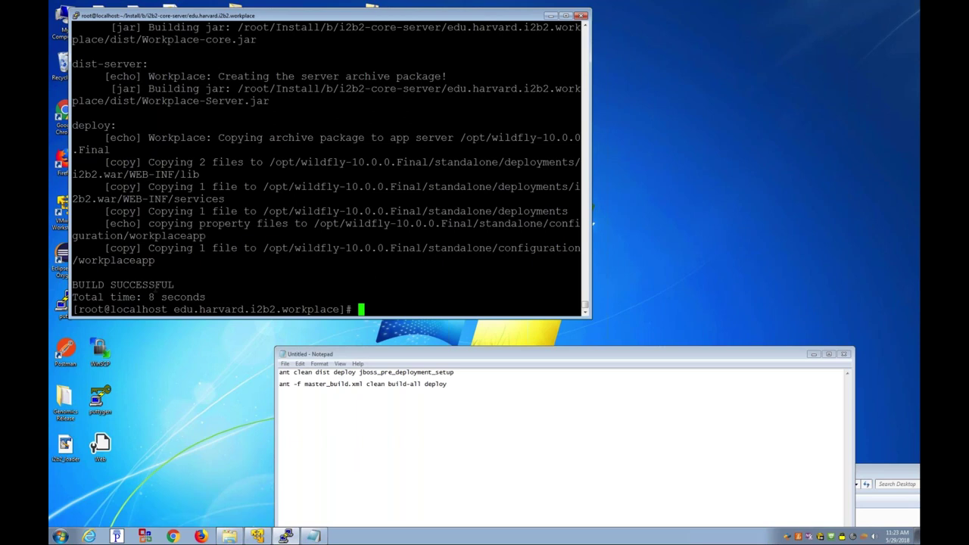
{"action": "type", "text": "cd ../edu.harvard.i2b2.crc/"}
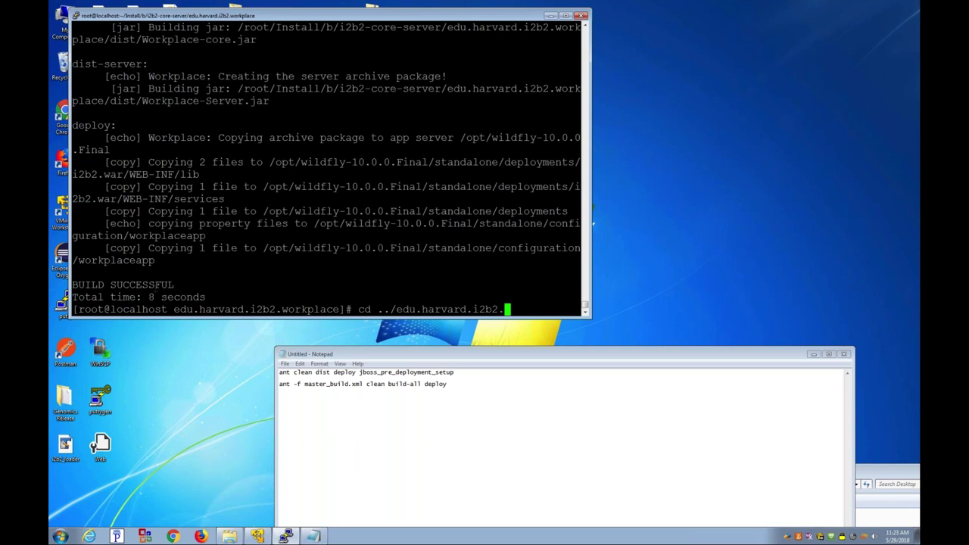
Step: Rerun the ant master_build clean build-all deploy in the crc, fr and im cell folders
{"action": "key", "text": "Return"}
{"action": "key", "text": "Up"}
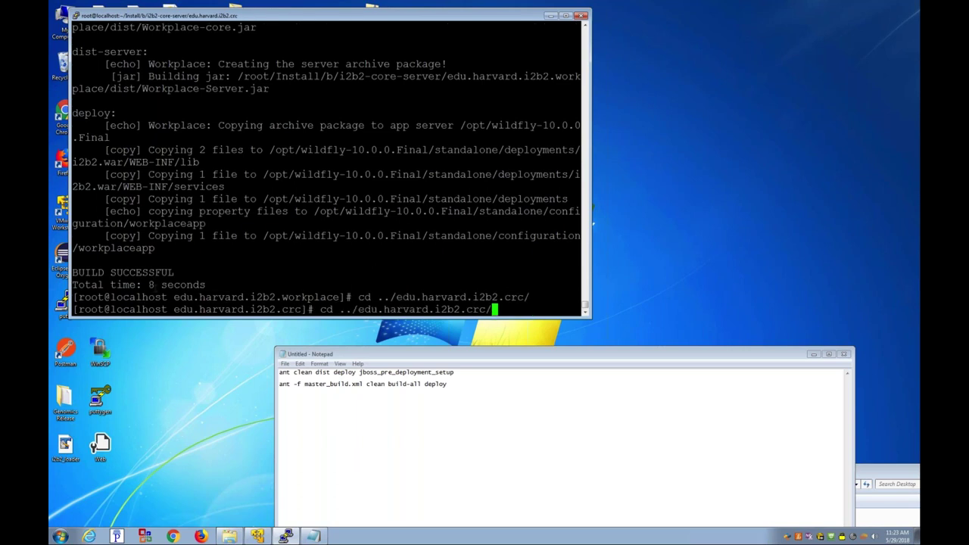
{"action": "key", "text": "Up"}
{"action": "key", "text": "Up"}
{"action": "key", "text": "Return"}
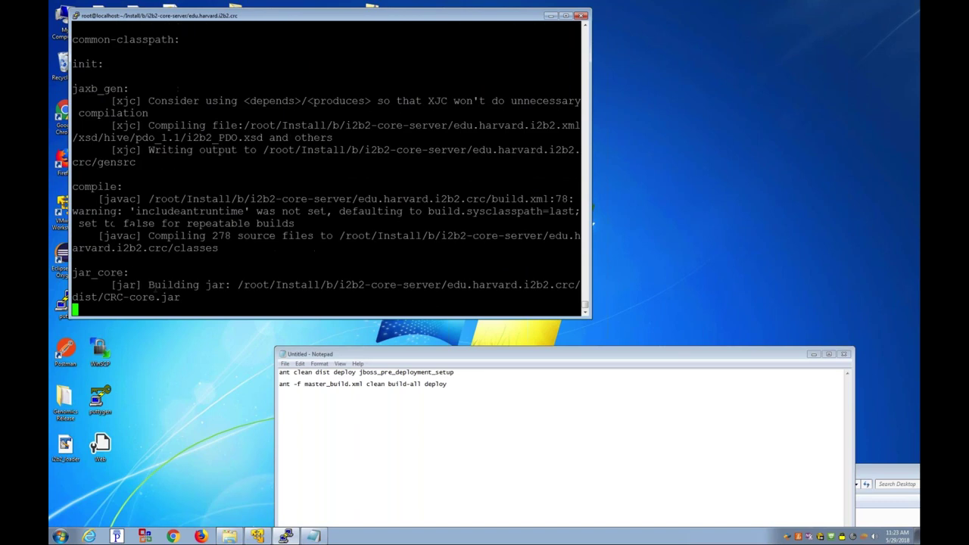
{"action": "type", "text": "cd ../edu.harvard.i2b2.fr/"}
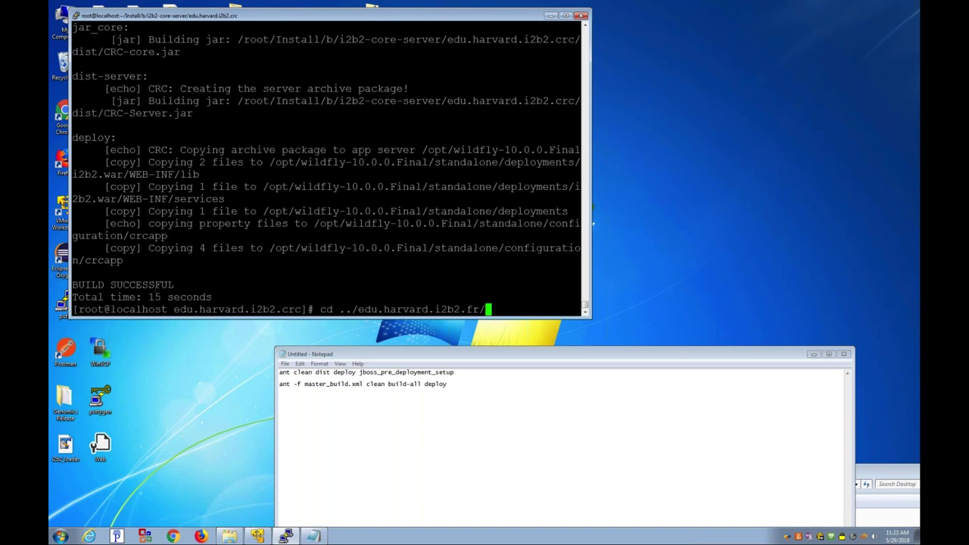
{"action": "key", "text": "Return"}
{"action": "type", "text": "/opt/apache-ant-1.9.6/bin/ant -f master_build.xml clean build-all deploy"}
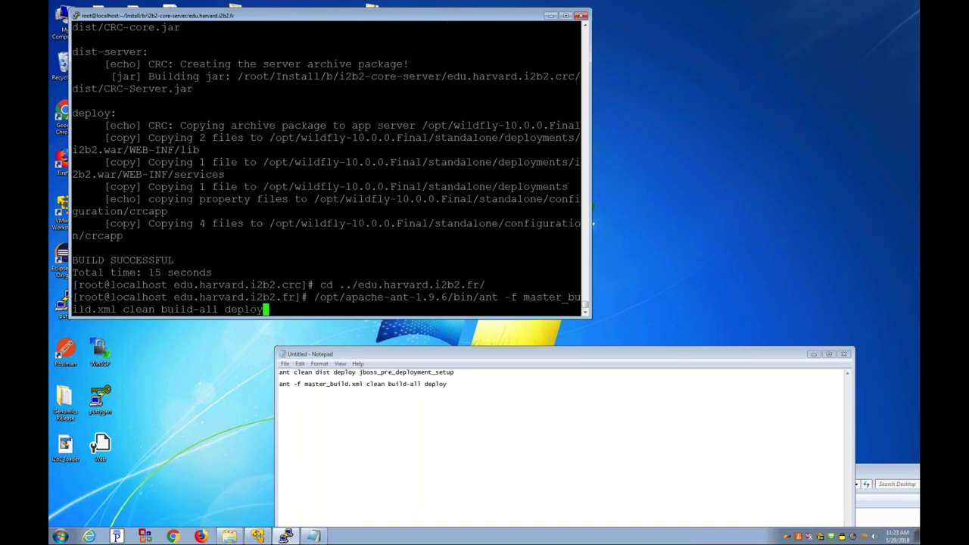
{"action": "key", "text": "Return"}
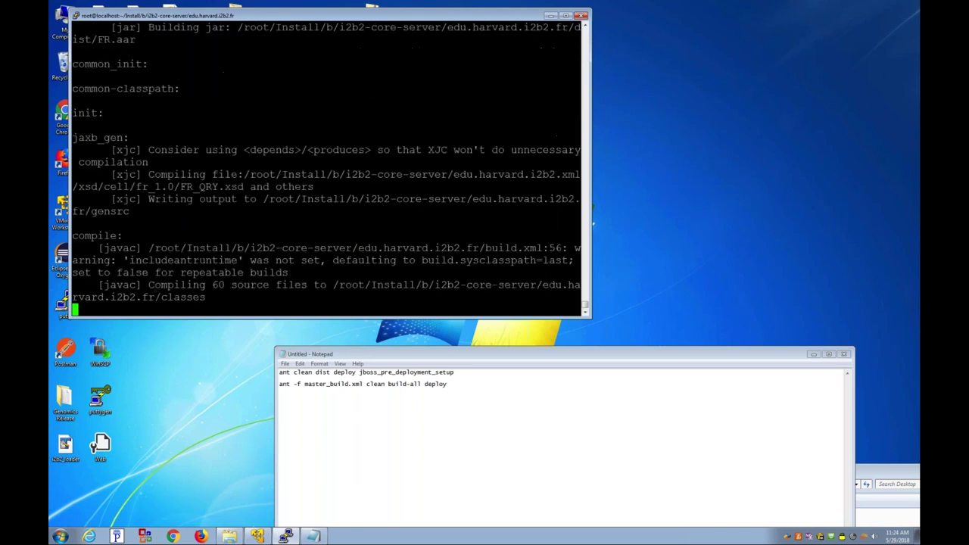
{"action": "type", "text": "cd ../edu.harvard.i2b2."}
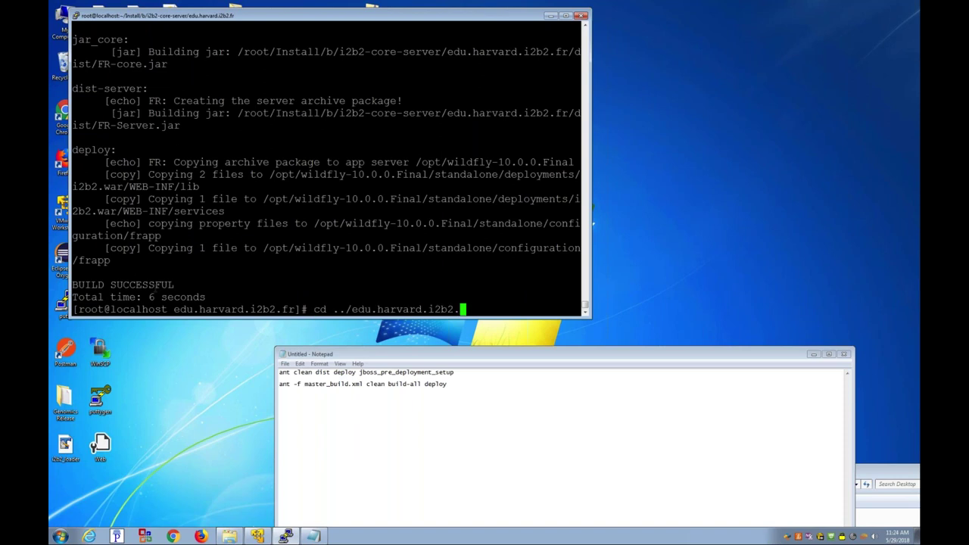
{"action": "type", "text": "im/"}
{"action": "key", "text": "Return"}
{"action": "key", "text": "Up"}
{"action": "key", "text": "Up"}
{"action": "key", "text": "Return"}
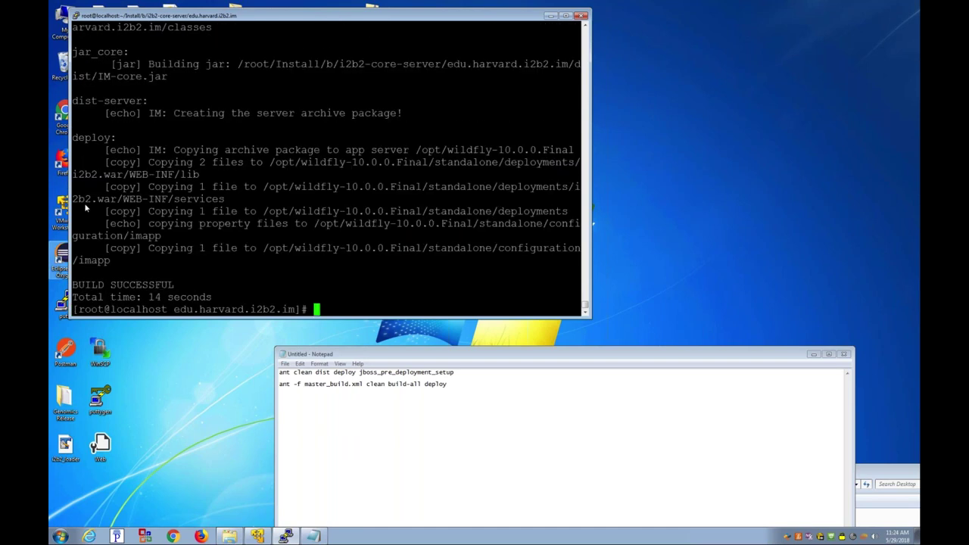
Step: List /opt/wildfly-10.0.0.Final/standalone/deployments, noting crc-ds.xml and ont-ds.xml
{"action": "type", "text": "ls /opt/wildfly-10.0.0.Final/standalone/"}
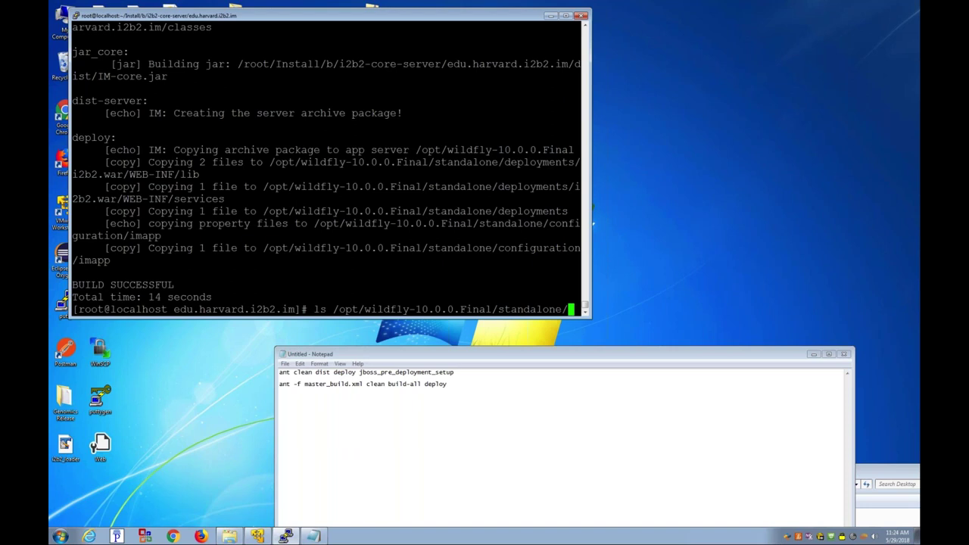
{"action": "type", "text": "deployments/"}
{"action": "key", "text": "Return"}
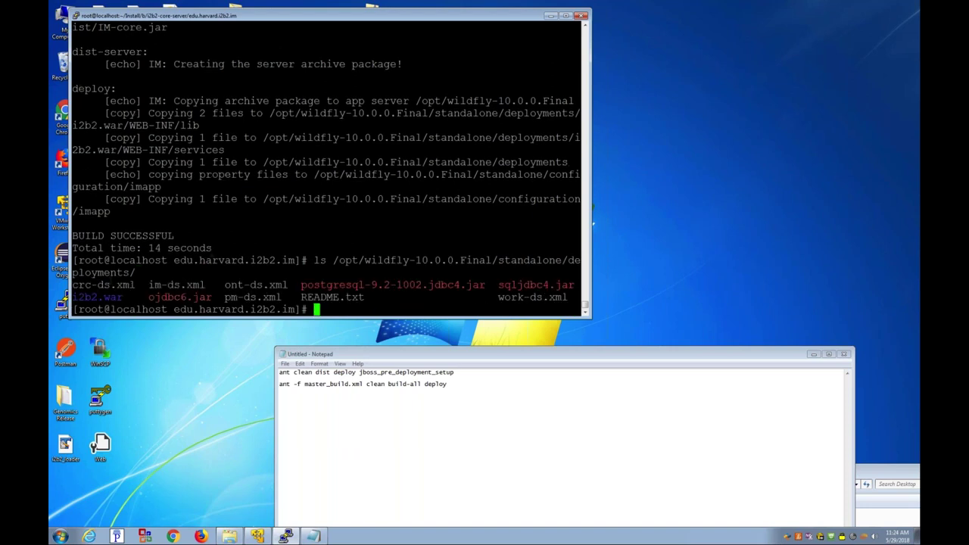
{"action": "left_click_drag", "start_coordinate": [72, 285], "coordinate": [204, 284]}
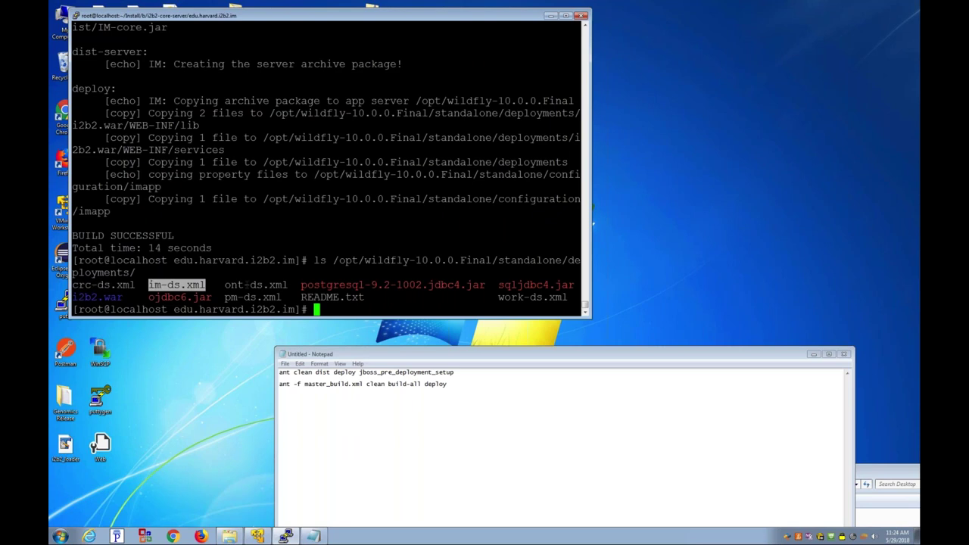
{"action": "double_click", "coordinate": [259, 285]}
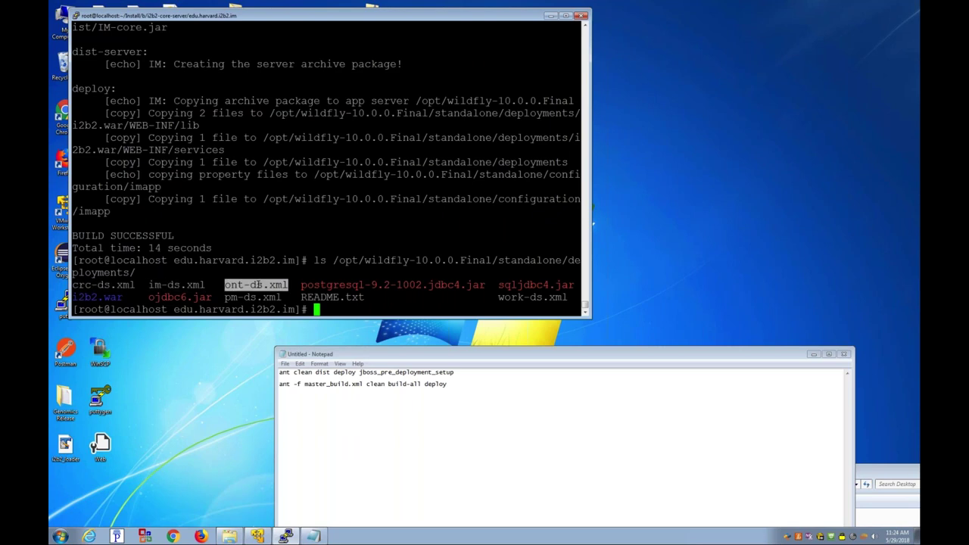
Step: List i2b2.war/WEB-INF/services to check the deployed CRC, FR and IM archives
{"action": "key", "text": "Up"}
{"action": "type", "text": "i2b2.war/WEB-INF/lib/"}
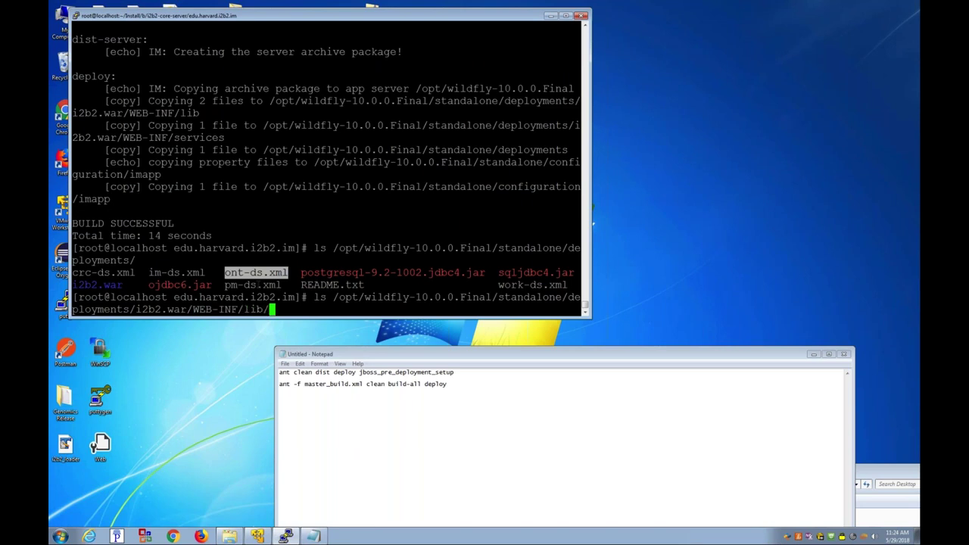
{"action": "key", "text": "BackSpace"}
{"action": "key", "text": "BackSpace"}
{"action": "key", "text": "BackSpace"}
{"action": "key", "text": "BackSpace"}
{"action": "type", "text": "services/"}
{"action": "key", "text": "Return"}
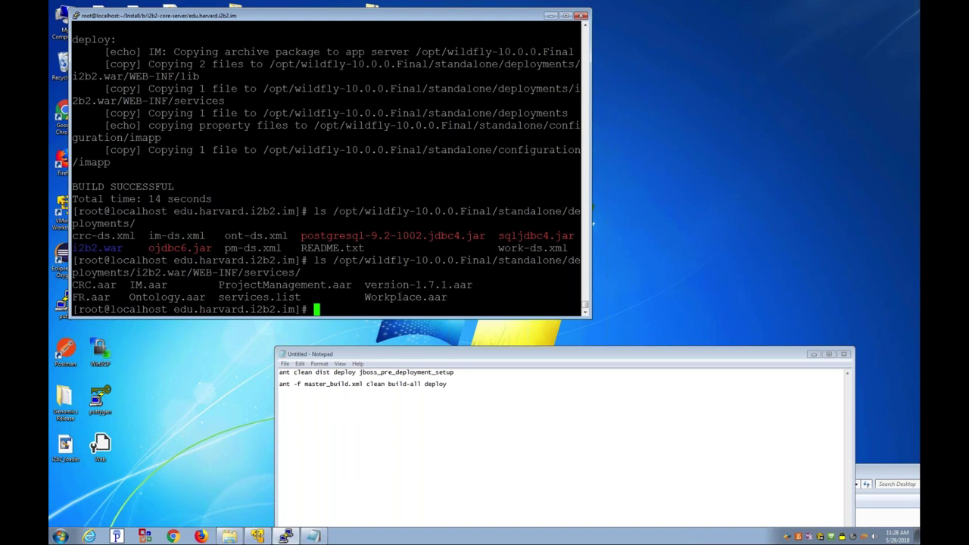
Step: Change into /opt/wildfly-10.0.0.Final/standalone/deployments
{"action": "type", "text": "cd /opt/w"}
{"action": "key", "text": "Tab"}
{"action": "type", "text": "de"}
{"action": "key", "text": "BackSpace"}
{"action": "key", "text": "BackSpace"}
{"action": "type", "text": "s"}
{"action": "key", "text": "Tab"}
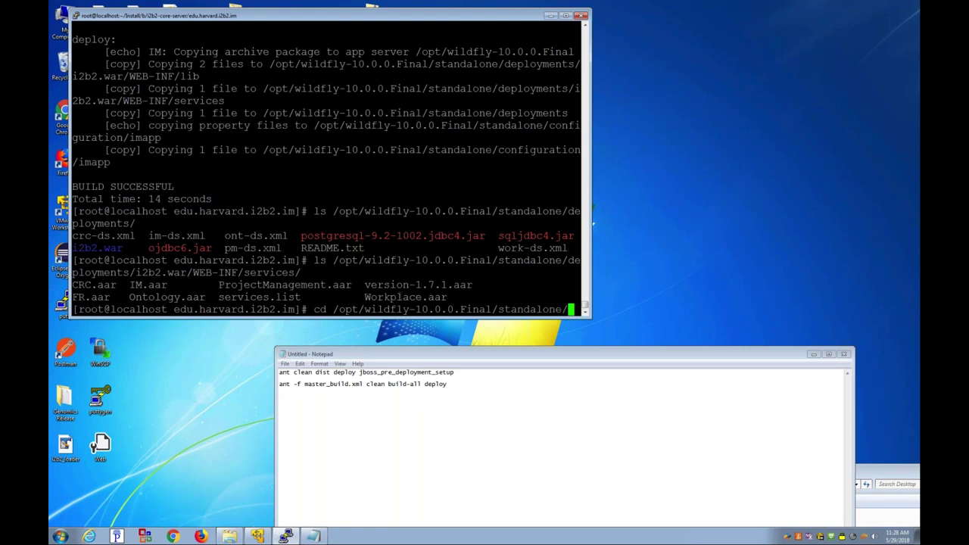
{"action": "type", "text": "de"}
{"action": "key", "text": "Tab"}
{"action": "key", "text": "Return"}
Step: Show a detailed ls -axl listing and start reading pm-ds.xml with more
{"action": "type", "text": "ls -axl"}
{"action": "key", "text": "Return"}
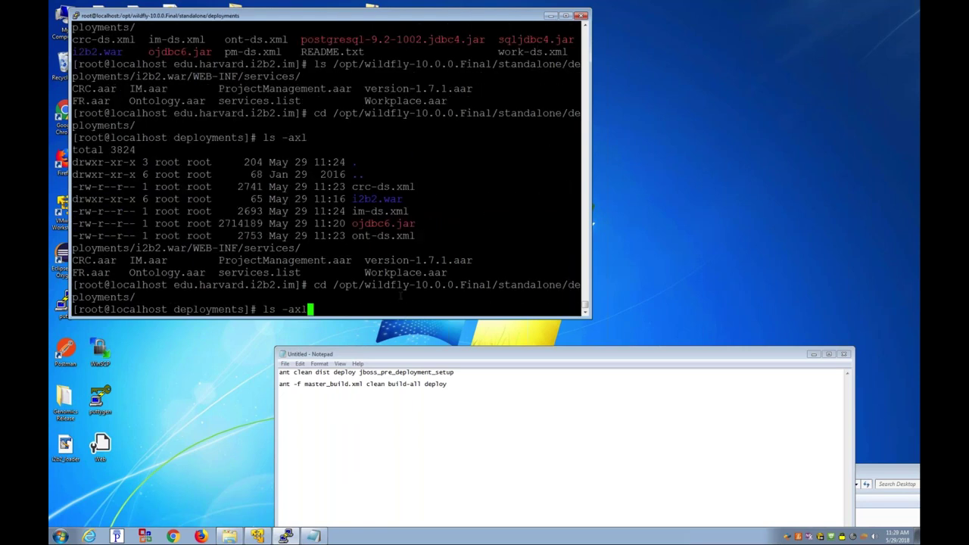
{"action": "type", "text": "more "}
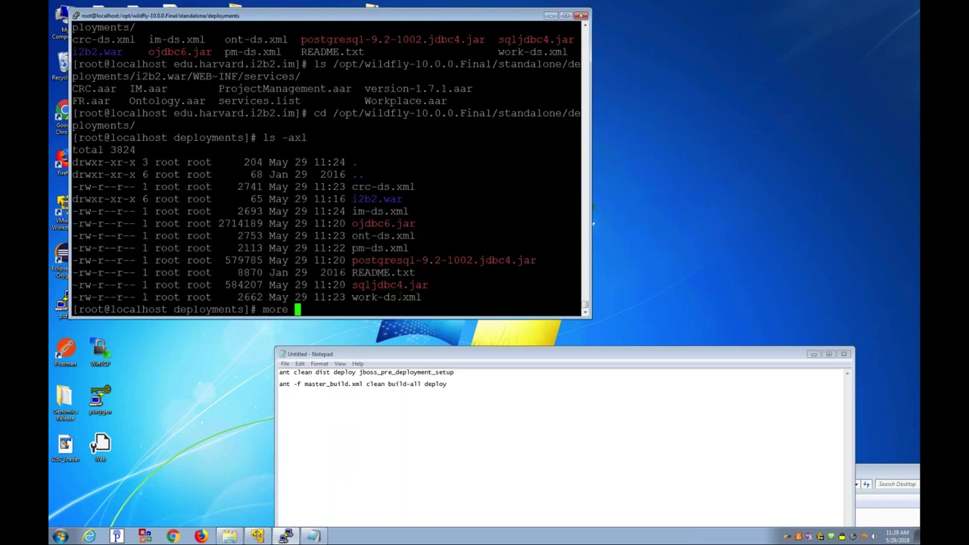
{"action": "type", "text": "m"}
{"action": "key", "text": "BackSpace"}
{"action": "type", "text": "pm"}
{"action": "key", "text": "Tab"}
Step: Review pm-ds.xml's PMBootStrapDS Oracle datasource, including its localhost connection URL
{"action": "key", "text": "Return"}
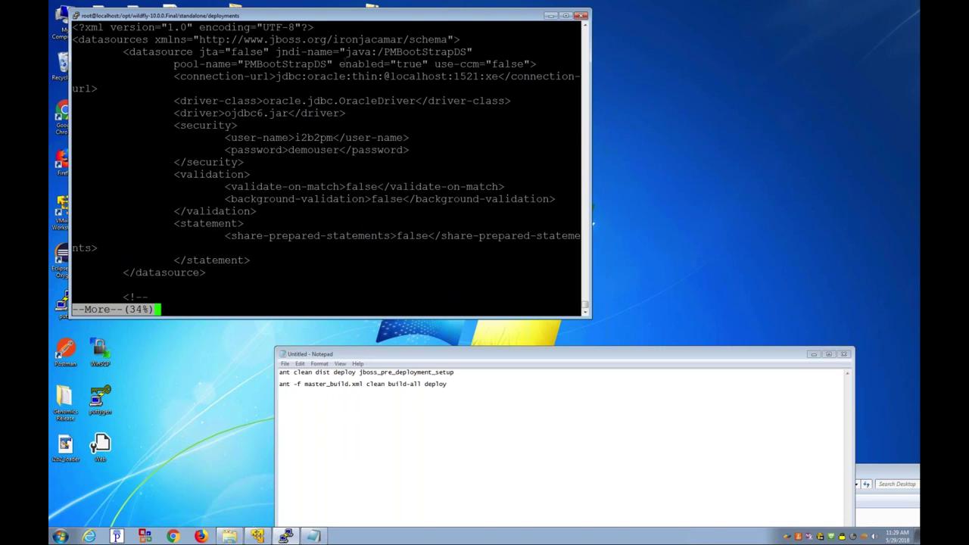
{"action": "left_click_drag", "start_coordinate": [396, 53], "coordinate": [460, 54]}
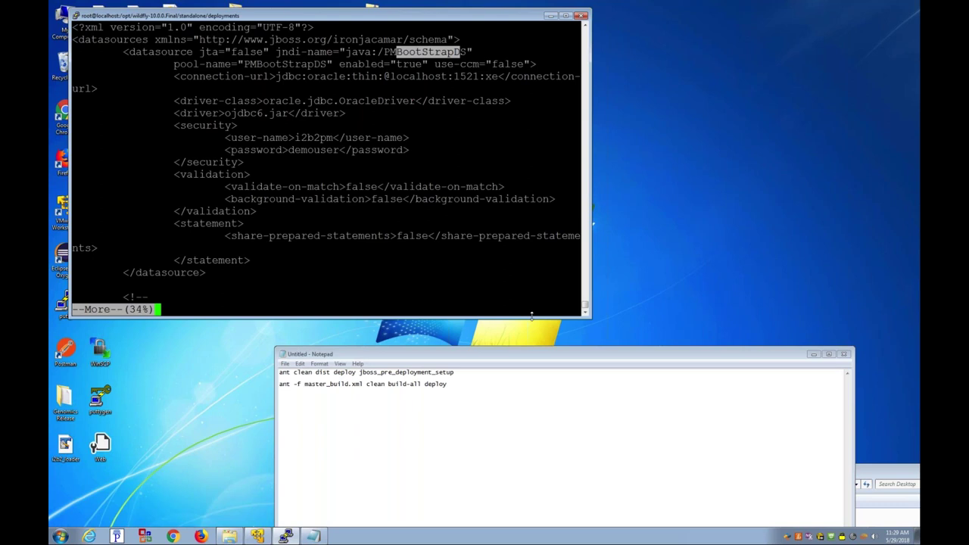
{"action": "left_click_drag", "start_coordinate": [531, 315], "coordinate": [532, 415]}
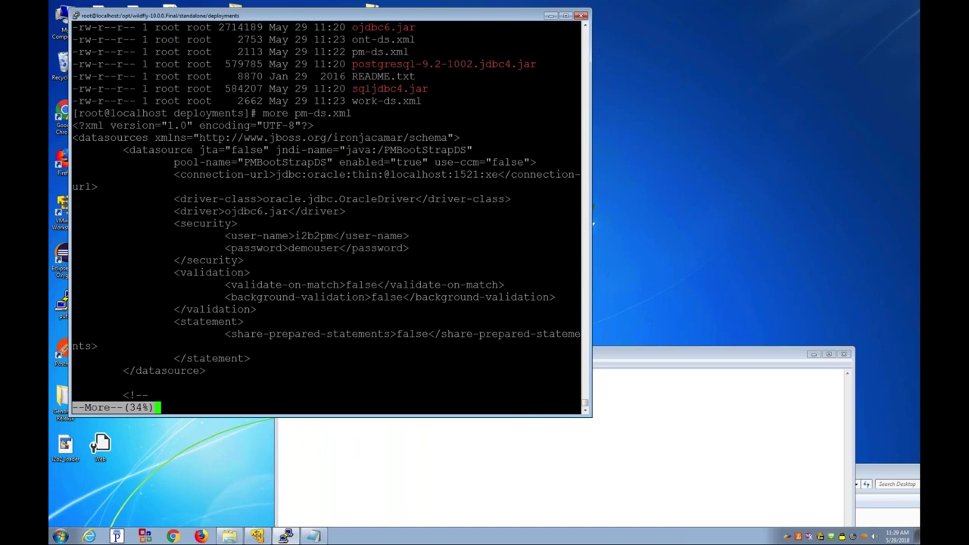
{"action": "left_click_drag", "start_coordinate": [386, 174], "coordinate": [389, 162]}
{"action": "triple_click", "coordinate": [416, 182]}
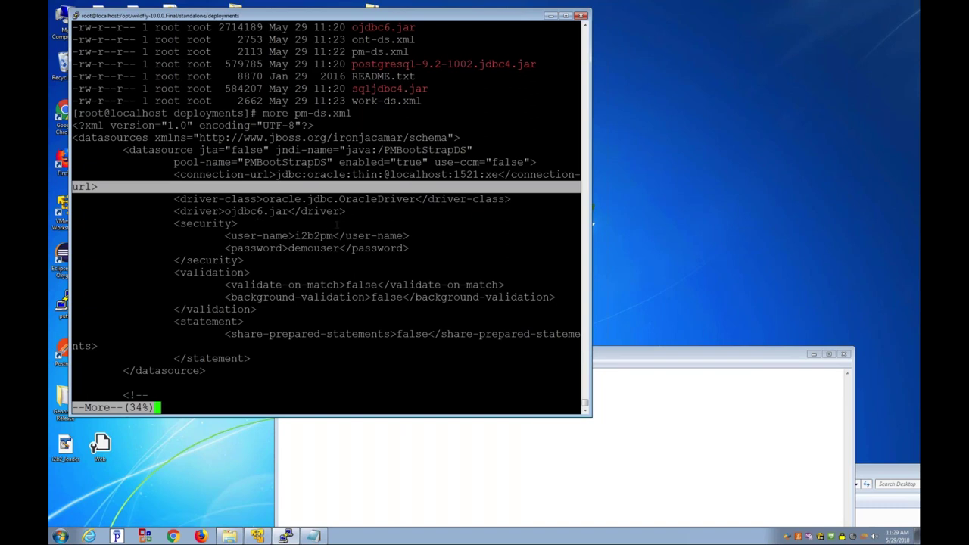
{"action": "left_click", "coordinate": [326, 231]}
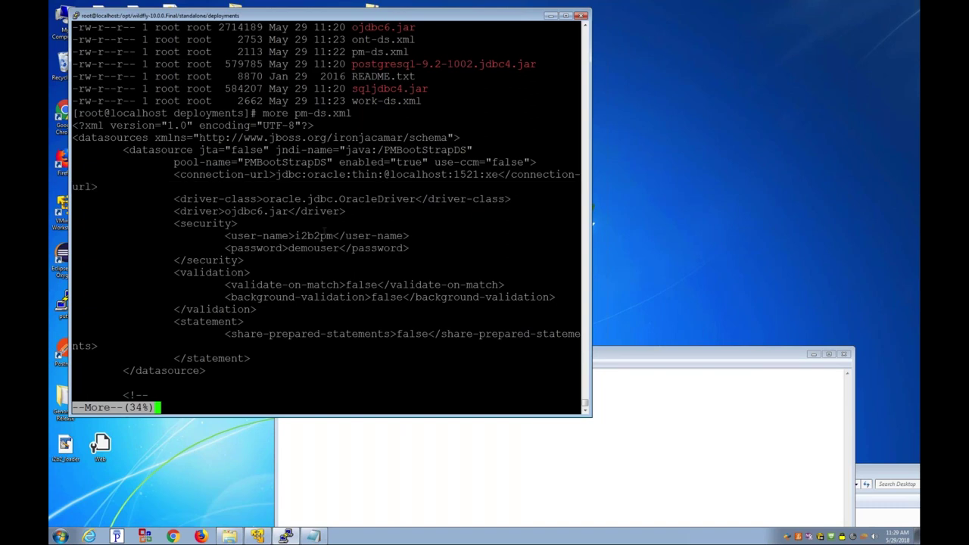
{"action": "triple_click", "coordinate": [325, 224]}
{"action": "left_click", "coordinate": [419, 174]}
{"action": "double_click", "coordinate": [419, 174]}
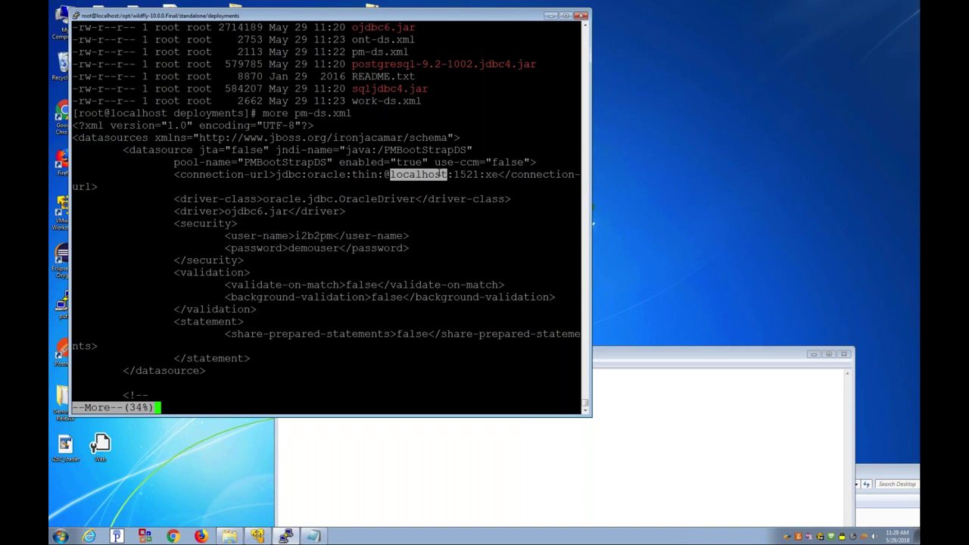
Step: Page through the commented-out SQL Server datasource, then quit and list the deployments folder
{"action": "key", "text": "Return"}
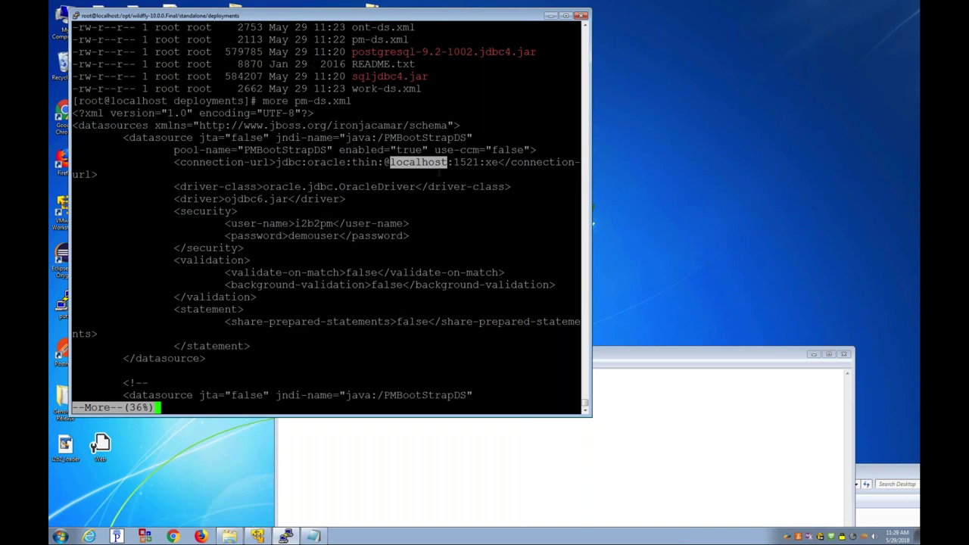
{"action": "key", "text": "Return"}
{"action": "key", "text": "Return"}
{"action": "key", "text": "Return"}
{"action": "key", "text": "Return"}
{"action": "key", "text": "Return"}
{"action": "key", "text": "Return"}
{"action": "key", "text": "Return"}
{"action": "key", "text": "Return"}
{"action": "key", "text": "Return"}
{"action": "key", "text": "Return"}
{"action": "key", "text": "Return"}
{"action": "key", "text": "Return"}
{"action": "key", "text": "Return"}
{"action": "triple_click", "coordinate": [132, 223]}
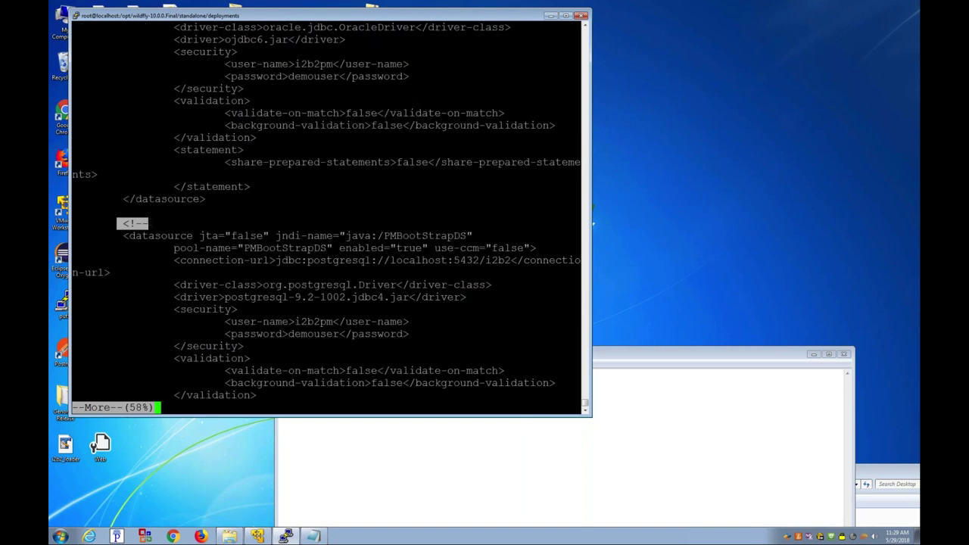
{"action": "left_click", "coordinate": [132, 224]}
{"action": "key", "text": "space"}
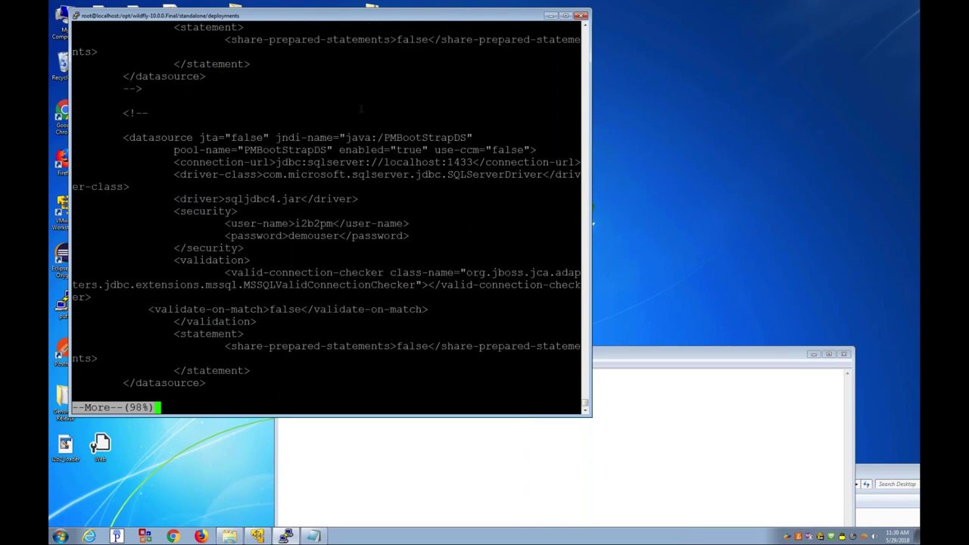
{"action": "double_click", "coordinate": [401, 174]}
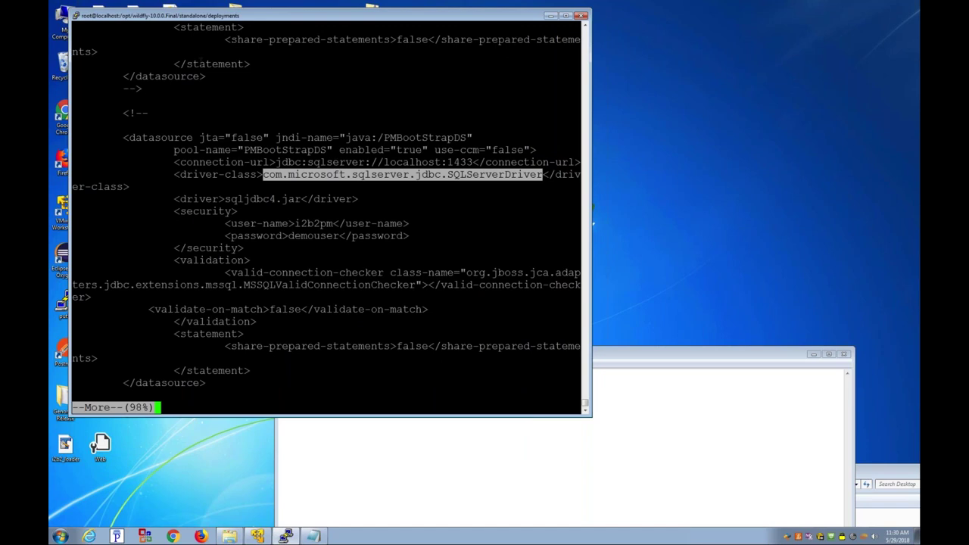
{"action": "left_click_drag", "start_coordinate": [119, 112], "coordinate": [174, 113]}
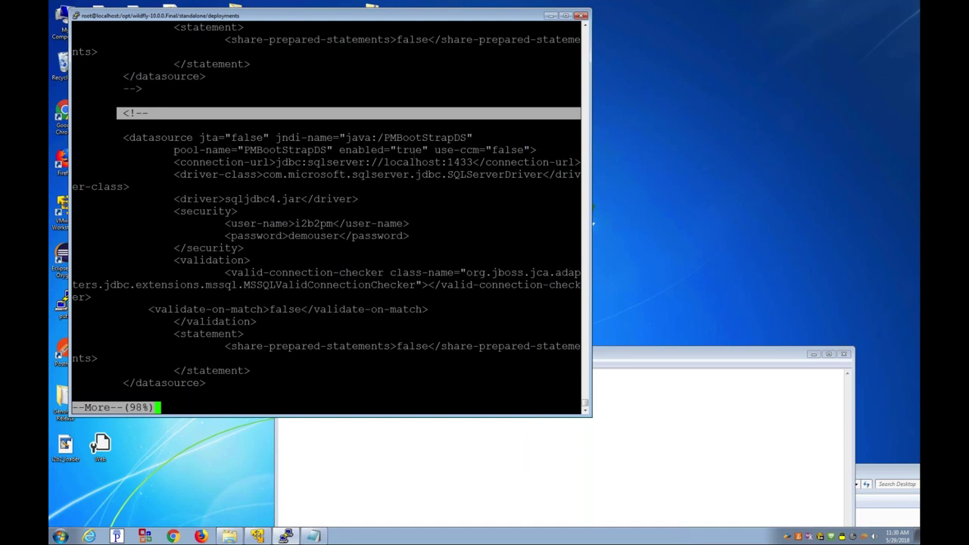
{"action": "double_click", "coordinate": [405, 162]}
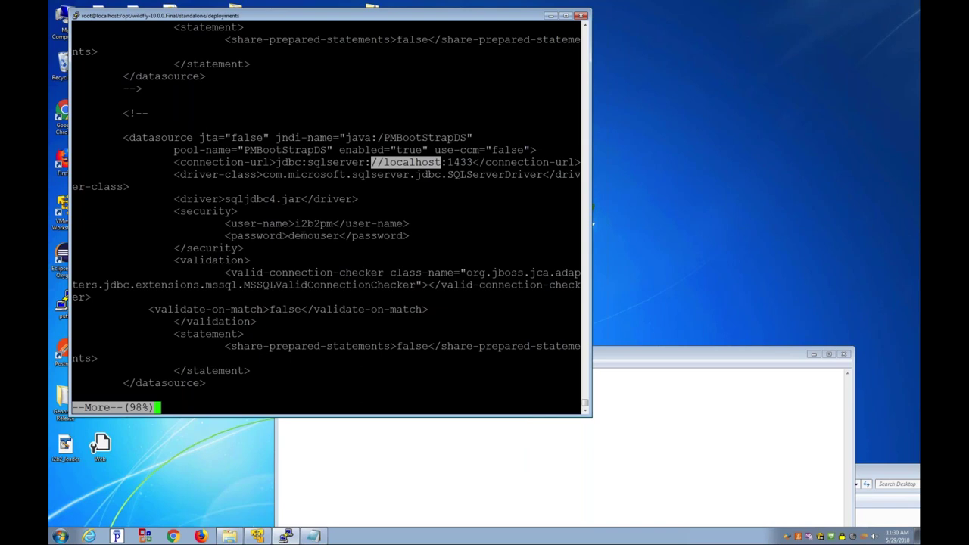
{"action": "type", "text": "qls"}
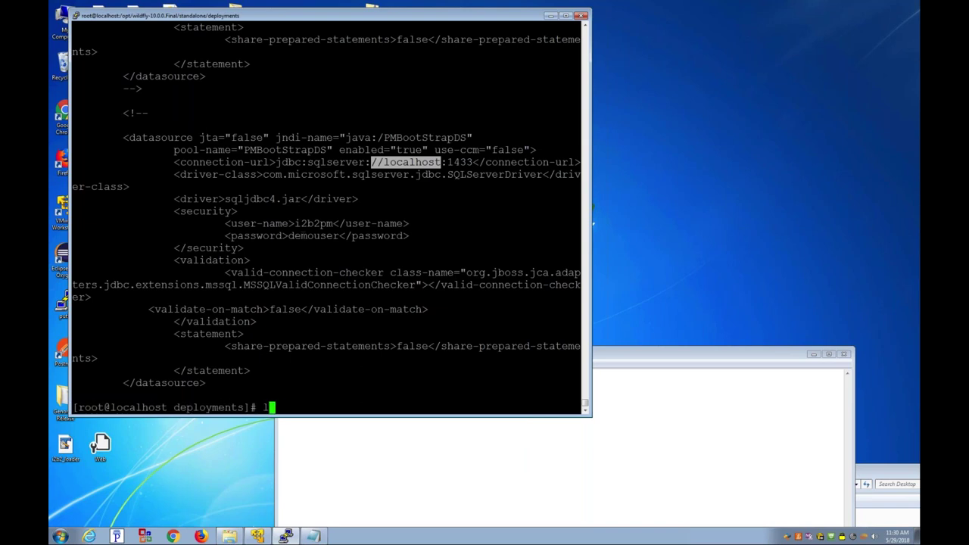
{"action": "key", "text": "Return"}
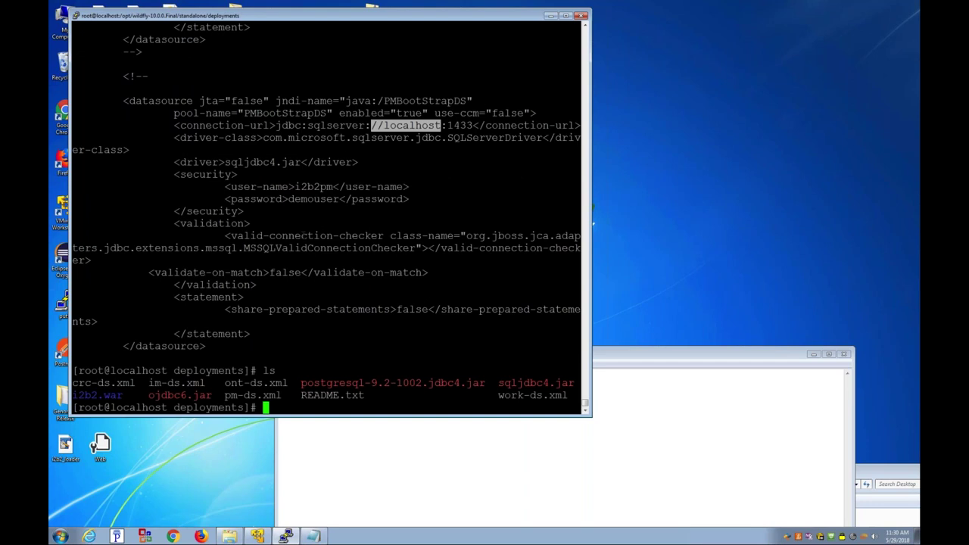
Step: Read crc-ds.xml, noting the QueryToolDemoDS JNDI and pool names, then quit to the prompt
{"action": "type", "text": "more c"}
{"action": "key", "text": "Tab"}
{"action": "key", "text": "Return"}
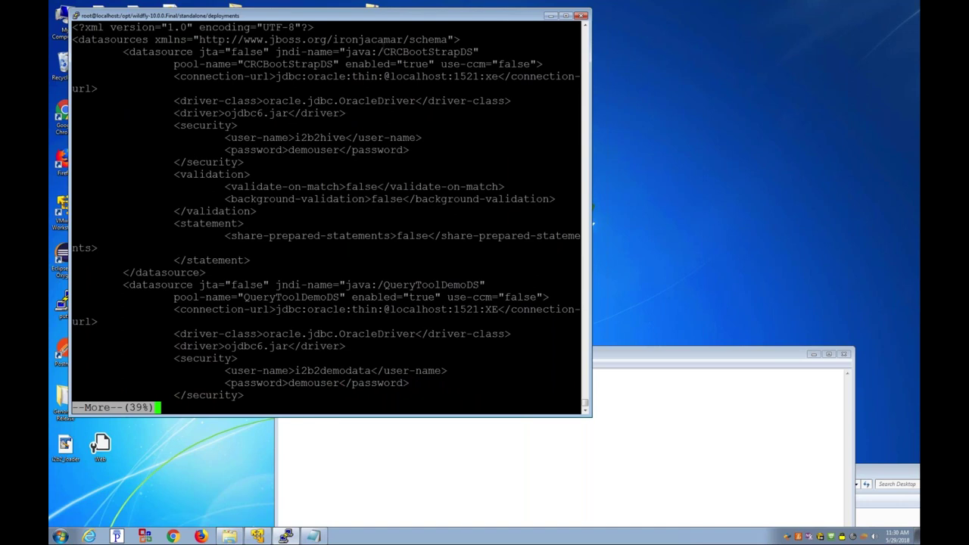
{"action": "left_click_drag", "start_coordinate": [384, 52], "coordinate": [401, 51]}
{"action": "key", "text": "Return"}
{"action": "key", "text": "Return"}
{"action": "key", "text": "Return"}
{"action": "key", "text": "Return"}
{"action": "key", "text": "Return"}
{"action": "key", "text": "Return"}
{"action": "key", "text": "Return"}
{"action": "key", "text": "Return"}
{"action": "key", "text": "Return"}
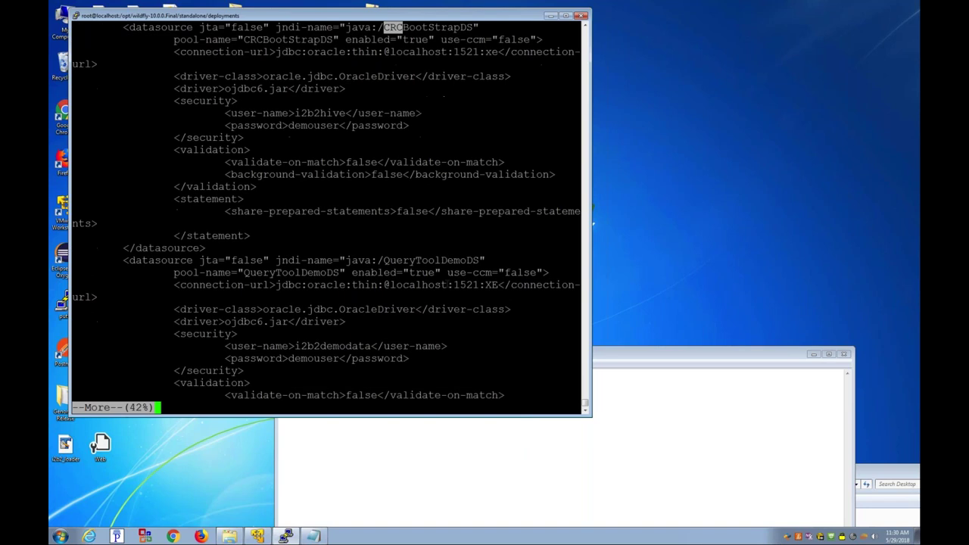
{"action": "key", "text": "Return"}
{"action": "key", "text": "Return"}
{"action": "key", "text": "Return"}
{"action": "key", "text": "Return"}
{"action": "key", "text": "Return"}
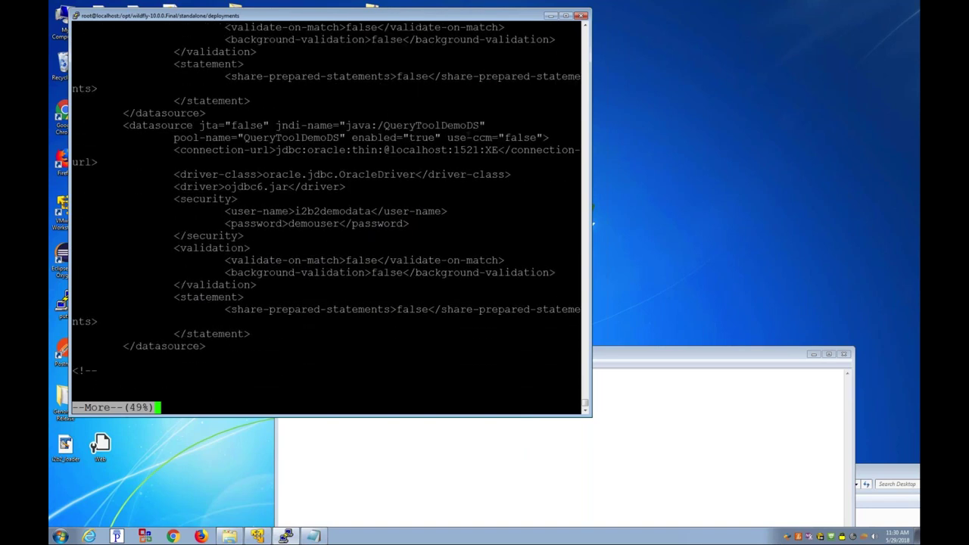
{"action": "left_click_drag", "start_coordinate": [486, 126], "coordinate": [379, 125]}
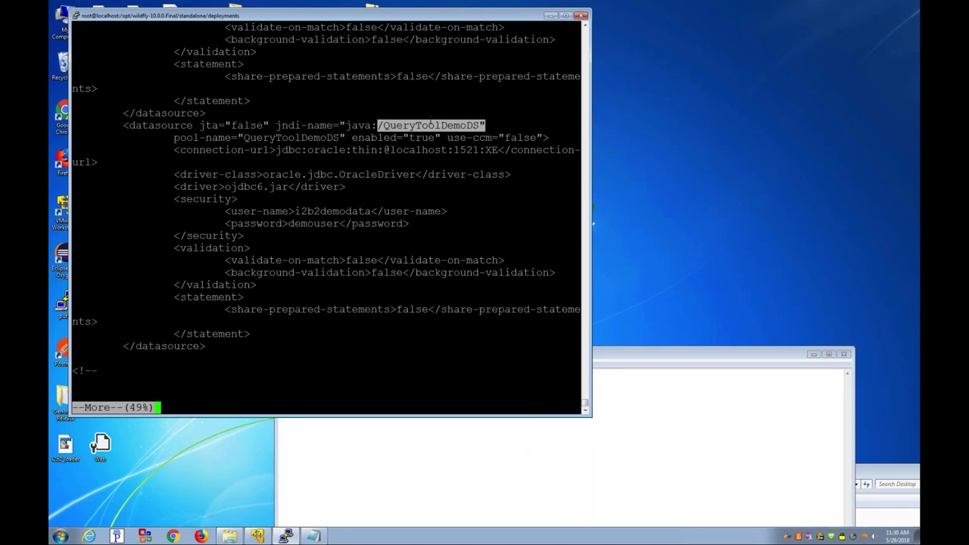
{"action": "left_click_drag", "start_coordinate": [345, 138], "coordinate": [238, 137]}
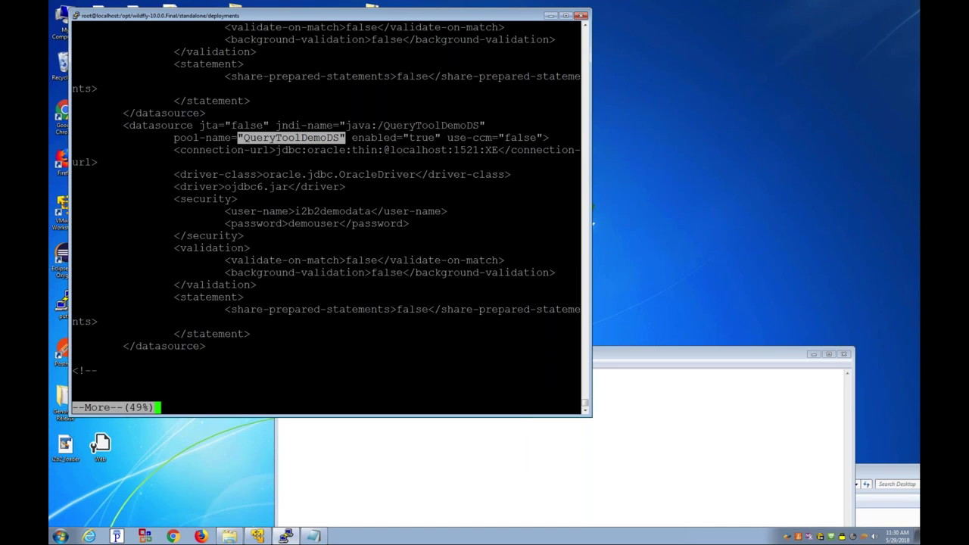
{"action": "left_click", "coordinate": [367, 177]}
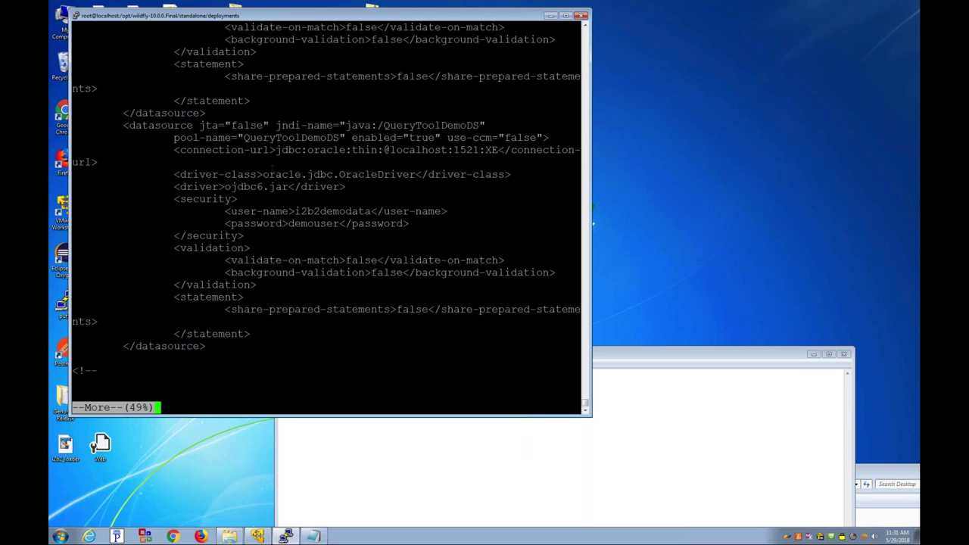
{"action": "key", "text": "space"}
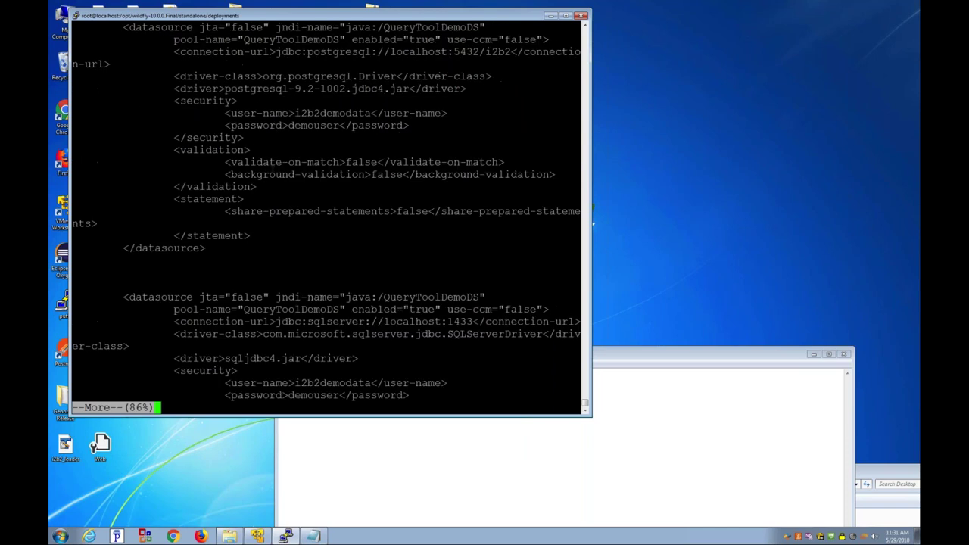
{"action": "key", "text": "q"}
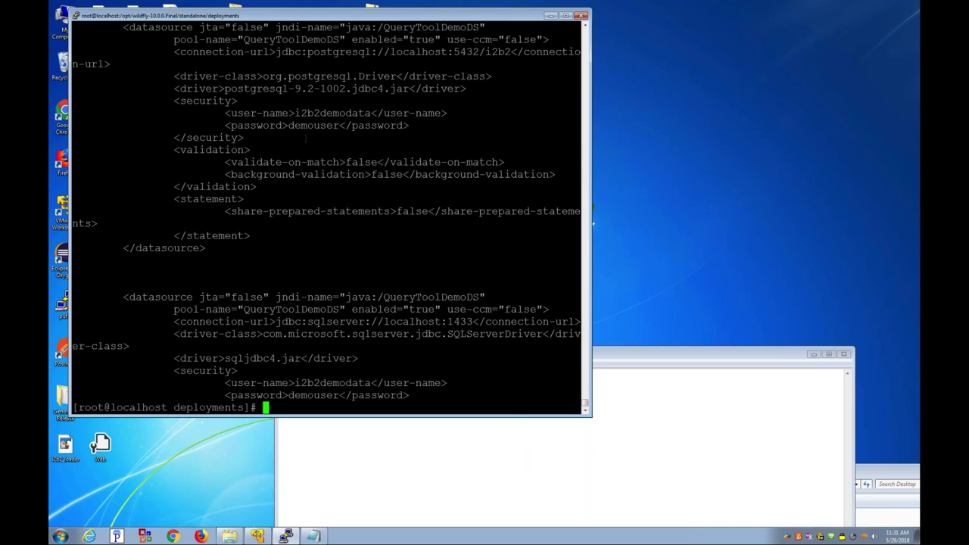
Step: List the folders under /root and the contents of /root/Install
{"action": "type", "text": "ls /root/"}
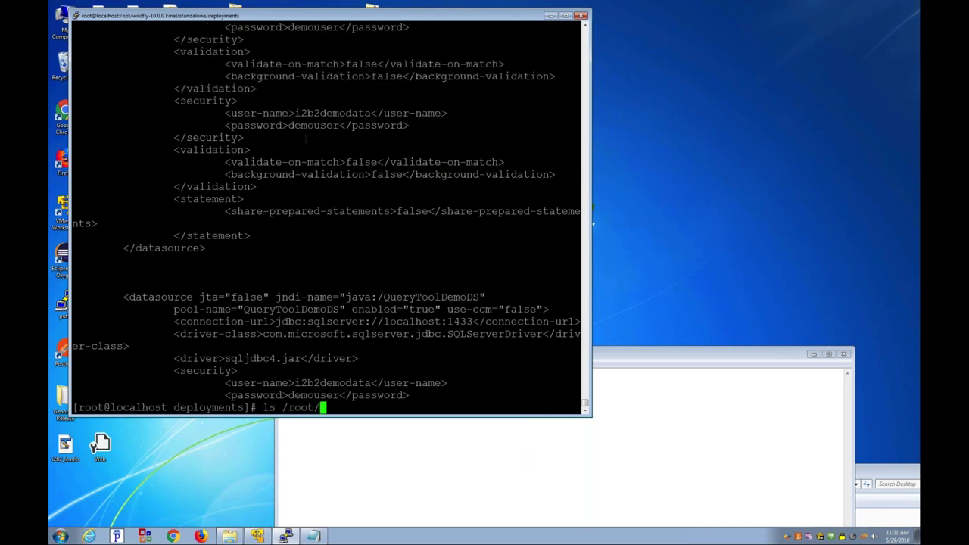
{"action": "key", "text": "Tab"}
{"action": "key", "text": "Tab"}
{"action": "key", "text": "Tab"}
{"action": "type", "text": "I"}
{"action": "key", "text": "Tab"}
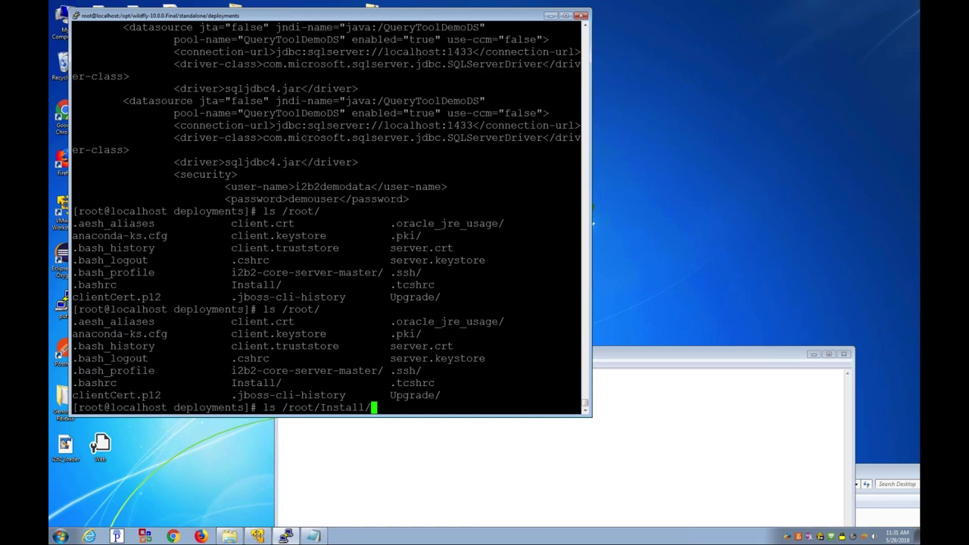
{"action": "key", "text": "Tab"}
{"action": "key", "text": "Tab"}
{"action": "key", "text": "Tab"}
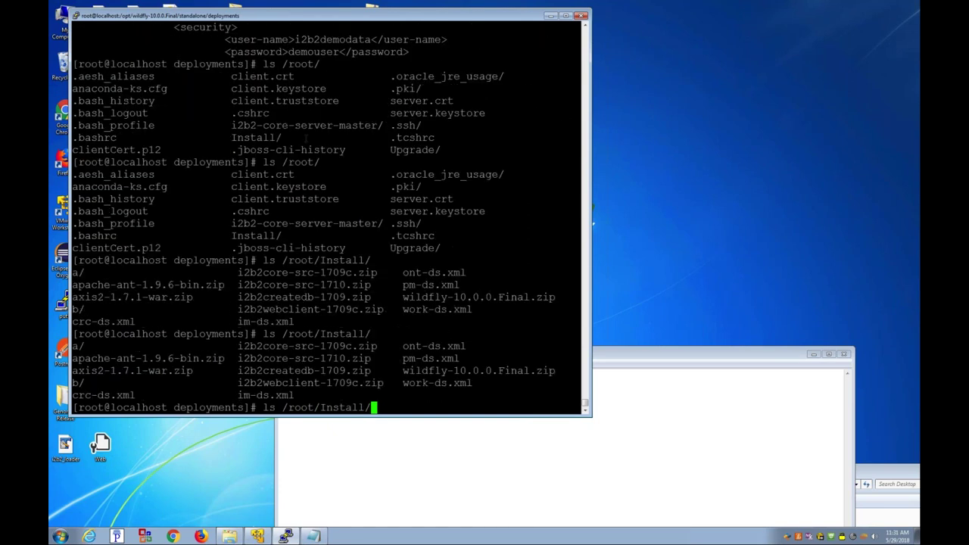
Step: Put /root/Install/pm-ds.xml on the command line and remove the leading ls
{"action": "type", "text": "im"}
{"action": "key", "text": "Tab"}
{"action": "key", "text": "BackSpace"}
{"action": "key", "text": "BackSpace"}
{"action": "key", "text": "BackSpace"}
{"action": "key", "text": "BackSpace"}
{"action": "key", "text": "BackSpace"}
{"action": "key", "text": "BackSpace"}
{"action": "key", "text": "BackSpace"}
{"action": "key", "text": "BackSpace"}
{"action": "key", "text": "BackSpace"}
{"action": "key", "text": "BackSpace"}
{"action": "type", "text": "pm"}
{"action": "key", "text": "Tab"}
{"action": "key", "text": "ctrl+Right"}
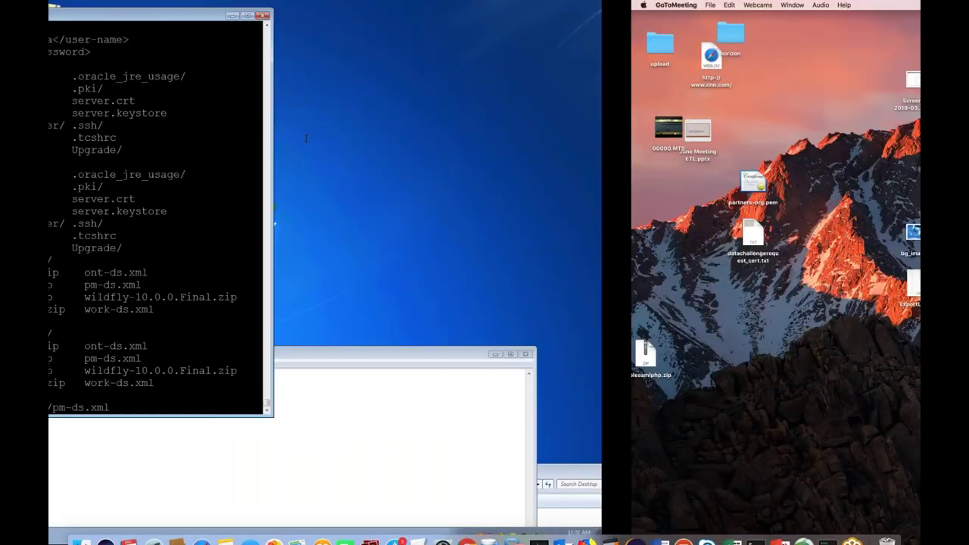
{"action": "key", "text": "ctrl+Left"}
{"action": "key", "text": "Home"}
{"action": "key", "text": "Delete"}
{"action": "key", "text": "Delete"}
Step: View /root/Install/pm-ds.xml's PostgreSQL datasource, then edit the command into cp /root/Install/*.xml
{"action": "type", "text": "more"}
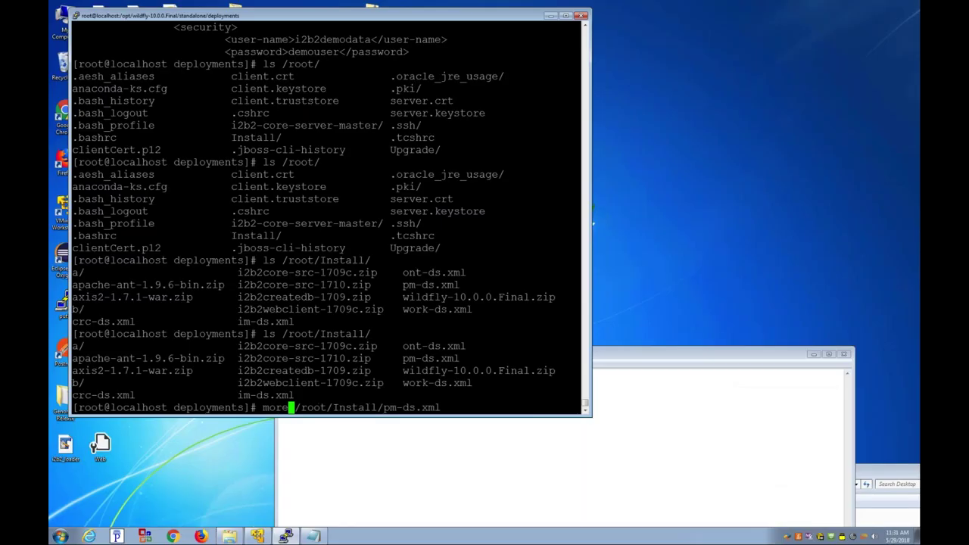
{"action": "key", "text": "Return"}
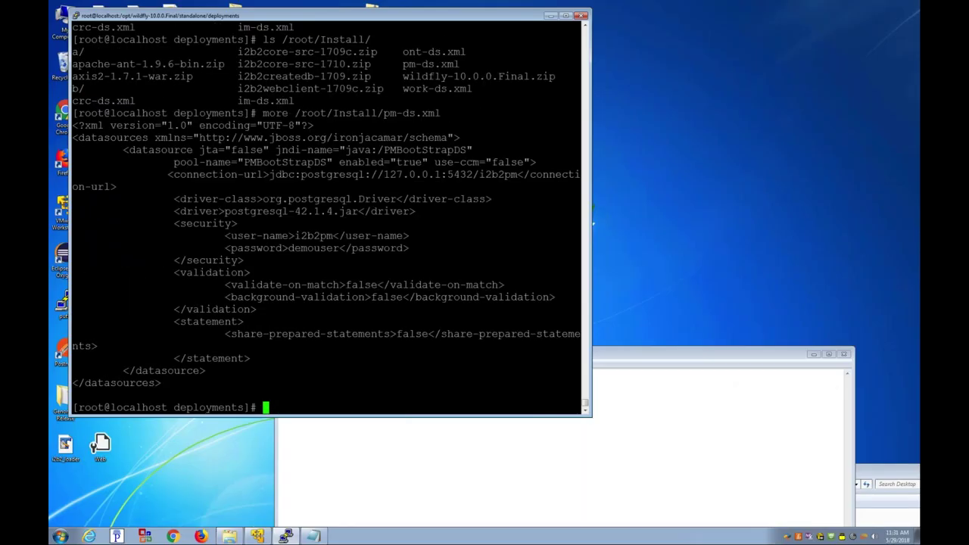
{"action": "key", "text": "Up"}
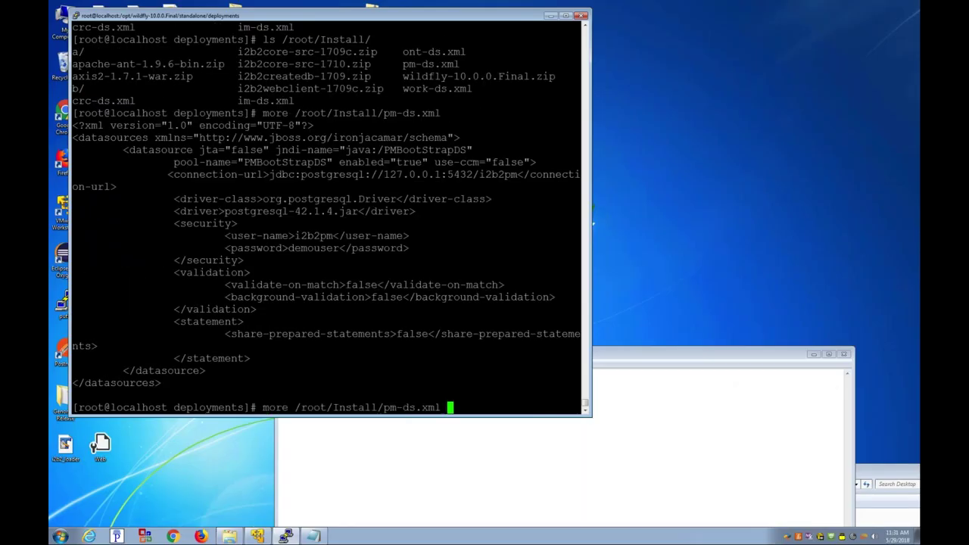
{"action": "type", "text": "."}
{"action": "key", "text": "Home"}
{"action": "key", "text": "Right"}
{"action": "key", "text": "Right"}
{"action": "key", "text": "Right"}
{"action": "key", "text": "Right"}
{"action": "key", "text": "BackSpace"}
{"action": "key", "text": "BackSpace"}
{"action": "key", "text": "BackSpace"}
{"action": "key", "text": "BackSpace"}
{"action": "type", "text": "cp"}
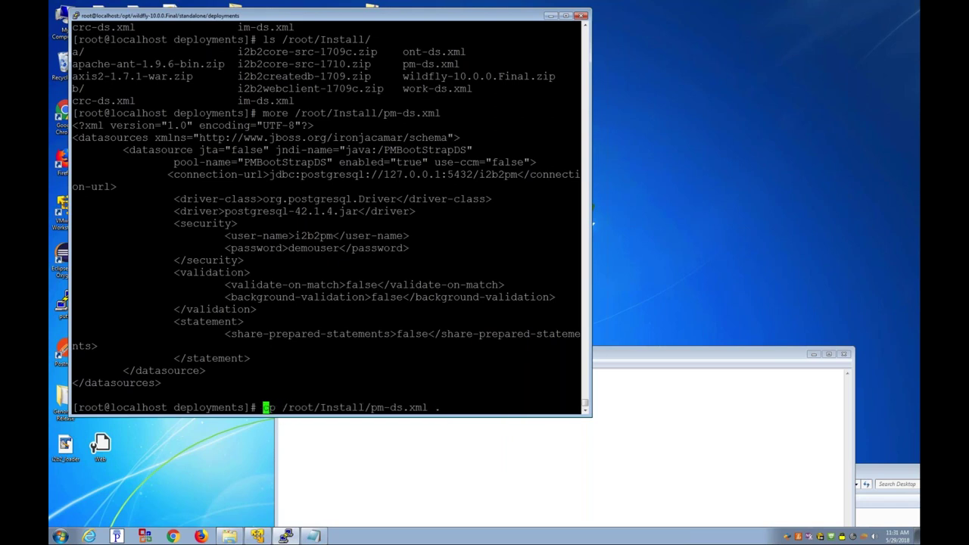
{"action": "key", "text": "Right"}
{"action": "key", "text": "Right"}
{"action": "key", "text": "Right"}
{"action": "key", "text": "Right"}
{"action": "key", "text": "Right"}
{"action": "key", "text": "Right"}
{"action": "key", "text": "Right"}
{"action": "key", "text": "Right"}
{"action": "key", "text": "Right"}
{"action": "key", "text": "Right"}
{"action": "key", "text": "Right"}
{"action": "key", "text": "Right"}
{"action": "key", "text": "Right"}
{"action": "key", "text": "Right"}
{"action": "key", "text": "Right"}
{"action": "key", "text": "Right"}
{"action": "key", "text": "Right"}
{"action": "key", "text": "Right"}
{"action": "key", "text": "Right"}
{"action": "key", "text": "Right"}
{"action": "key", "text": "BackSpace"}
{"action": "key", "text": "BackSpace"}
{"action": "key", "text": "BackSpace"}
{"action": "key", "text": "BackSpace"}
{"action": "key", "text": "BackSpace"}
{"action": "type", "text": "*"}
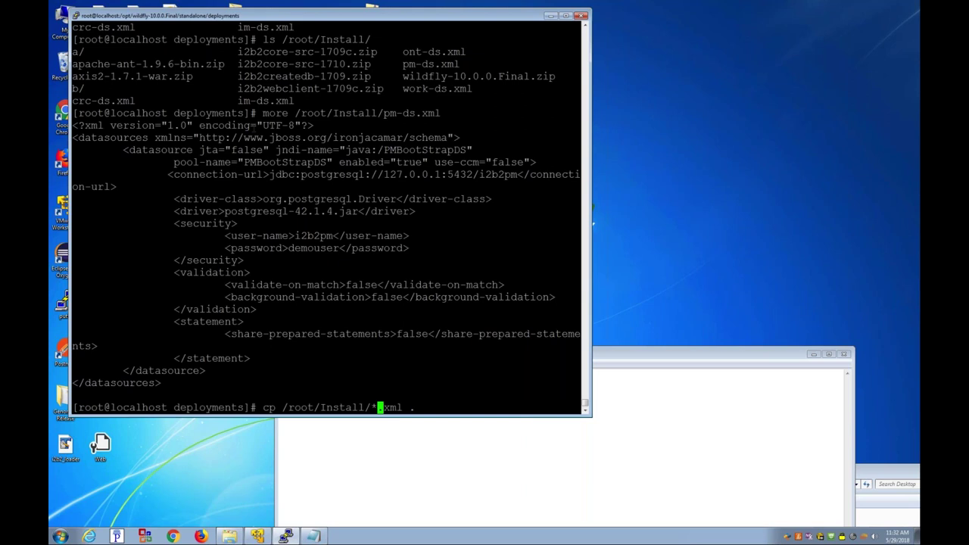
Step: Copy the /root/Install XML files into deployments, answering y to every overwrite prompt
{"action": "key", "text": "Return"}
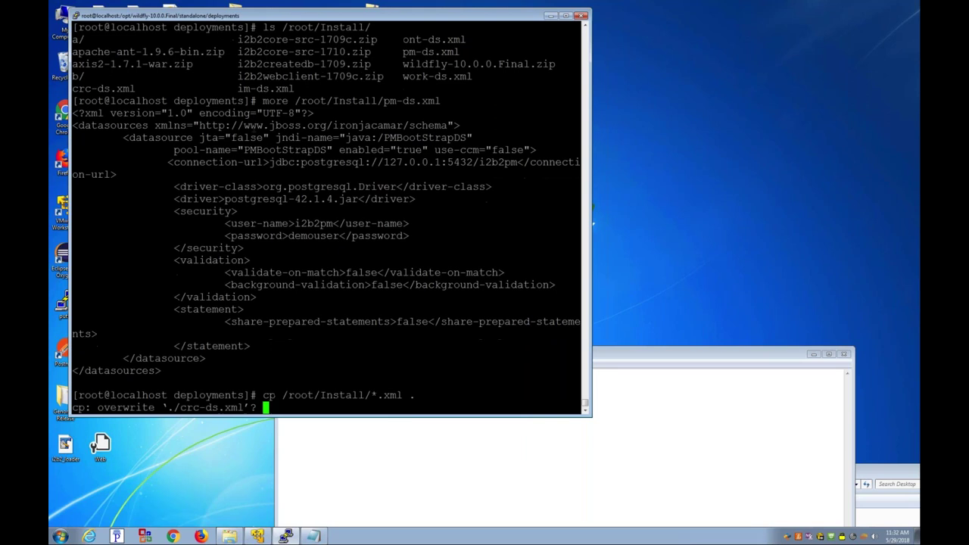
{"action": "type", "text": "y"}
{"action": "key", "text": "Return"}
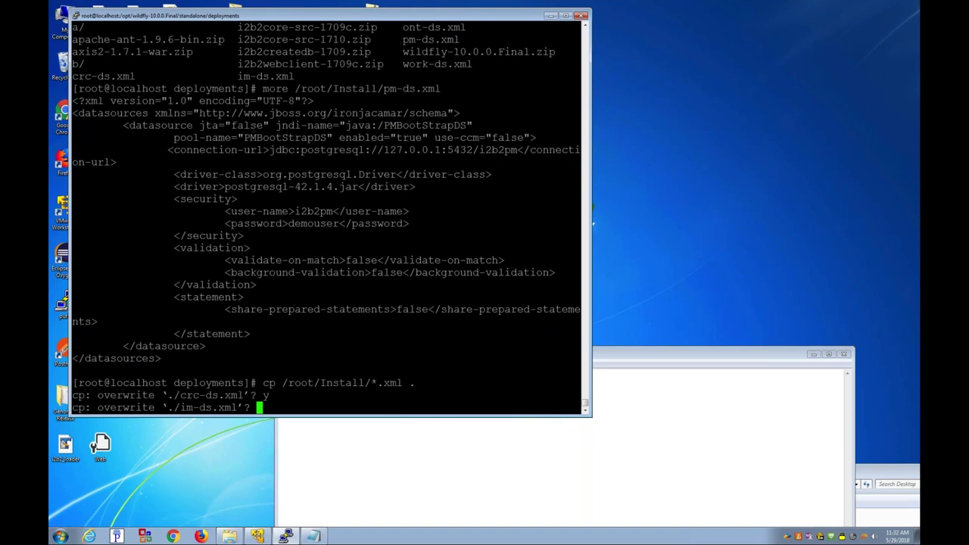
{"action": "type", "text": "y"}
{"action": "key", "text": "Return"}
{"action": "type", "text": "y y y"}
{"action": "key", "text": "Return"}
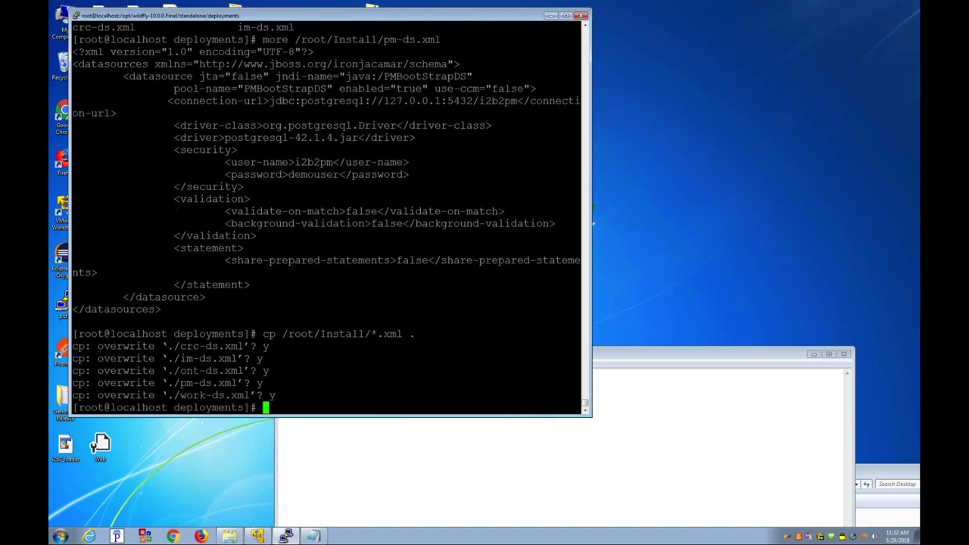
Step: View pm-ds.xml with more and select the word postgresql in its output
{"action": "type", "text": "more pm-ds.xml"}
{"action": "key", "text": "Return"}
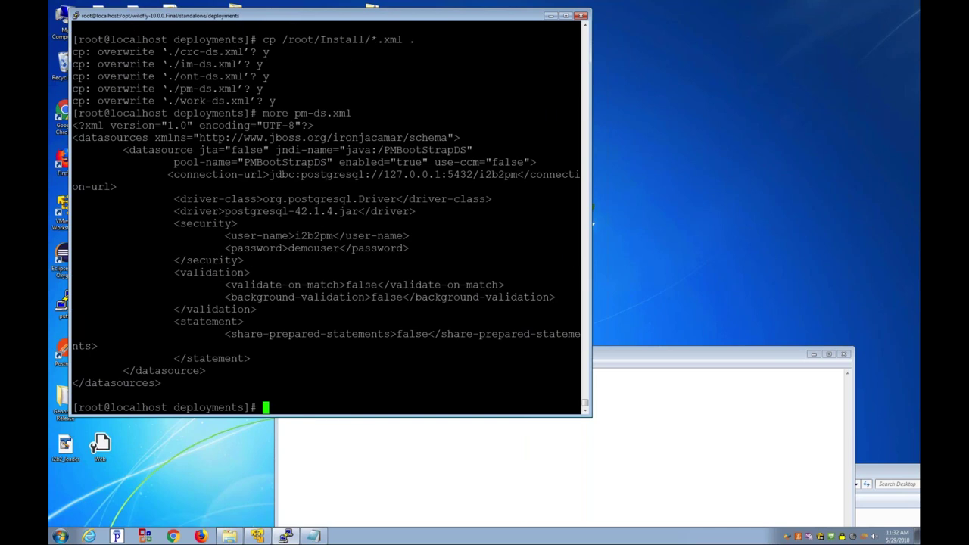
{"action": "double_click", "coordinate": [327, 174]}
Step: List the folder and copy the postgresql-9.2-1002.jdbc4.jar file name to the prompt
{"action": "type", "text": "ls"}
{"action": "key", "text": "Return"}
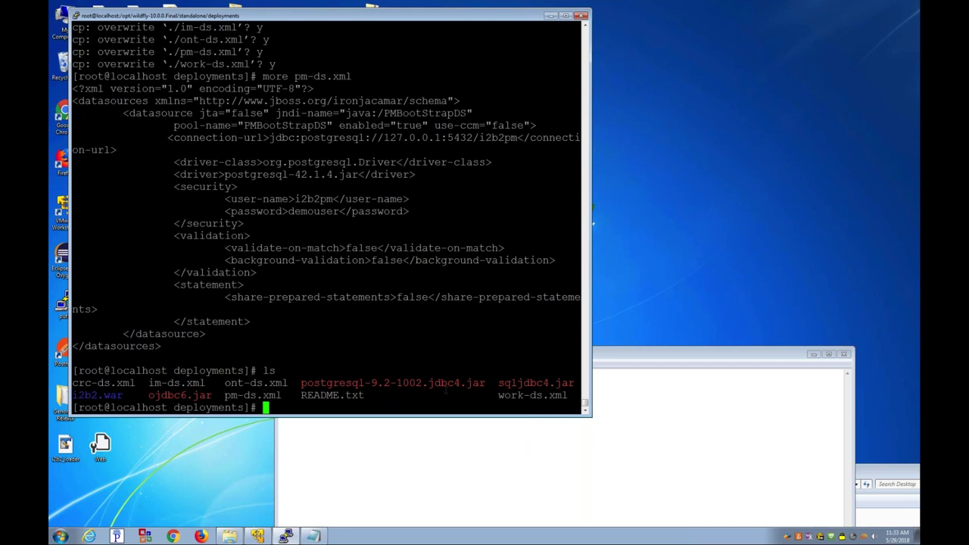
{"action": "left_click_drag", "start_coordinate": [295, 383], "coordinate": [465, 383]}
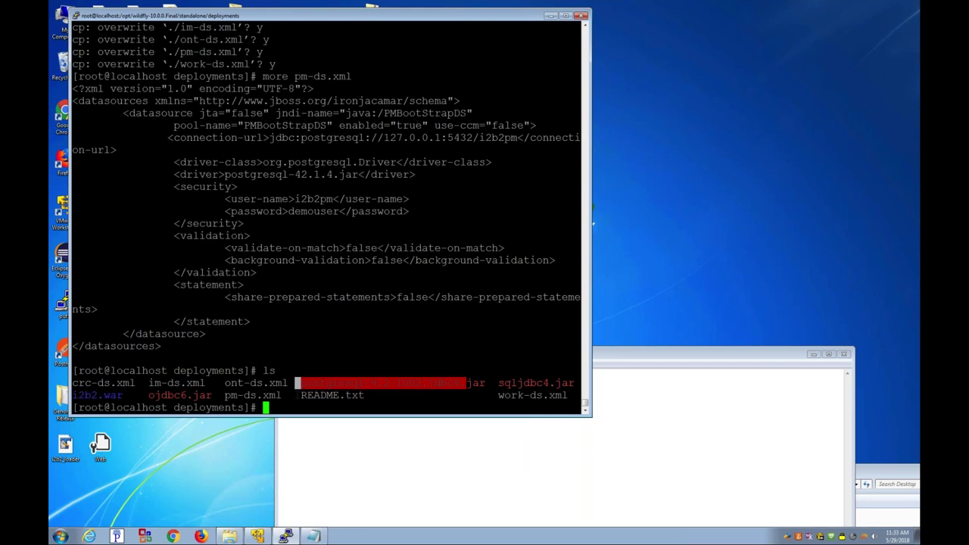
{"action": "left_click_drag", "start_coordinate": [301, 383], "coordinate": [486, 383]}
{"action": "right_click", "coordinate": [476, 383]}
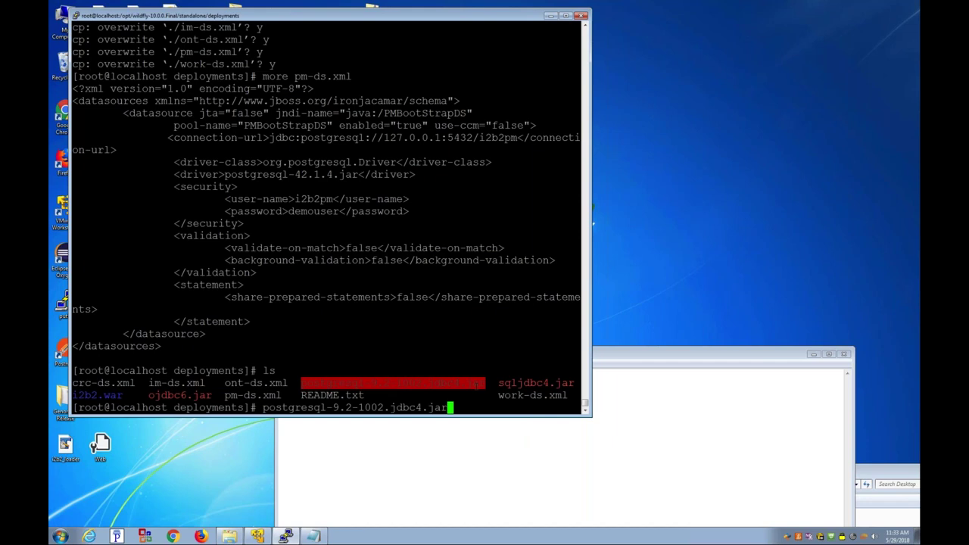
Step: In pm-ds.xml, replace the old driver name with postgresql-9.2-1002.jdbc4.jar and save
{"action": "key", "text": "ctrl+c"}
{"action": "type", "text": "vi pm-ds.xml"}
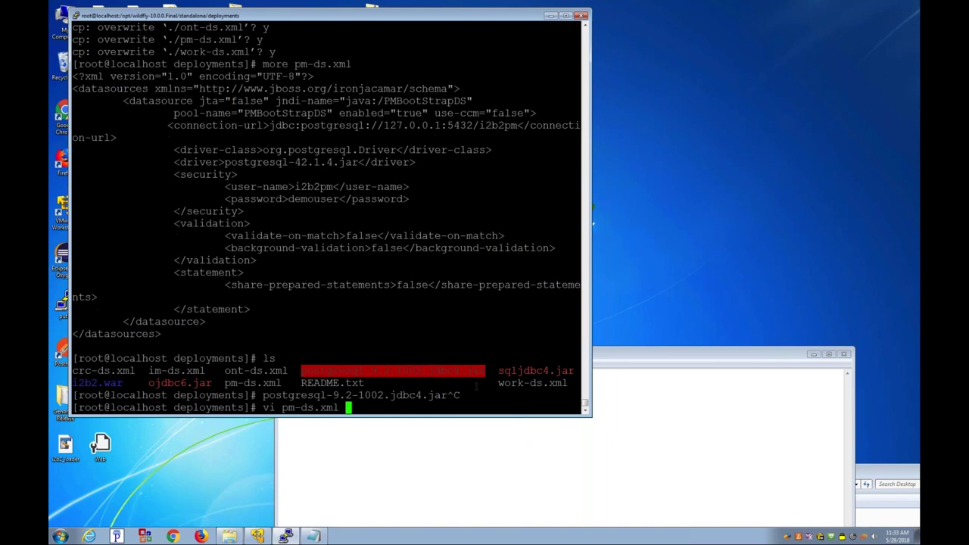
{"action": "key", "text": "Return"}
{"action": "type", "text": "/postgres"}
{"action": "key", "text": "Return"}
{"action": "key", "text": "n"}
{"action": "key", "text": "x"}
{"action": "key", "text": "x"}
{"action": "key", "text": "x"}
{"action": "key", "text": "x"}
{"action": "key", "text": "x"}
{"action": "key", "text": "x"}
{"action": "key", "text": "x"}
{"action": "key", "text": "x"}
{"action": "key", "text": "x"}
{"action": "key", "text": "x"}
{"action": "key", "text": "x"}
{"action": "key", "text": "x"}
{"action": "key", "text": "x"}
{"action": "key", "text": "x"}
{"action": "key", "text": "x"}
{"action": "key", "text": "x"}
{"action": "key", "text": "x"}
{"action": "key", "text": "x"}
{"action": "key", "text": "x"}
{"action": "key", "text": "x"}
{"action": "key", "text": "x"}
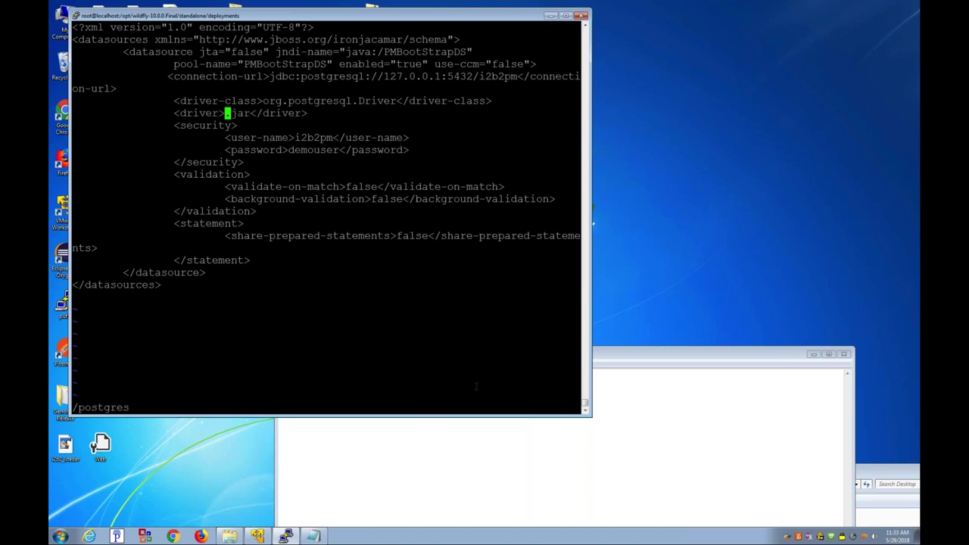
{"action": "key", "text": "i"}
{"action": "right_click", "coordinate": [476, 387]}
{"action": "key", "text": "Escape"}
{"action": "type", "text": ":wq"}
{"action": "key", "text": "Return"}
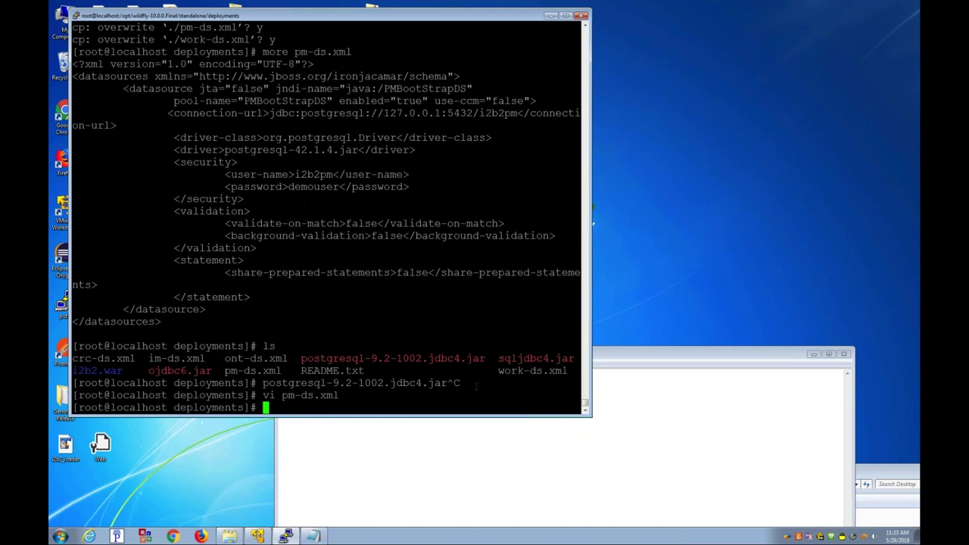
Step: In im-ds.xml, replace the first datasource's driver with postgresql-9.2-1002.jdbc4.jar
{"action": "type", "text": "vi im"}
{"action": "key", "text": "Tab"}
{"action": "key", "text": "Return"}
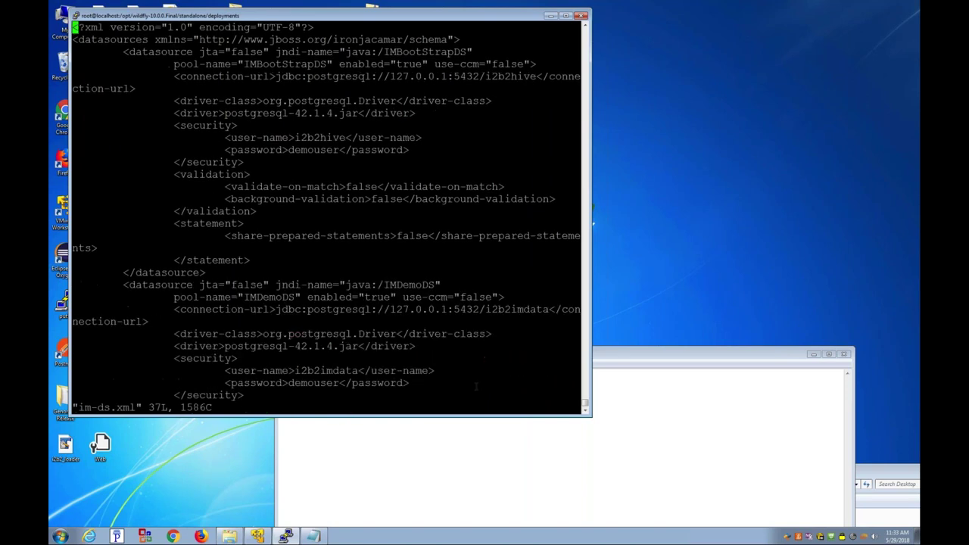
{"action": "type", "text": "/driver"}
{"action": "key", "text": "l"}
{"action": "key", "text": "l"}
{"action": "key", "text": "l"}
{"action": "key", "text": "j"}
{"action": "key", "text": "x"}
{"action": "key", "text": "x"}
{"action": "key", "text": "x"}
{"action": "key", "text": "x"}
{"action": "key", "text": "x"}
{"action": "key", "text": "x"}
{"action": "key", "text": "x"}
{"action": "key", "text": "x"}
{"action": "key", "text": "x"}
{"action": "key", "text": "x"}
{"action": "key", "text": "x"}
{"action": "key", "text": "x"}
{"action": "key", "text": "x"}
{"action": "key", "text": "x"}
{"action": "key", "text": "x"}
{"action": "key", "text": "x"}
{"action": "key", "text": "x"}
{"action": "key", "text": "x"}
{"action": "key", "text": "c"}
{"action": "key", "text": "w"}
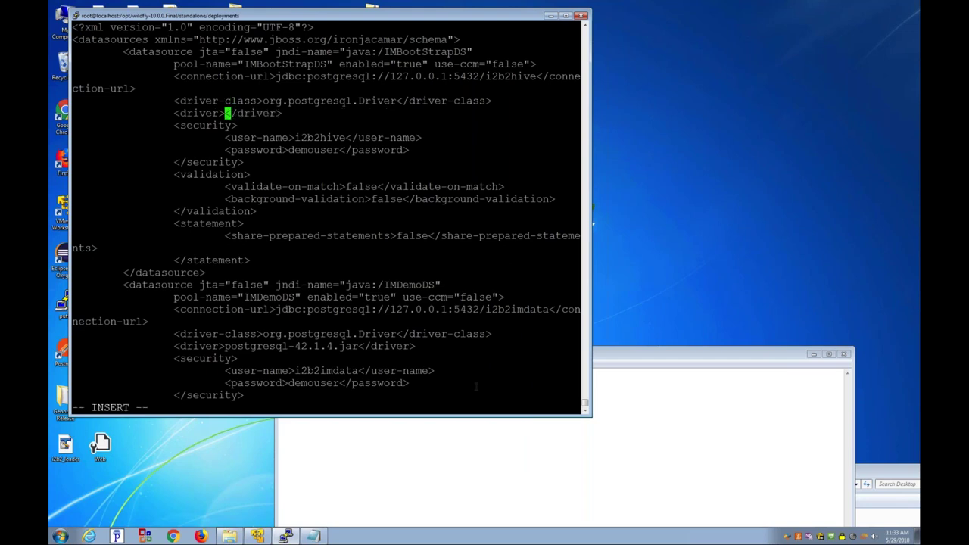
{"action": "right_click", "coordinate": [476, 387]}
{"action": "key", "text": "Escape"}
Step: Replace the second driver in im-ds.xml with the new jar name and save the file
{"action": "type", "text": "/driver"}
{"action": "key", "text": "Return"}
{"action": "key", "text": "n"}
{"action": "key", "text": "n"}
{"action": "key", "text": "l"}
{"action": "key", "text": "l"}
{"action": "key", "text": "l"}
{"action": "key", "text": "l"}
{"action": "key", "text": "l"}
{"action": "key", "text": "l"}
{"action": "key", "text": "l"}
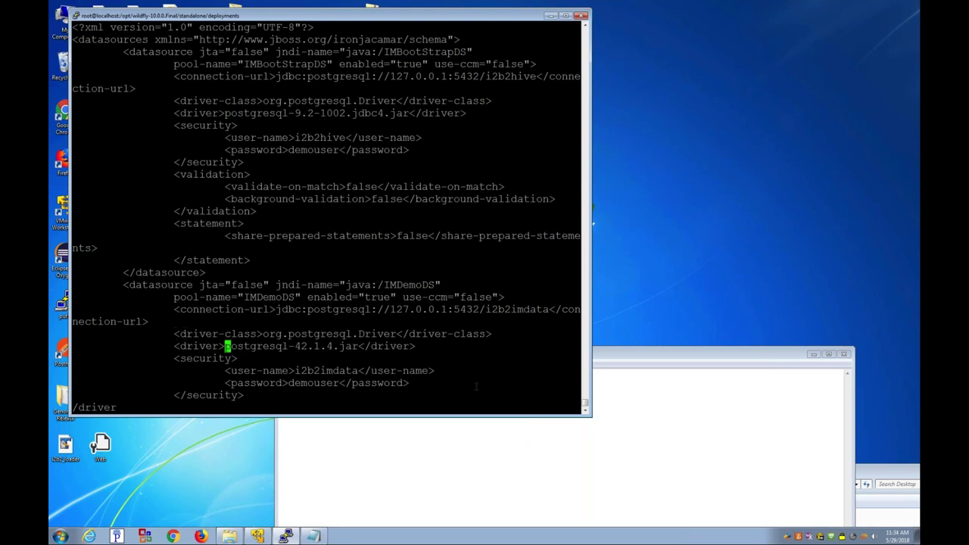
{"action": "type", "text": "cwi"}
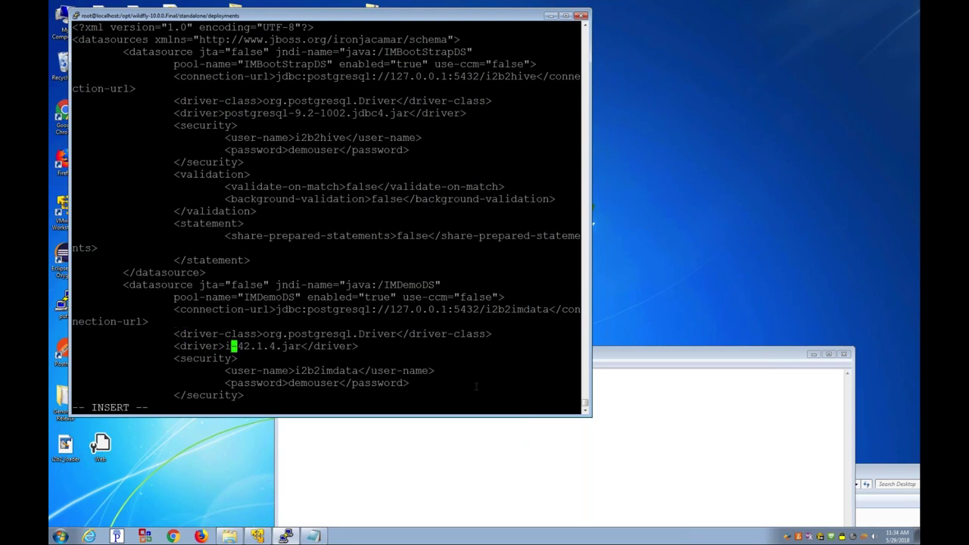
{"action": "key", "text": "Escape"}
{"action": "key", "text": "x"}
{"action": "key", "text": "x"}
{"action": "key", "text": "x"}
{"action": "key", "text": "x"}
{"action": "key", "text": "x"}
{"action": "key", "text": "x"}
{"action": "key", "text": "x"}
{"action": "key", "text": "x"}
{"action": "key", "text": "x"}
{"action": "key", "text": "x"}
{"action": "key", "text": "x"}
{"action": "key", "text": "x"}
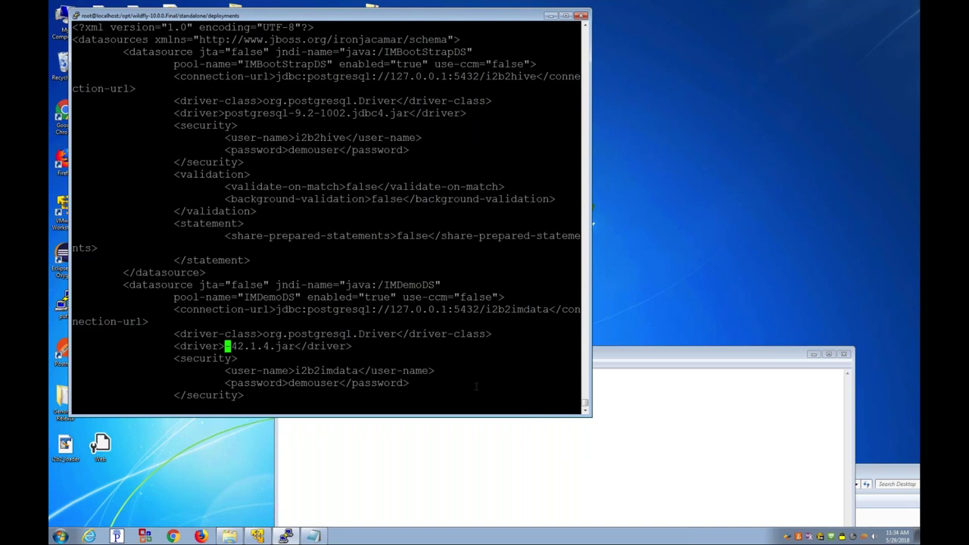
{"action": "key", "text": "x"}
{"action": "key", "text": "x"}
{"action": "key", "text": "i"}
{"action": "right_click", "coordinate": [476, 387]}
{"action": "key", "text": "Escape"}
{"action": "type", "text": "/driver"}
{"action": "key", "text": "Down"}
{"action": "key", "text": "Down"}
{"action": "key", "text": "Down"}
{"action": "key", "text": "Down"}
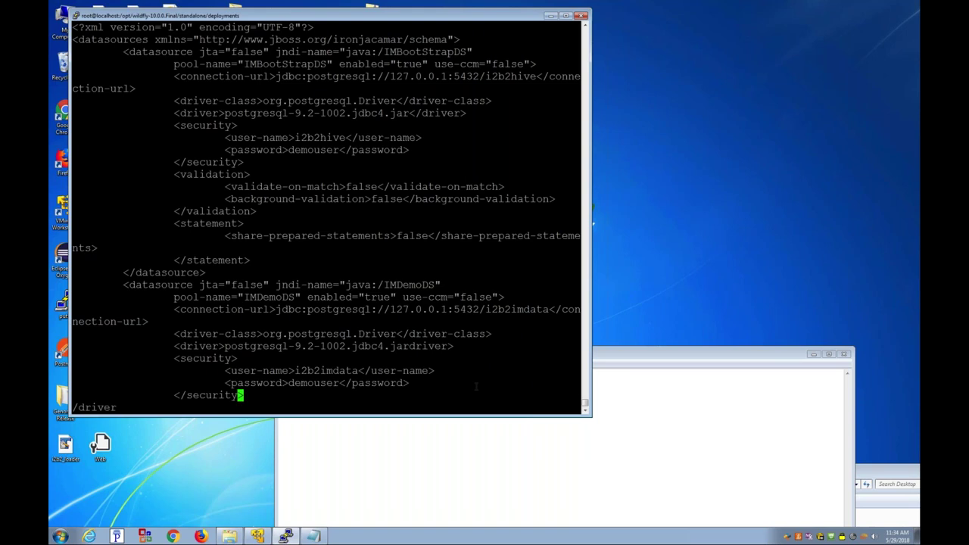
{"action": "key", "text": "o"}
{"action": "right_click", "coordinate": [476, 386]}
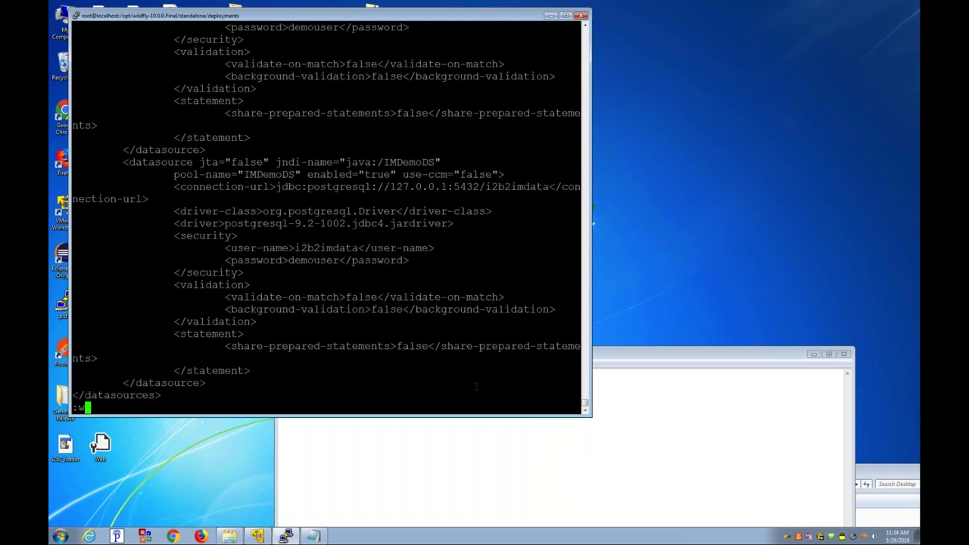
{"action": "key", "text": "Escape"}
{"action": "type", "text": ":wq"}
{"action": "key", "text": "Return"}
Step: In ont-ds.xml, swap the first postgresql-42.1.4.jar driver for postgresql-9.2-1002.jdbc4.jar
{"action": "type", "text": "vi ont"}
{"action": "key", "text": "Tab"}
{"action": "key", "text": "Return"}
{"action": "key", "text": "Down"}
{"action": "key", "text": "Down"}
{"action": "key", "text": "Down"}
{"action": "key", "text": "Down"}
{"action": "type", "text": "/post"}
{"action": "key", "text": "Return"}
{"action": "key", "text": "n"}
{"action": "key", "text": "n"}
{"action": "key", "text": "x"}
{"action": "key", "text": "x"}
{"action": "key", "text": "x"}
{"action": "key", "text": "x"}
{"action": "key", "text": "x"}
{"action": "key", "text": "x"}
{"action": "key", "text": "x"}
{"action": "key", "text": "x"}
{"action": "key", "text": "x"}
{"action": "key", "text": "x"}
{"action": "key", "text": "x"}
{"action": "key", "text": "x"}
{"action": "key", "text": "x"}
{"action": "key", "text": "x"}
{"action": "key", "text": "x"}
{"action": "key", "text": "x"}
{"action": "key", "text": "x"}
{"action": "key", "text": "x"}
{"action": "key", "text": "x"}
{"action": "key", "text": "x"}
{"action": "key", "text": "x"}
{"action": "key", "text": "i"}
{"action": "right_click", "coordinate": [476, 387]}
{"action": "key", "text": "Escape"}
Step: Replace the second driver in ont-ds.xml with the new jar name and save
{"action": "key", "text": "n"}
{"action": "key", "text": "n"}
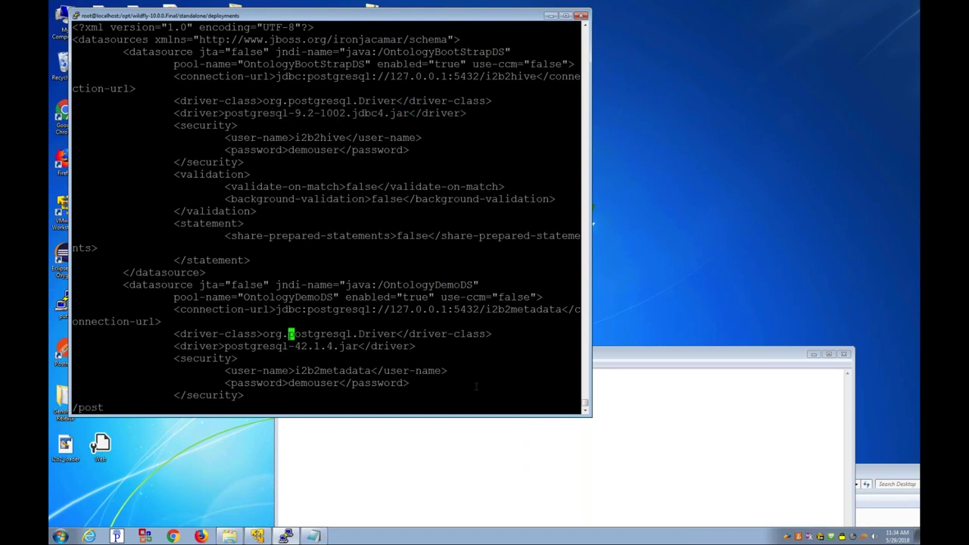
{"action": "key", "text": "x"}
{"action": "key", "text": "x"}
{"action": "key", "text": "x"}
{"action": "key", "text": "x"}
{"action": "key", "text": "x"}
{"action": "key", "text": "x"}
{"action": "key", "text": "x"}
{"action": "key", "text": "x"}
{"action": "key", "text": "x"}
{"action": "key", "text": "x"}
{"action": "key", "text": "x"}
{"action": "key", "text": "x"}
{"action": "key", "text": "x"}
{"action": "key", "text": "x"}
{"action": "key", "text": "x"}
{"action": "key", "text": "x"}
{"action": "key", "text": "x"}
{"action": "key", "text": "x"}
{"action": "key", "text": "x"}
{"action": "key", "text": "x"}
{"action": "key", "text": "x"}
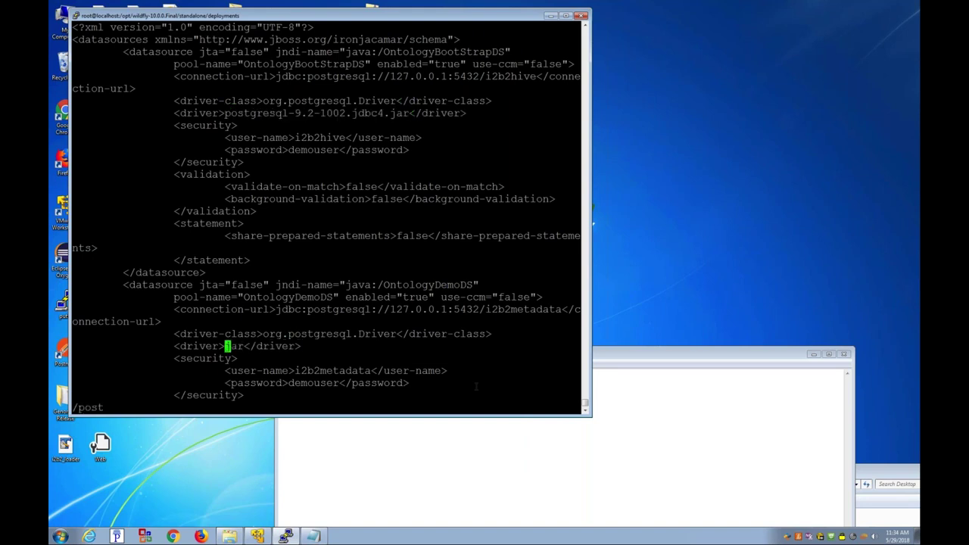
{"action": "key", "text": "i"}
{"action": "right_click", "coordinate": [476, 387]}
{"action": "key", "text": "Escape"}
{"action": "type", "text": ":wq"}
{"action": "key", "text": "Return"}
Step: Open work-ds.xml in vi and replace its first driver with postgresql-9.2-1002.jdbc4.jar
{"action": "type", "text": "bi "}
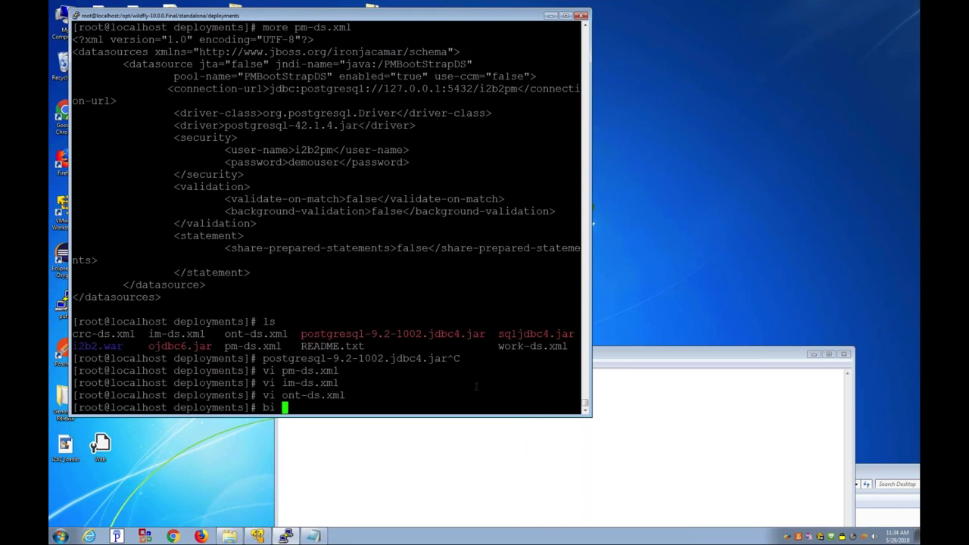
{"action": "type", "text": "w"}
{"action": "key", "text": "Tab"}
{"action": "key", "text": "ctrl+c"}
{"action": "type", "text": "vi work-ds.xml"}
{"action": "key", "text": "Return"}
{"action": "type", "text": "/postgr"}
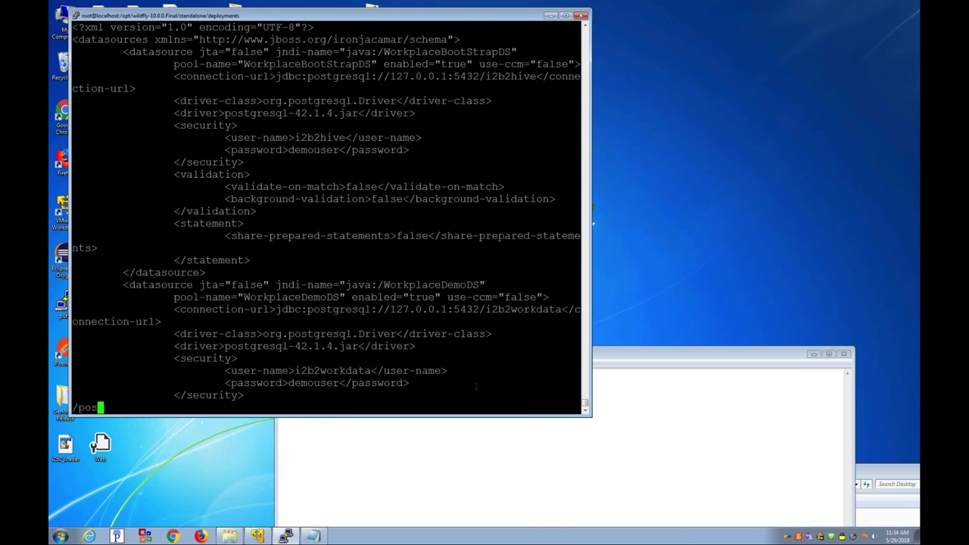
{"action": "key", "text": "Return"}
{"action": "type", "text": "/postgresql-"}
{"action": "key", "text": "Return"}
{"action": "key", "text": "x"}
{"action": "key", "text": "x"}
{"action": "key", "text": "x"}
{"action": "key", "text": "x"}
{"action": "key", "text": "x"}
{"action": "key", "text": "x"}
{"action": "key", "text": "x"}
{"action": "key", "text": "x"}
{"action": "key", "text": "x"}
{"action": "key", "text": "x"}
{"action": "key", "text": "x"}
{"action": "key", "text": "x"}
{"action": "key", "text": "x"}
{"action": "key", "text": "x"}
{"action": "key", "text": "x"}
{"action": "key", "text": "x"}
{"action": "key", "text": "x"}
{"action": "key", "text": "x"}
{"action": "key", "text": "x"}
{"action": "key", "text": "x"}
{"action": "key", "text": "x"}
{"action": "key", "text": "i"}
{"action": "right_click", "coordinate": [475, 386]}
{"action": "key", "text": "Escape"}
Step: Replace work-ds.xml's second driver with the new jar name and save the file
{"action": "type", "text": "/postgr"}
{"action": "key", "text": "Return"}
{"action": "key", "text": "n"}
{"action": "key", "text": "n"}
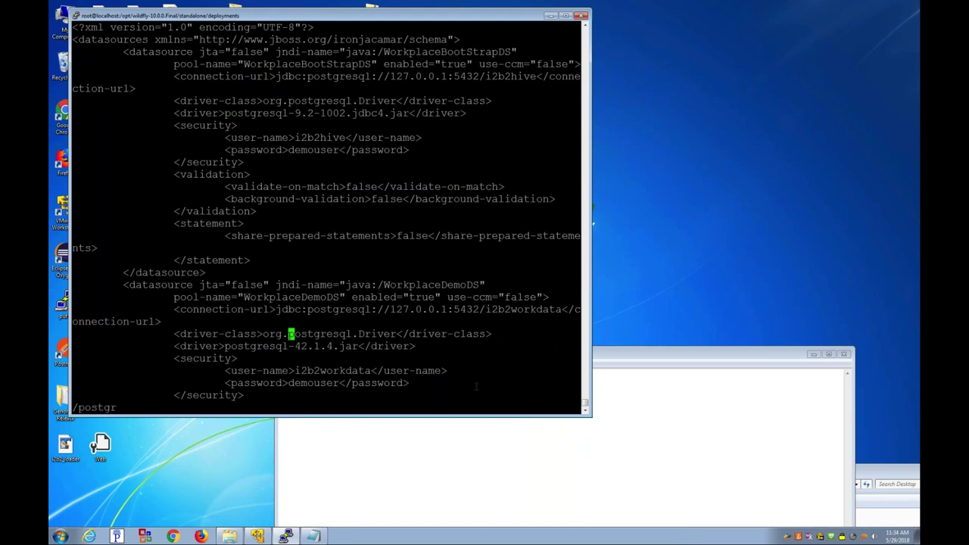
{"action": "key", "text": "x"}
{"action": "key", "text": "x"}
{"action": "key", "text": "x"}
{"action": "key", "text": "x"}
{"action": "key", "text": "x"}
{"action": "key", "text": "x"}
{"action": "key", "text": "x"}
{"action": "key", "text": "x"}
{"action": "key", "text": "x"}
{"action": "key", "text": "x"}
{"action": "key", "text": "x"}
{"action": "key", "text": "x"}
{"action": "key", "text": "x"}
{"action": "key", "text": "x"}
{"action": "key", "text": "x"}
{"action": "key", "text": "x"}
{"action": "key", "text": "x"}
{"action": "key", "text": "x"}
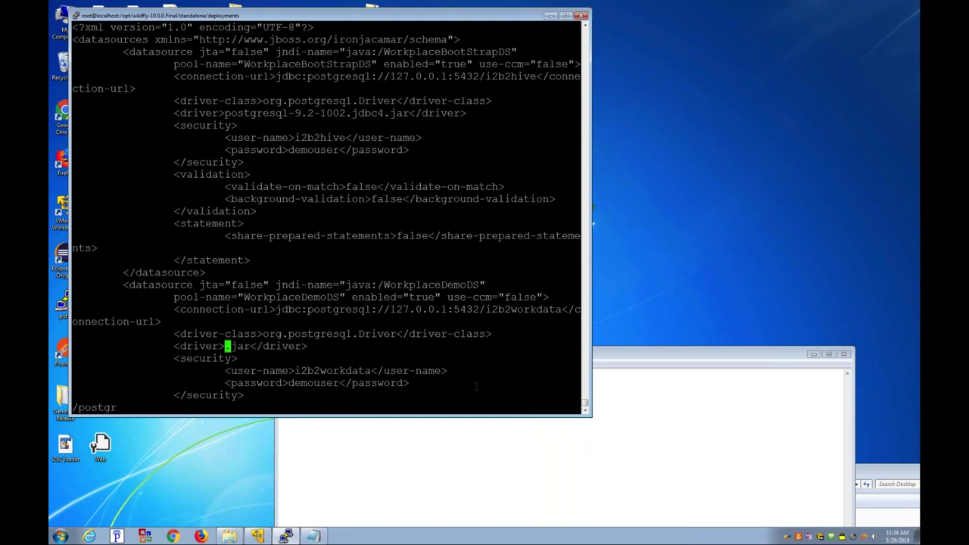
{"action": "key", "text": "i"}
{"action": "right_click", "coordinate": [475, 386]}
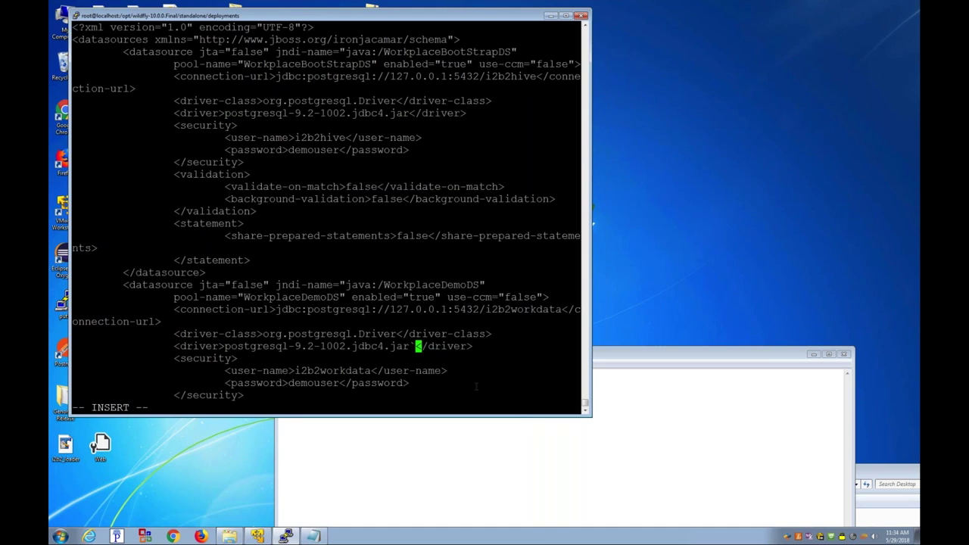
{"action": "key", "text": "Escape"}
{"action": "type", "text": ":wq"}
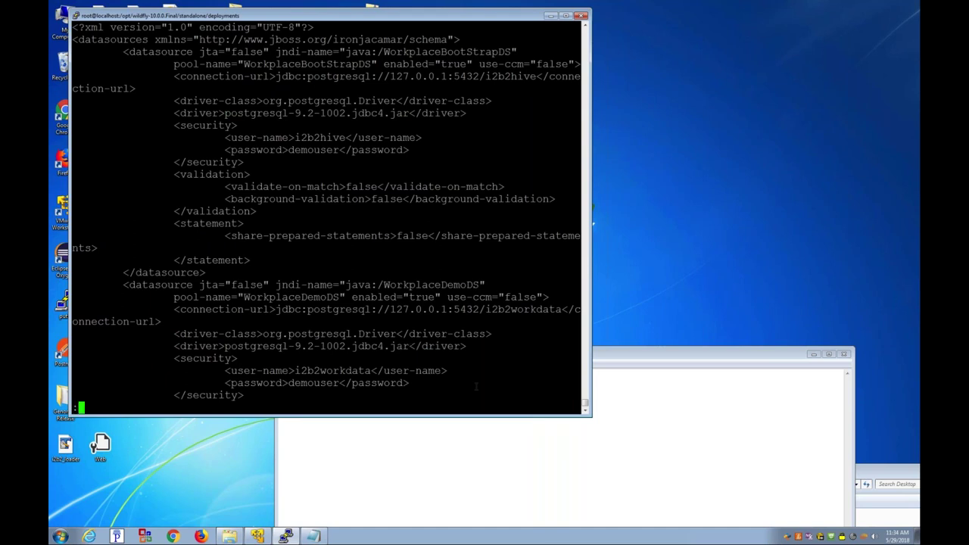
{"action": "key", "text": "Return"}
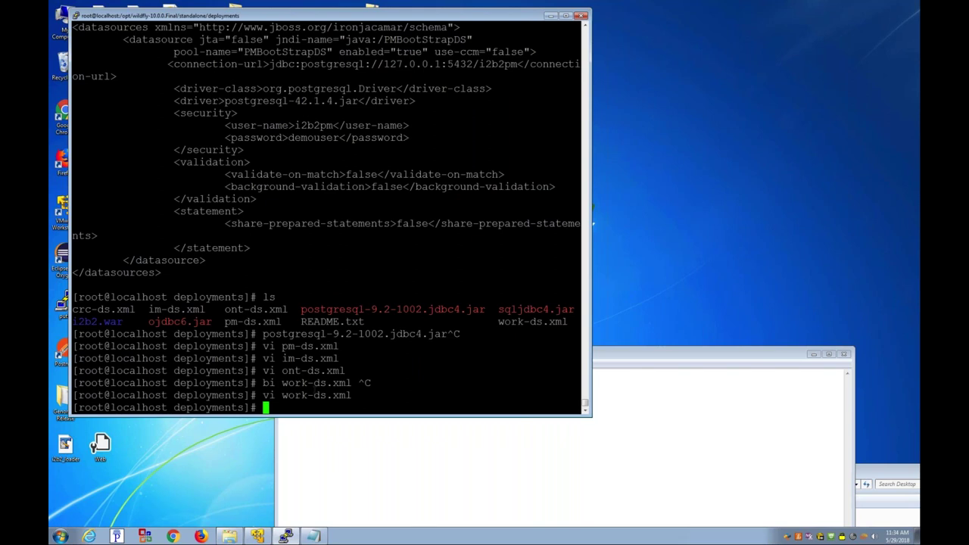
Step: Open crc-ds.xml in vi and swap its first driver for postgresql-9.2-1002.jdbc4.jar
{"action": "type", "text": "ci crc-ds.xml"}
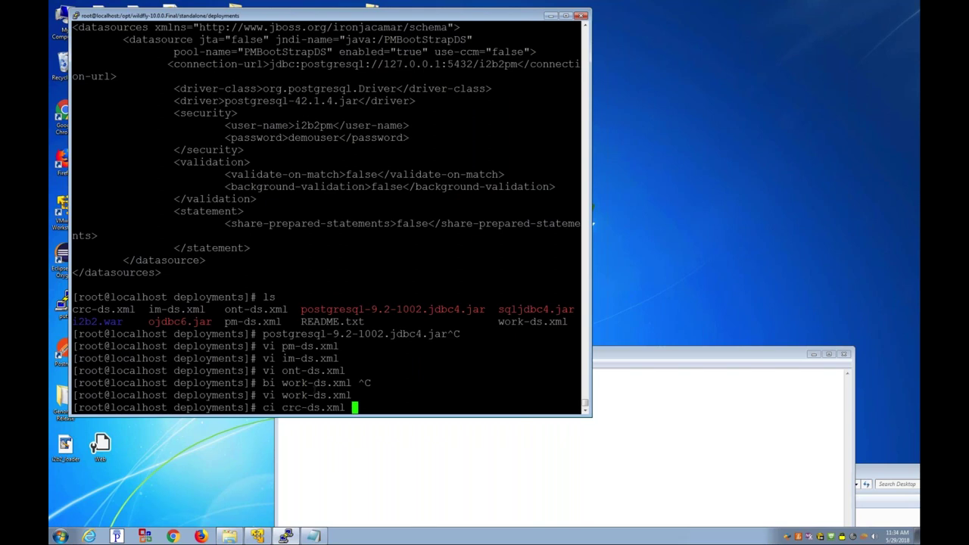
{"action": "key", "text": "Return"}
{"action": "type", "text": "vi crc-ds.xml"}
{"action": "key", "text": "Return"}
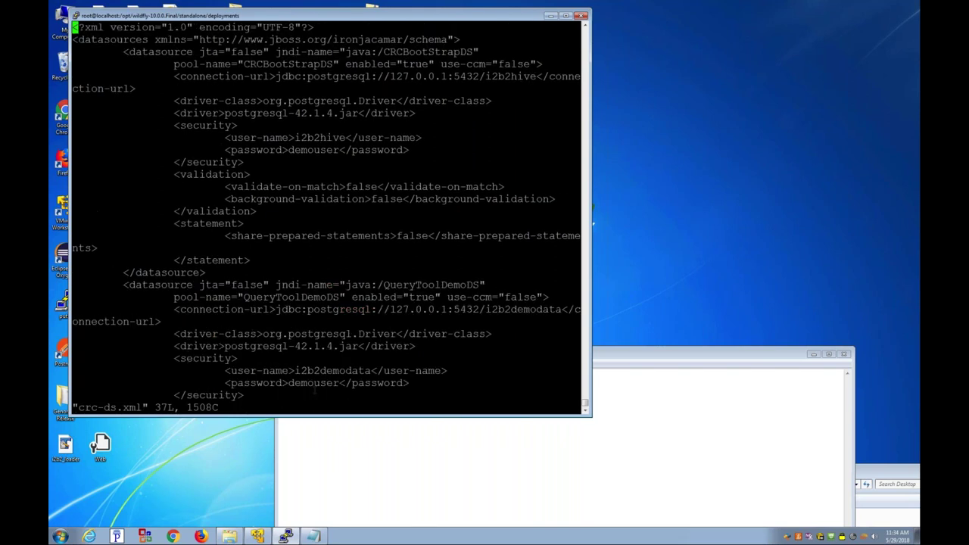
{"action": "type", "text": "/"}
{"action": "key", "text": "Return"}
{"action": "type", "text": "/postgr"}
{"action": "key", "text": "Return"}
{"action": "key", "text": "n"}
{"action": "key", "text": "n"}
{"action": "key", "text": "x"}
{"action": "key", "text": "x"}
{"action": "key", "text": "x"}
{"action": "key", "text": "x"}
{"action": "key", "text": "x"}
{"action": "key", "text": "x"}
{"action": "key", "text": "x"}
{"action": "key", "text": "x"}
{"action": "key", "text": "x"}
{"action": "key", "text": "x"}
{"action": "key", "text": "x"}
{"action": "key", "text": "x"}
{"action": "key", "text": "x"}
{"action": "key", "text": "x"}
Step: Update crc-ds.xml's second driver to the new jar name and save the file
{"action": "key", "text": "x"}
{"action": "key", "text": "x"}
{"action": "key", "text": "x"}
{"action": "key", "text": "x"}
{"action": "key", "text": "x"}
{"action": "key", "text": "x"}
{"action": "key", "text": "x"}
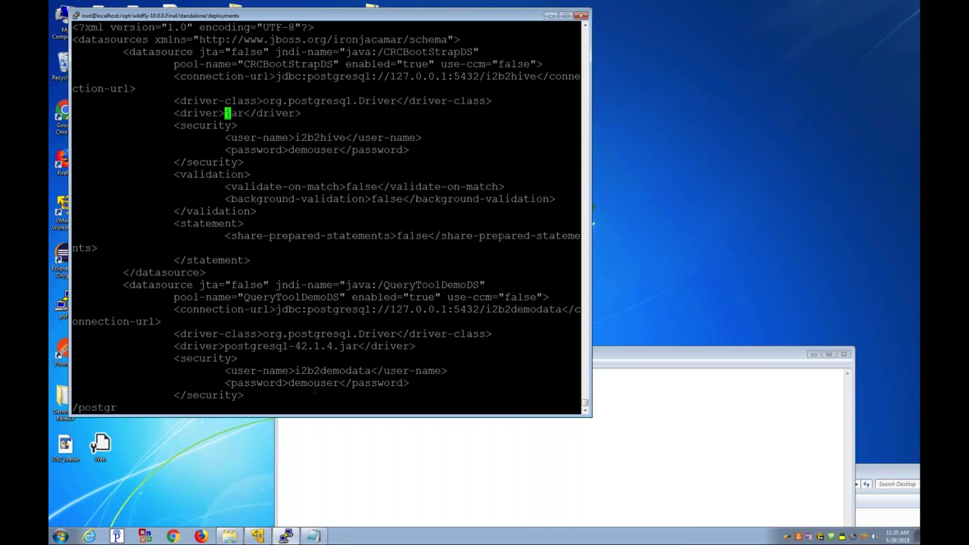
{"action": "key", "text": "i"}
{"action": "right_click", "coordinate": [314, 388]}
{"action": "key", "text": "Escape"}
{"action": "type", "text": "/postgr"}
{"action": "key", "text": "Return"}
{"action": "key", "text": "n"}
{"action": "key", "text": "n"}
{"action": "key", "text": "x"}
{"action": "key", "text": "x"}
{"action": "key", "text": "x"}
{"action": "key", "text": "x"}
{"action": "key", "text": "x"}
{"action": "key", "text": "x"}
{"action": "key", "text": "x"}
{"action": "key", "text": "x"}
{"action": "key", "text": "x"}
{"action": "key", "text": "x"}
{"action": "key", "text": "x"}
{"action": "key", "text": "x"}
{"action": "key", "text": "x"}
{"action": "key", "text": "x"}
{"action": "key", "text": "x"}
{"action": "key", "text": "x"}
{"action": "key", "text": "x"}
{"action": "key", "text": "x"}
{"action": "key", "text": "x"}
{"action": "key", "text": "x"}
{"action": "key", "text": "x"}
{"action": "key", "text": "i"}
{"action": "right_click", "coordinate": [314, 389]}
{"action": "key", "text": "Escape"}
{"action": "type", "text": ":wq"}
{"action": "key", "text": "Return"}
Step: Check the deployments listing with ls -axl, then enter and list the standalone configuration folder
{"action": "type", "text": "ls -axl"}
{"action": "key", "text": "Return"}
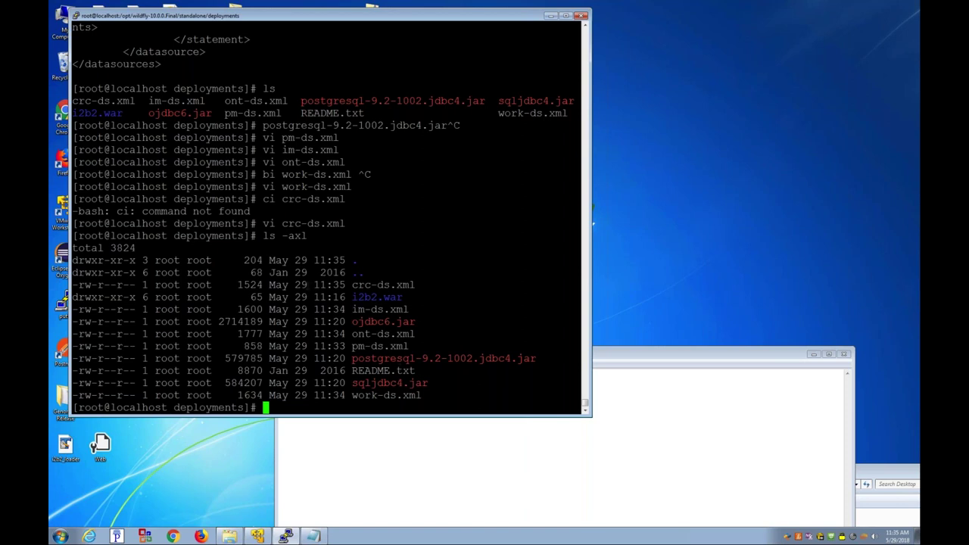
{"action": "type", "text": "cd .."}
{"action": "key", "text": "Return"}
{"action": "type", "text": "cd c"}
{"action": "key", "text": "Tab"}
{"action": "key", "text": "Return"}
{"action": "type", "text": "ls"}
{"action": "key", "text": "Return"}
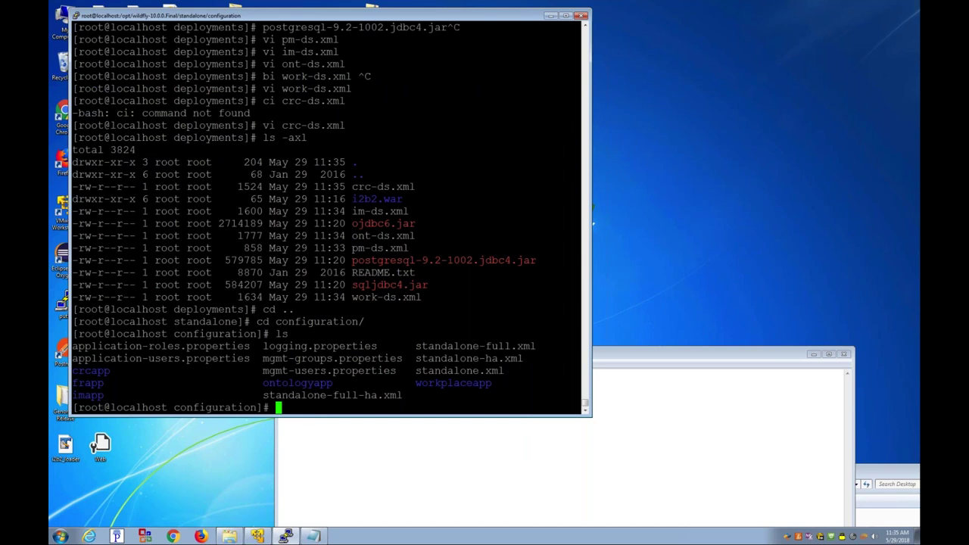
Step: Enter the crcapp folder and list its files in detail
{"action": "type", "text": "cd c"}
{"action": "key", "text": "Tab"}
{"action": "key", "text": "Return"}
{"action": "type", "text": "ls"}
{"action": "key", "text": "Return"}
{"action": "type", "text": "ls -axl"}
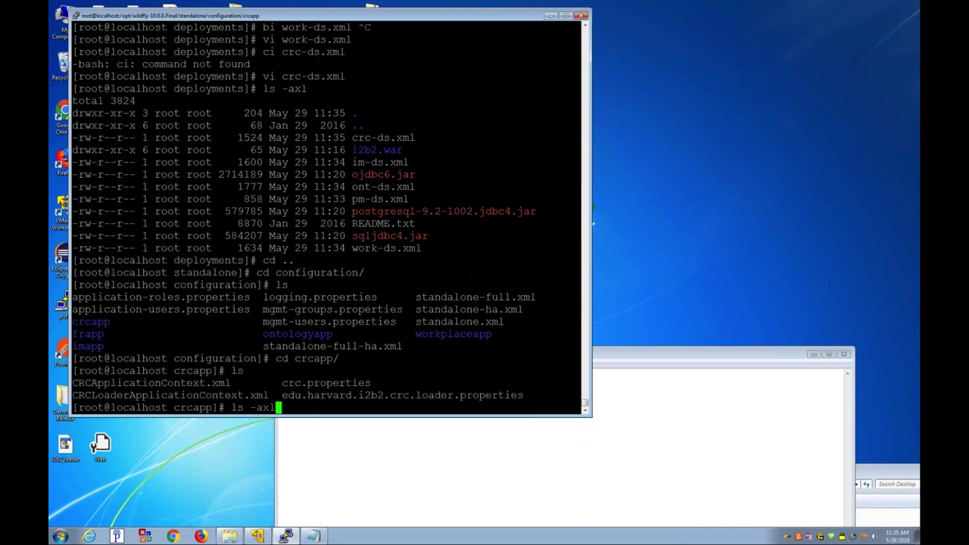
{"action": "key", "text": "Return"}
Step: Review crc.properties (PMService address, servertype ORACLE, schemaname i2b2hive) and open it in vi
{"action": "type", "text": "vi"}
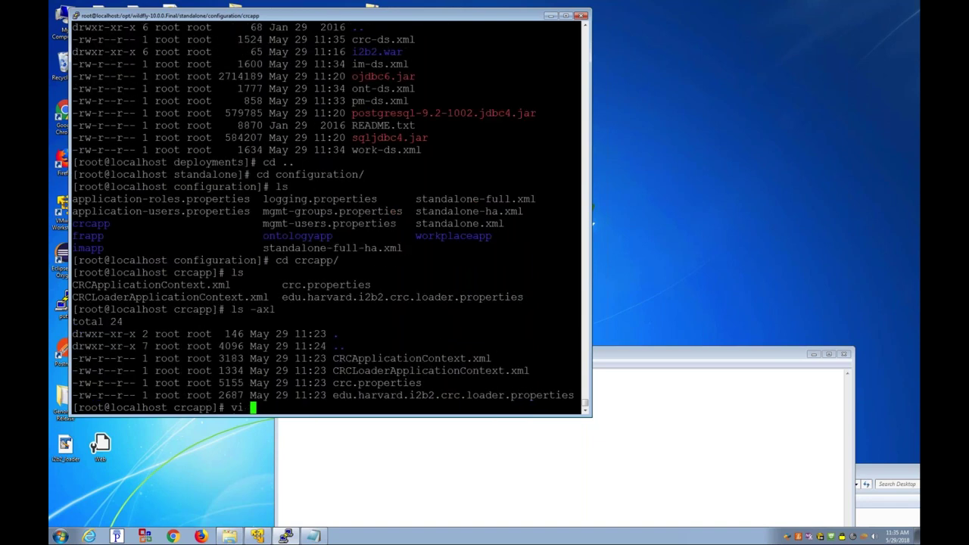
{"action": "key", "text": "ctrl+c"}
{"action": "type", "text": "more crc.properties"}
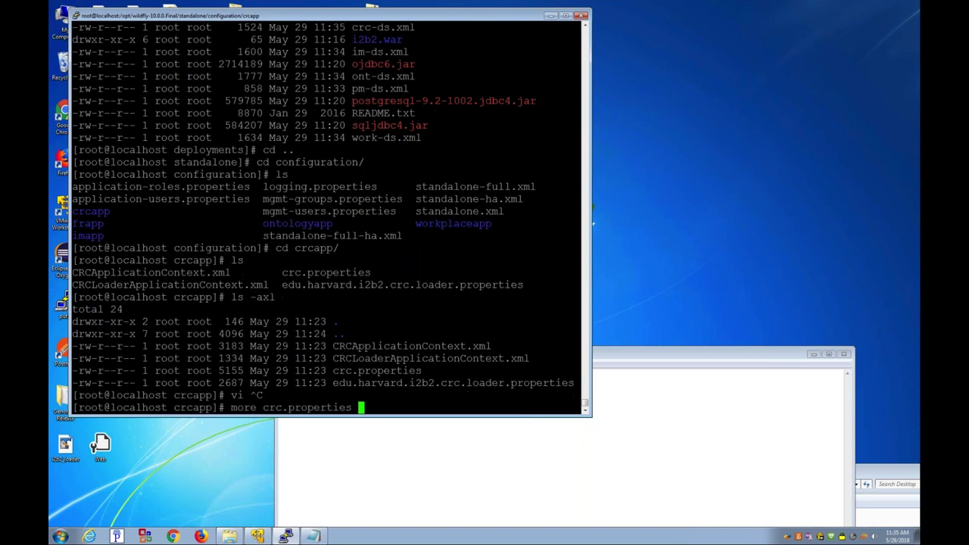
{"action": "key", "text": "Return"}
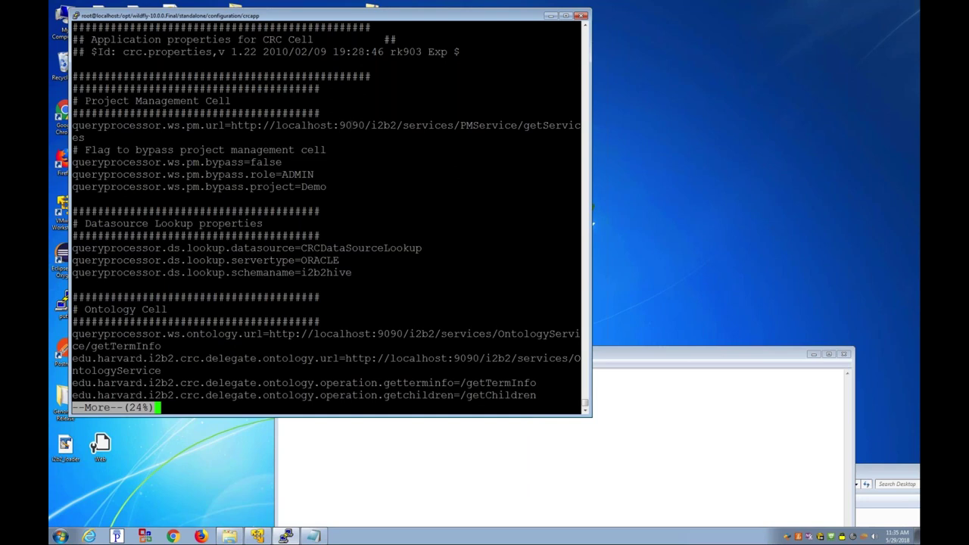
{"action": "left_click_drag", "start_coordinate": [581, 125], "coordinate": [341, 125]}
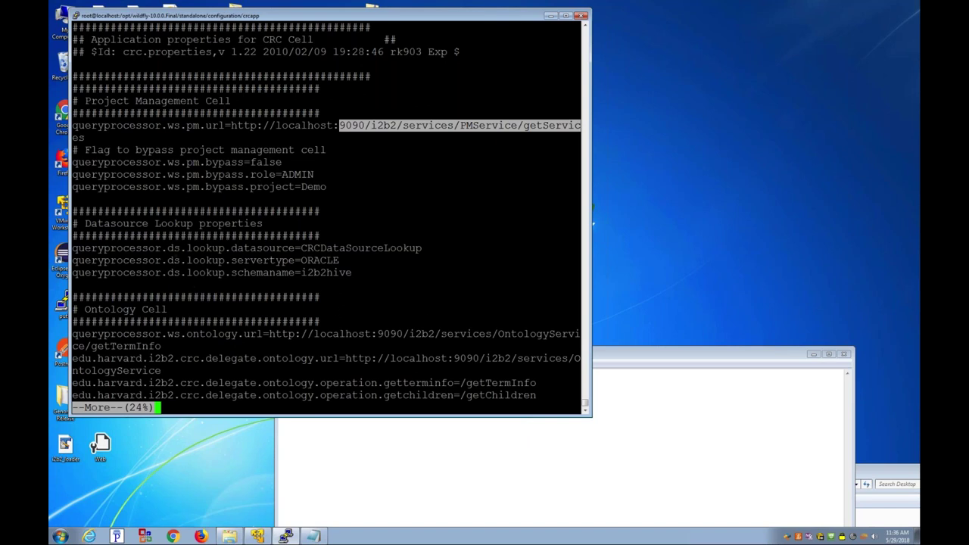
{"action": "double_click", "coordinate": [316, 260]}
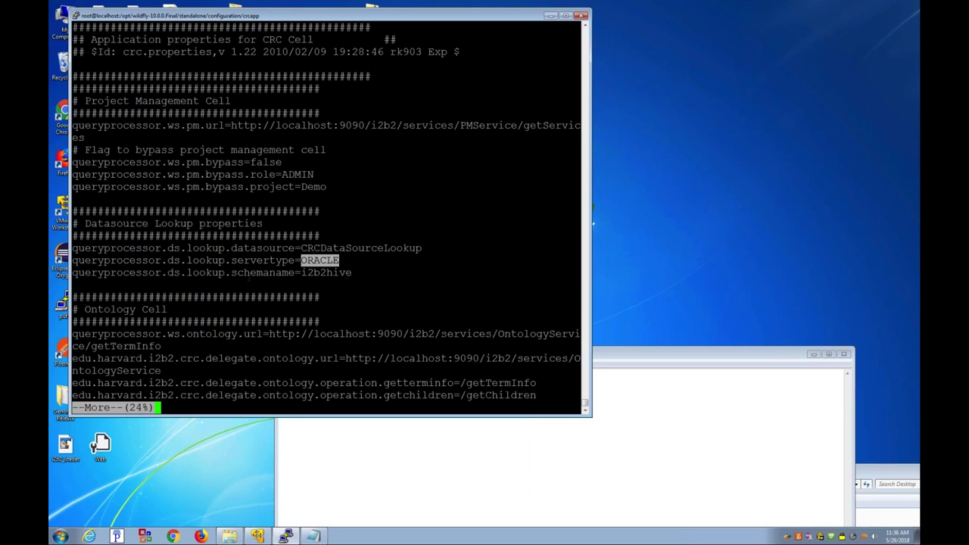
{"action": "double_click", "coordinate": [335, 273]}
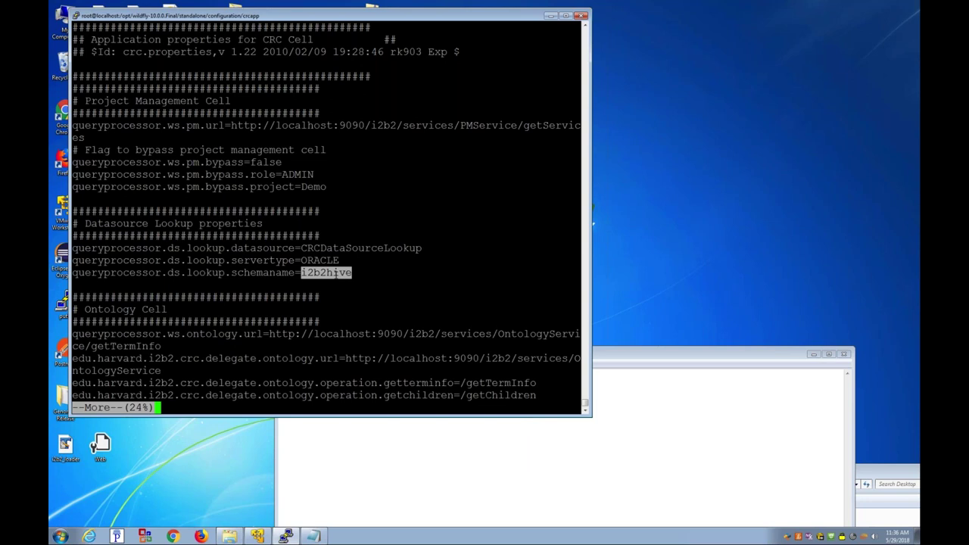
{"action": "type", "text": "q"}
{"action": "type", "text": "vi crc.properties"}
{"action": "key", "text": "Return"}
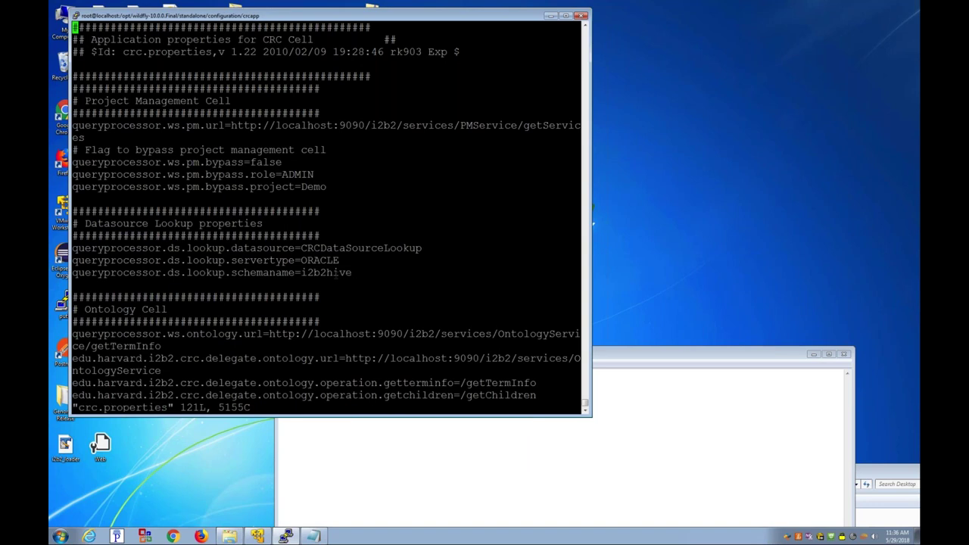
Step: Change the servertype value from ORACLE to POSTGRESQL
{"action": "key", "text": "i"}
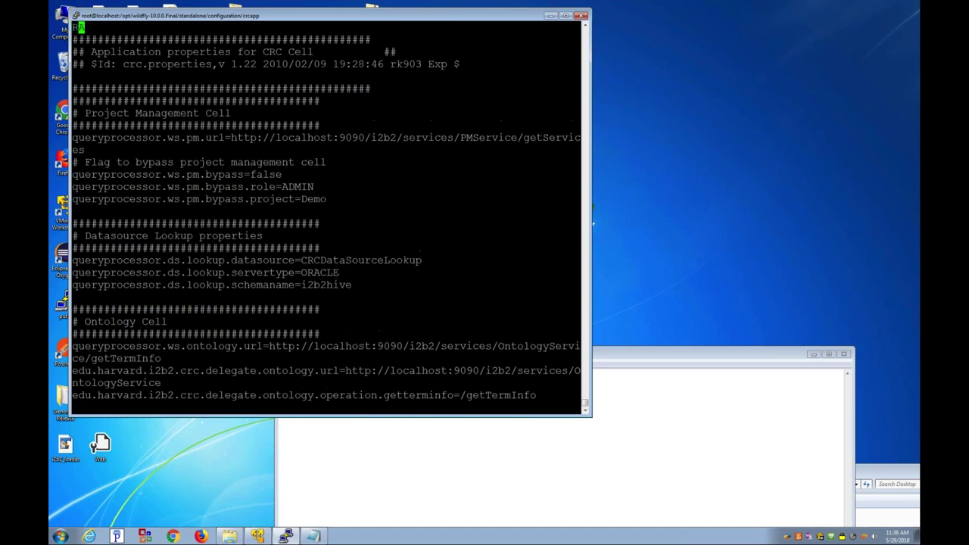
{"action": "key", "text": "Escape"}
{"action": "type", "text": "u"}
{"action": "type", "text": "/ORAC"}
{"action": "key", "text": "Return"}
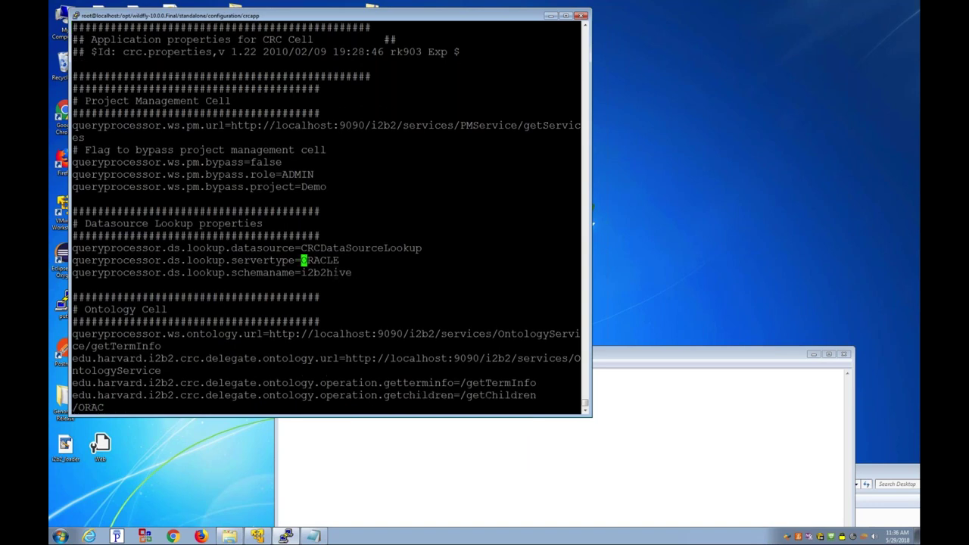
{"action": "type", "text": "DiPOSTGRE"}
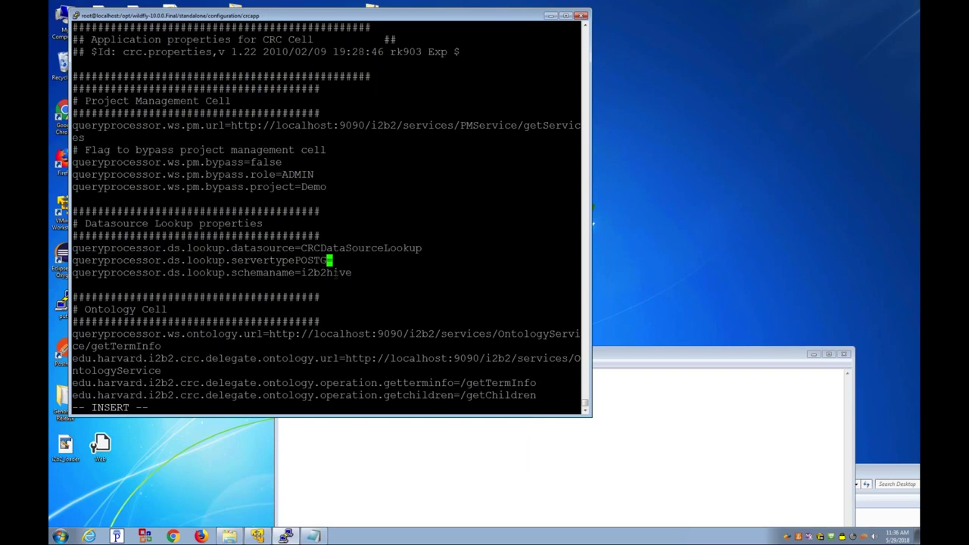
{"action": "type", "text": "SQL`u"}
{"action": "key", "text": "Escape"}
{"action": "type", "text": "uaPOSTGRESQL"}
{"action": "key", "text": "Escape"}
Step: Replace the schemaname i2b2hive with public
{"action": "key", "text": "j"}
{"action": "key", "text": "h"}
{"action": "key", "text": "h"}
{"action": "key", "text": "h"}
{"action": "key", "text": "h"}
{"action": "key", "text": "h"}
{"action": "key", "text": "h"}
{"action": "key", "text": "h"}
{"action": "type", "text": "Dapubic"}
{"action": "key", "text": "Left"}
{"action": "key", "text": "Left"}
{"action": "type", "text": "l"}
{"action": "key", "text": "Right"}
{"action": "key", "text": "Right"}
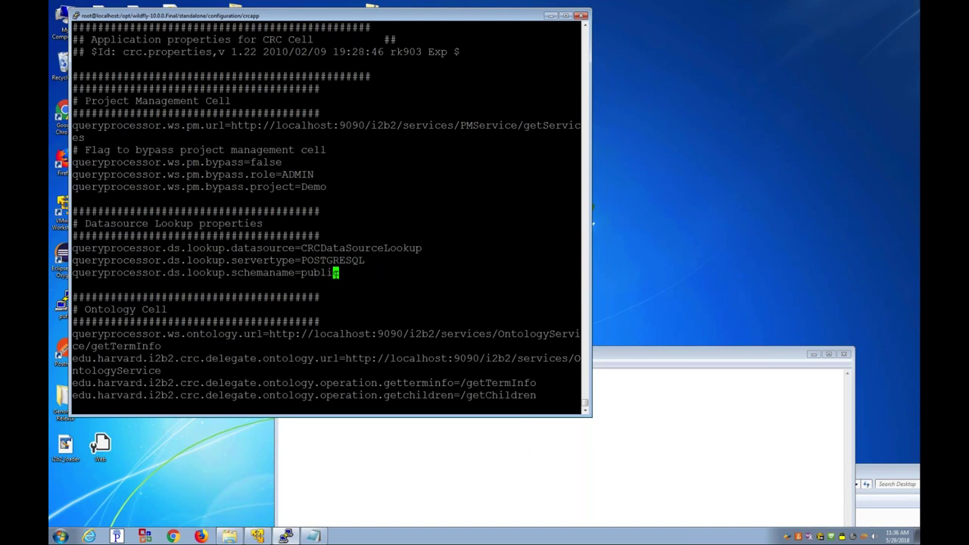
Step: Save and quit crc.properties, then list the crcapp files again
{"action": "type", "text": ":w"}
{"action": "key", "text": "Return"}
{"action": "type", "text": ":q"}
{"action": "key", "text": "Return"}
{"action": "type", "text": "ls -alx"}
{"action": "key", "text": "Return"}
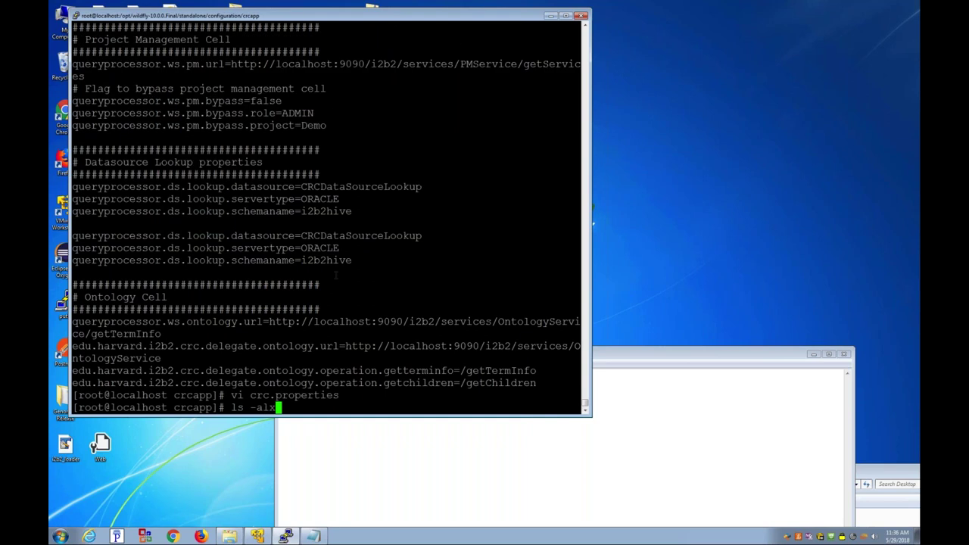
Step: Page through CRCApplicationContext.xml, checking its result generator entries
{"action": "type", "text": "more "}
{"action": "type", "text": "CRC"}
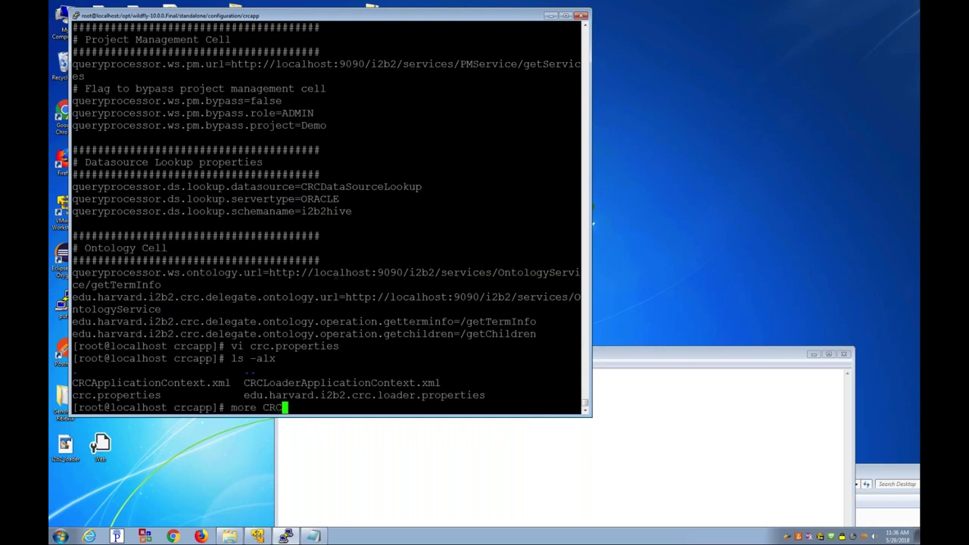
{"action": "key", "text": "Return"}
{"action": "key", "text": "Up"}
{"action": "type", "text": "A"}
{"action": "key", "text": "Tab"}
{"action": "key", "text": "Return"}
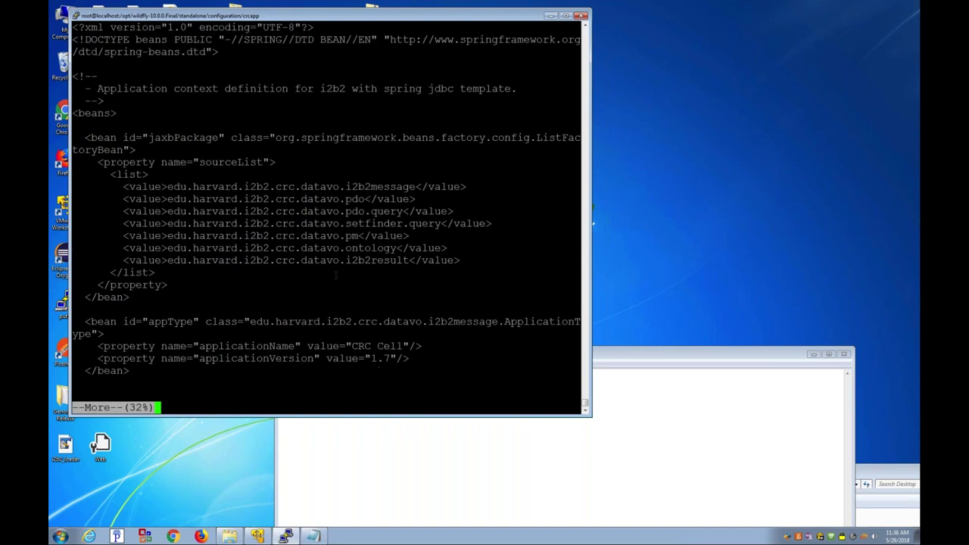
{"action": "key", "text": "space"}
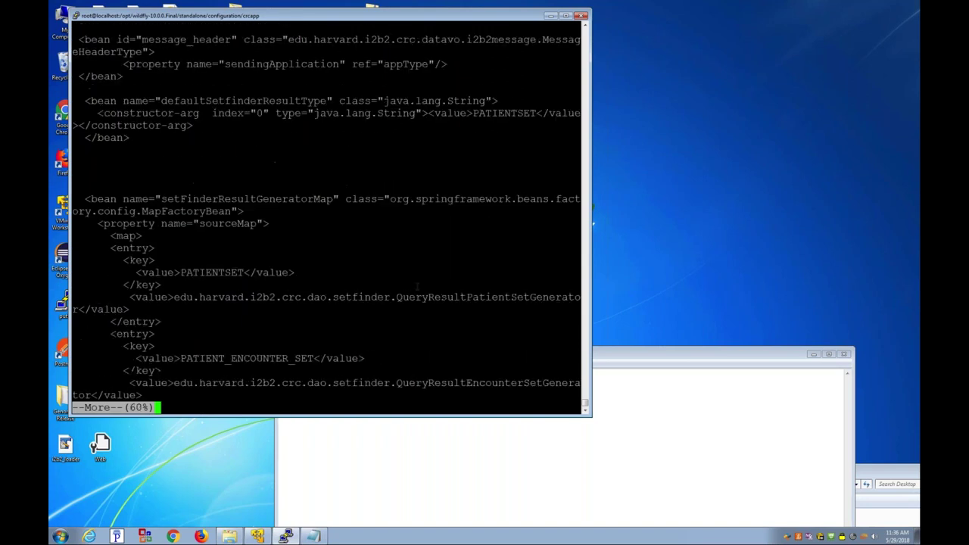
{"action": "key", "text": "space"}
{"action": "key", "text": "space"}
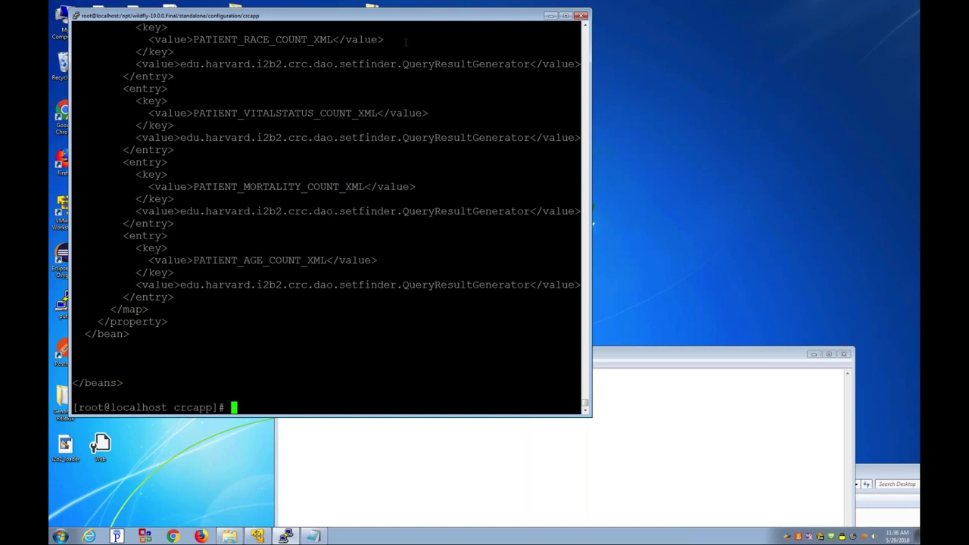
{"action": "left_click_drag", "start_coordinate": [302, 65], "coordinate": [313, 159]}
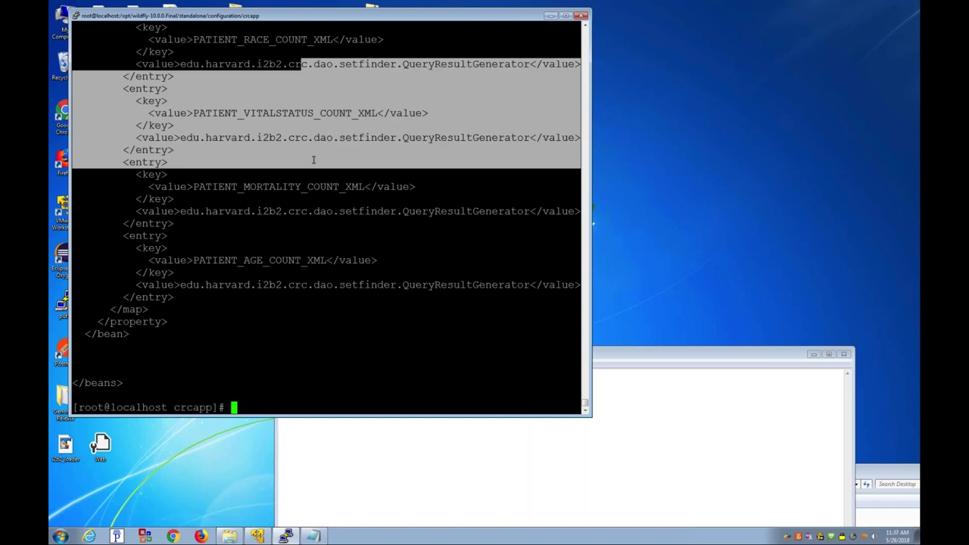
Step: Page through the edited crc.properties to its end, noting Analysis Queue and lockout settings
{"action": "type", "text": "ls -axl"}
{"action": "key", "text": "Return"}
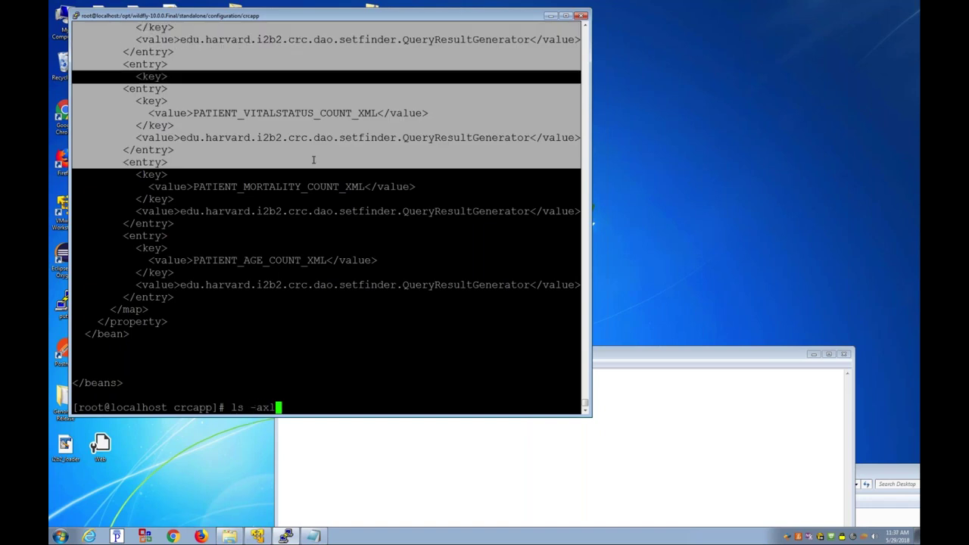
{"action": "type", "text": "more crc.properties"}
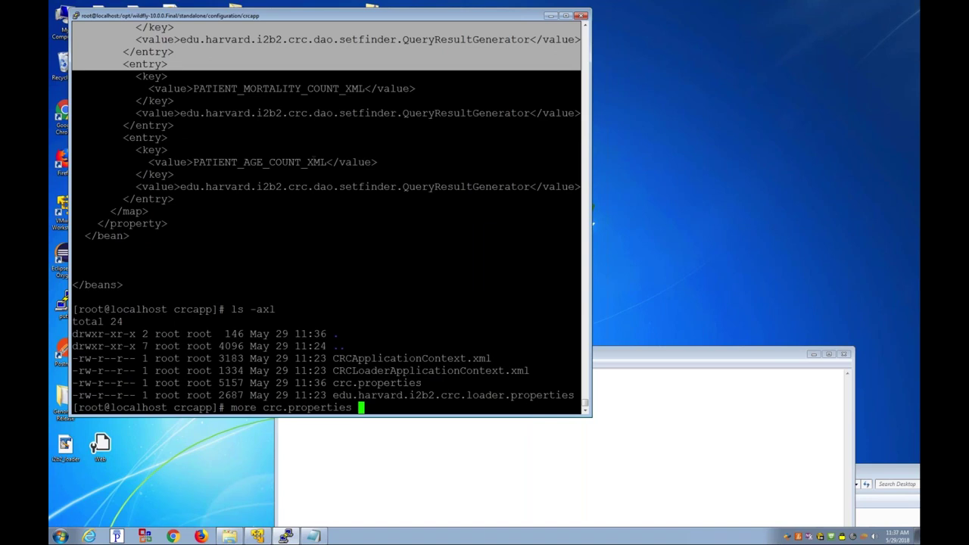
{"action": "key", "text": "Return"}
{"action": "key", "text": "space"}
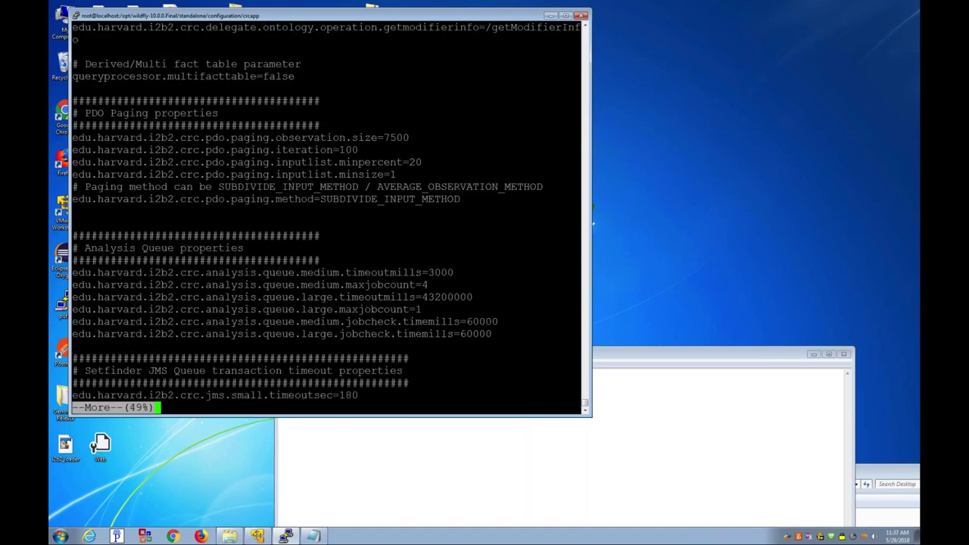
{"action": "left_click_drag", "start_coordinate": [72, 271], "coordinate": [390, 337]}
{"action": "left_click", "coordinate": [390, 337]}
{"action": "key", "text": "space"}
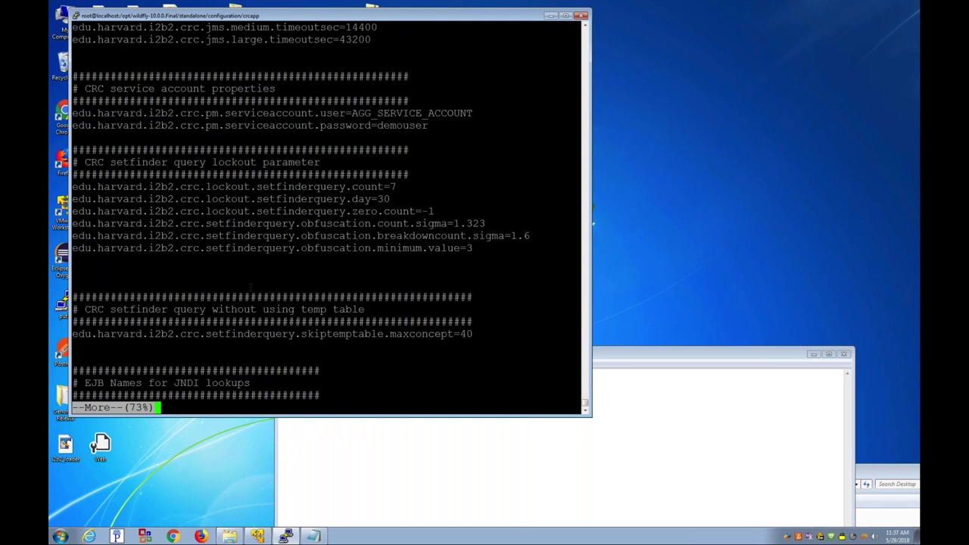
{"action": "left_click_drag", "start_coordinate": [294, 211], "coordinate": [314, 220]}
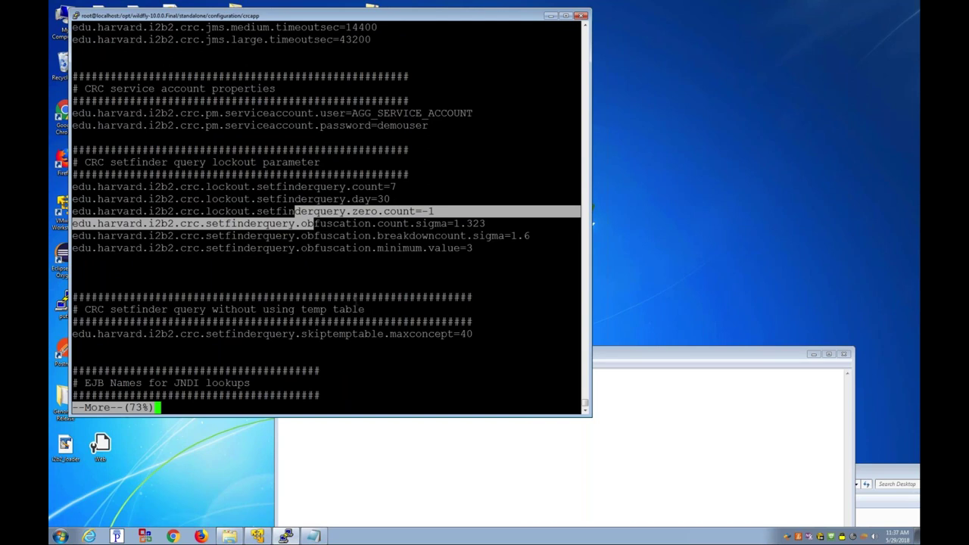
{"action": "key", "text": "space"}
{"action": "key", "text": "space"}
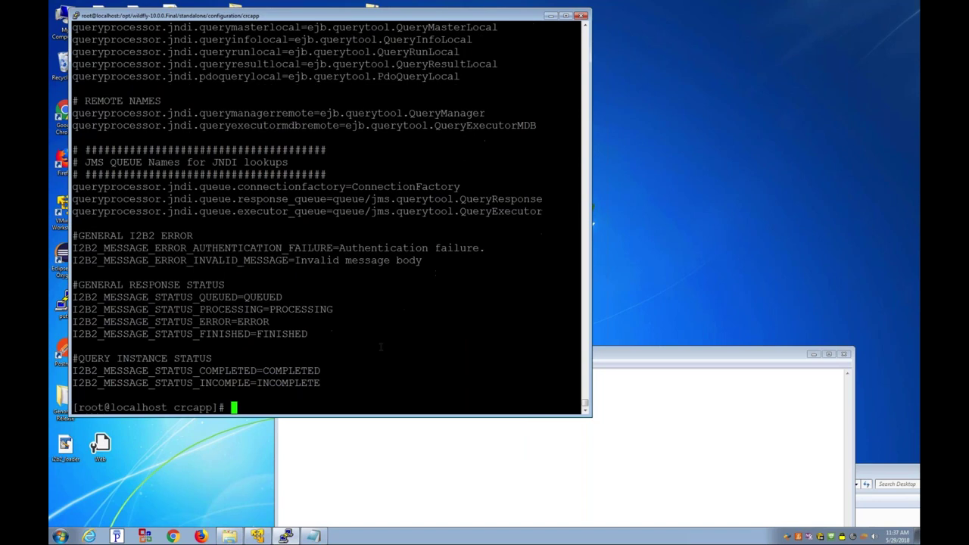
Step: Go up from crcapp to the configuration folder
{"action": "type", "text": "cd .."}
{"action": "key", "text": "Return"}
{"action": "type", "text": "l"}
{"action": "key", "text": "Return"}
Step: Move into the ontologyapp folder and list its files
{"action": "type", "text": "ls"}
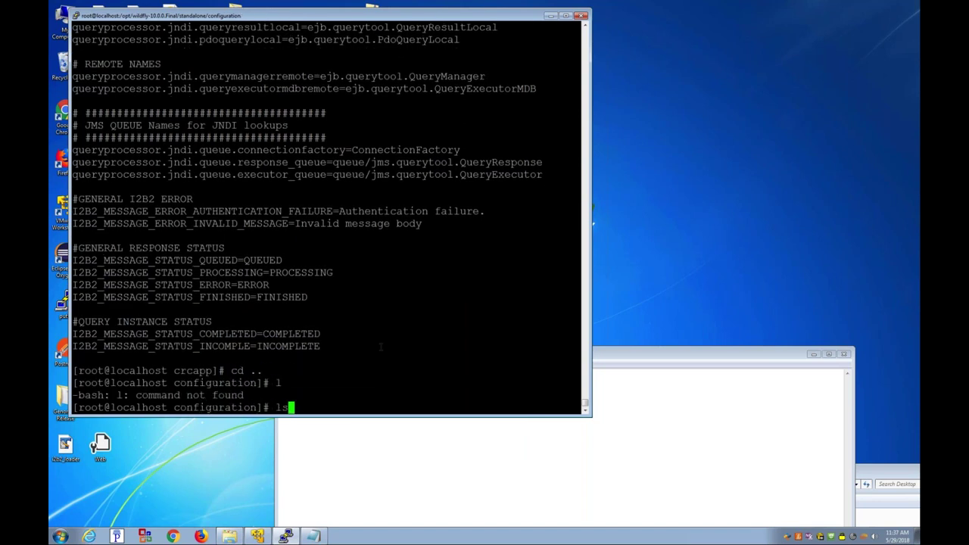
{"action": "key", "text": "Return"}
{"action": "type", "text": "cd ontologyapp/"}
{"action": "key", "text": "Tab"}
{"action": "key", "text": "Return"}
{"action": "type", "text": "lho"}
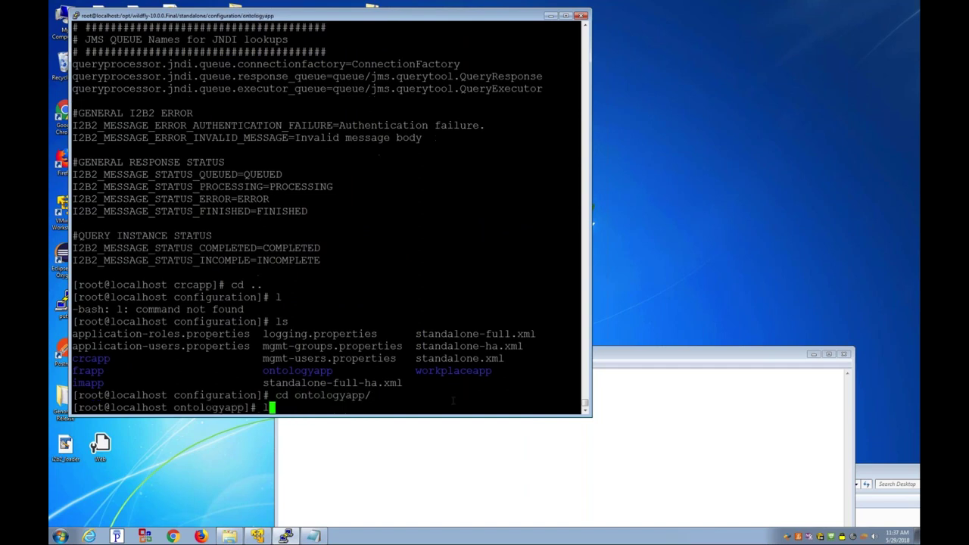
{"action": "type", "text": "s"}
{"action": "key", "text": "Return"}
Step: Change the metadata schema in ontology.properties from i2b2hive to public and save
{"action": "type", "text": "vi on"}
{"action": "key", "text": "Tab"}
{"action": "key", "text": "Return"}
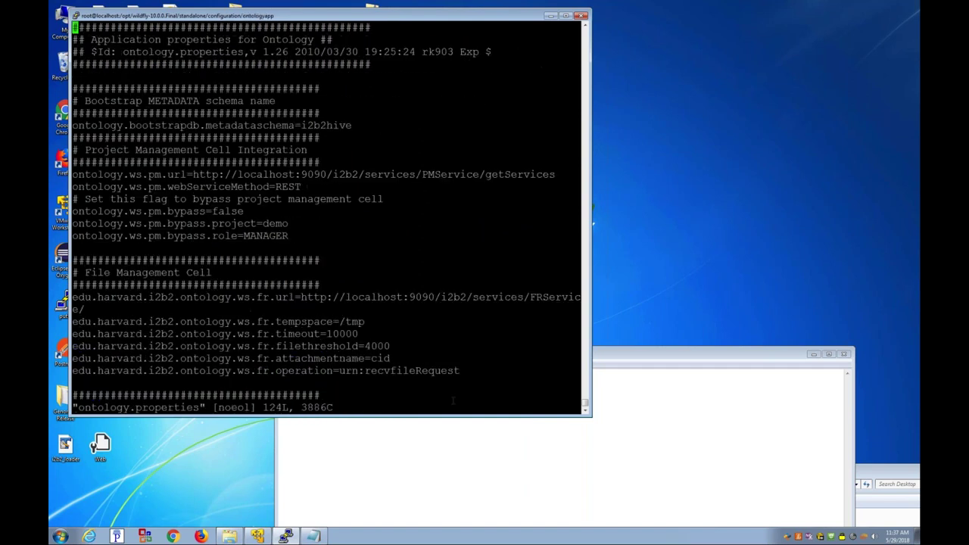
{"action": "type", "text": "/i2b2"}
{"action": "key", "text": "Return"}
{"action": "type", "text": "dwapublic"}
{"action": "key", "text": "Escape"}
{"action": "type", "text": ":wq"}
{"action": "key", "text": "Return"}
Step: Move into the workplaceapp folder and list its files
{"action": "type", "text": "cd ../wo"}
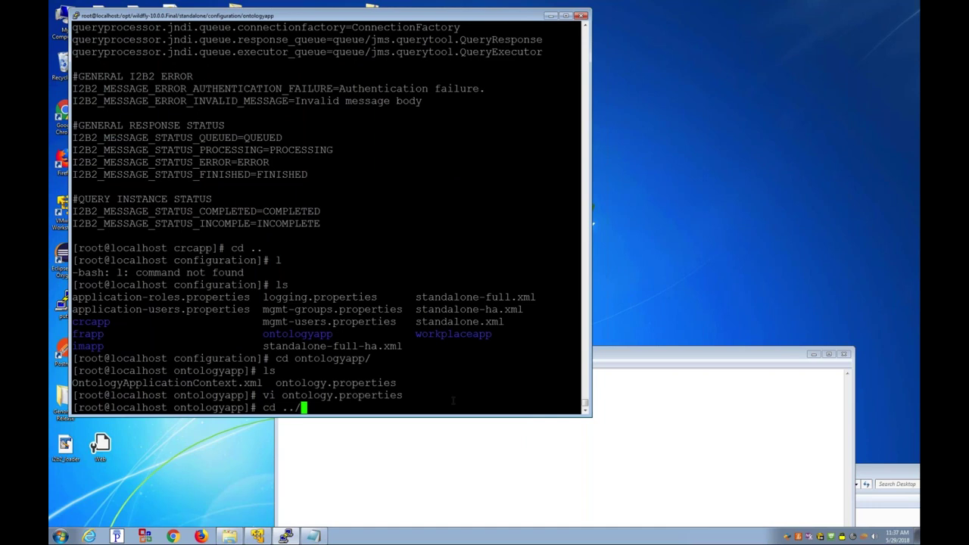
{"action": "key", "text": "Tab"}
{"action": "key", "text": "Return"}
{"action": "type", "text": "lho"}
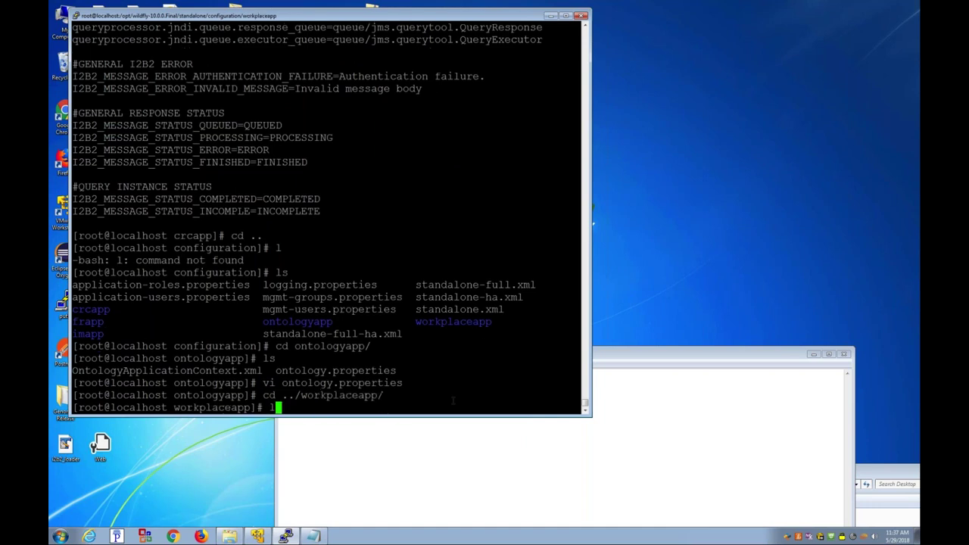
{"action": "type", "text": "s"}
{"action": "key", "text": "Return"}
Step: Set workplace.bootstrapdb.metadataschema in workplace.properties to public and save
{"action": "type", "text": "vi w"}
{"action": "key", "text": "Tab"}
{"action": "key", "text": "Return"}
{"action": "type", "text": "/i2b2"}
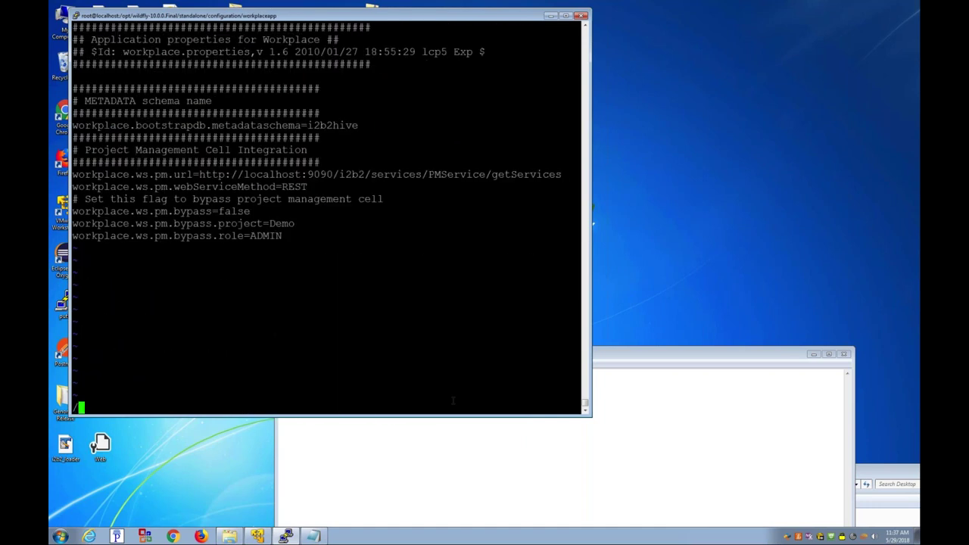
{"action": "key", "text": "Return"}
{"action": "type", "text": "Dapublic"}
{"action": "key", "text": "Escape"}
{"action": "type", "text": ":wq"}
{"action": "key", "text": "Return"}
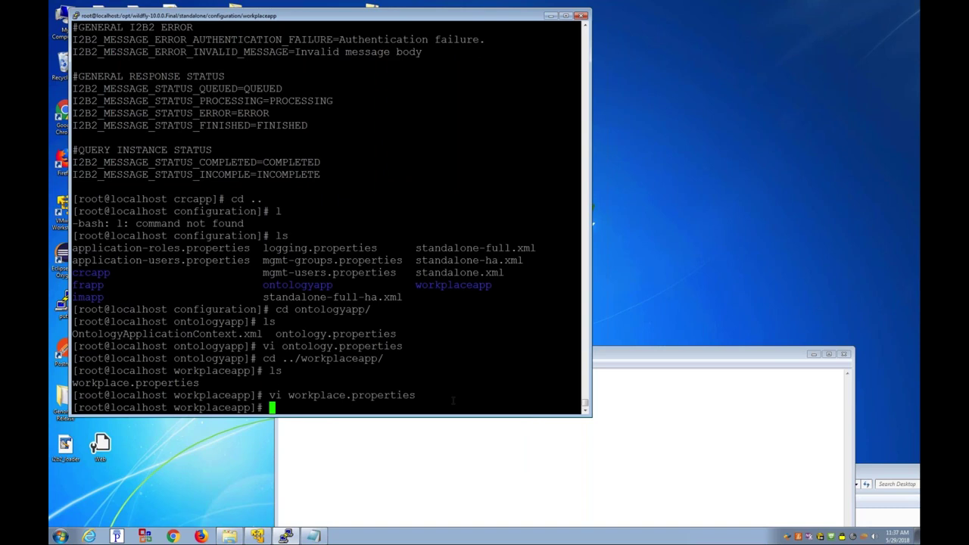
{"action": "type", "text": "cd /opt/wildfly-10.0.0.Final/"}
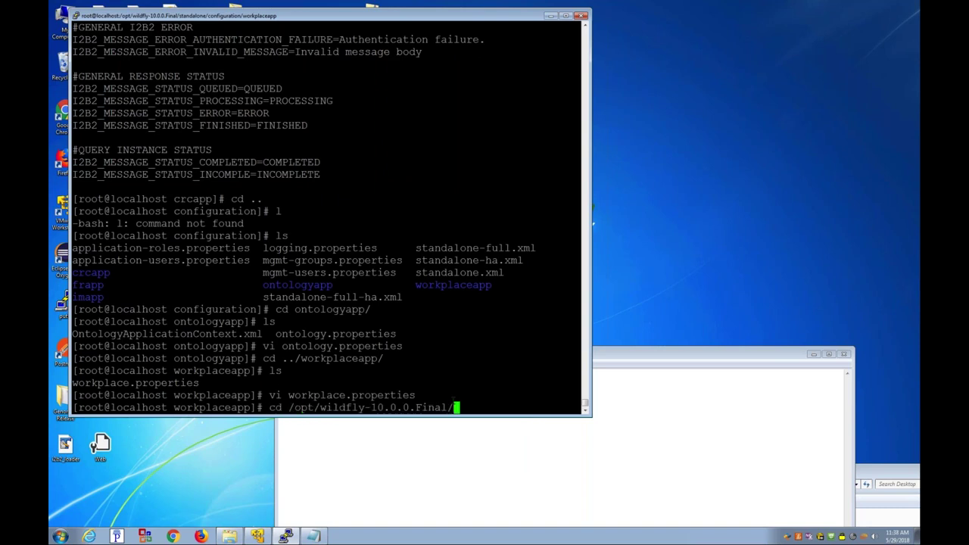
Step: Go into /opt/wildfly-10.0.0.Final/standalone and list its contents
{"action": "key", "text": "Return"}
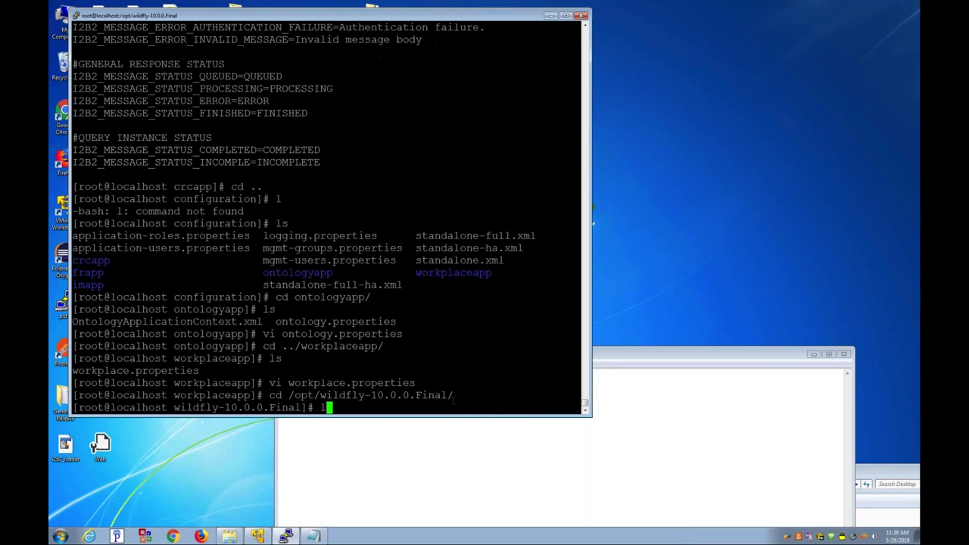
{"action": "type", "text": "ls"}
{"action": "key", "text": "Return"}
{"action": "type", "text": "cd st"}
{"action": "key", "text": "Tab"}
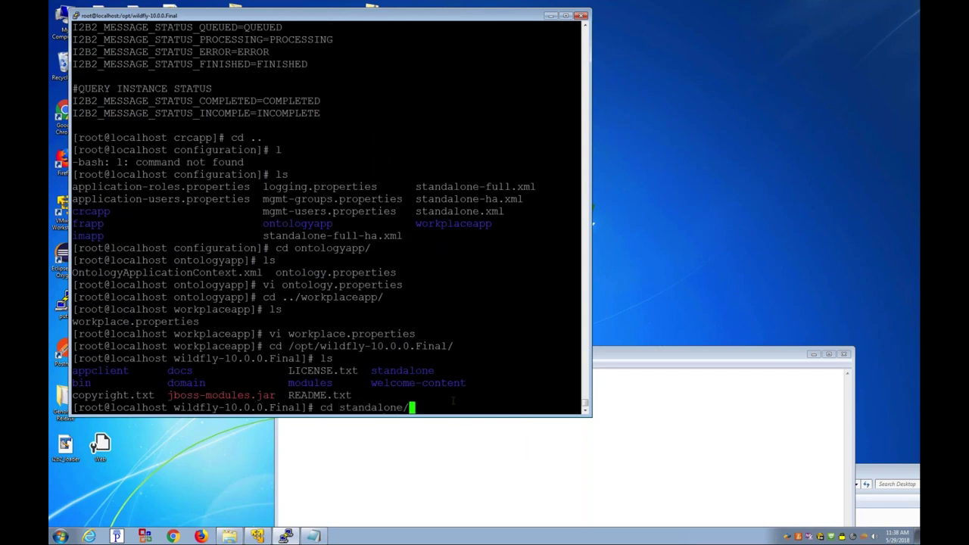
{"action": "key", "text": "Return"}
{"action": "type", "text": "ls"}
{"action": "key", "text": "Return"}
Step: Enter the configuration folder and locate standalone.xml in the listing
{"action": "type", "text": "cd conf"}
{"action": "key", "text": "Tab"}
{"action": "key", "text": "Return"}
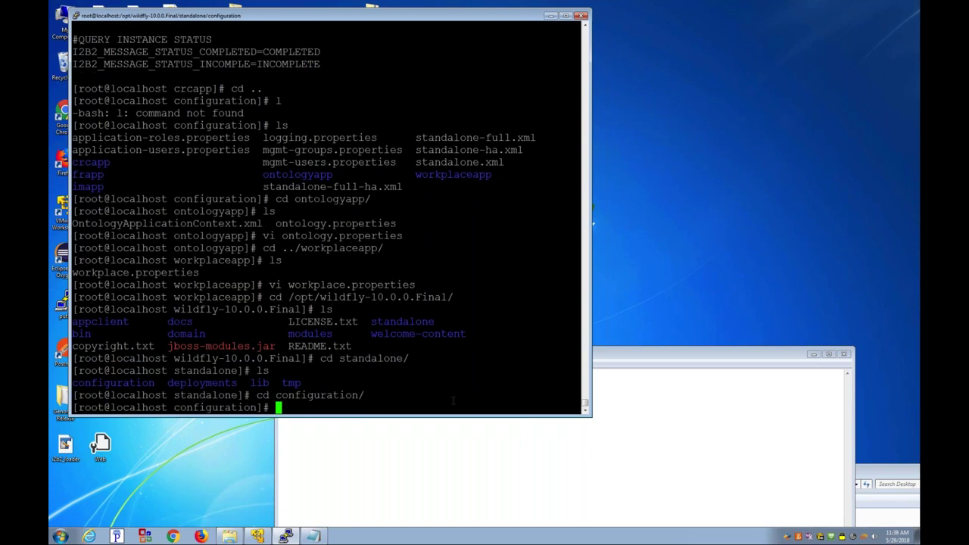
{"action": "type", "text": "ls"}
{"action": "key", "text": "Return"}
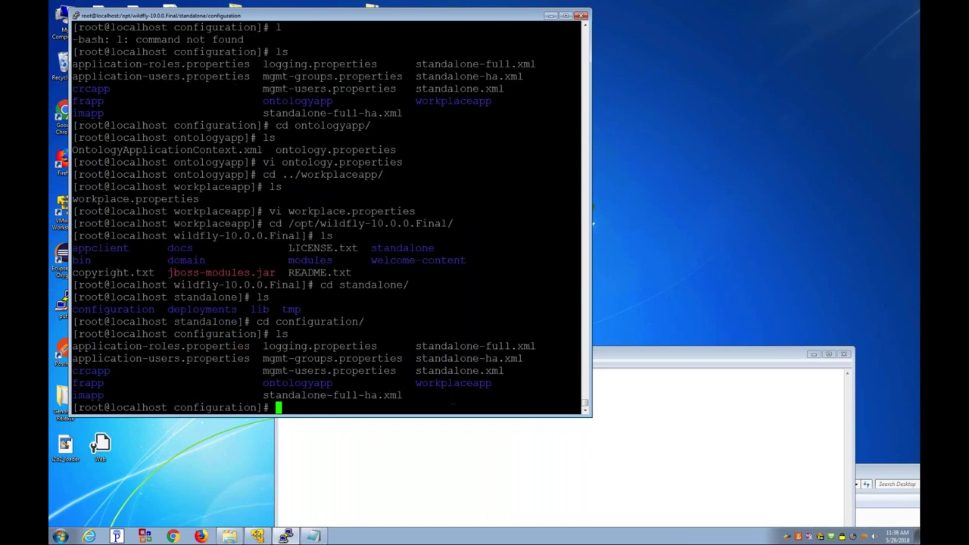
{"action": "left_click_drag", "start_coordinate": [410, 371], "coordinate": [580, 370]}
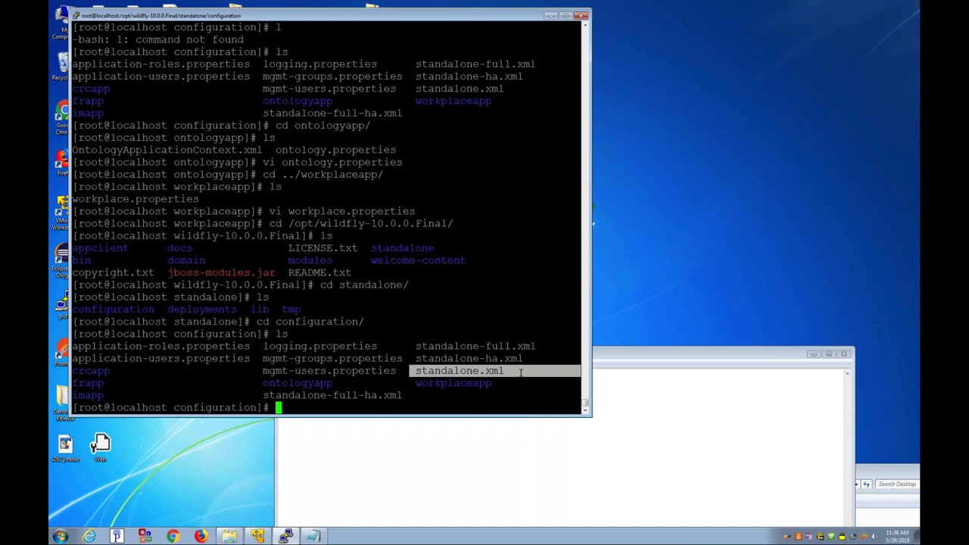
Step: Open standalone.xml in vi at the 8080 port setting
{"action": "type", "text": "vi standalone."}
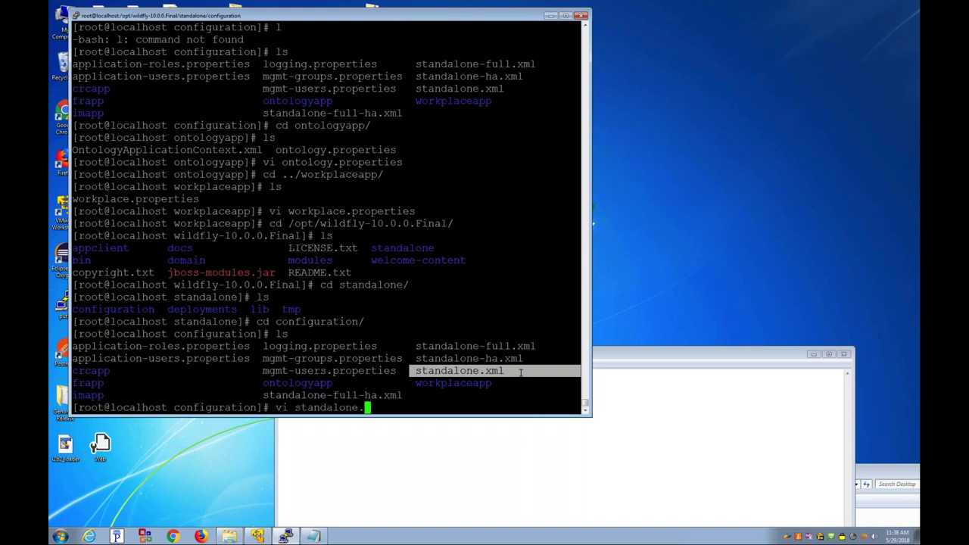
{"action": "type", "text": "X"}
{"action": "key", "text": "BackSpace"}
{"action": "type", "text": "x"}
{"action": "key", "text": "Tab"}
{"action": "key", "text": "Return"}
{"action": "type", "text": "/8080"}
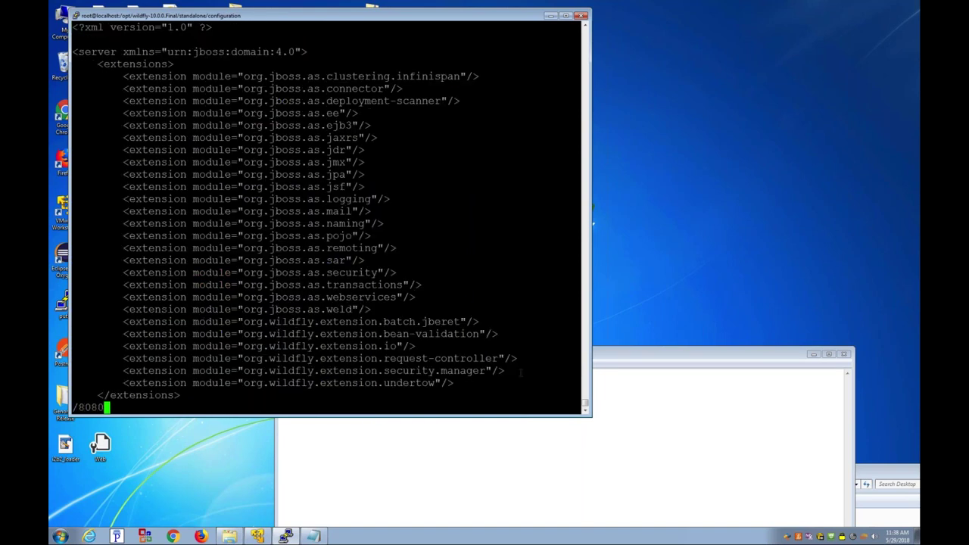
{"action": "key", "text": "Return"}
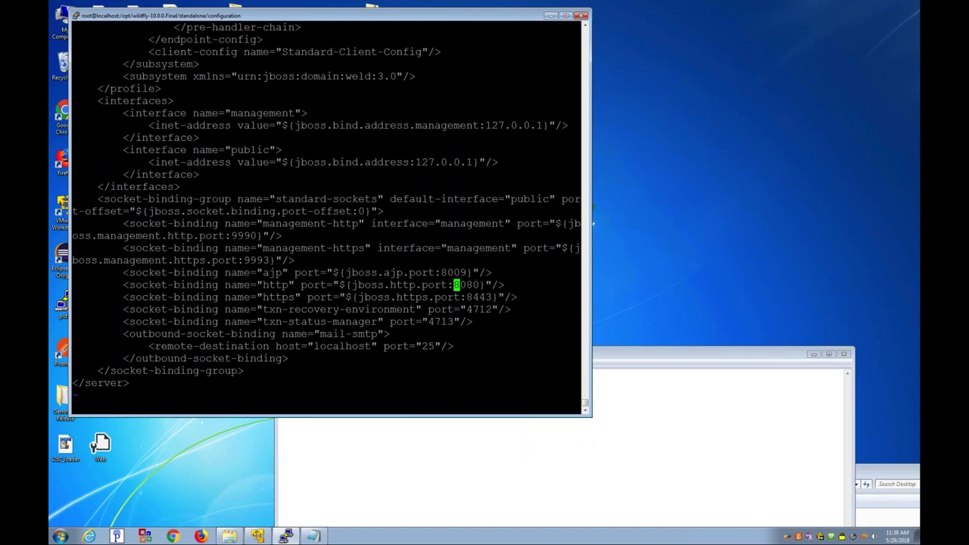
Step: Change the HTTP port from 8080 to 9090, save and quit
{"action": "type", "text": "cw"}
{"action": "type", "text": "9090"}
{"action": "key", "text": "Escape"}
{"action": "type", "text": "x:w"}
{"action": "key", "text": "Return"}
{"action": "type", "text": ":q"}
{"action": "key", "text": "Return"}
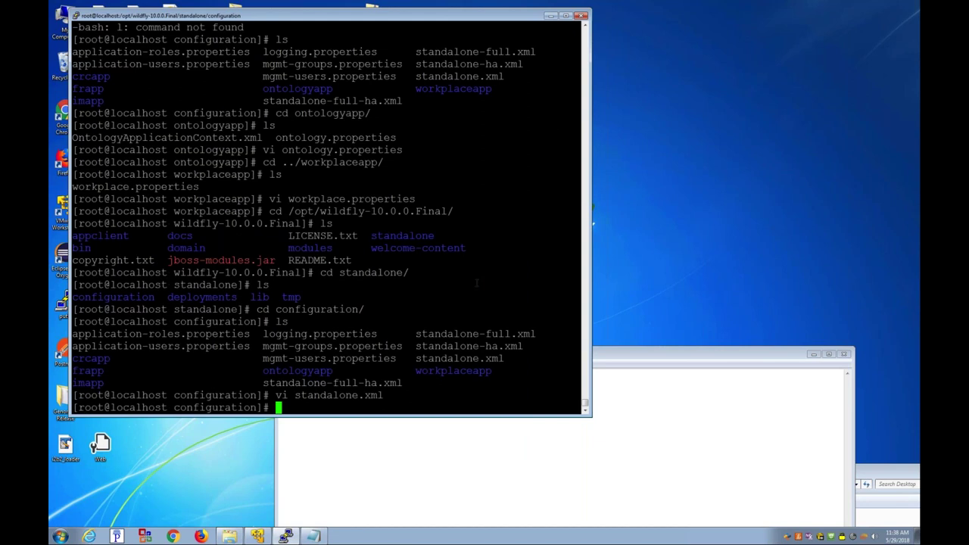
Step: From WildFly's bin folder, run ./standalone.sh -b 0.0.0.0
{"action": "type", "text": "cd ../.."}
{"action": "key", "text": "Return"}
{"action": "type", "text": "l"}
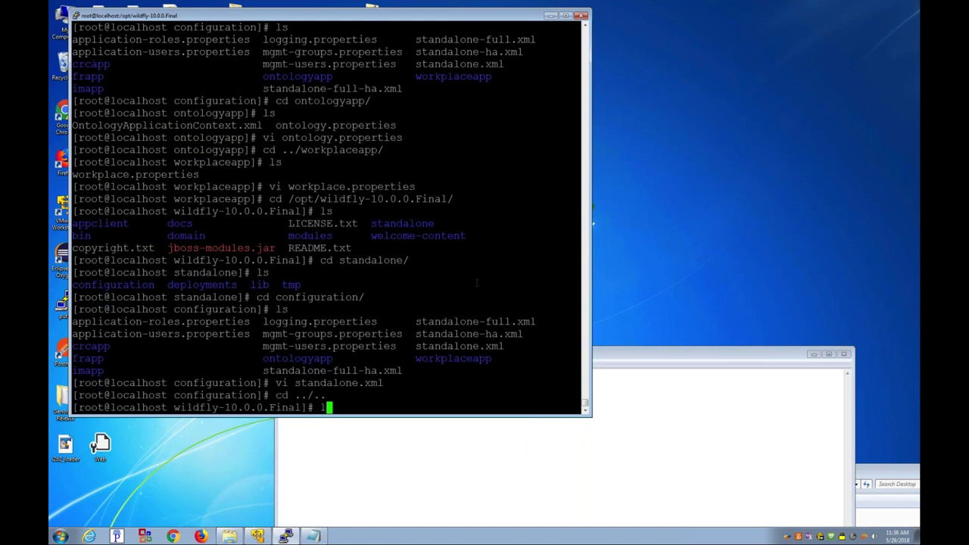
{"action": "type", "text": "s"}
{"action": "key", "text": "Return"}
{"action": "type", "text": "cd vin"}
{"action": "key", "text": "Return"}
{"action": "type", "text": "cd bin"}
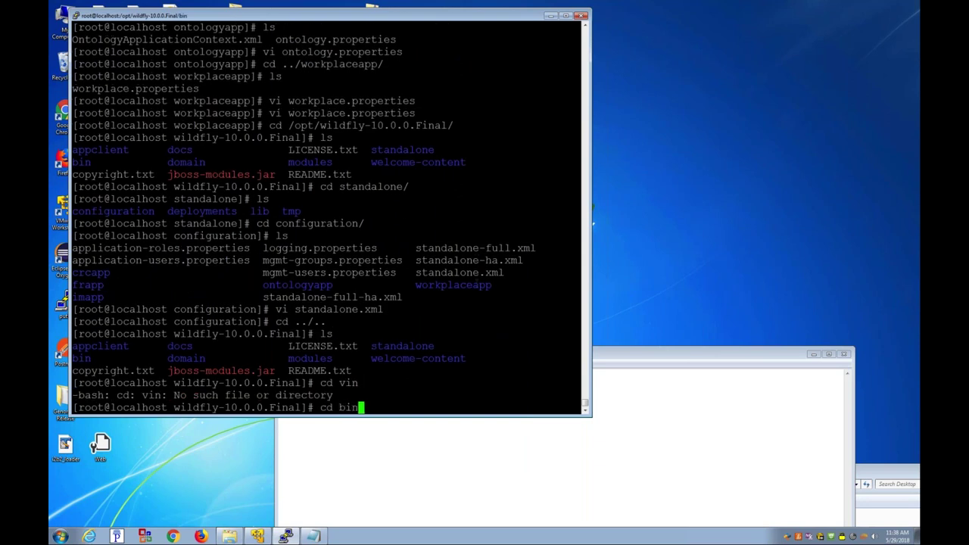
{"action": "key", "text": "Return"}
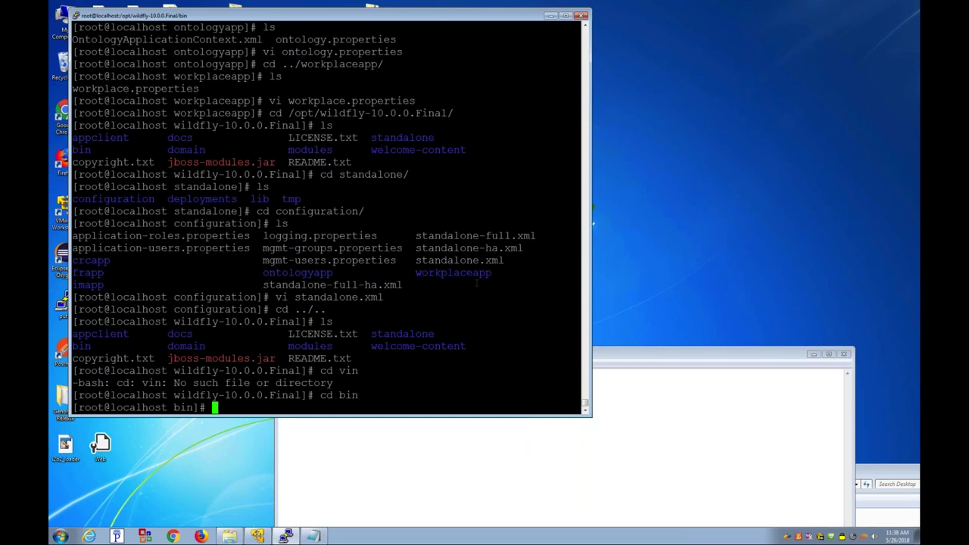
{"action": "type", "text": "./standalone.sh "}
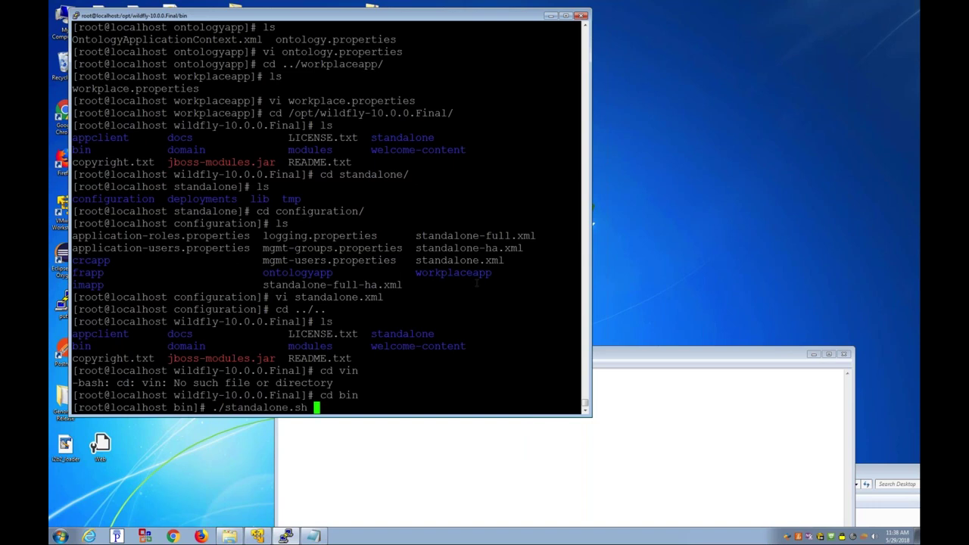
{"action": "type", "text": "-b 0.0.0.0"}
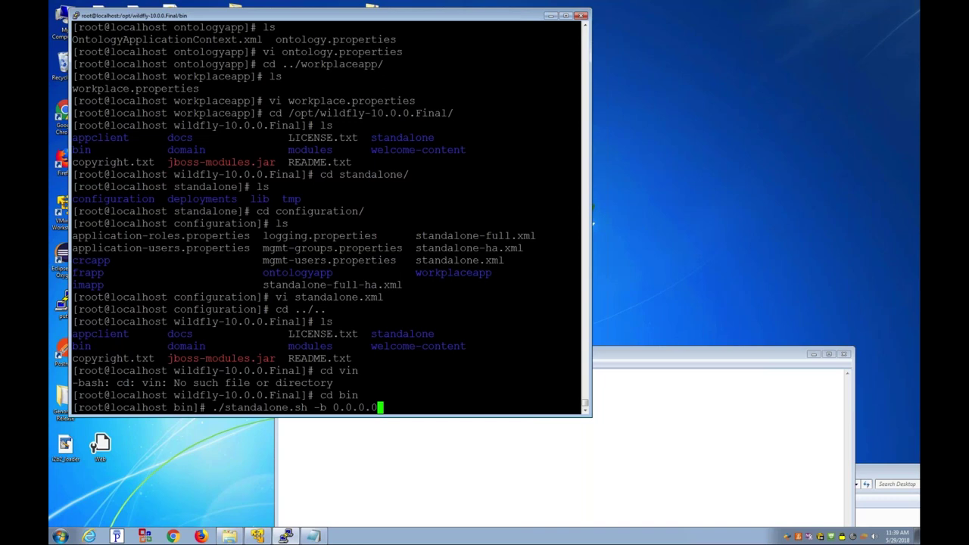
{"action": "key", "text": "Return"}
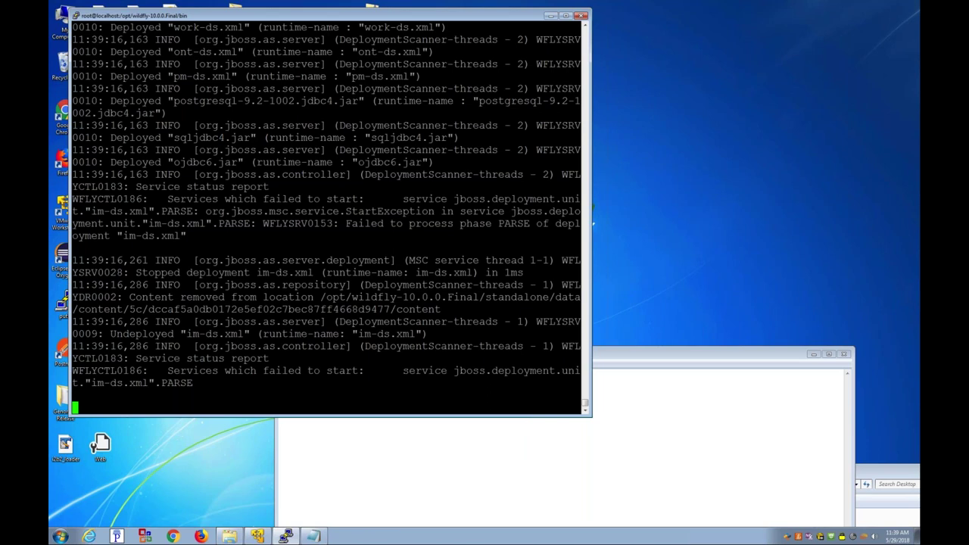
Step: Enlarge the terminal, read the im-ds.xml services-failed error, and stop WildFly
{"action": "left_click", "coordinate": [596, 415]}
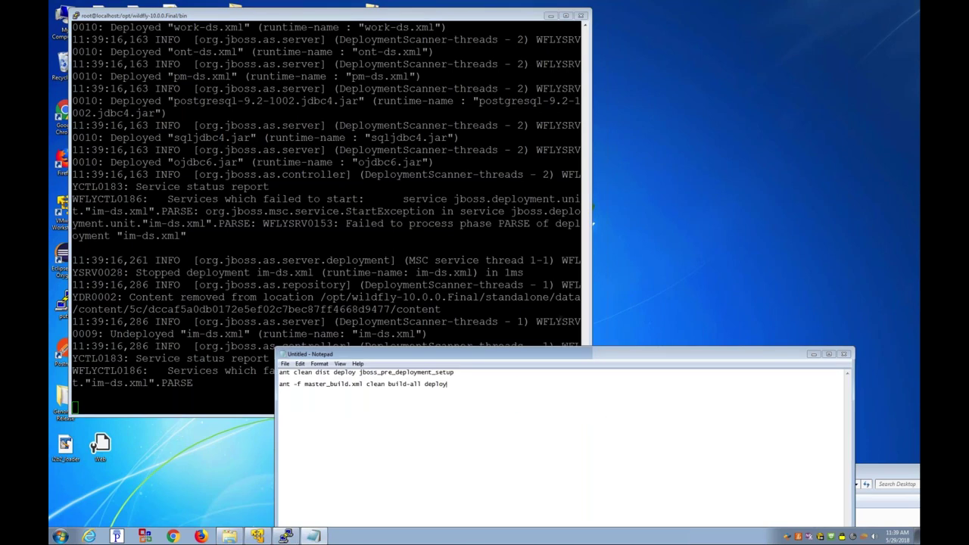
{"action": "left_click", "coordinate": [594, 414]}
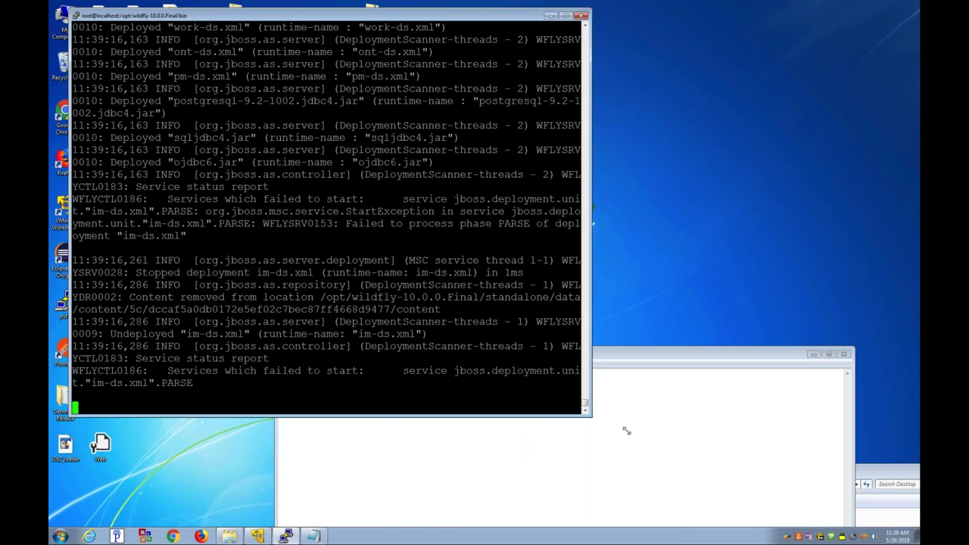
{"action": "left_click_drag", "start_coordinate": [627, 431], "coordinate": [691, 476]}
{"action": "left_click_drag", "start_coordinate": [162, 428], "coordinate": [257, 432]}
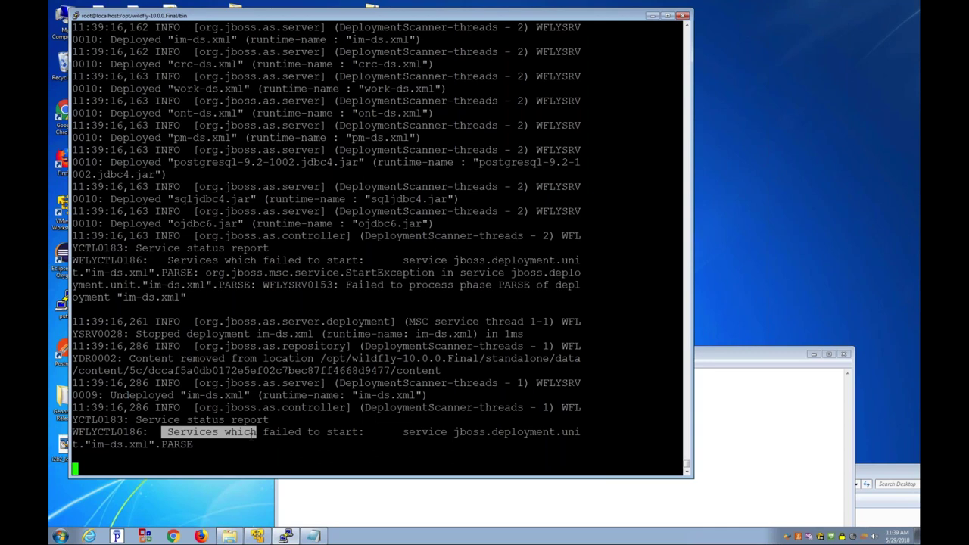
{"action": "left_click", "coordinate": [203, 435]}
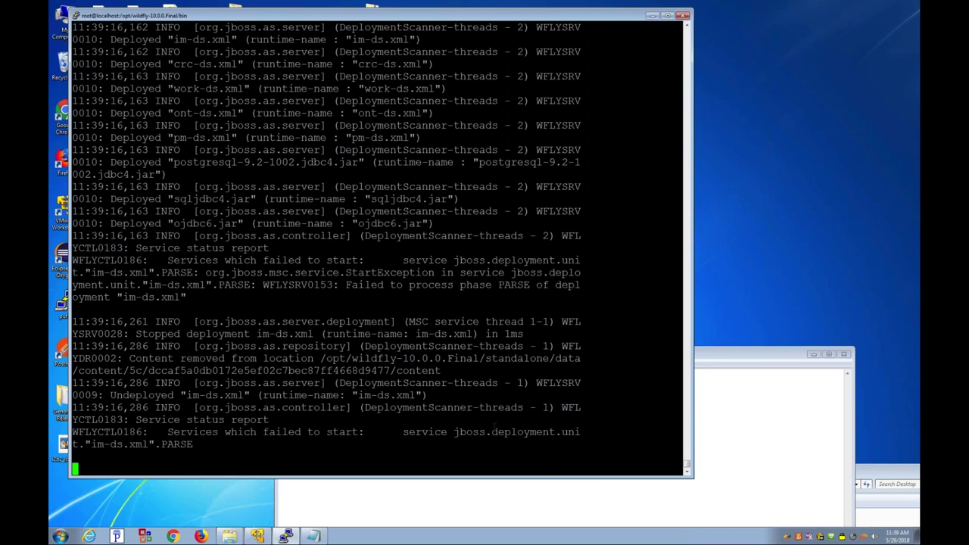
{"action": "left_click_drag", "start_coordinate": [91, 445], "coordinate": [150, 444]}
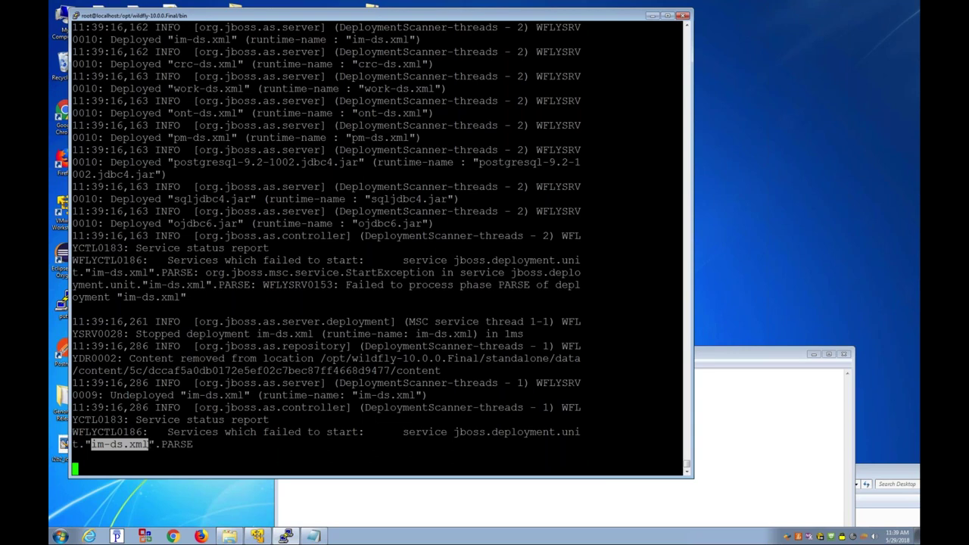
{"action": "left_click", "coordinate": [150, 444]}
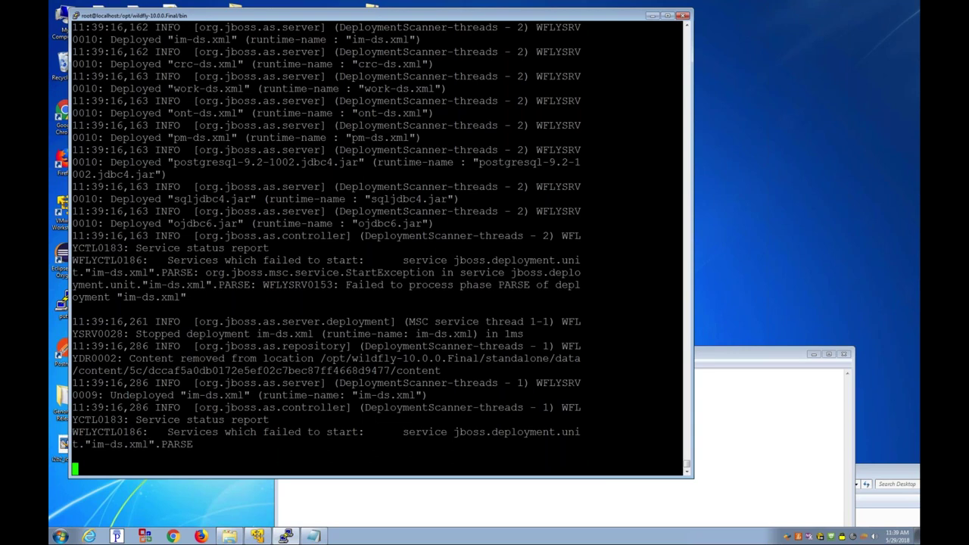
{"action": "key", "text": "ctrl+c"}
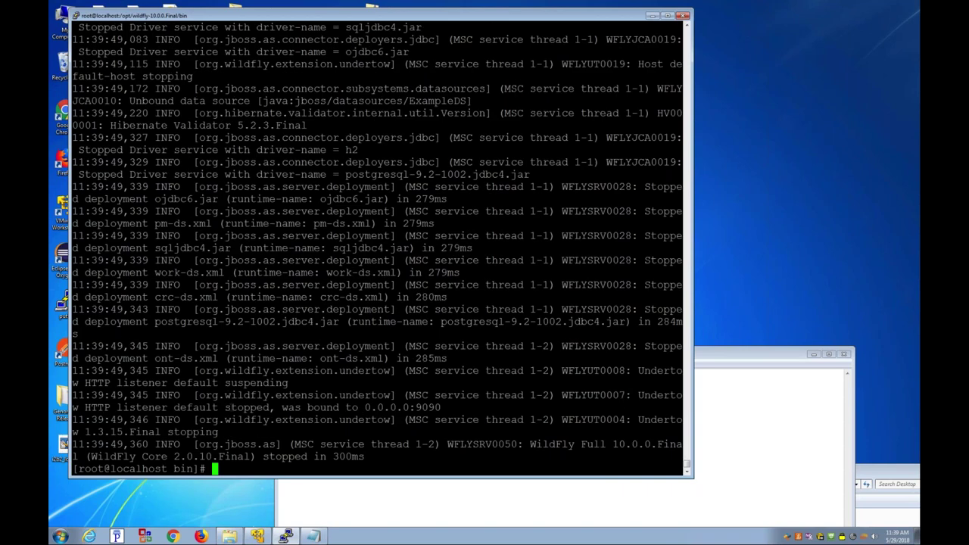
{"action": "type", "text": "cd ../standalone/deployments/"}
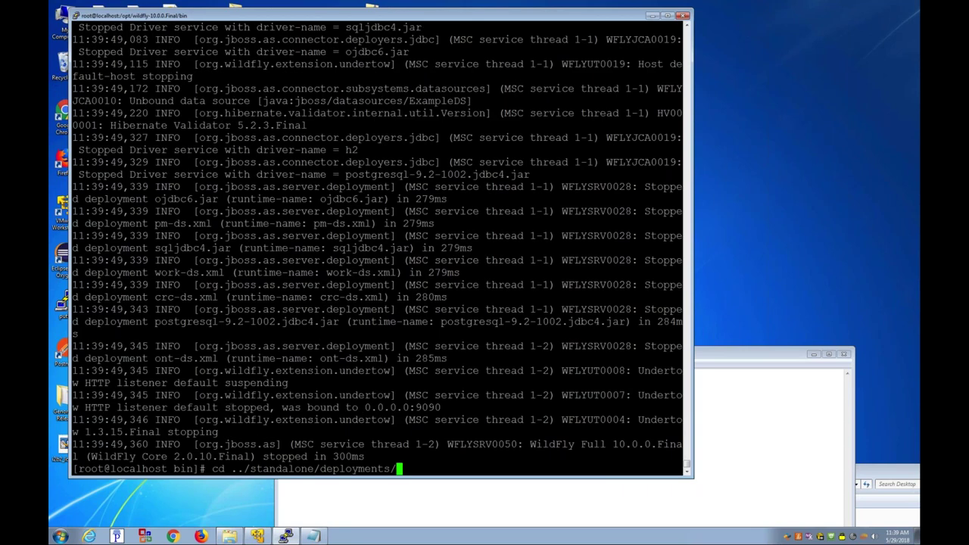
Step: List the deployments folder with ls -axl and spot the im-ds.xml.failed marker
{"action": "key", "text": "Return"}
{"action": "type", "text": "ls -axl"}
{"action": "key", "text": "Return"}
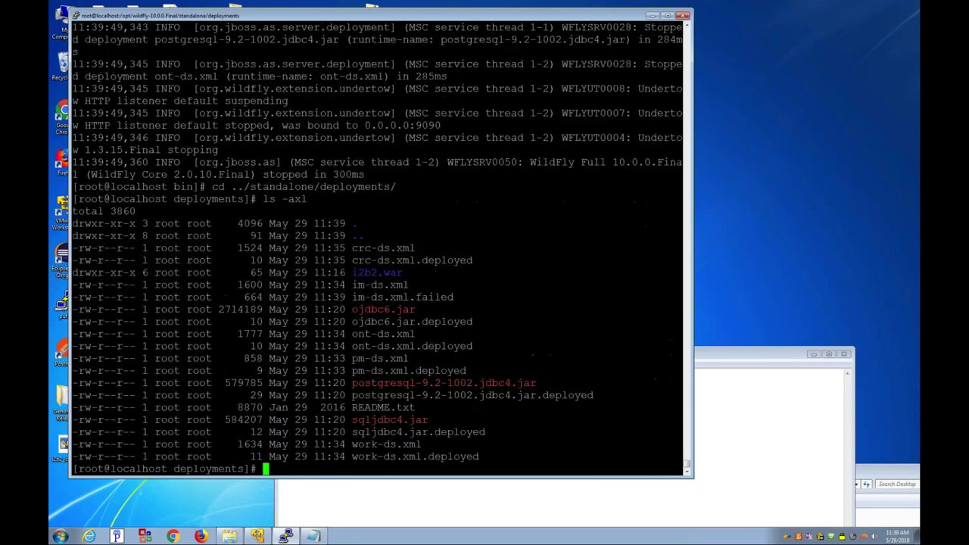
{"action": "left_click_drag", "start_coordinate": [352, 296], "coordinate": [453, 297]}
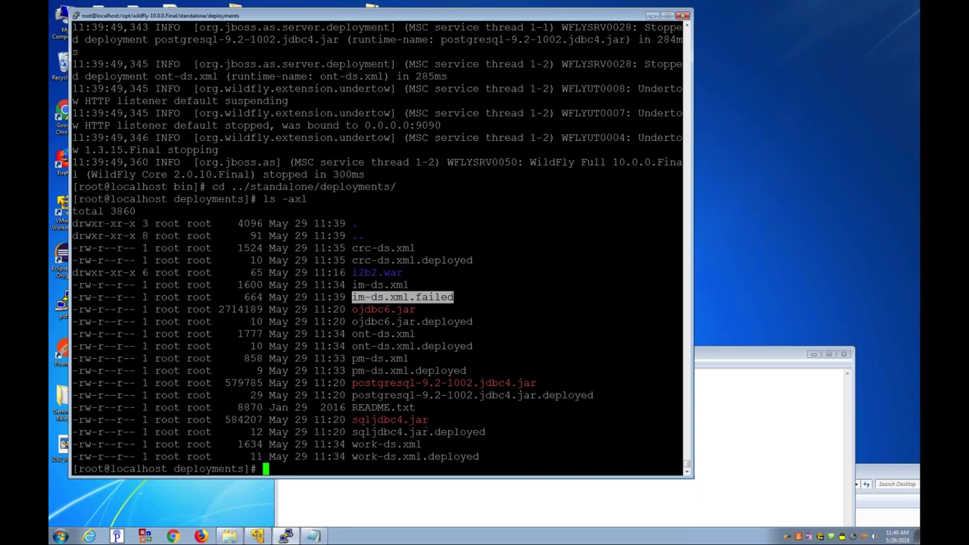
Step: Open im-ds.xml in vi, suspend the editor, and page through the file with more
{"action": "type", "text": "vi im"}
{"action": "key", "text": "Tab"}
{"action": "key", "text": "Return"}
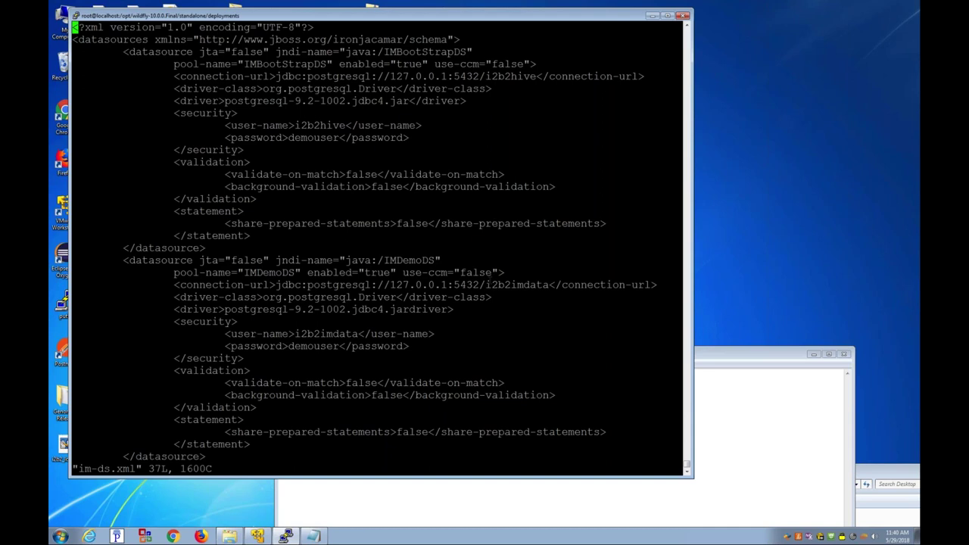
{"action": "key", "text": "ctrl+z"}
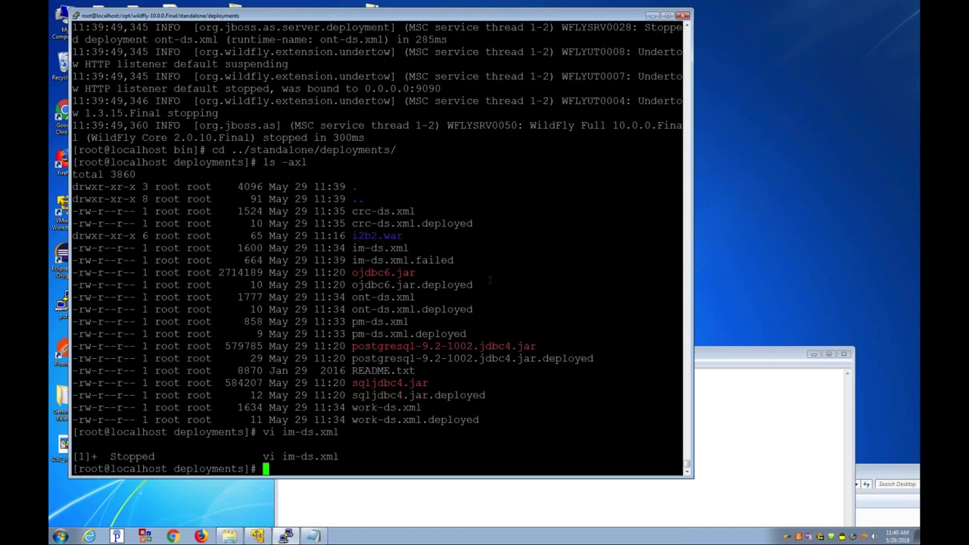
{"action": "type", "text": "more im-ds.xml"}
{"action": "key", "text": "Return"}
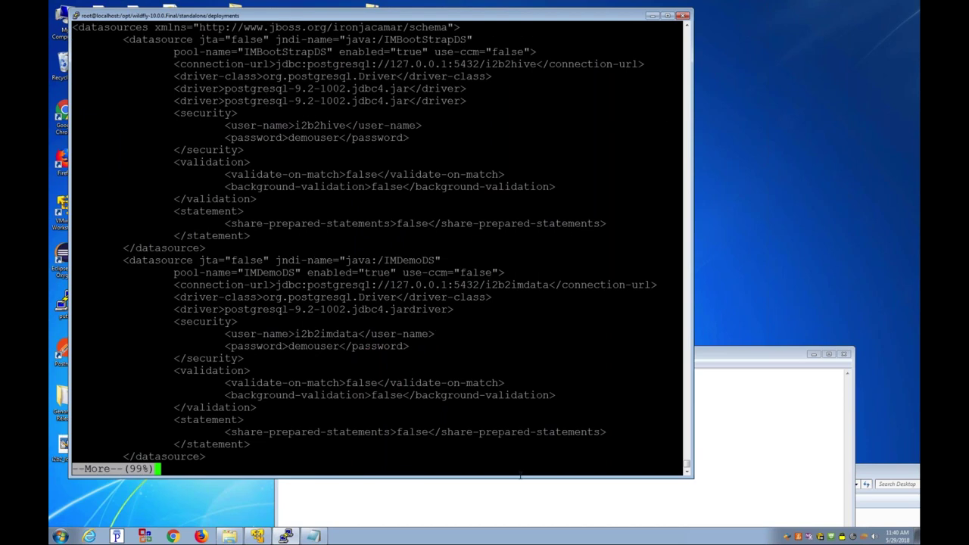
{"action": "key", "text": "space"}
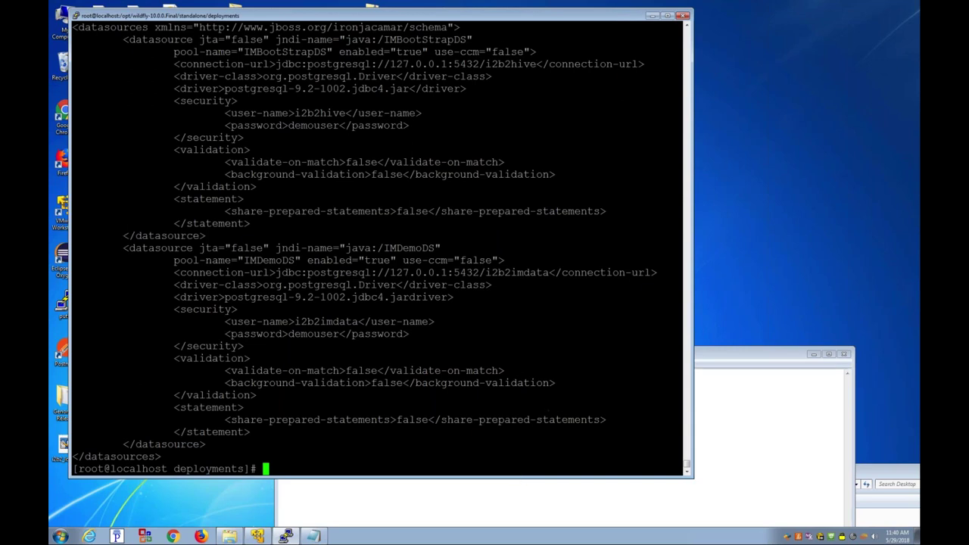
{"action": "mouse_move", "coordinate": [636, 530]}
Step: Relist the deployments folder and resume the suspended im-ds.xml editor with fg
{"action": "type", "text": "ls -axl"}
{"action": "key", "text": "Return"}
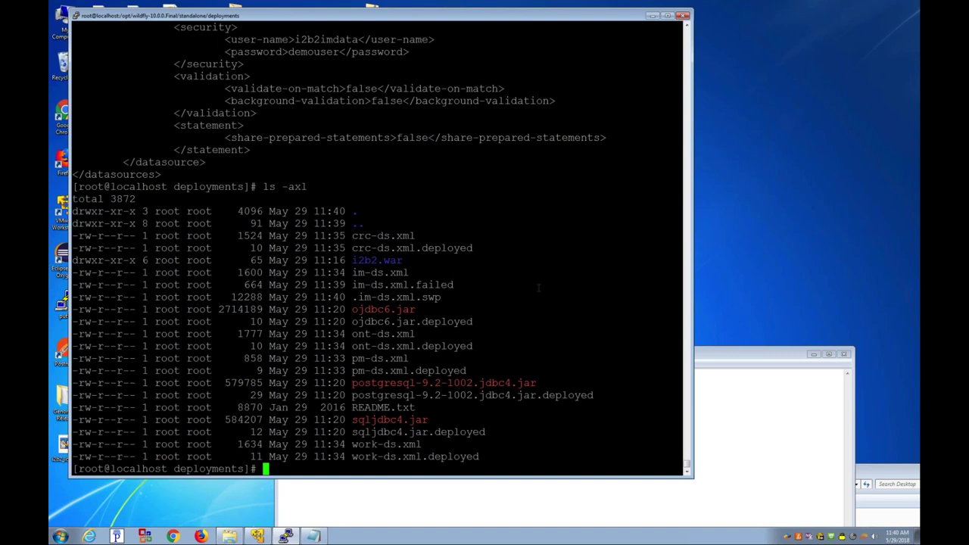
{"action": "type", "text": "fg"}
{"action": "key", "text": "Return"}
{"action": "key", "text": "Down"}
{"action": "key", "text": "Down"}
{"action": "key", "text": "Down"}
{"action": "key", "text": "Down"}
{"action": "key", "text": "Down"}
{"action": "key", "text": "Down"}
{"action": "key", "text": "Down"}
{"action": "key", "text": "Down"}
{"action": "key", "text": "Down"}
{"action": "key", "text": "Down"}
{"action": "key", "text": "Down"}
{"action": "key", "text": "Down"}
{"action": "key", "text": "Down"}
{"action": "key", "text": "Down"}
{"action": "key", "text": "Down"}
{"action": "key", "text": "Down"}
{"action": "key", "text": "Down"}
{"action": "key", "text": "Down"}
{"action": "key", "text": "Down"}
{"action": "key", "text": "Down"}
{"action": "key", "text": "Down"}
{"action": "key", "text": "Down"}
{"action": "key", "text": "Down"}
Step: Search im-ds.xml for 'drive' and insert '</' to repair the closing driver tag
{"action": "key", "text": "Right"}
{"action": "key", "text": "Right"}
{"action": "key", "text": "Right"}
{"action": "key", "text": "Right"}
{"action": "key", "text": "Right"}
{"action": "type", "text": "/drive"}
{"action": "key", "text": "Return"}
{"action": "type", "text": "n"}
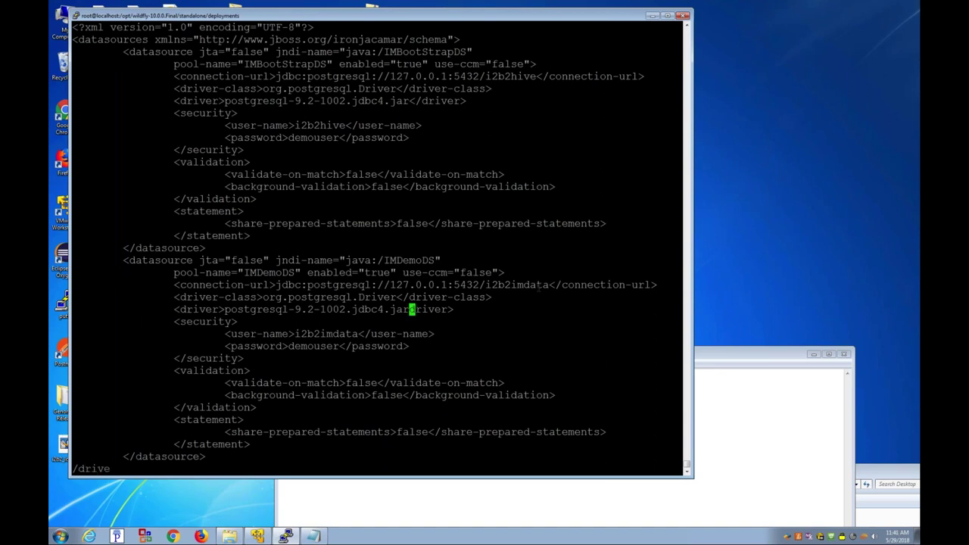
{"action": "type", "text": "i</"}
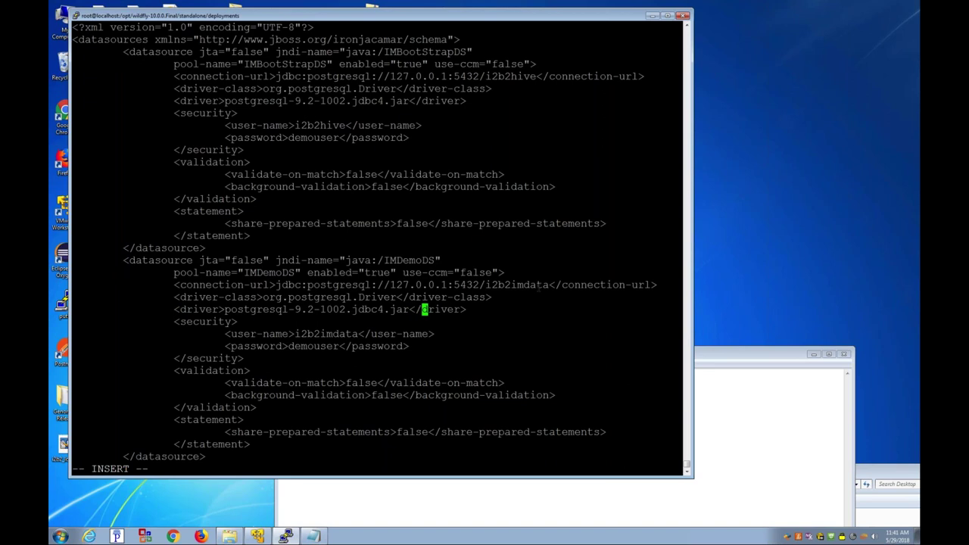
{"action": "key", "text": "Right"}
{"action": "key", "text": "Right"}
{"action": "key", "text": "Right"}
{"action": "key", "text": "Escape"}
Step: Save im-ds.xml with :w and quit vim back to the shell
{"action": "type", "text": ":w"}
{"action": "key", "text": "Return"}
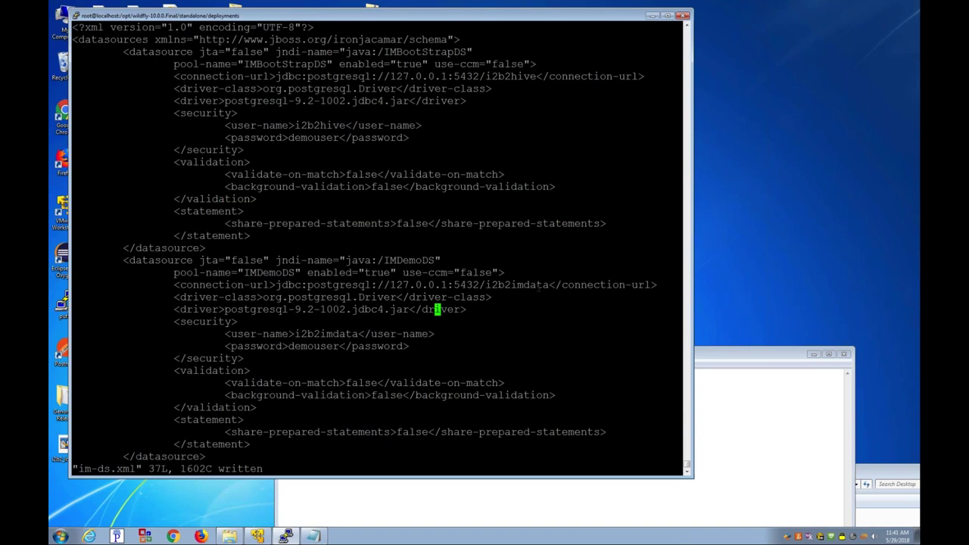
{"action": "type", "text": ":q"}
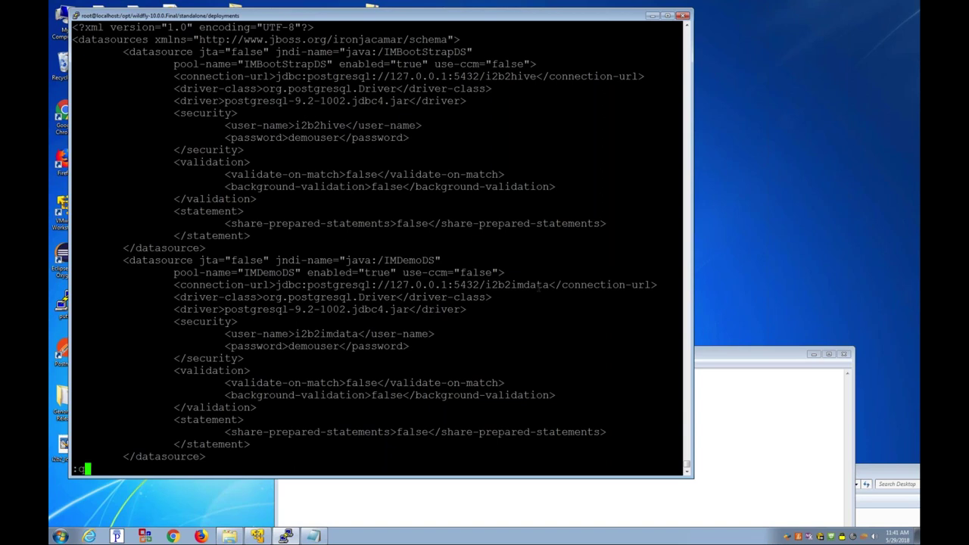
{"action": "key", "text": "Return"}
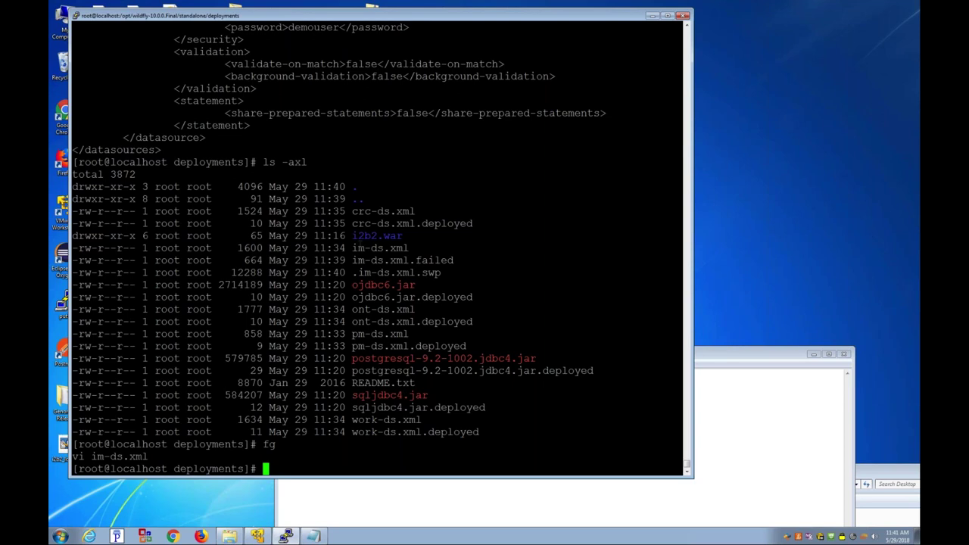
{"action": "double_click", "coordinate": [355, 236]}
Step: Create the i2b2.war.dodeploy marker and list the deployments folder to confirm it
{"action": "left_click", "coordinate": [356, 235]}
{"action": "type", "text": "touch i2b2.war.dodeploy"}
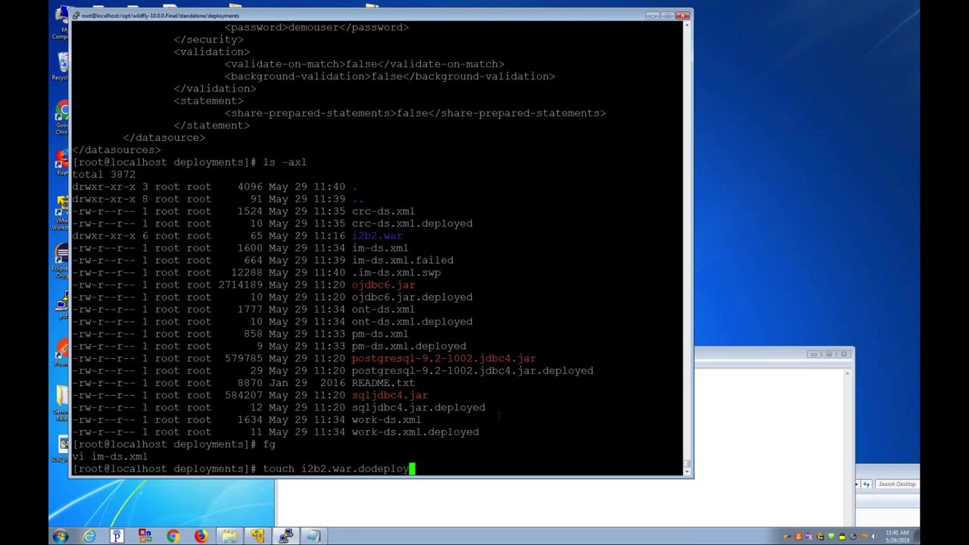
{"action": "key", "text": "Return"}
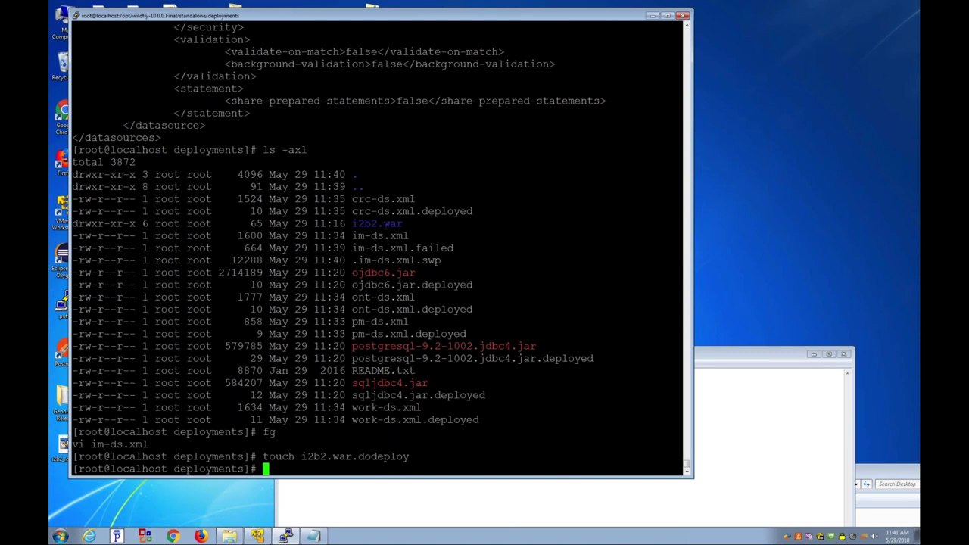
{"action": "type", "text": "ls -axl"}
{"action": "key", "text": "Return"}
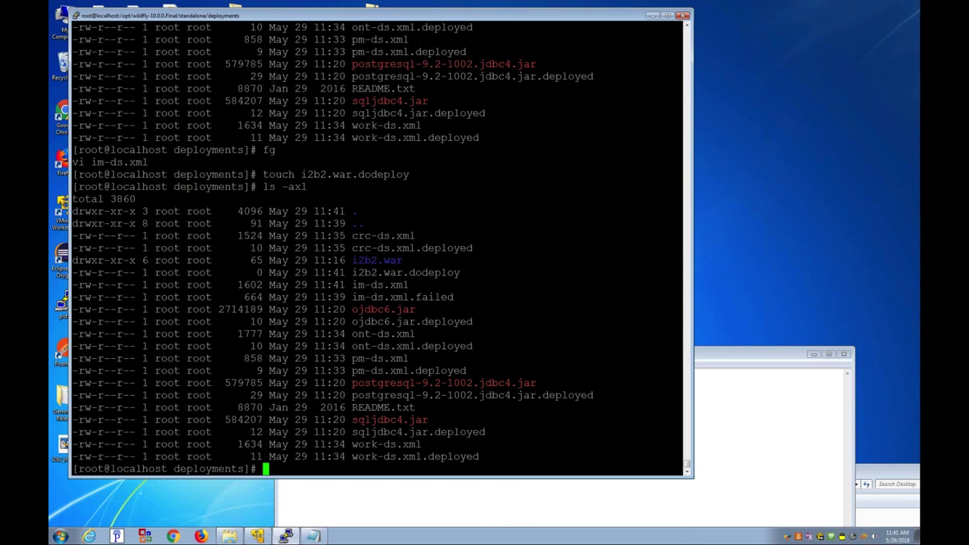
Step: Move up two levels to the WildFly installation folder and list it
{"action": "type", "text": "cd ../../../bin"}
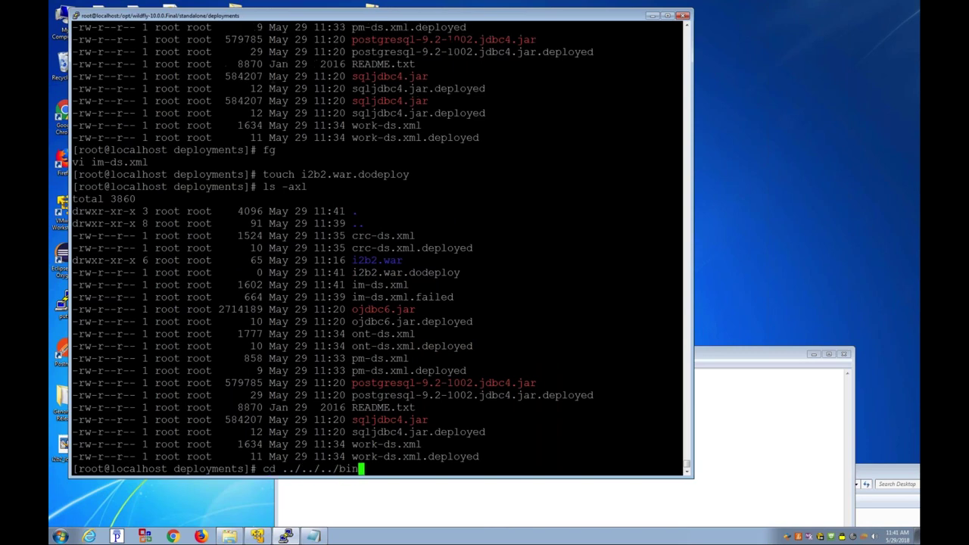
{"action": "key", "text": "Return"}
{"action": "type", "text": "cd ../../"}
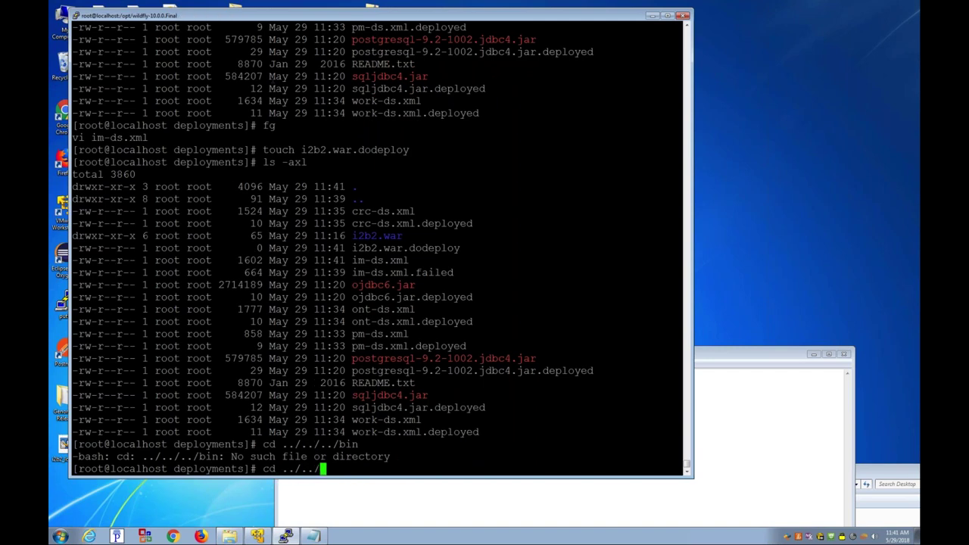
{"action": "key", "text": "Return"}
{"action": "type", "text": "ls"}
{"action": "key", "text": "Return"}
Step: Enter the bin folder and start WildFly with ./standalone.sh -b 0.0.0.0
{"action": "type", "text": "cd bin"}
{"action": "key", "text": "Return"}
{"action": "type", "text": "ls"}
{"action": "key", "text": "Return"}
{"action": "type", "text": "./standalone.sh -b 0.0.0.0"}
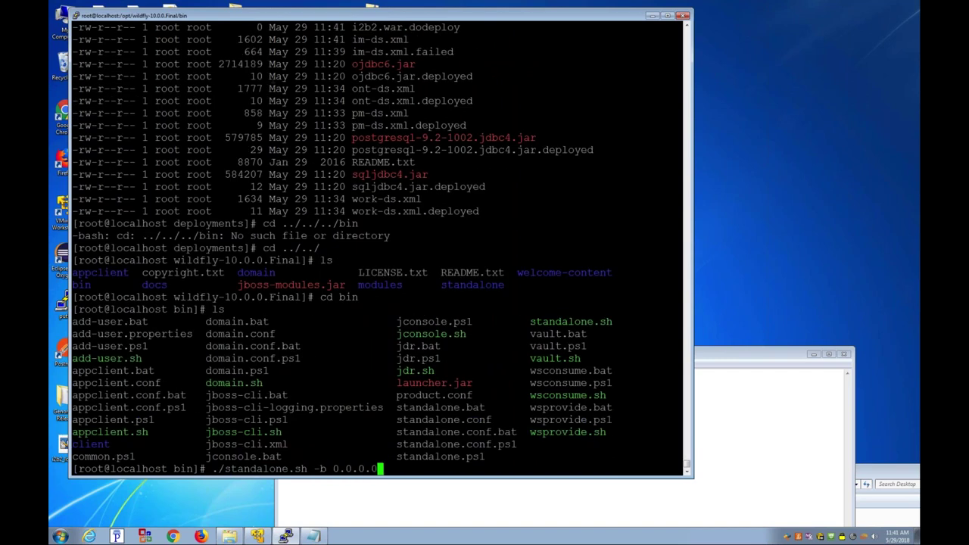
{"action": "key", "text": "Return"}
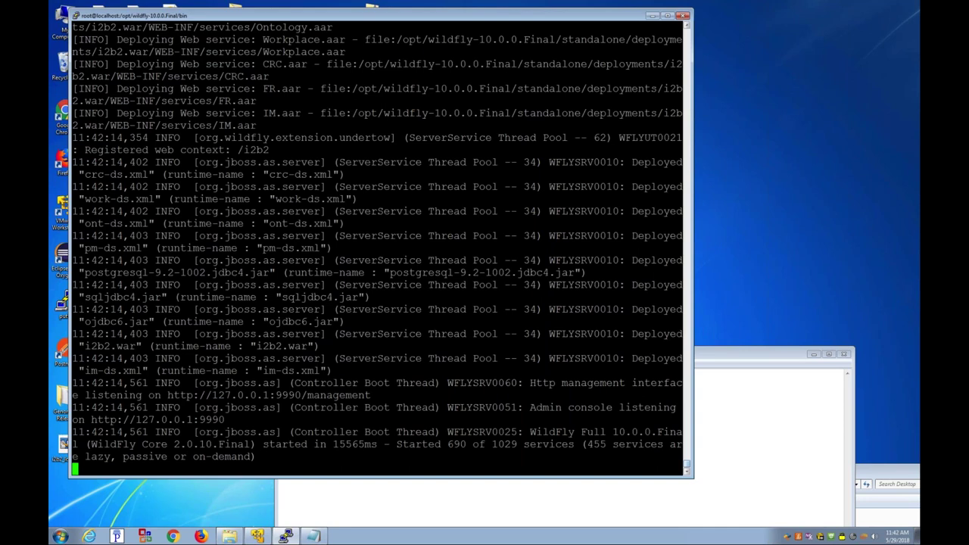
Step: Scroll back through the WildFly startup log to check the i2b2 deployments and bound datasources
{"action": "scroll", "coordinate": [688, 461], "scroll_direction": "up", "scroll_amount": 1}
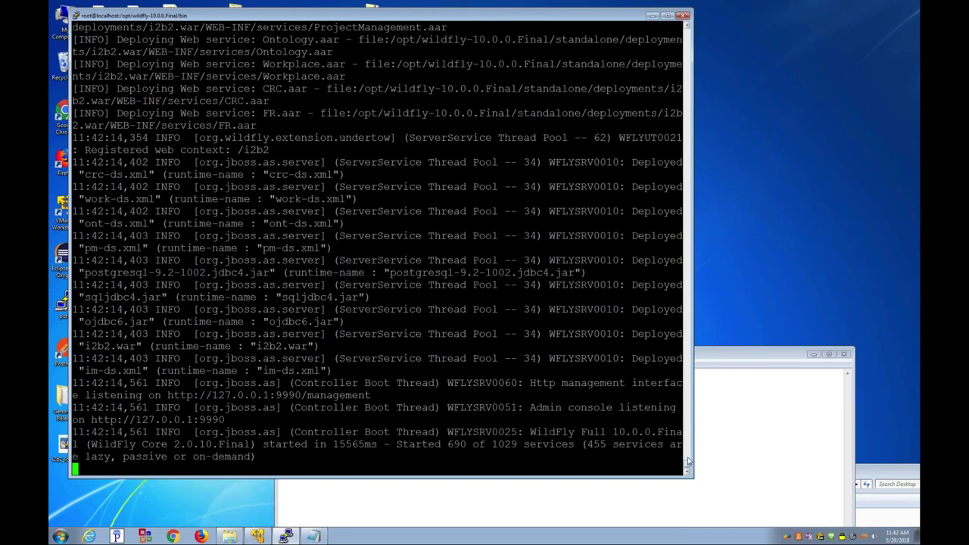
{"action": "scroll", "coordinate": [688, 460], "scroll_direction": "up", "scroll_amount": 4}
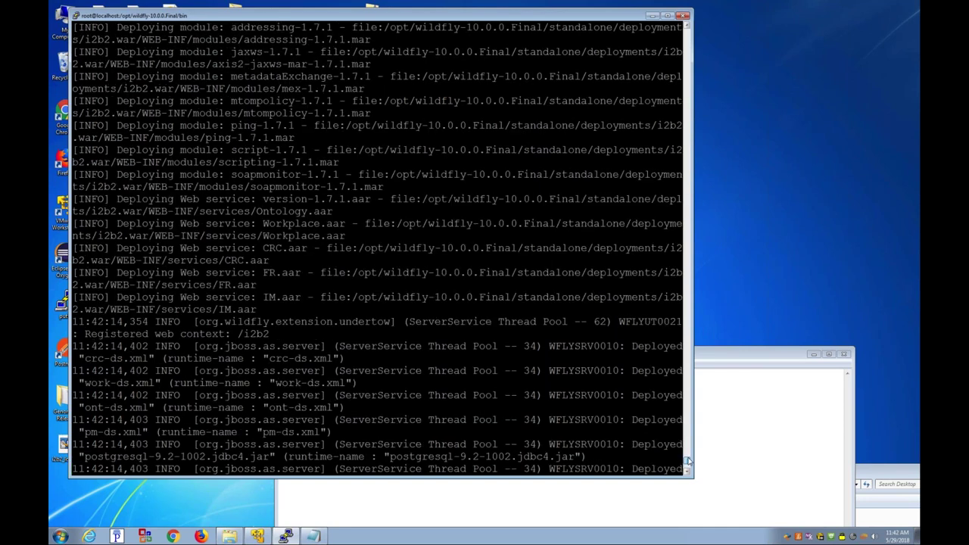
{"action": "scroll", "coordinate": [688, 461], "scroll_direction": "up", "scroll_amount": 5}
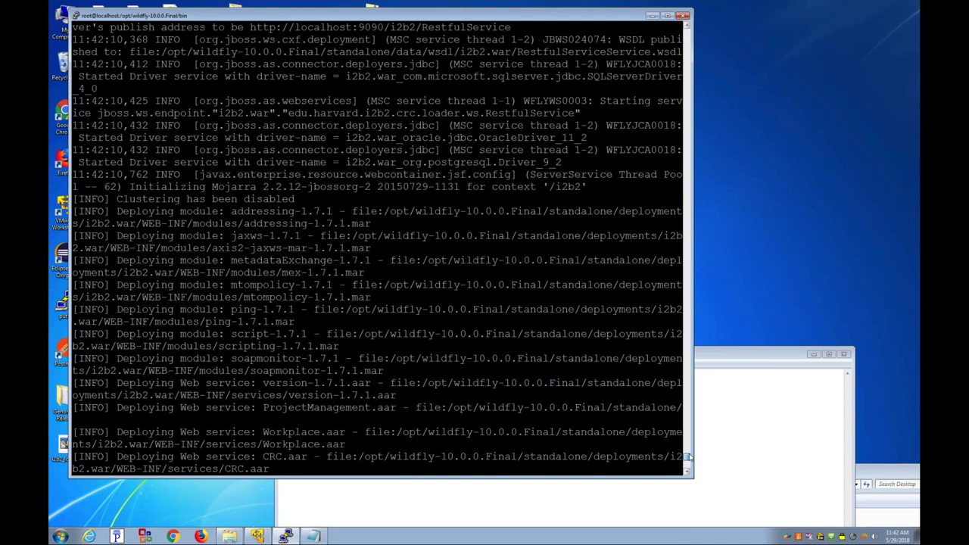
{"action": "scroll", "coordinate": [688, 457], "scroll_direction": "up", "scroll_amount": 12}
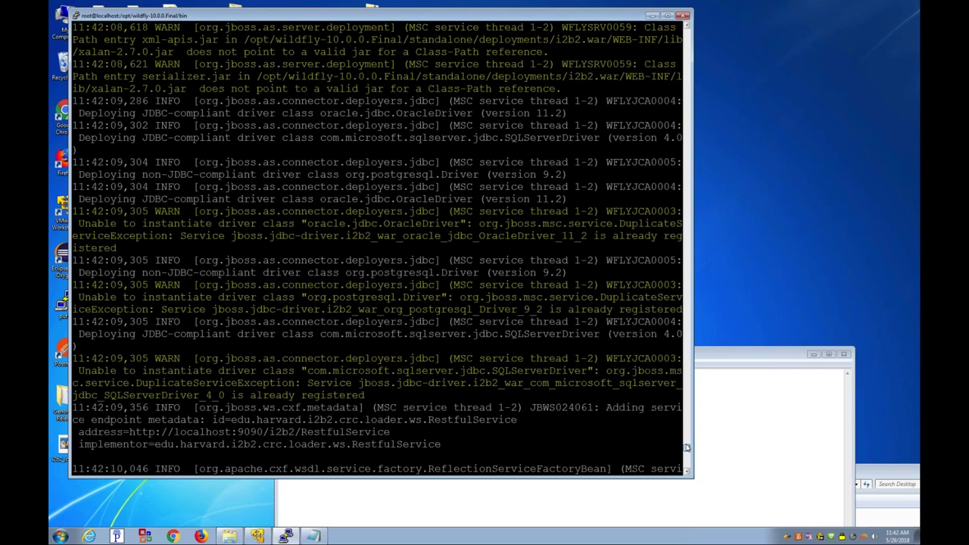
{"action": "scroll", "coordinate": [687, 439], "scroll_direction": "up", "scroll_amount": 12}
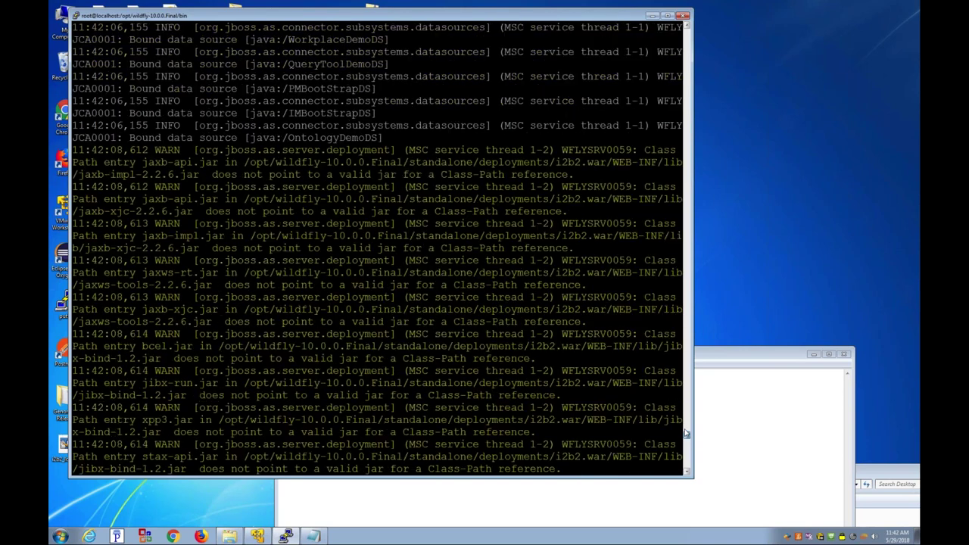
{"action": "scroll", "coordinate": [686, 424], "scroll_direction": "up", "scroll_amount": 12}
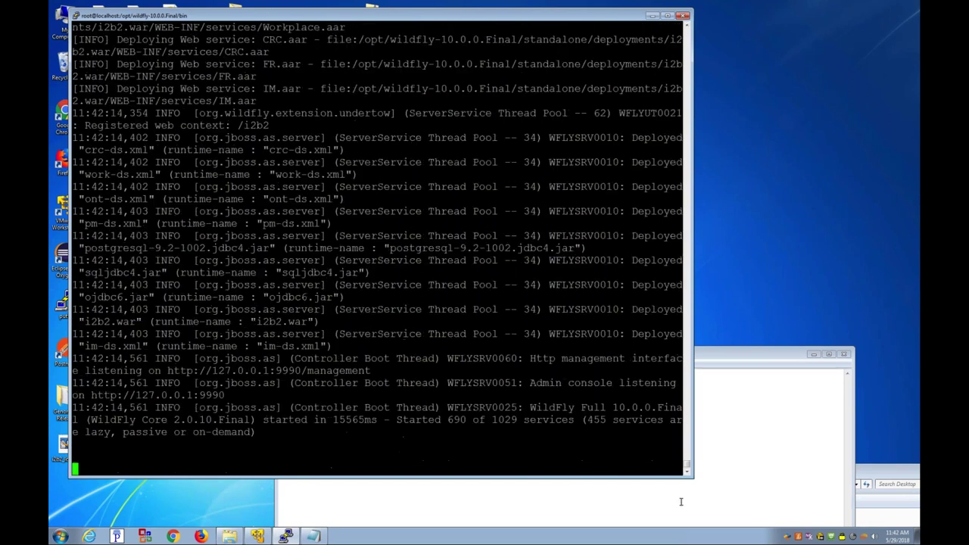
Step: Stop WildFly and list deployments, finding im-ds.xml.deployed and i2b2.war.deployed
{"action": "key", "text": "ctrl+c"}
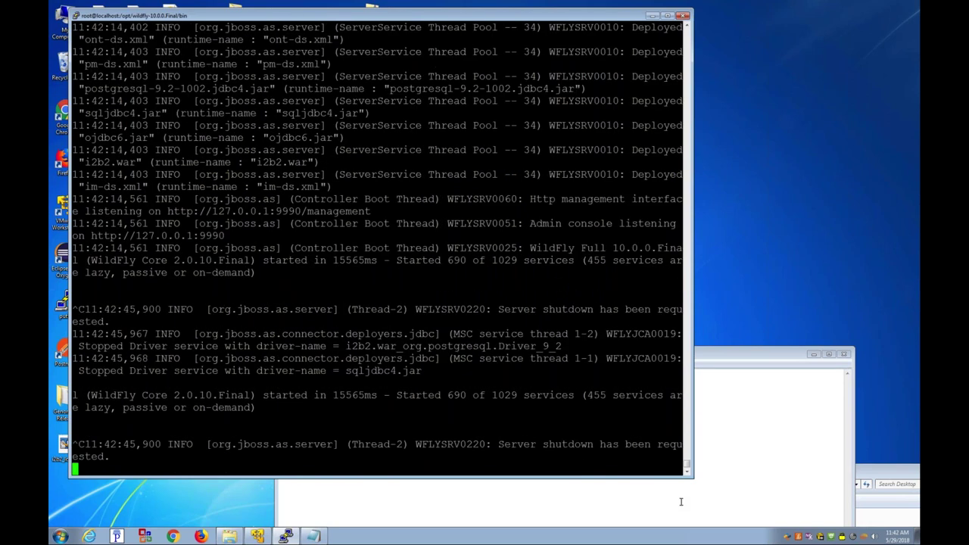
{"action": "type", "text": "cd ../standalone/deployments/"}
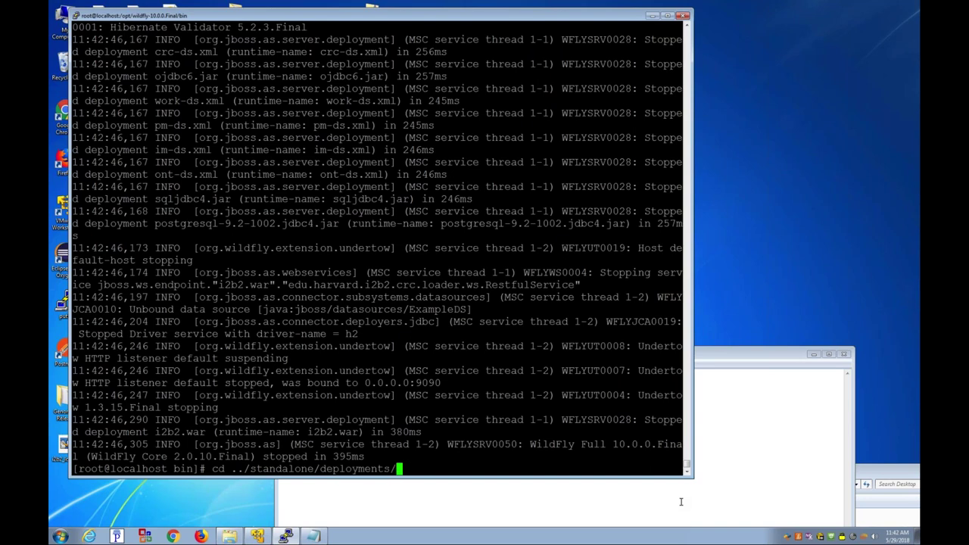
{"action": "key", "text": "Return"}
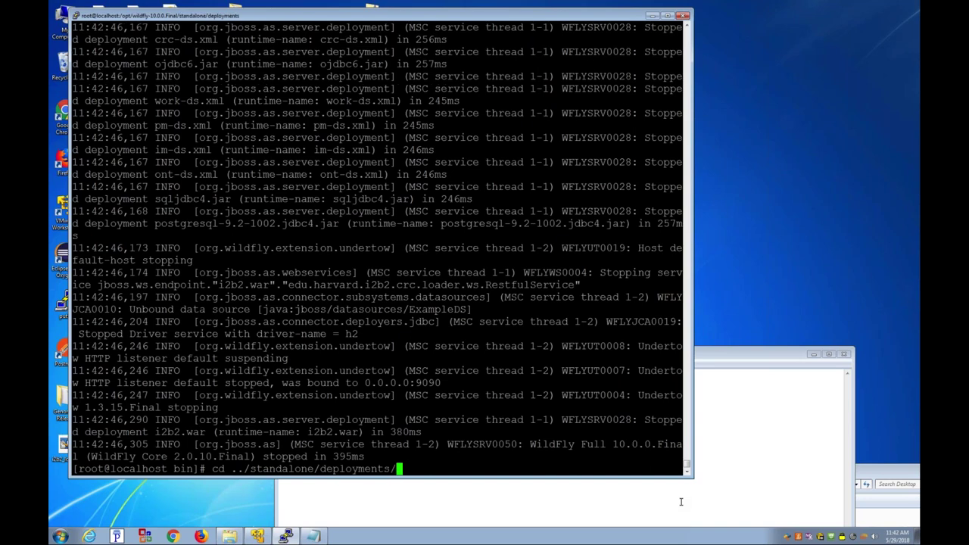
{"action": "type", "text": "l"}
{"action": "type", "text": "s -axl"}
{"action": "key", "text": "Return"}
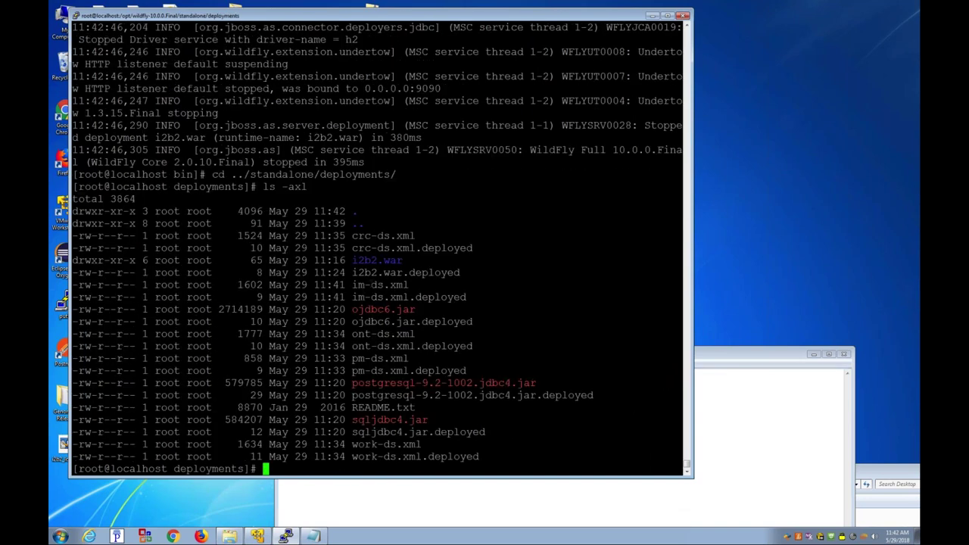
{"action": "left_click_drag", "start_coordinate": [351, 296], "coordinate": [490, 297]}
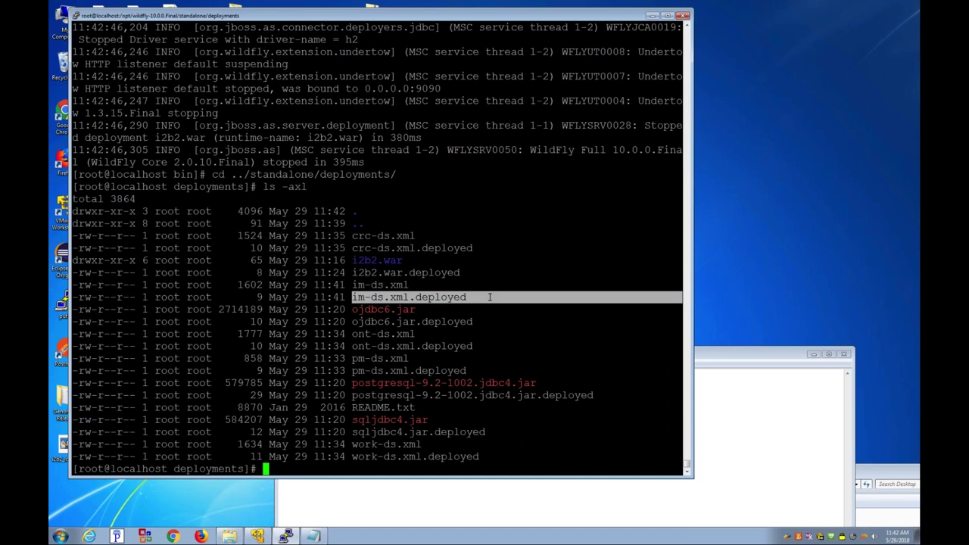
{"action": "double_click", "coordinate": [367, 272]}
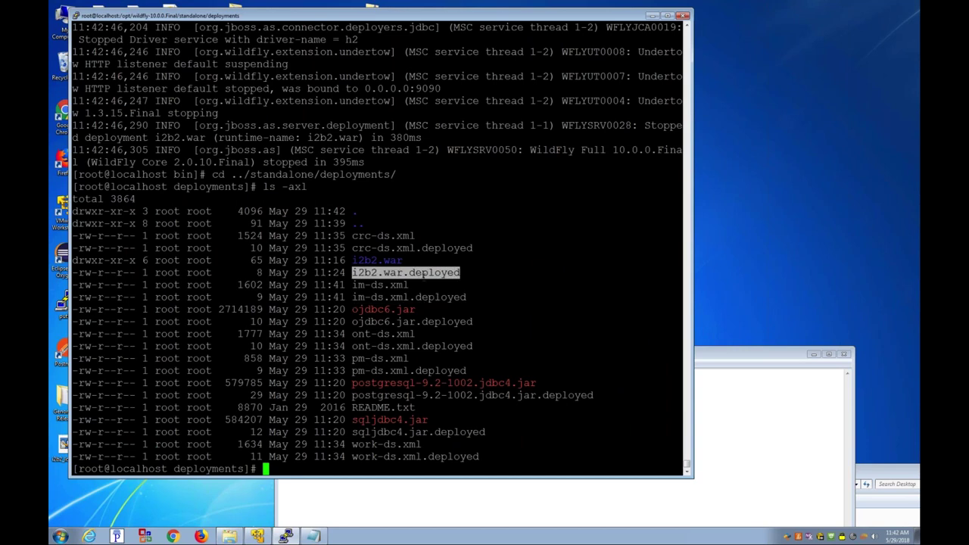
{"action": "left_click", "coordinate": [422, 278]}
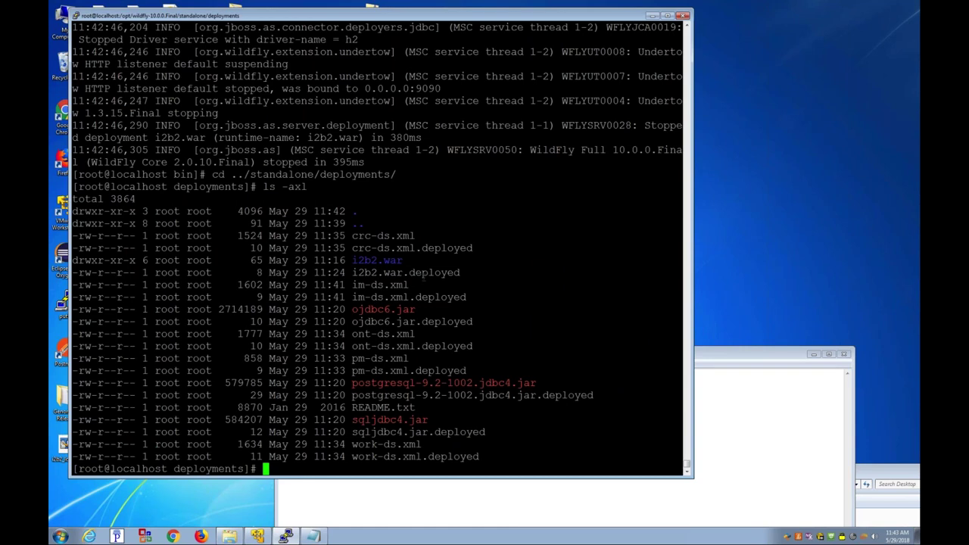
Step: Move up two levels to the WildFly installation folder, list it and print its path
{"action": "type", "text": "cd .."}
{"action": "key", "text": "Return"}
{"action": "type", "text": "cd .."}
{"action": "key", "text": "Return"}
{"action": "type", "text": "ls"}
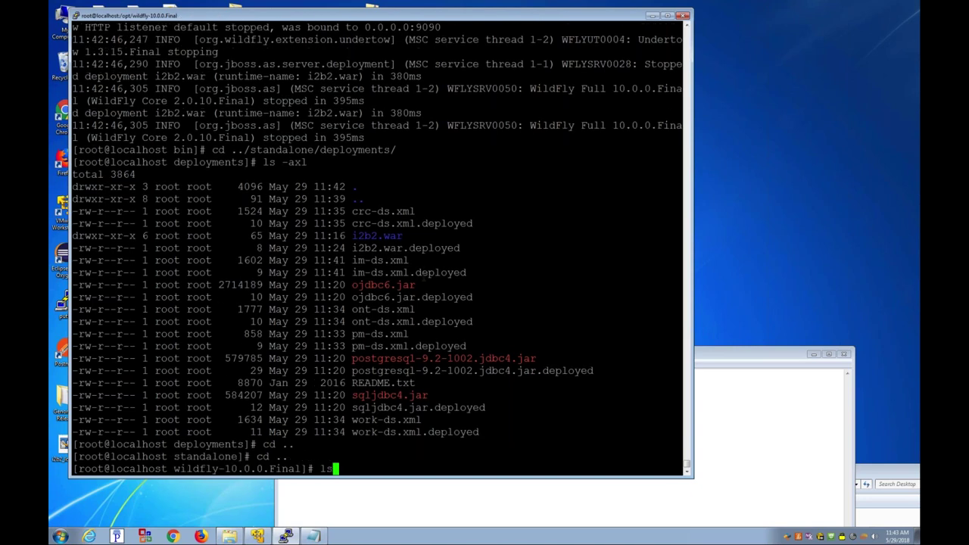
{"action": "key", "text": "Return"}
{"action": "type", "text": "pwd"}
{"action": "key", "text": "Return"}
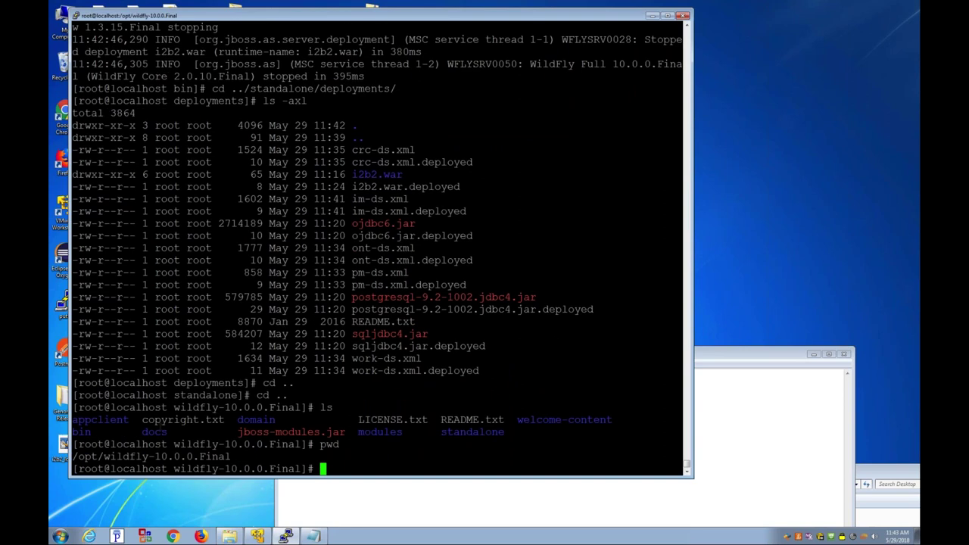
Step: Navigate into docs/contrib/scripts and list its files
{"action": "double_click", "coordinate": [154, 431]}
{"action": "type", "text": "cd docs"}
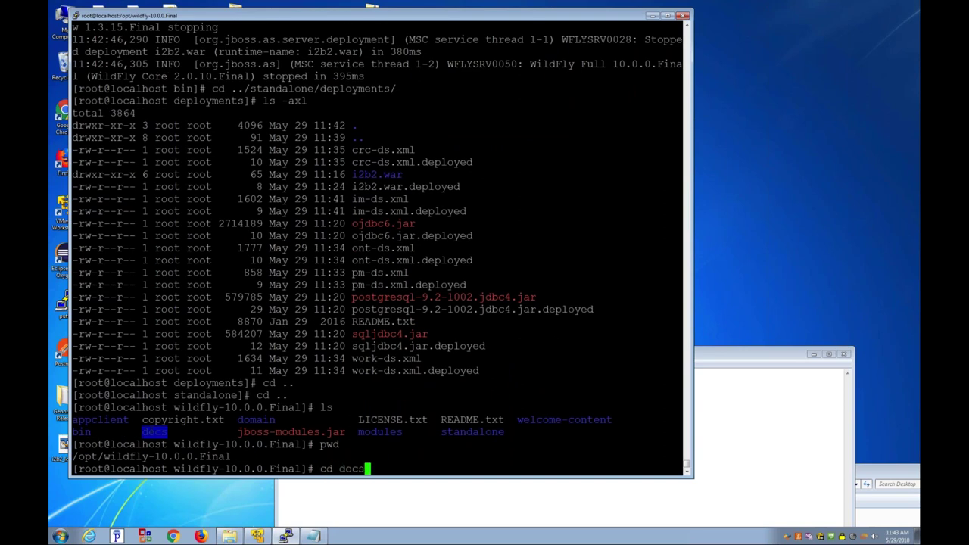
{"action": "key", "text": "Return"}
{"action": "key", "text": "Return"}
{"action": "type", "text": "l"}
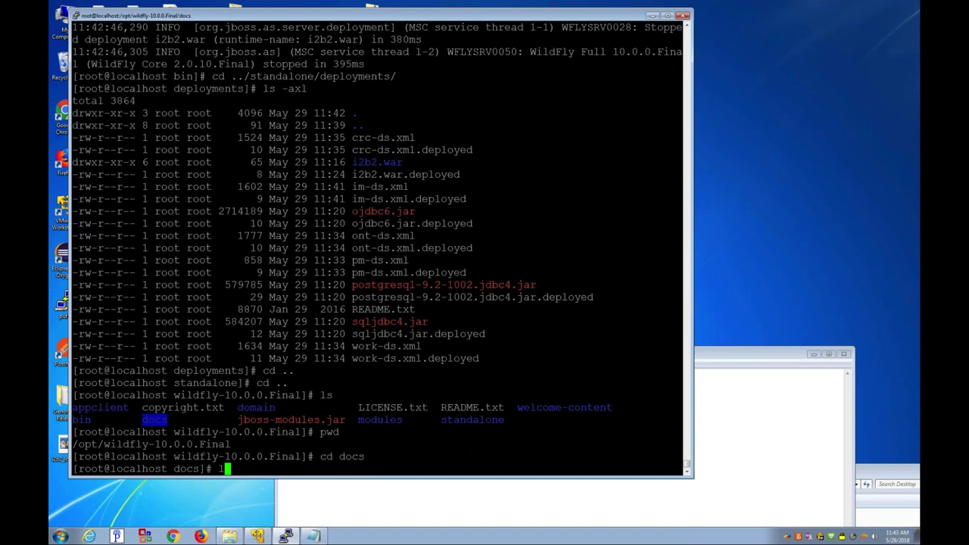
{"action": "type", "text": "s"}
{"action": "key", "text": "Return"}
{"action": "type", "text": "cd contrib/"}
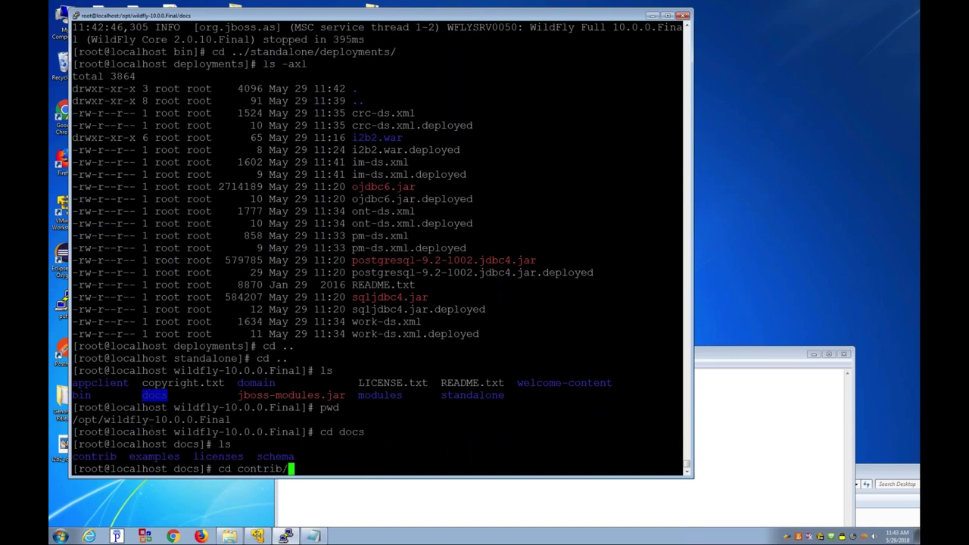
{"action": "key", "text": "Return"}
{"action": "type", "text": "ls"}
{"action": "key", "text": "Return"}
{"action": "type", "text": "cd scripts/"}
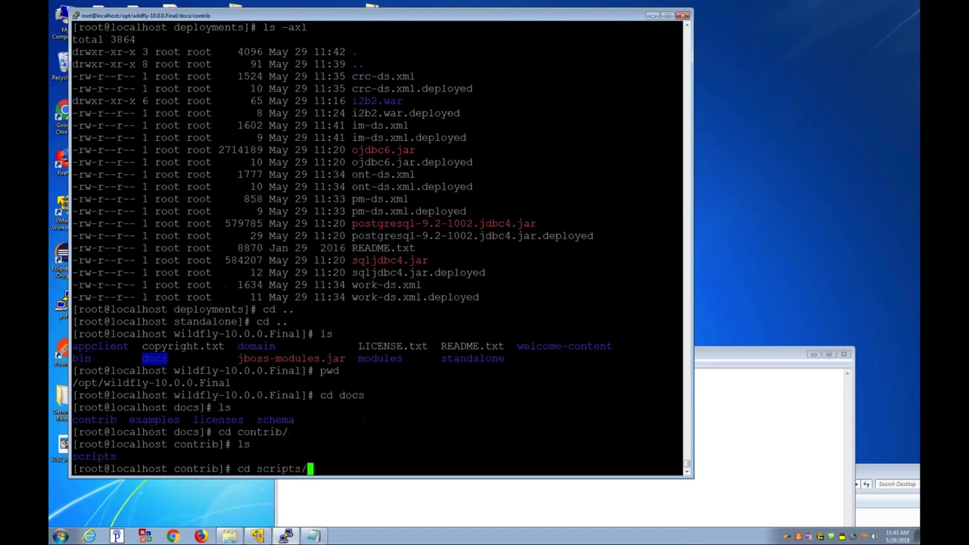
{"action": "key", "text": "Return"}
{"action": "type", "text": "ls"}
{"action": "key", "text": "Return"}
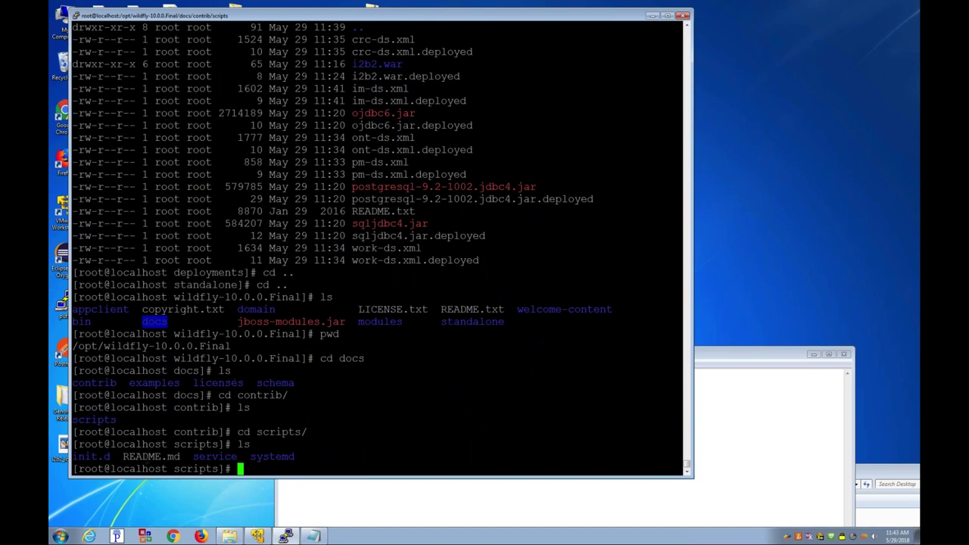
Step: Read the scripts README.md, then relist the folder and move into init.d
{"action": "type", "text": "more README.md"}
{"action": "key", "text": "Return"}
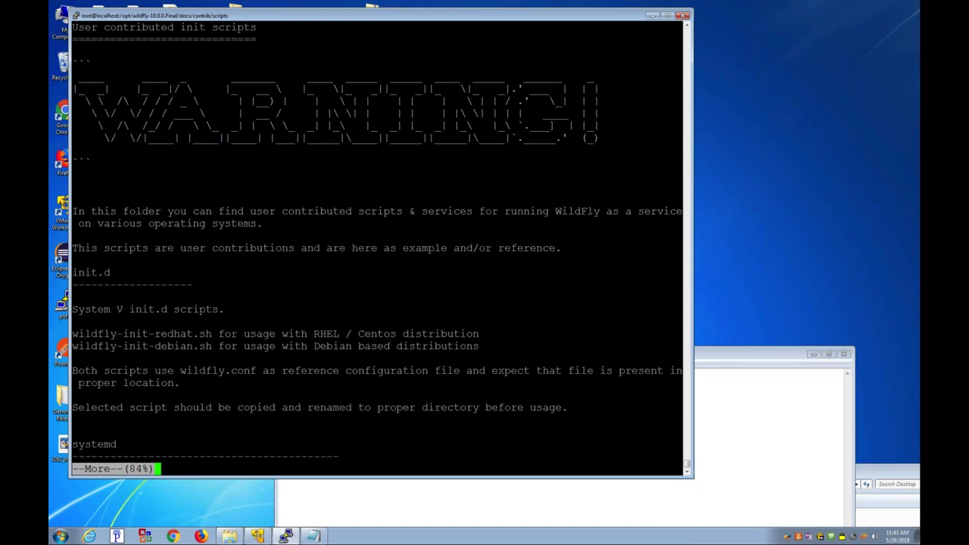
{"action": "type", "text": "q"}
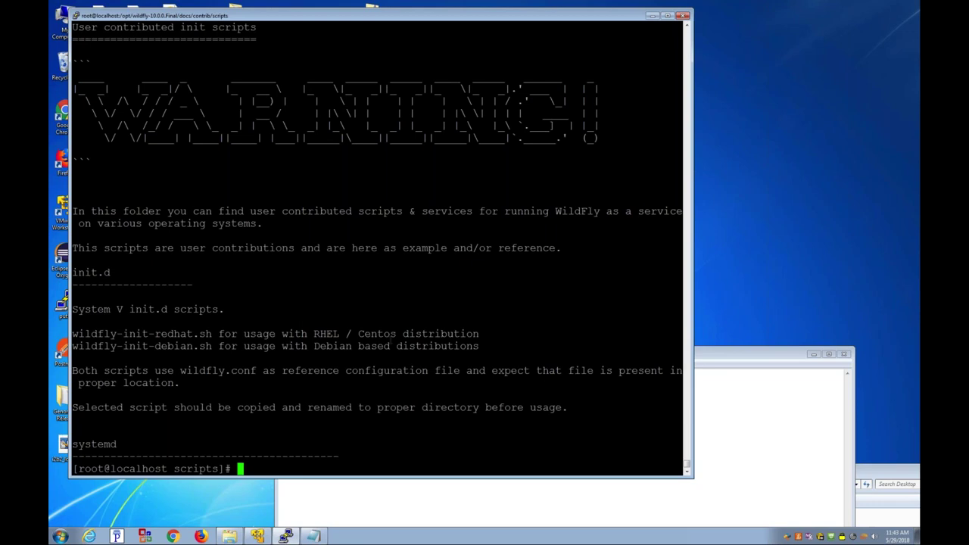
{"action": "type", "text": "ls"}
{"action": "key", "text": "Return"}
{"action": "type", "text": "cd in"}
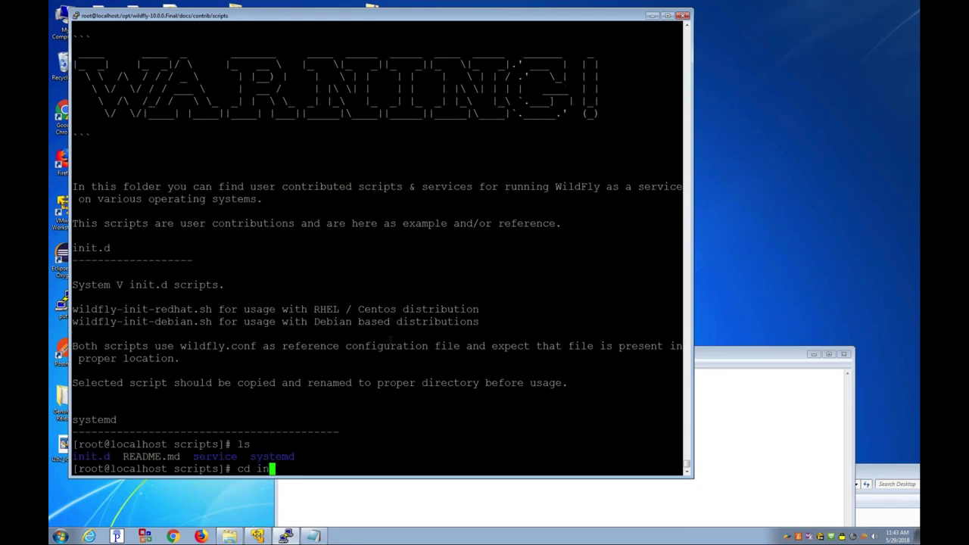
{"action": "key", "text": "Tab"}
{"action": "key", "text": "Return"}
Step: List the init.d files in detail, noting wildfly-init-redhat.sh and wildfly.conf
{"action": "type", "text": "ls -axl"}
{"action": "key", "text": "Return"}
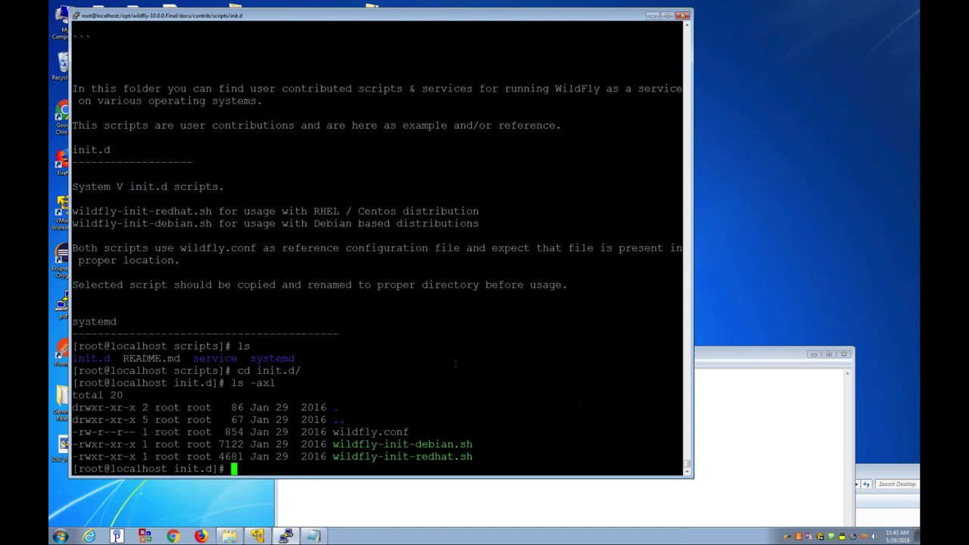
{"action": "left_click_drag", "start_coordinate": [333, 456], "coordinate": [477, 458]}
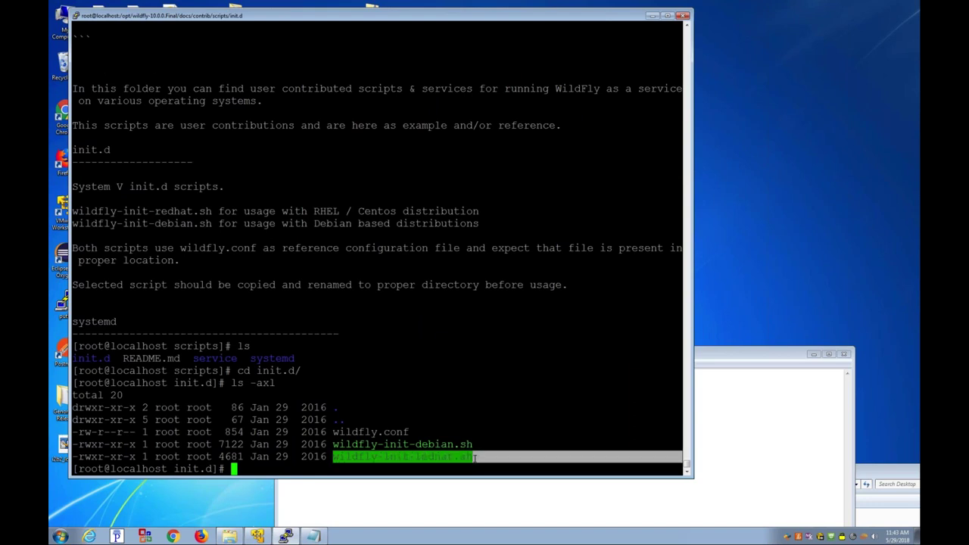
{"action": "left_click_drag", "start_coordinate": [333, 432], "coordinate": [409, 432]}
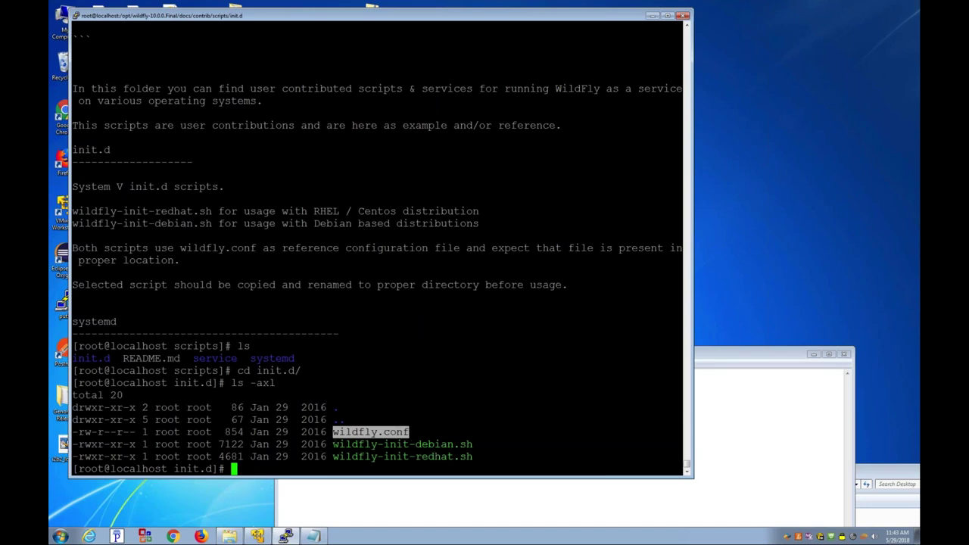
{"action": "type", "text": "more w"}
{"action": "key", "text": "ctrl+c"}
Step: List /etc/rc.d/init.d and locate the existing wildfly init script
{"action": "type", "text": "ls /"}
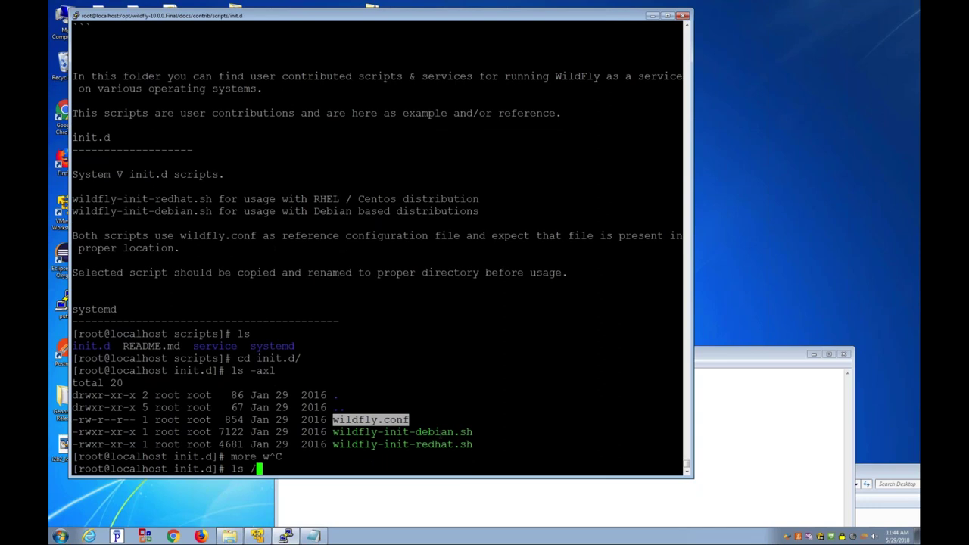
{"action": "type", "text": "etc/rc.d/i"}
{"action": "key", "text": "Tab"}
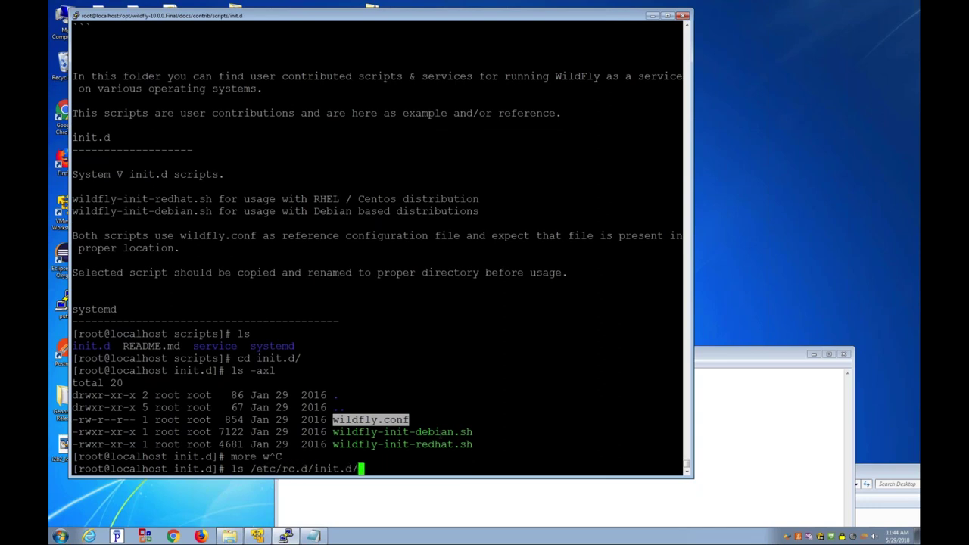
{"action": "key", "text": "Return"}
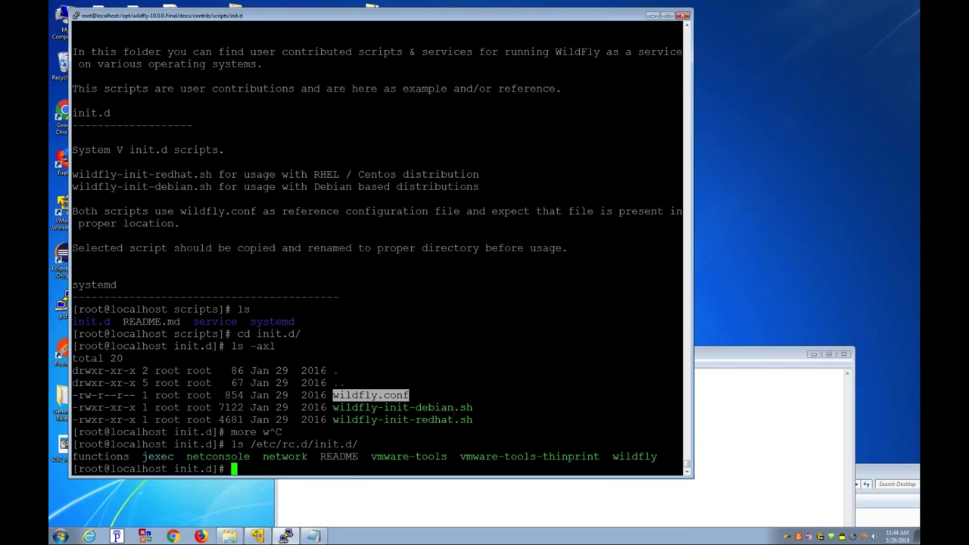
{"action": "left_click_drag", "start_coordinate": [657, 432], "coordinate": [282, 433]}
{"action": "double_click", "coordinate": [626, 457]}
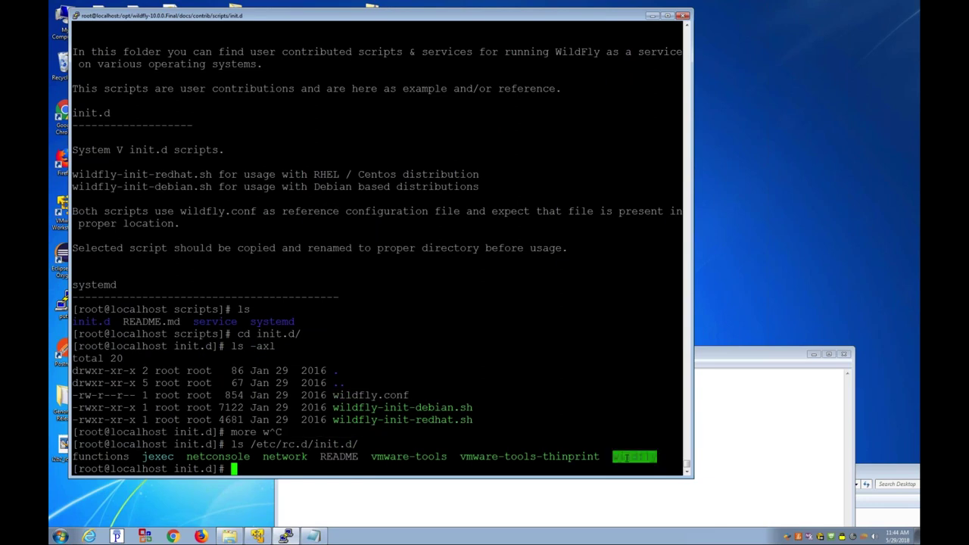
Step: Copy wildfly-init-redhat.sh to /etc/rc.d/init.d/wildfly, confirming the overwrite with y
{"action": "type", "text": "cp wildfly-init-redhat.sh "}
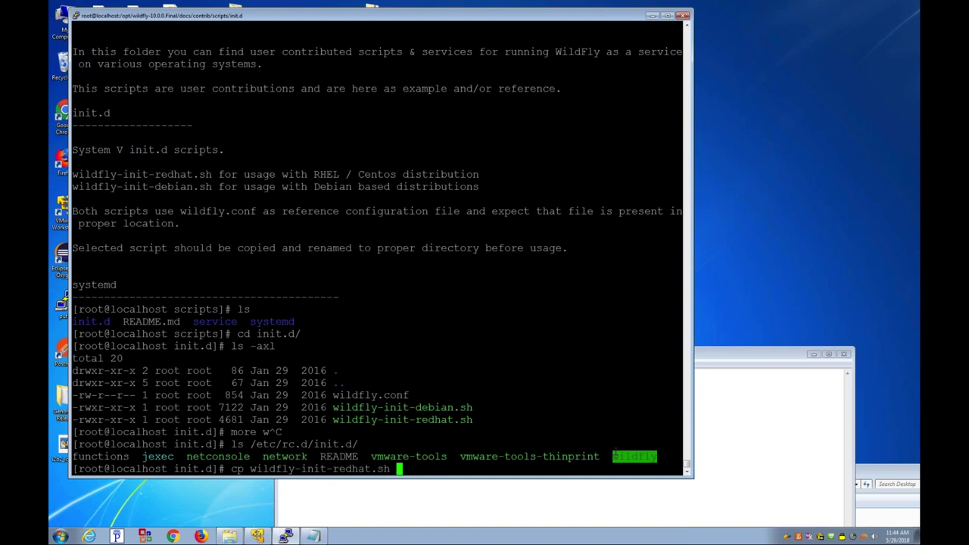
{"action": "type", "text": "/etc/rc.d/init.d/wildfly"}
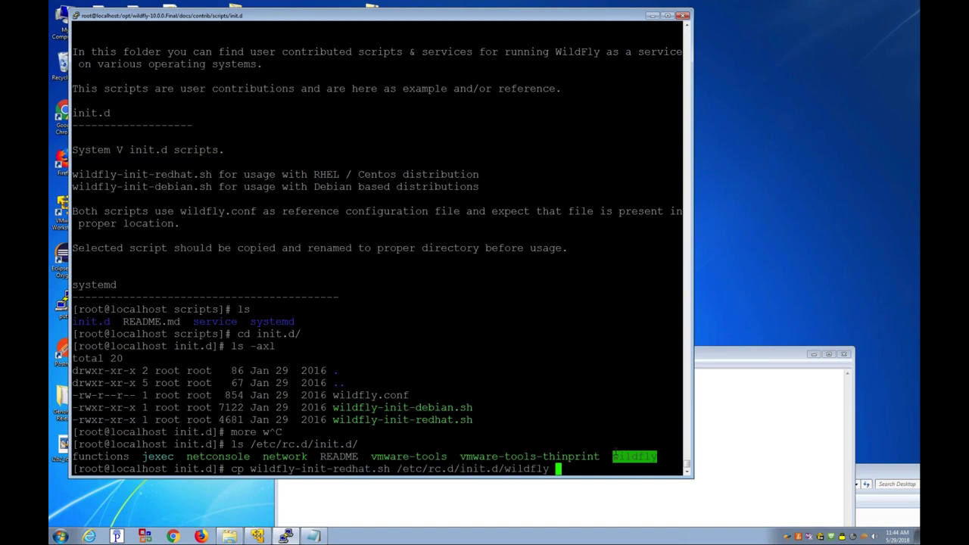
{"action": "key", "text": "Return"}
{"action": "type", "text": "y"}
{"action": "key", "text": "Return"}
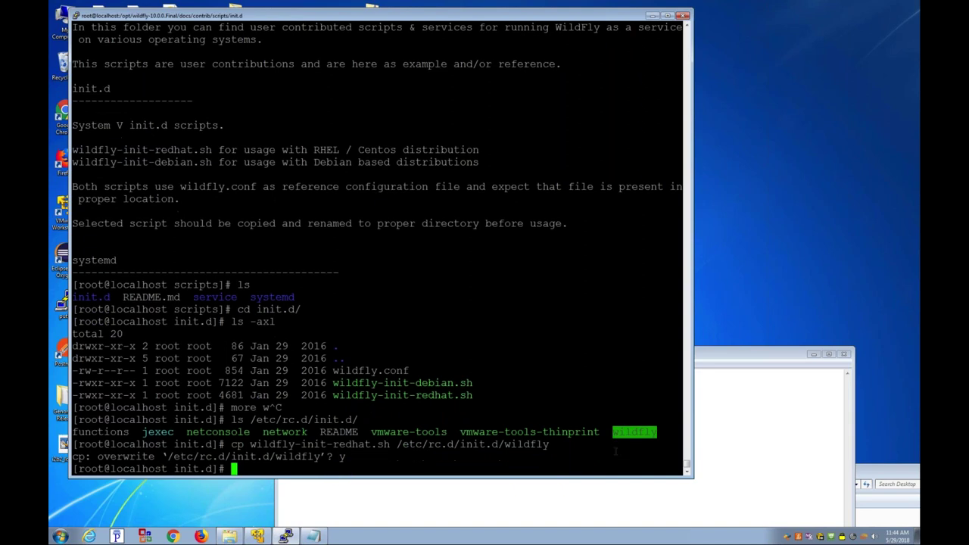
{"action": "type", "text": "more wildfly.conf"}
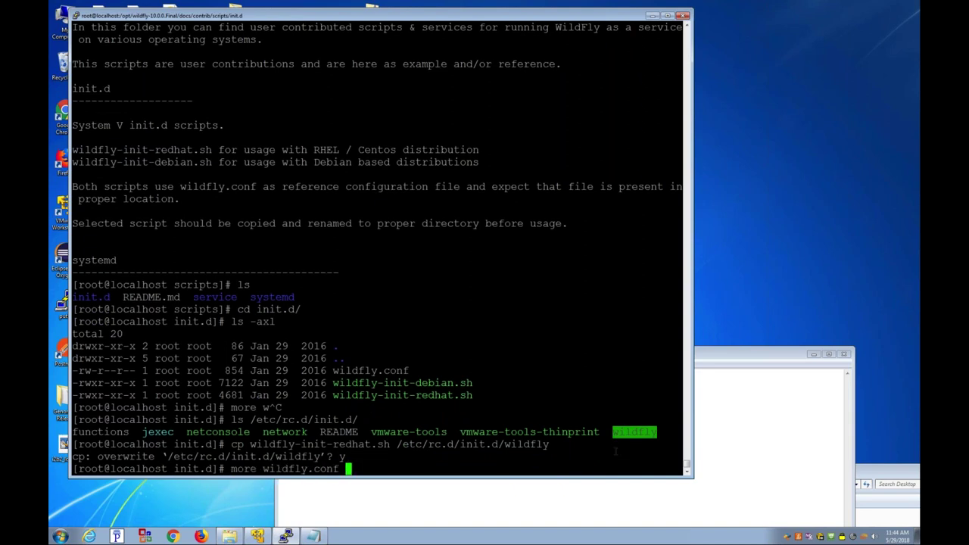
Step: Display wildfly.conf and move to its default location, /etc/default
{"action": "key", "text": "Return"}
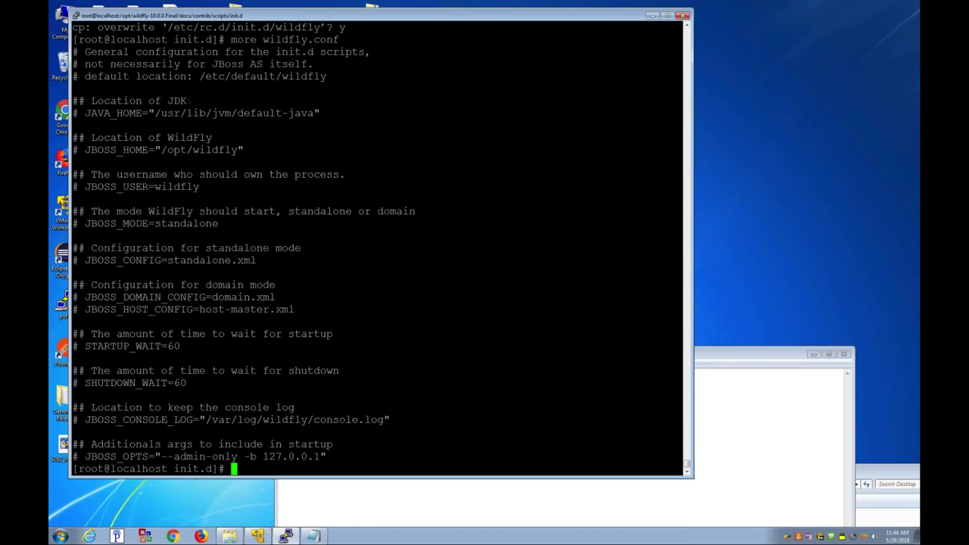
{"action": "left_click_drag", "start_coordinate": [200, 76], "coordinate": [327, 76]}
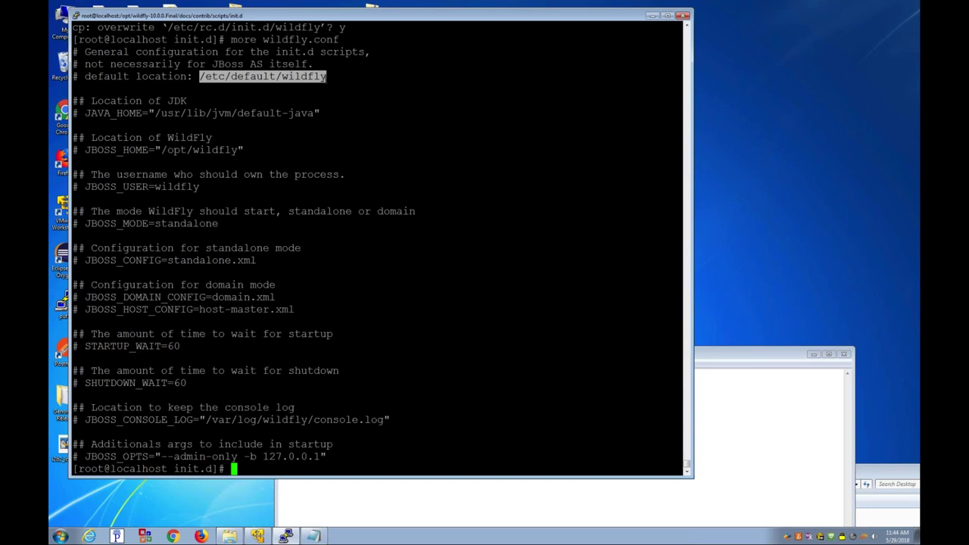
{"action": "type", "text": "cd /etc/def"}
{"action": "key", "text": "Tab"}
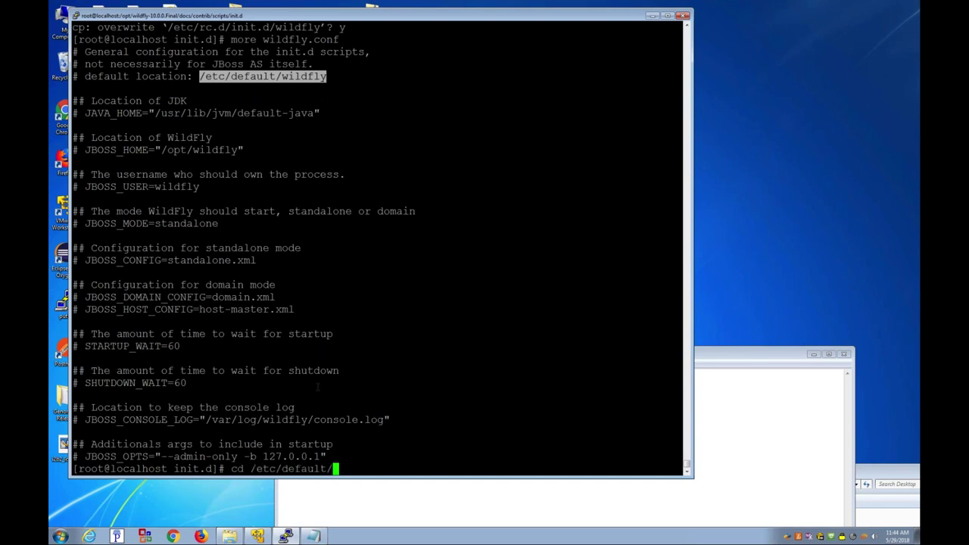
{"action": "key", "text": "Return"}
Step: Check wildfly.conf has JBOSS_HOME /opt/wildfly-10.0.0.Final, user wildfly, -b 0.0.0.0; save with :wq
{"action": "type", "text": "vi wildfly.conf"}
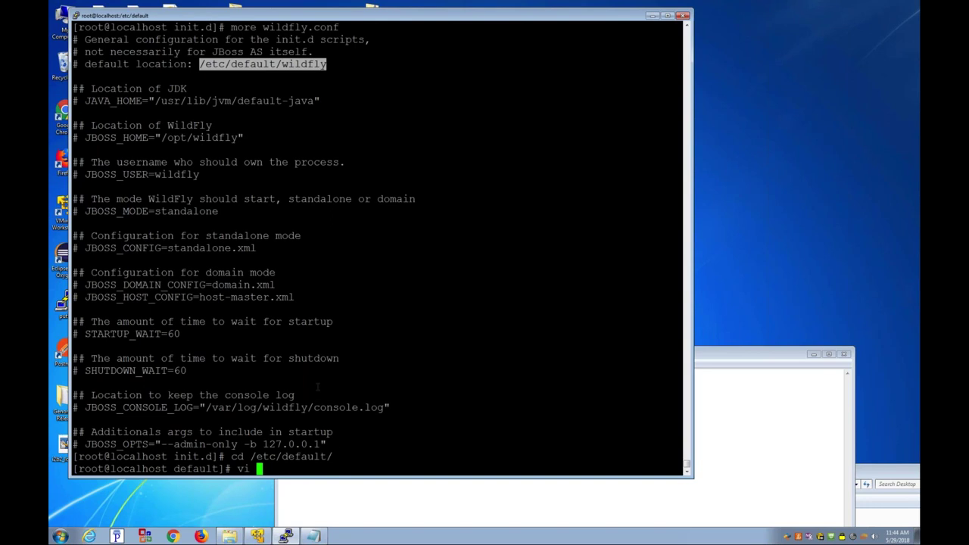
{"action": "key", "text": "Return"}
{"action": "key", "text": "Down"}
{"action": "key", "text": "Down"}
{"action": "key", "text": "Down"}
{"action": "key", "text": "Down"}
{"action": "key", "text": "Down"}
{"action": "key", "text": "Down"}
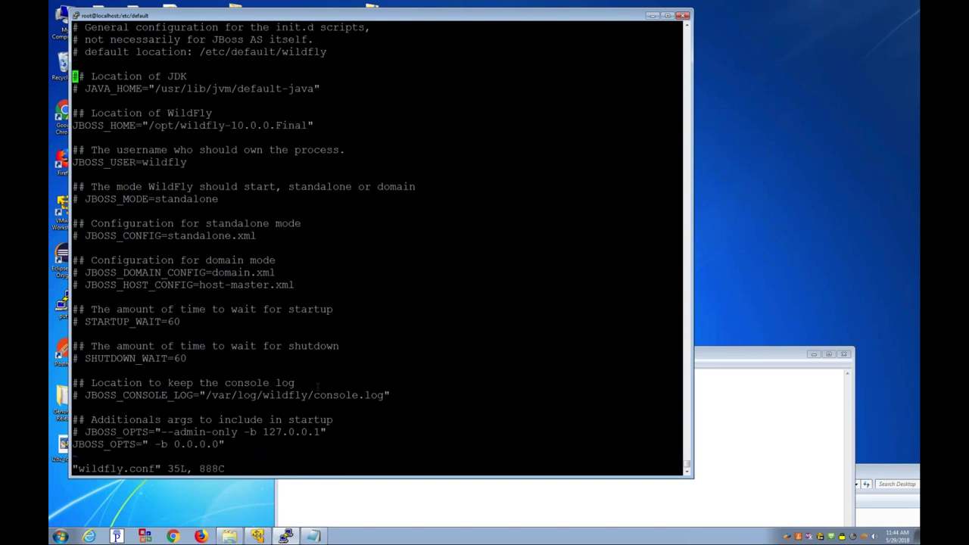
{"action": "key", "text": "Down"}
{"action": "left_click_drag", "start_coordinate": [149, 125], "coordinate": [308, 125]}
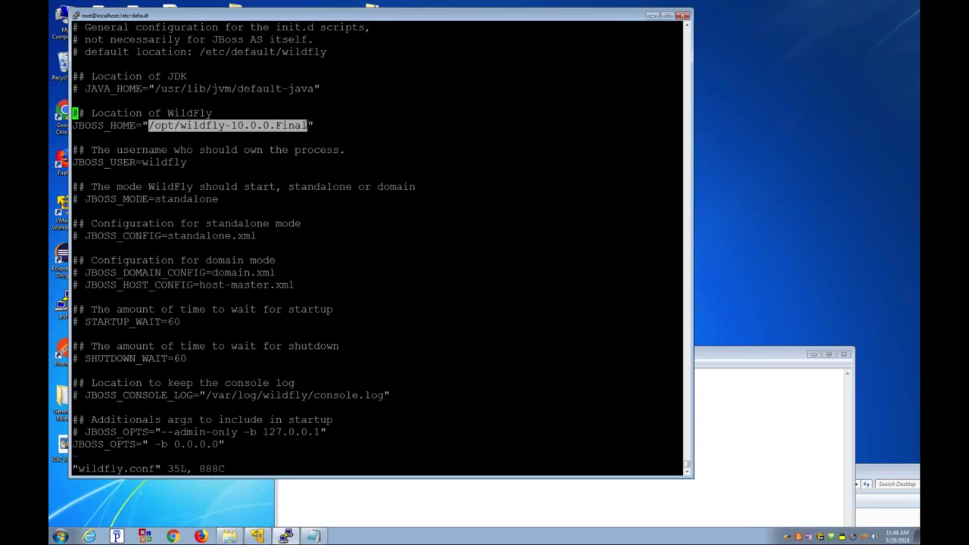
{"action": "key", "text": "Down"}
{"action": "double_click", "coordinate": [162, 162]}
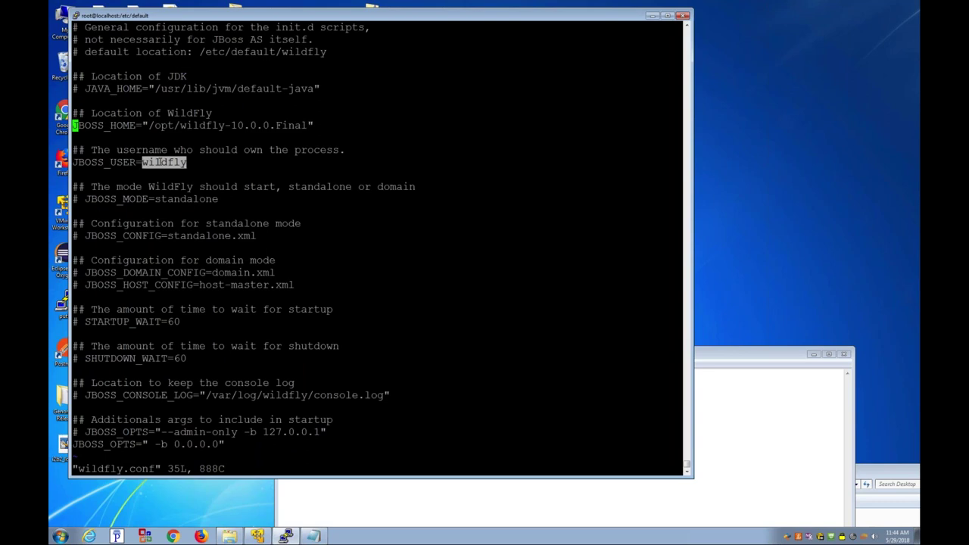
{"action": "key", "text": "Down"}
{"action": "key", "text": "Down"}
{"action": "key", "text": "Down"}
{"action": "key", "text": "Down"}
{"action": "key", "text": "Down"}
{"action": "key", "text": "Down"}
{"action": "key", "text": "Down"}
{"action": "key", "text": "Down"}
{"action": "key", "text": "Down"}
{"action": "key", "text": "Down"}
{"action": "key", "text": "Down"}
{"action": "key", "text": "Down"}
{"action": "key", "text": "Down"}
{"action": "key", "text": "Down"}
{"action": "key", "text": "Down"}
{"action": "key", "text": "Down"}
{"action": "key", "text": "Down"}
{"action": "key", "text": "Down"}
{"action": "key", "text": "Down"}
{"action": "key", "text": "Down"}
{"action": "key", "text": "Down"}
{"action": "key", "text": "Down"}
{"action": "key", "text": "Down"}
{"action": "key", "text": "Down"}
{"action": "key", "text": "Down"}
{"action": "key", "text": "Down"}
{"action": "left_click_drag", "start_coordinate": [150, 445], "coordinate": [222, 444]}
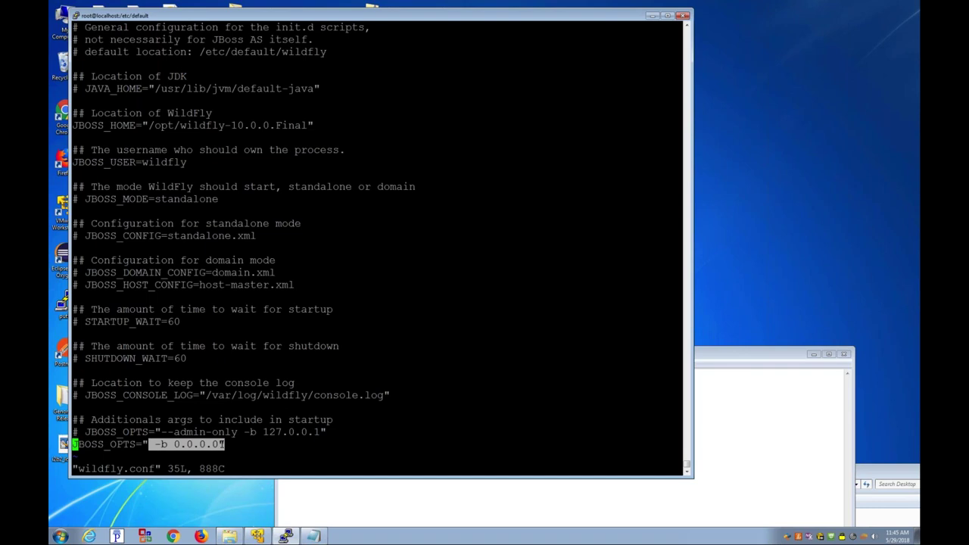
{"action": "type", "text": ":w"}
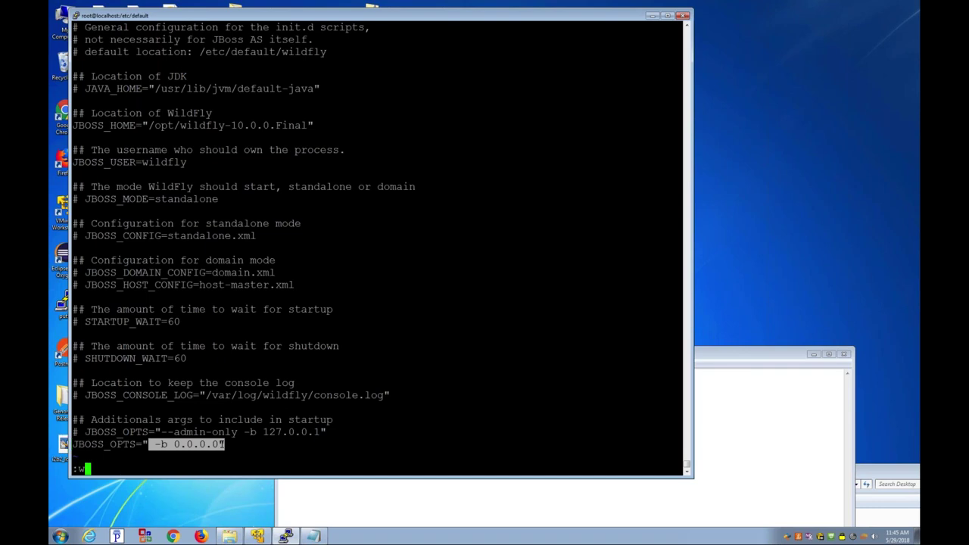
{"action": "type", "text": "q"}
{"action": "key", "text": "Return"}
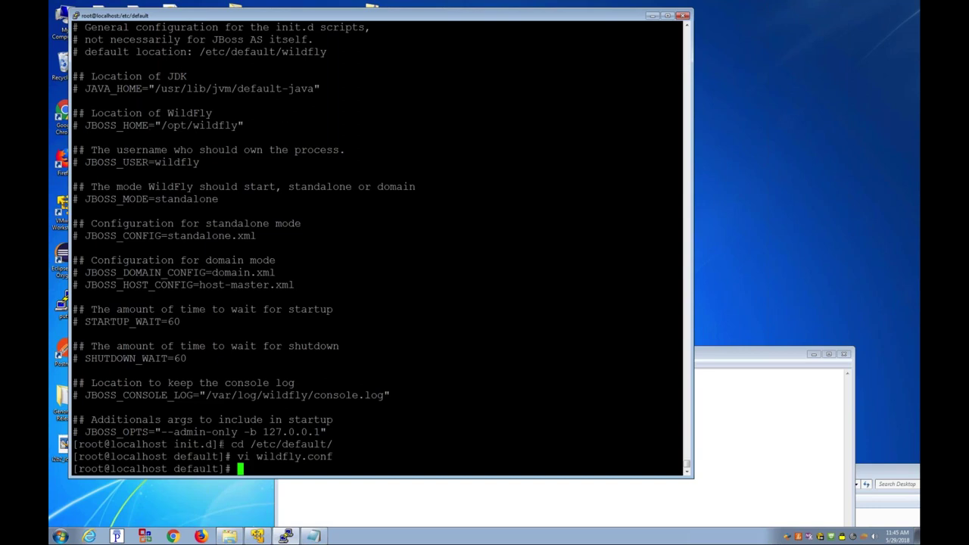
Step: Move to /opt and list its contents in detail
{"action": "type", "text": "cd /opt/"}
{"action": "key", "text": "Return"}
{"action": "type", "text": "ls -ax"}
{"action": "type", "text": "l"}
{"action": "key", "text": "Return"}
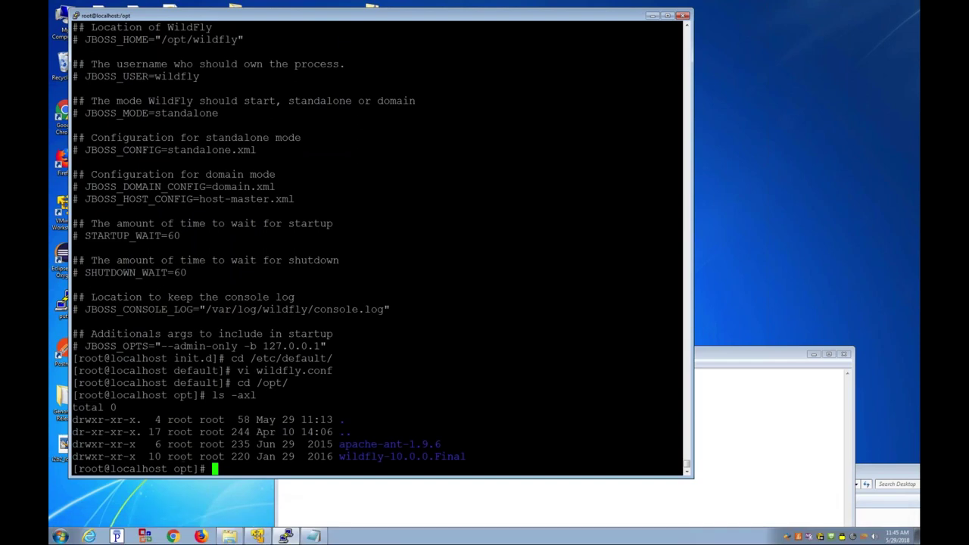
Step: Chown wildfly-10.0.0.Final to wildfly:wildfly, then run /etc/rc.d/init.d/wildfly start
{"action": "left_click_drag", "start_coordinate": [167, 457], "coordinate": [477, 457]}
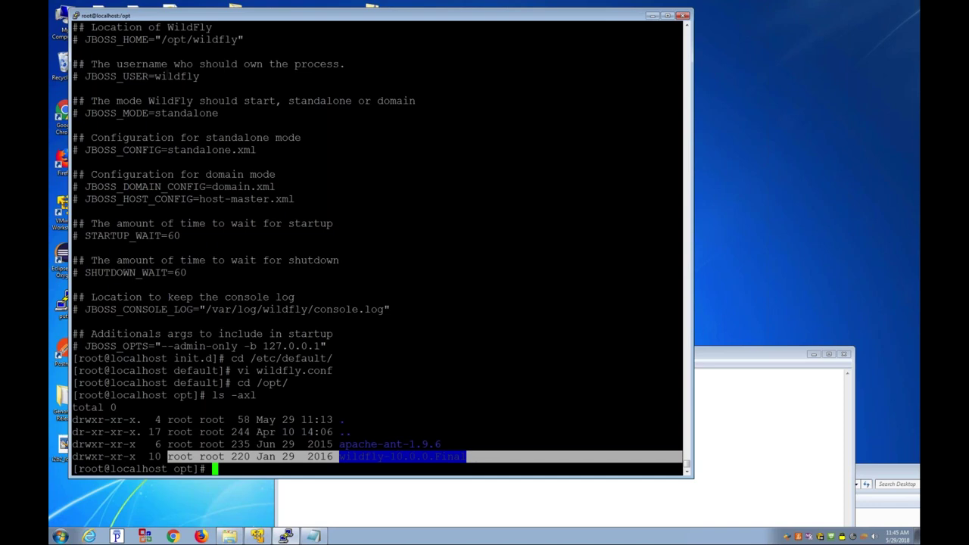
{"action": "double_click", "coordinate": [177, 76]}
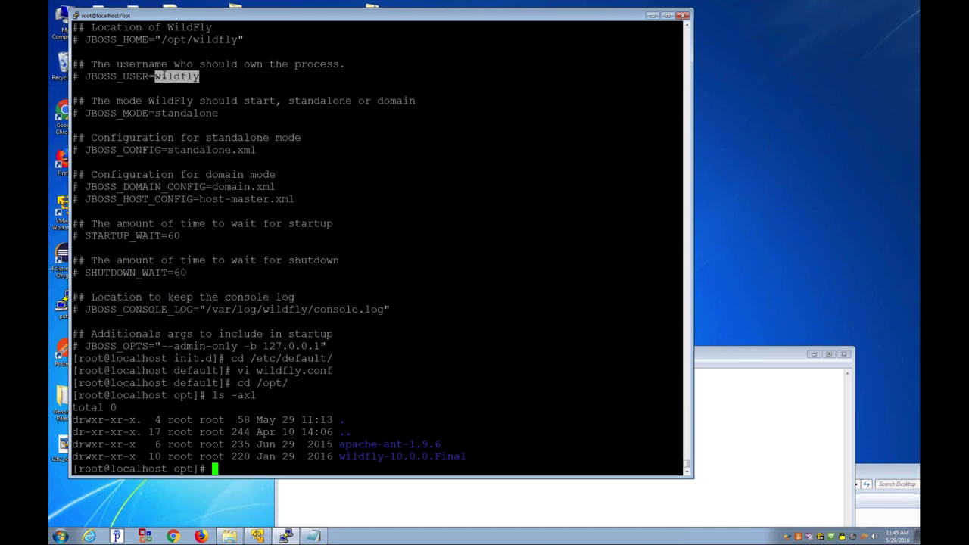
{"action": "type", "text": "chown -R wildf"}
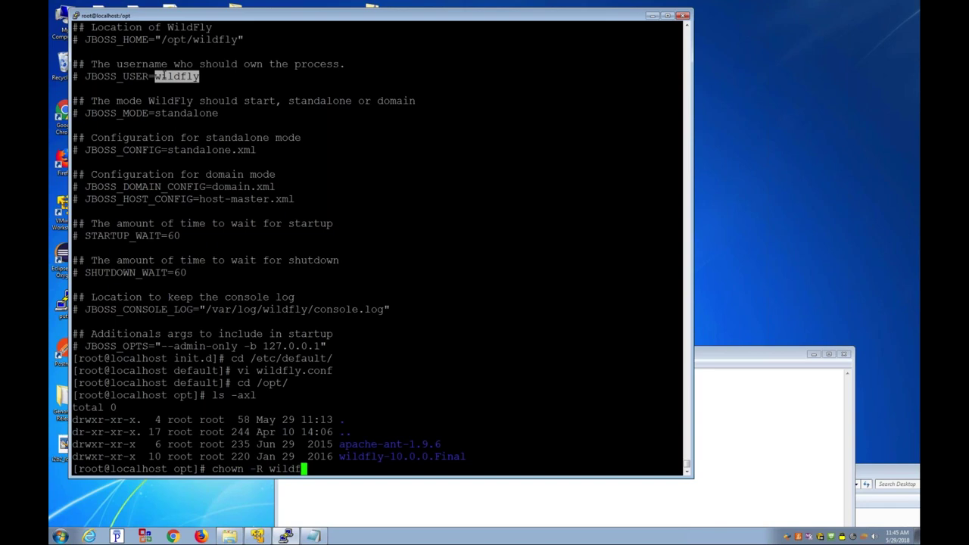
{"action": "type", "text": "ly:wildfly "}
{"action": "type", "text": "w"}
{"action": "key", "text": "Tab"}
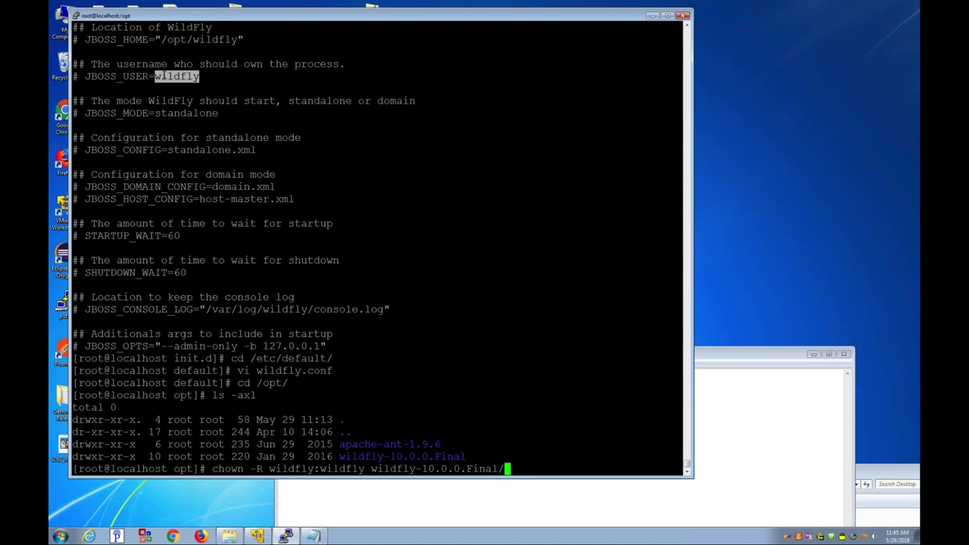
{"action": "key", "text": "Return"}
{"action": "type", "text": "ls -ax"}
{"action": "type", "text": "l"}
{"action": "key", "text": "Return"}
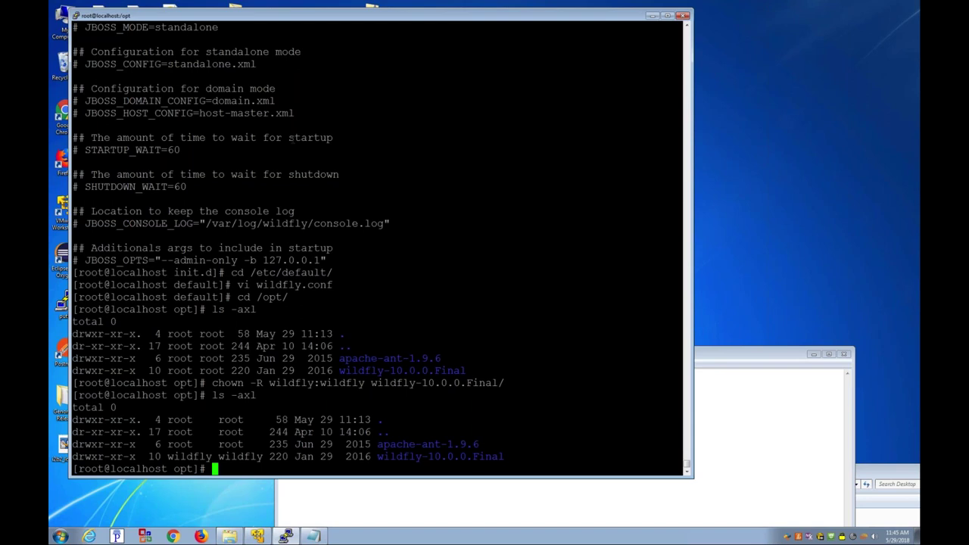
{"action": "type", "text": "/etc/rc.d/init.d/wildfly "}
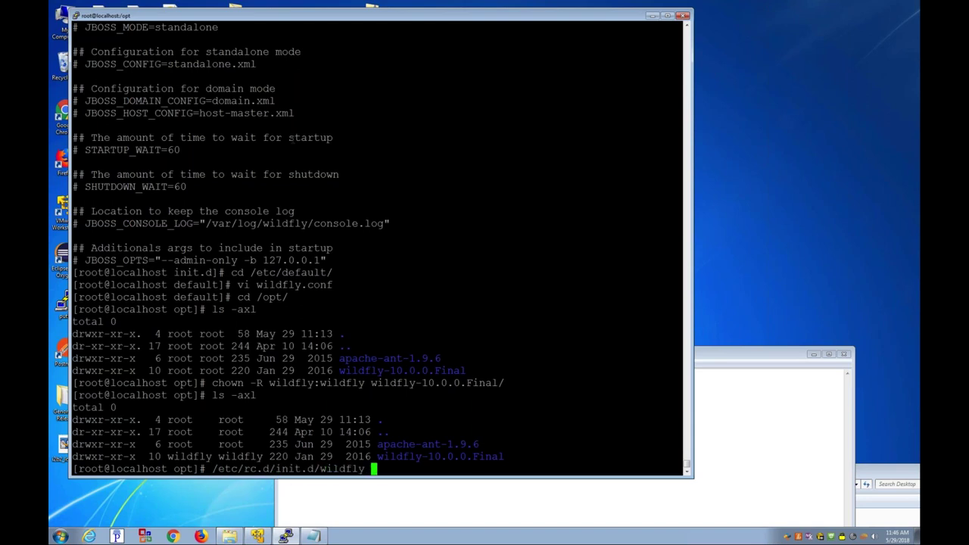
{"action": "type", "text": "start"}
{"action": "key", "text": "Return"}
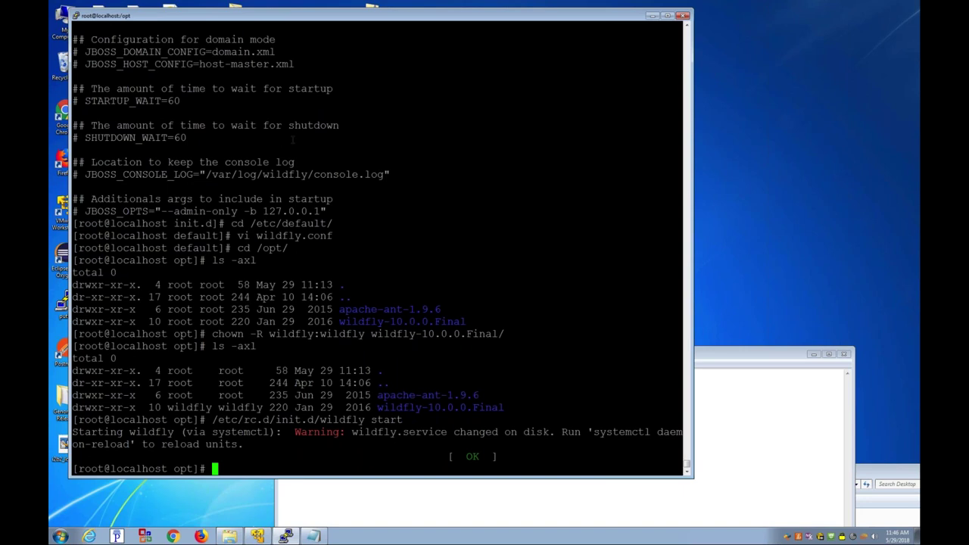
Step: Show the last 2000 lines of server.log in /opt/wildfly-10.0.0.Final/standalone/log and mark the startup summary
{"action": "type", "text": "cd /opt/wildfly-10.0.0.Final/standalone/log/"}
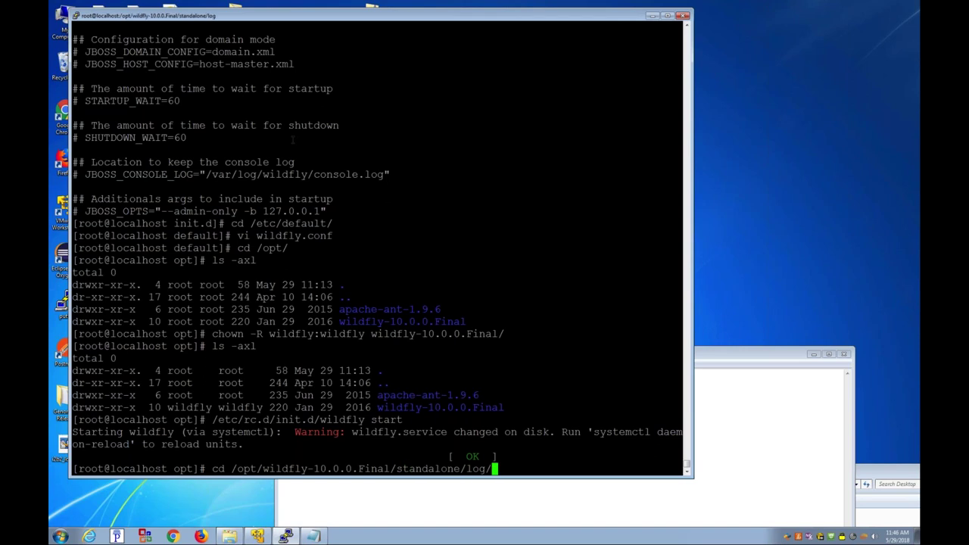
{"action": "key", "text": "Return"}
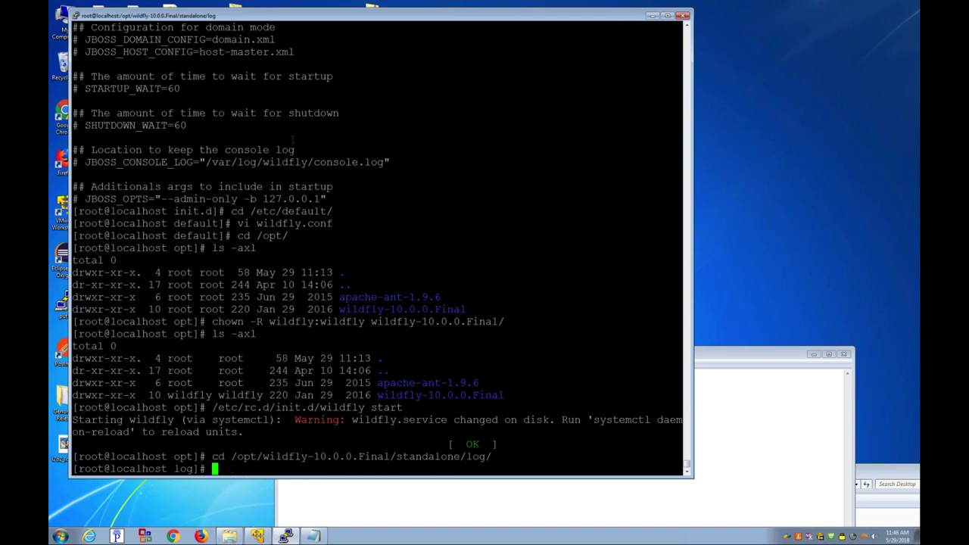
{"action": "type", "text": "ls -axl"}
{"action": "key", "text": "Return"}
{"action": "type", "text": "tail -2000 server.log"}
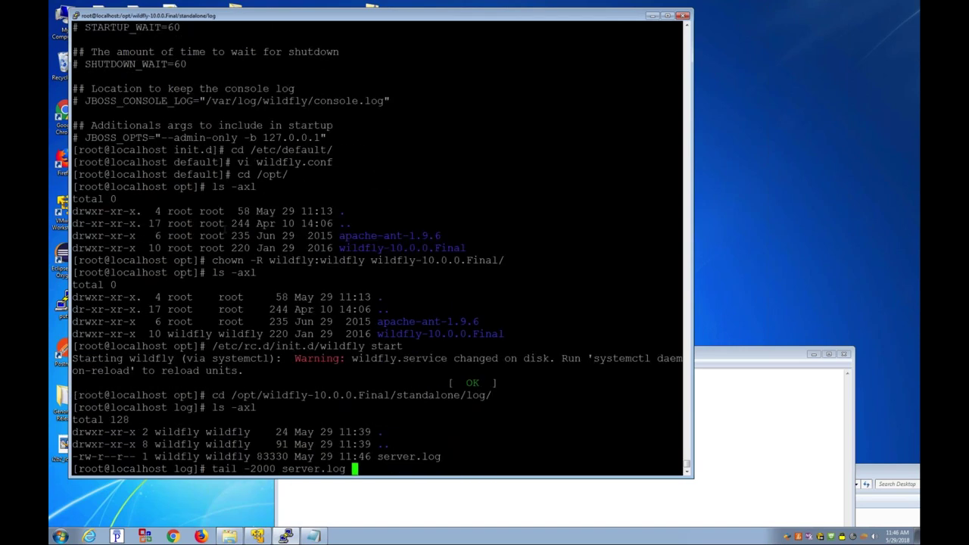
{"action": "key", "text": "Return"}
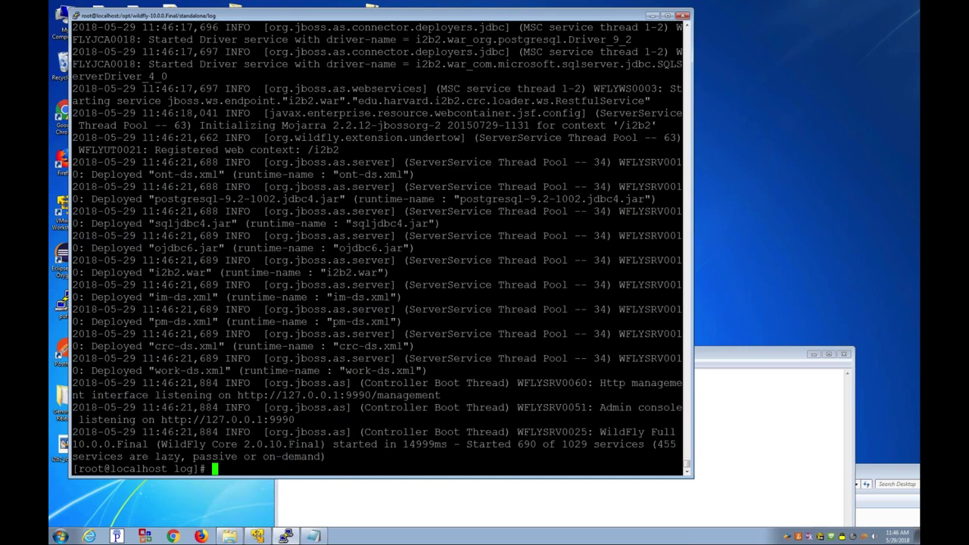
{"action": "left_click_drag", "start_coordinate": [333, 456], "coordinate": [64, 429]}
Step: Show the last 200 lines of /var/log/wildfly/console.log, confirming i2b2.war deployed and WildFly started
{"action": "type", "text": "cd /var/"}
{"action": "key", "text": "Tab"}
{"action": "key", "text": "Tab"}
{"action": "key", "text": "Tab"}
{"action": "key", "text": "Tab"}
{"action": "type", "text": "log/w"}
{"action": "key", "text": "Tab"}
{"action": "key", "text": "Tab"}
{"action": "type", "text": "i"}
{"action": "key", "text": "Tab"}
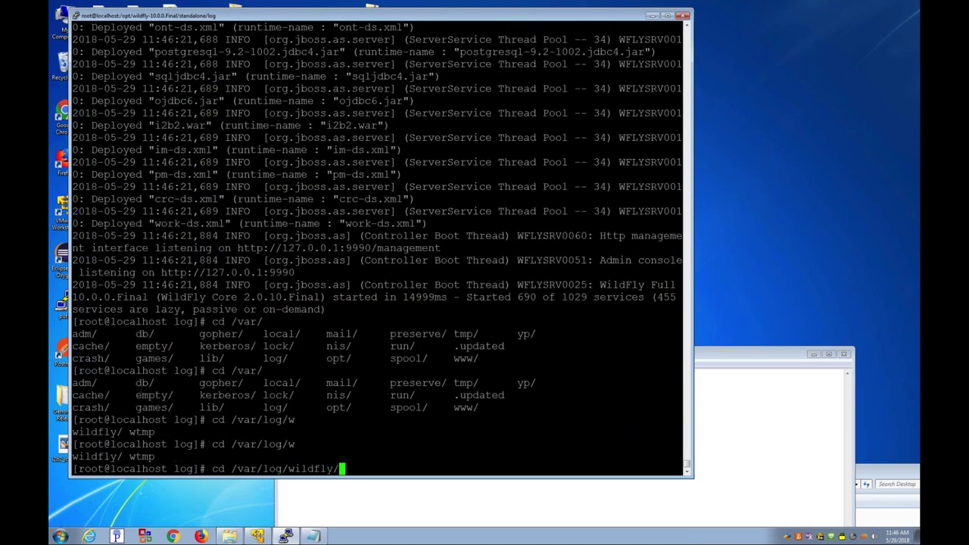
{"action": "key", "text": "Return"}
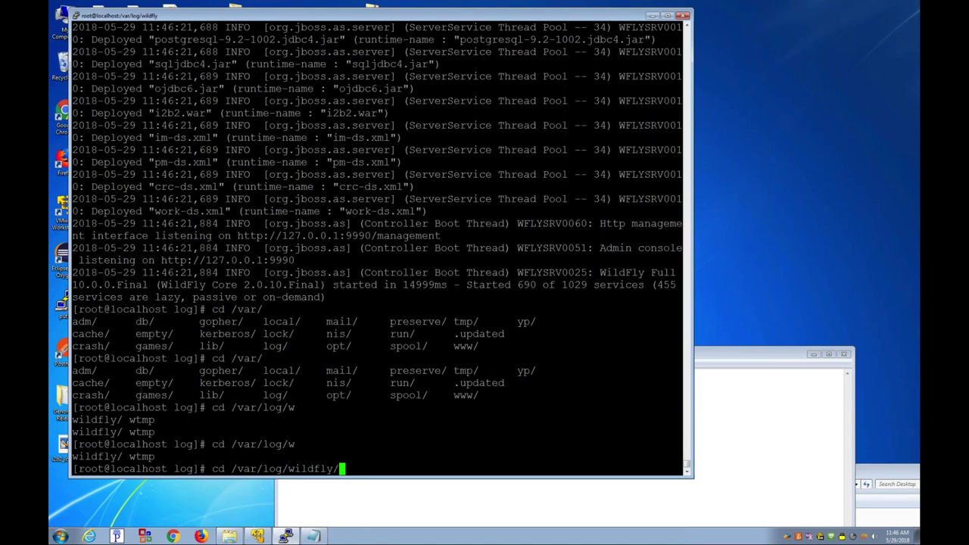
{"action": "type", "text": "ls -axl"}
{"action": "key", "text": "Return"}
{"action": "type", "text": "tail -200 console.log c"}
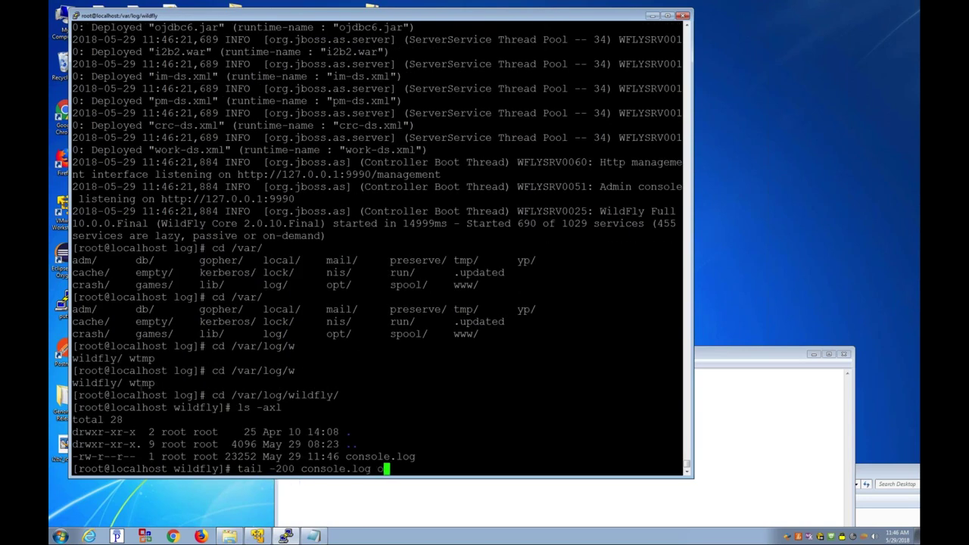
{"action": "key", "text": "BackSpace"}
{"action": "key", "text": "Return"}
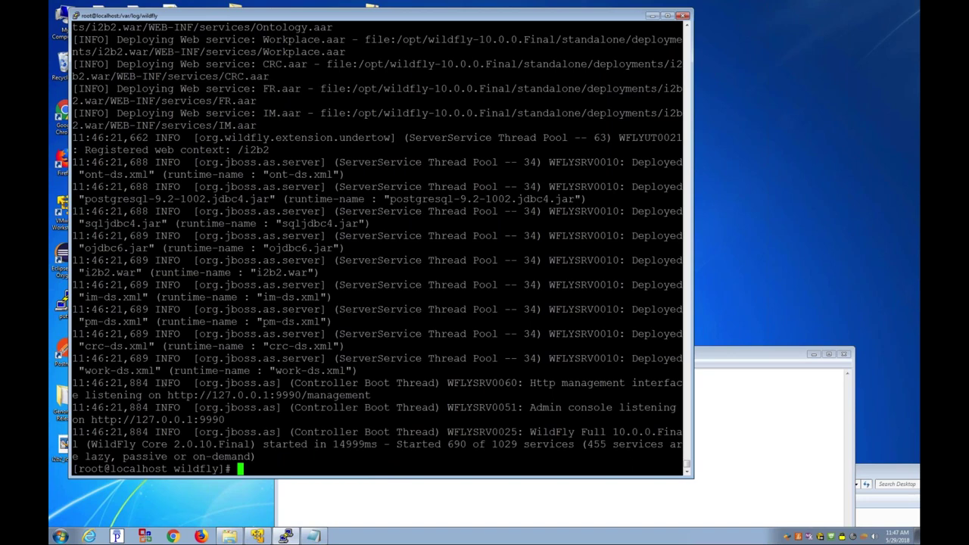
Step: List /root/Install to locate the i2b2webclient-1709c.zip archive
{"action": "type", "text": "cd"}
{"action": "key", "text": "Return"}
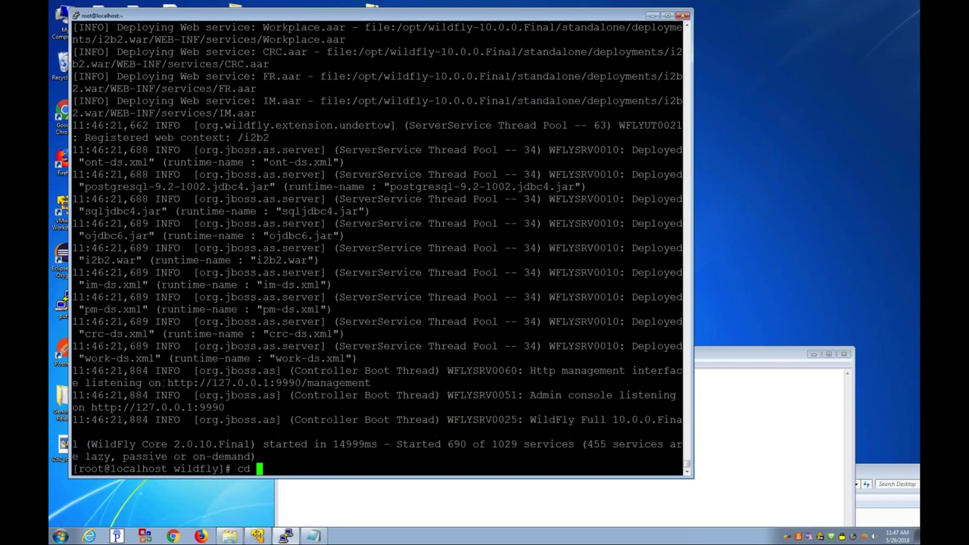
{"action": "type", "text": "ls"}
{"action": "key", "text": "Return"}
{"action": "type", "text": "cd Ins"}
{"action": "key", "text": "Tab"}
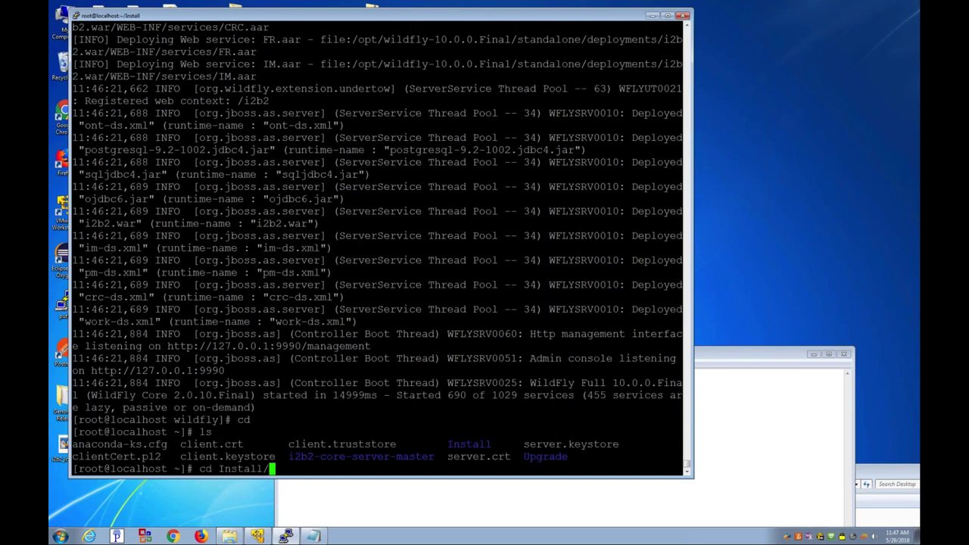
{"action": "key", "text": "Return"}
{"action": "type", "text": "ls -axl"}
{"action": "key", "text": "Return"}
{"action": "left_click_drag", "start_coordinate": [371, 395], "coordinate": [528, 397]}
{"action": "left_click", "coordinate": [529, 397]}
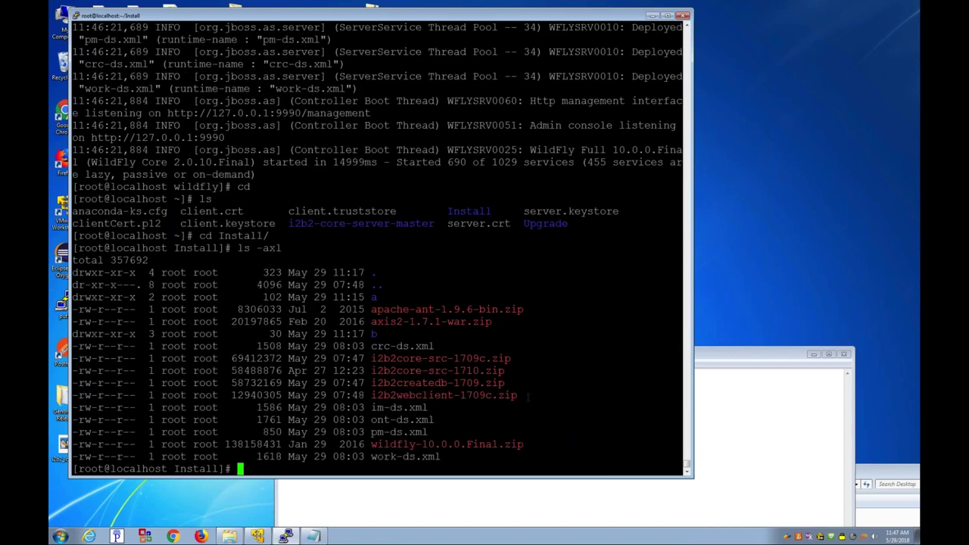
Step: Extract /root/Install/i2b2webclient-1709c.zip into /var/www/html and list the result
{"action": "type", "text": "cd /var/www/html/"}
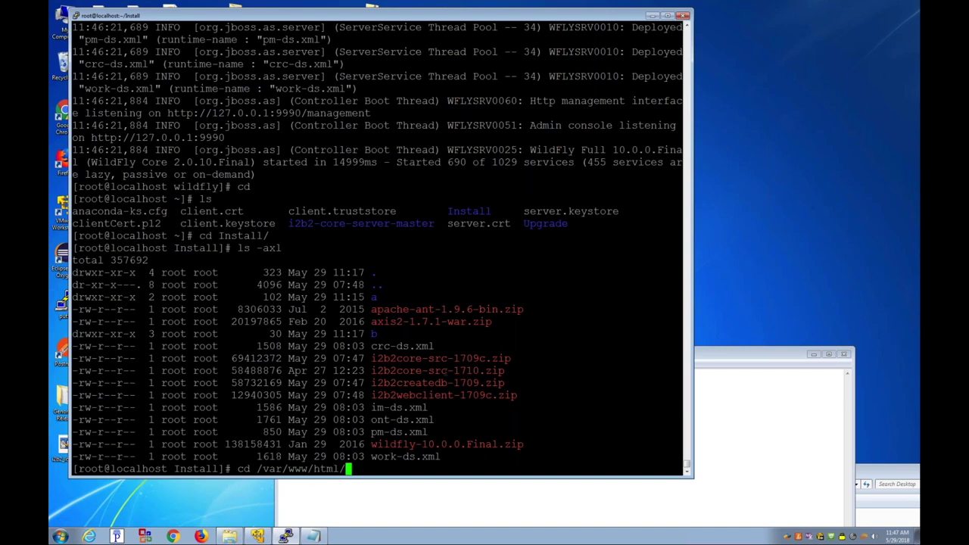
{"action": "key", "text": "Return"}
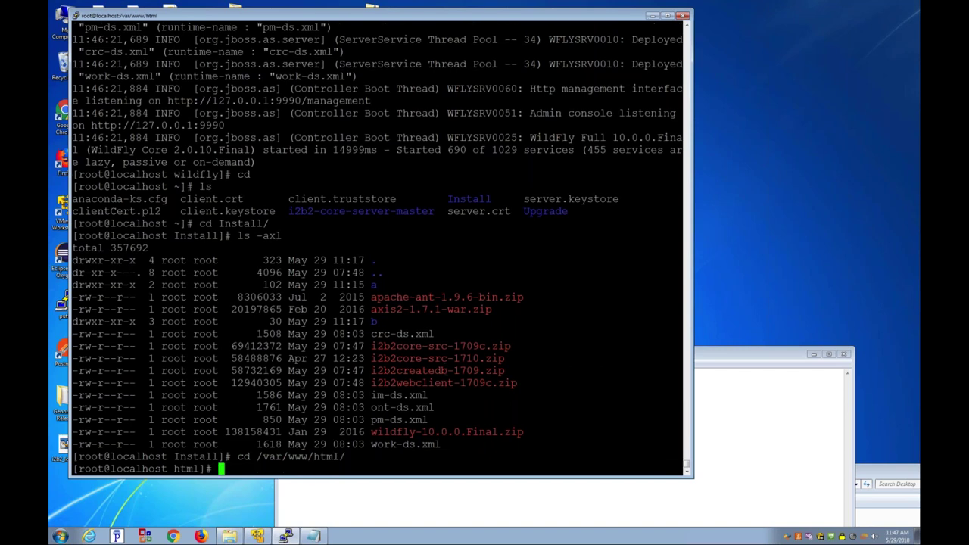
{"action": "type", "text": "unzip /root/I"}
{"action": "key", "text": "Tab"}
{"action": "type", "text": "i2b2w"}
{"action": "key", "text": "Tab"}
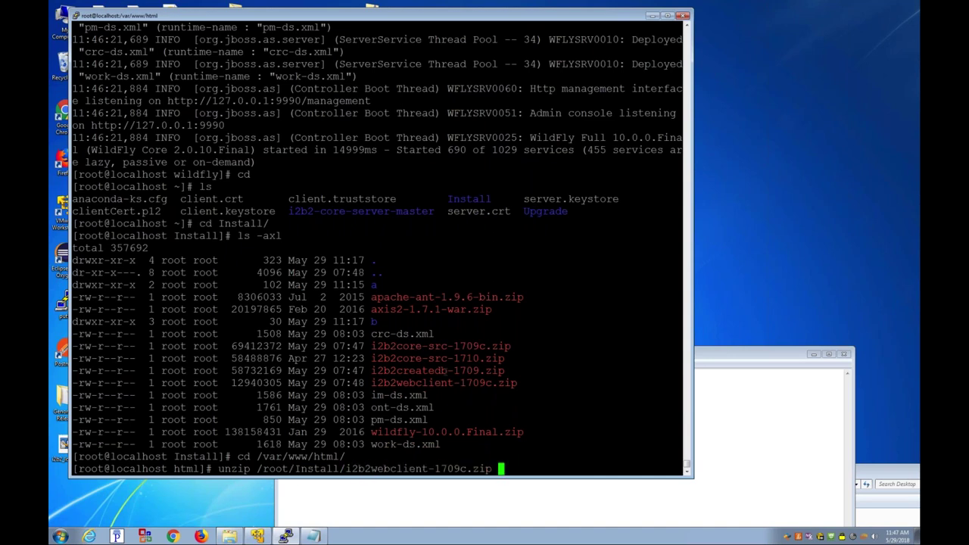
{"action": "key", "text": "Return"}
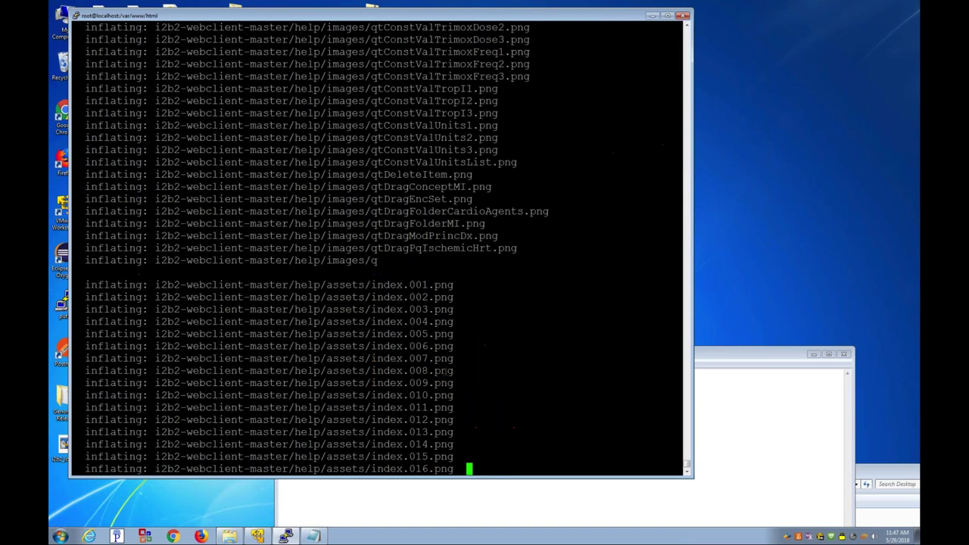
{"action": "type", "text": "ls -axl"}
{"action": "key", "text": "Return"}
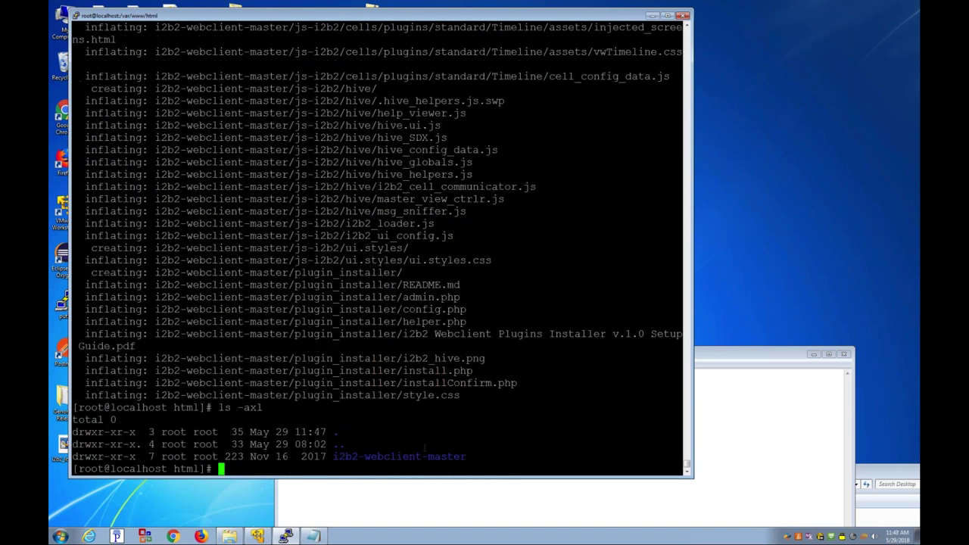
Step: Rename i2b2-webclient-master to webclient and list the files inside it
{"action": "type", "text": "mv i2"}
{"action": "key", "text": "Tab"}
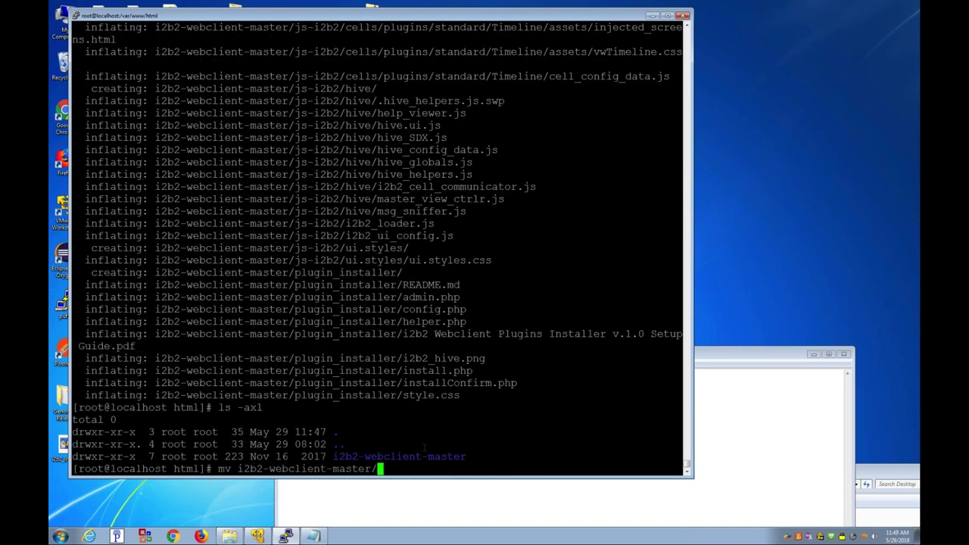
{"action": "type", "text": "webclient"}
{"action": "key", "text": "Return"}
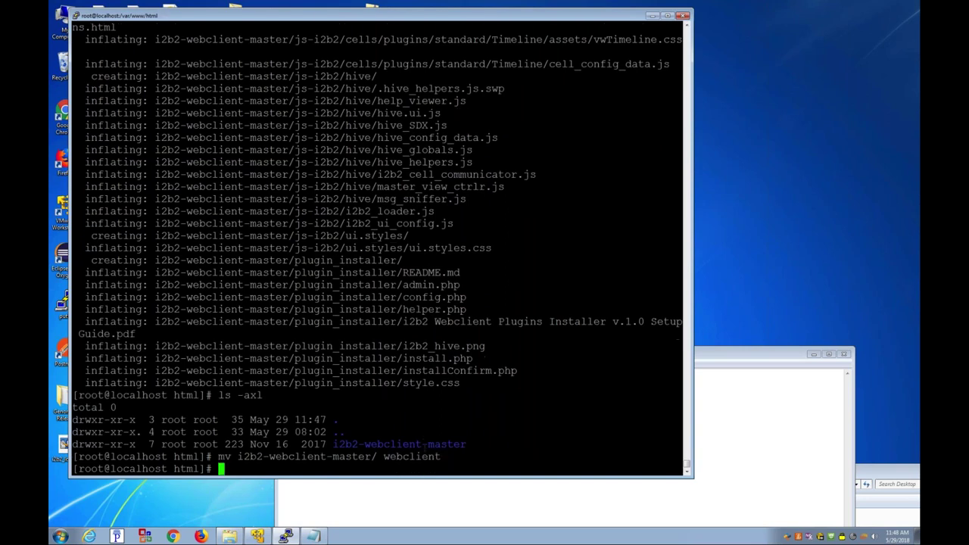
{"action": "type", "text": "cd w"}
{"action": "key", "text": "Tab"}
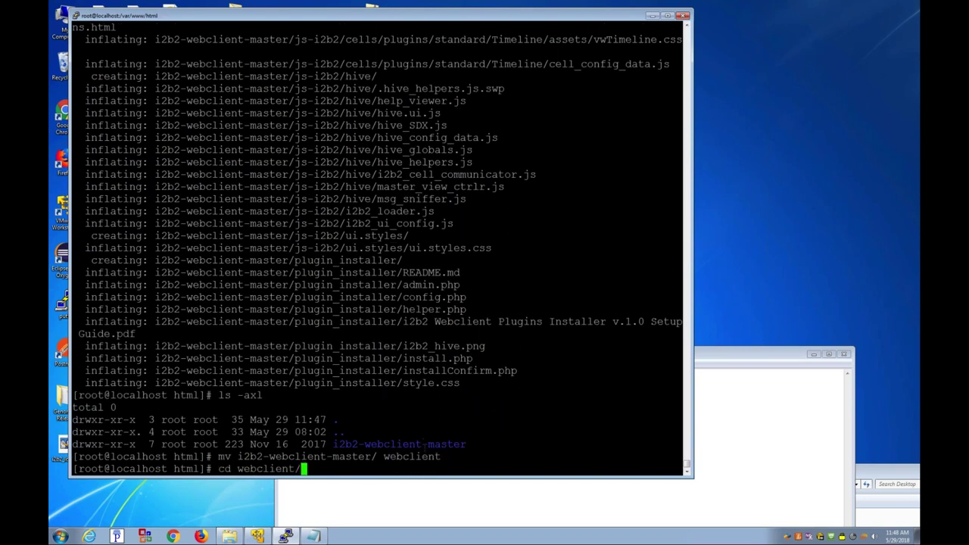
{"action": "key", "text": "Return"}
{"action": "type", "text": "ls -axl"}
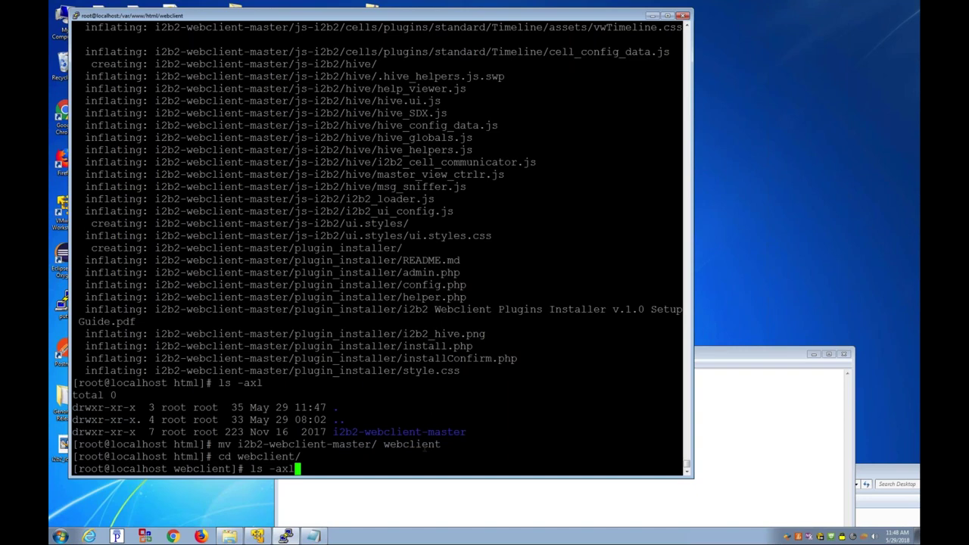
{"action": "key", "text": "Return"}
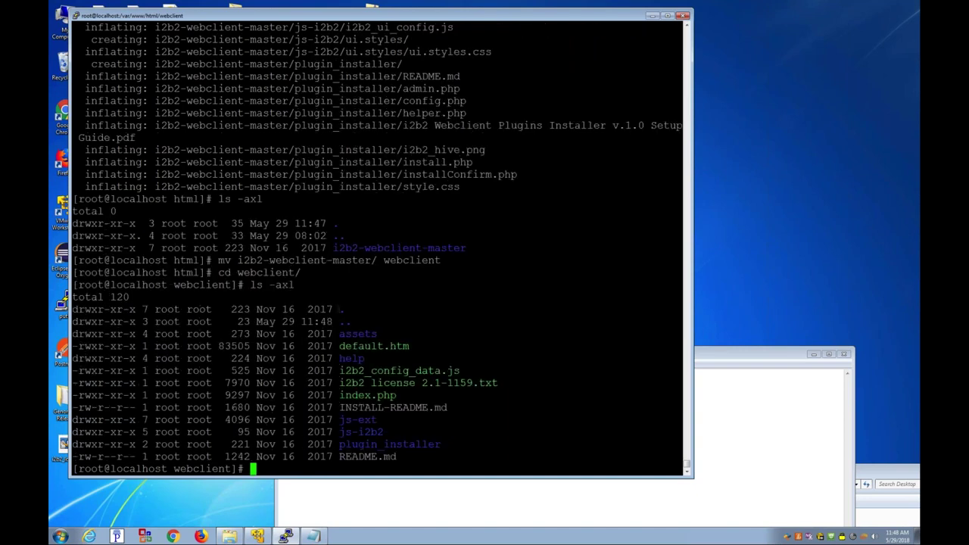
Step: Begin opening i2b2_config_data.js in vi
{"action": "left_click_drag", "start_coordinate": [333, 371], "coordinate": [467, 372]}
{"action": "type", "text": "vi i2b2"}
{"action": "key", "text": "Tab"}
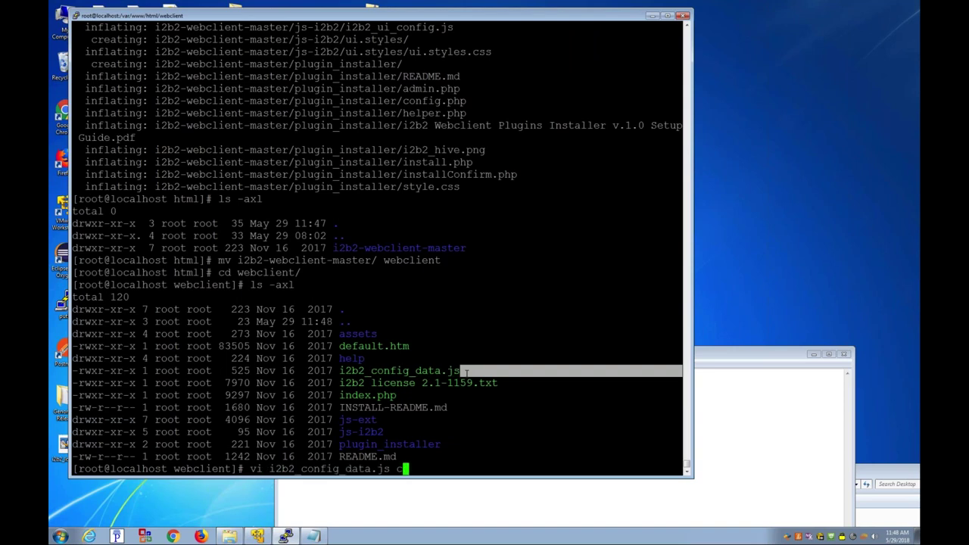
Step: Change the urlCellPM server address in i2b2_config_data.js to 127.0.0.1:9090
{"action": "key", "text": "Return"}
{"action": "key", "text": "Down"}
{"action": "key", "text": "Down"}
{"action": "key", "text": "Down"}
{"action": "key", "text": "Down"}
{"action": "key", "text": "Down"}
{"action": "key", "text": "Down"}
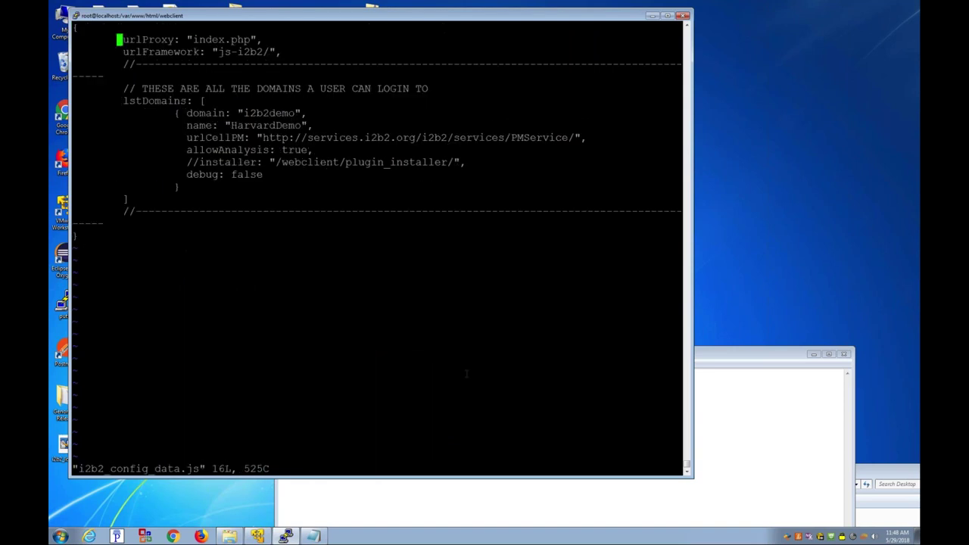
{"action": "key", "text": "Down"}
{"action": "key", "text": "Right"}
{"action": "key", "text": "Right"}
{"action": "key", "text": "Right"}
{"action": "key", "text": "Right"}
{"action": "key", "text": "Right"}
{"action": "key", "text": "Right"}
{"action": "key", "text": "Right"}
{"action": "key", "text": "Right"}
{"action": "key", "text": "Right"}
{"action": "key", "text": "Right"}
{"action": "key", "text": "Right"}
{"action": "key", "text": "Right"}
{"action": "key", "text": "Right"}
{"action": "key", "text": "Right"}
{"action": "key", "text": "Right"}
{"action": "key", "text": "Right"}
{"action": "key", "text": "Right"}
{"action": "key", "text": "Right"}
{"action": "key", "text": "Right"}
{"action": "key", "text": "Down"}
{"action": "key", "text": "Right"}
{"action": "key", "text": "x"}
{"action": "key", "text": "x"}
{"action": "key", "text": "x"}
{"action": "key", "text": "x"}
{"action": "key", "text": "x"}
{"action": "key", "text": "x"}
{"action": "key", "text": "x"}
{"action": "key", "text": "x"}
{"action": "key", "text": "x"}
{"action": "key", "text": "x"}
{"action": "key", "text": "x"}
{"action": "key", "text": "x"}
{"action": "key", "text": "x"}
{"action": "key", "text": "x"}
{"action": "key", "text": "x"}
{"action": "key", "text": "x"}
{"action": "key", "text": "x"}
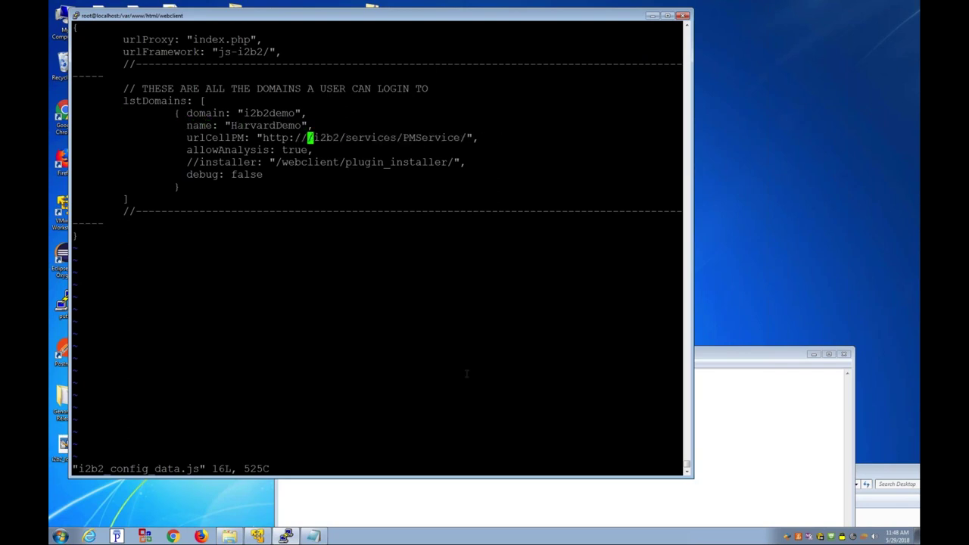
{"action": "type", "text": "i127.0.0.1:9090"}
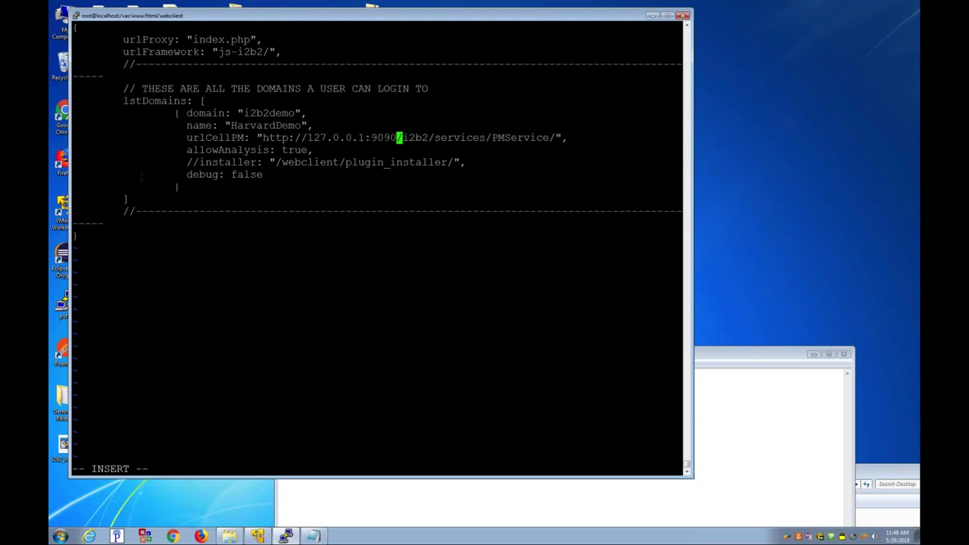
{"action": "key", "text": "Escape"}
Step: Rename the domain from HarvardDemo to i2b2_Install, fixing the typing slips
{"action": "key", "text": "Left"}
{"action": "key", "text": "Left"}
{"action": "key", "text": "Up"}
{"action": "key", "text": "Left"}
{"action": "key", "text": "Left"}
{"action": "key", "text": "Left"}
{"action": "key", "text": "Left"}
{"action": "key", "text": "Left"}
{"action": "key", "text": "Left"}
{"action": "key", "text": "Left"}
{"action": "key", "text": "Left"}
{"action": "key", "text": "Left"}
{"action": "key", "text": "Left"}
{"action": "key", "text": "Left"}
{"action": "key", "text": "Left"}
{"action": "key", "text": "d"}
{"action": "key", "text": "w"}
{"action": "type", "text": "i2b2"}
{"action": "key", "text": "BackSpace"}
{"action": "type", "text": "b2_Insall"}
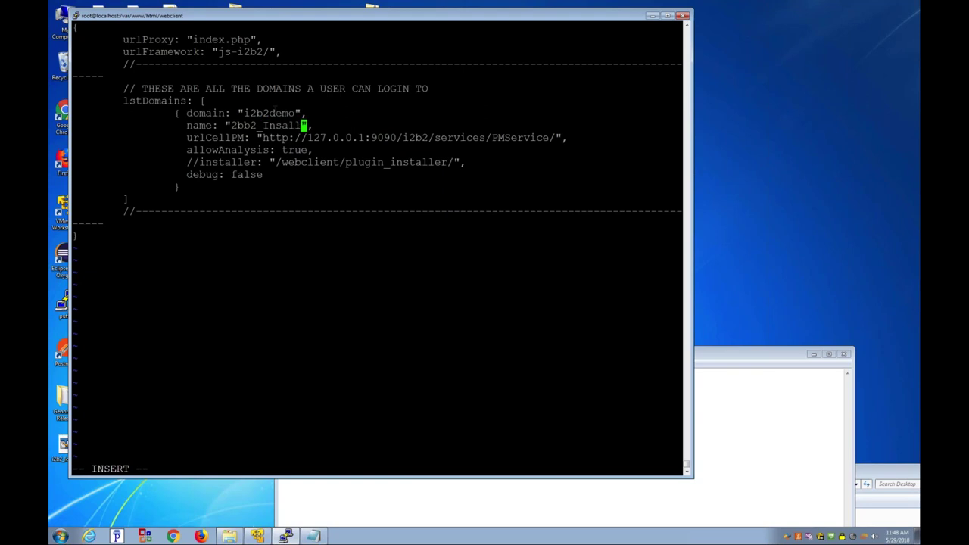
{"action": "key", "text": "Escape"}
{"action": "key", "text": "h"}
{"action": "key", "text": "h"}
{"action": "key", "text": "h"}
{"action": "key", "text": "h"}
{"action": "key", "text": "h"}
{"action": "key", "text": "h"}
{"action": "key", "text": "h"}
{"action": "key", "text": "h"}
{"action": "key", "text": "h"}
{"action": "type", "text": "xhii"}
{"action": "key", "text": "Escape"}
{"action": "key", "text": "l"}
{"action": "key", "text": "l"}
{"action": "key", "text": "l"}
{"action": "key", "text": "l"}
{"action": "key", "text": "l"}
{"action": "key", "text": "l"}
{"action": "key", "text": "l"}
{"action": "key", "text": "l"}
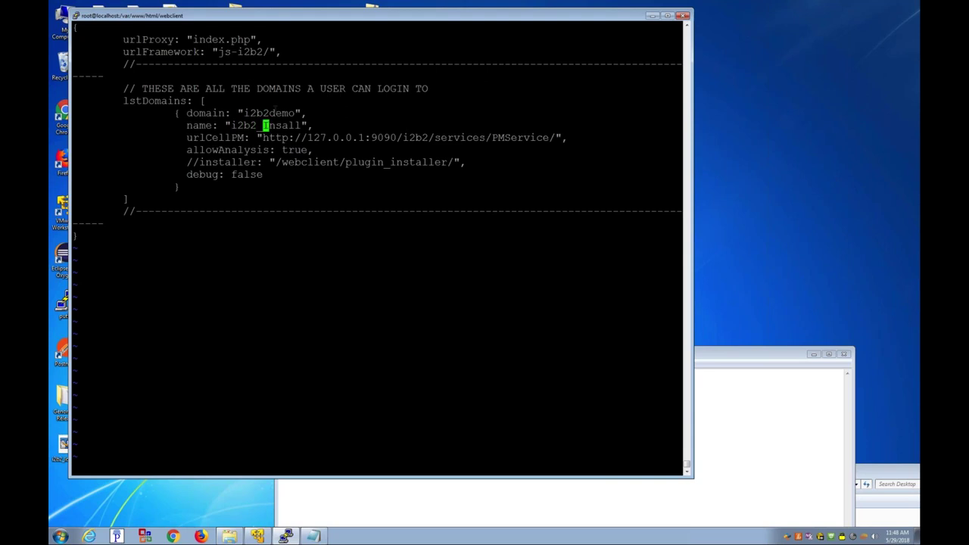
{"action": "type", "text": "it"}
{"action": "key", "text": "Escape"}
{"action": "key", "text": "j"}
Step: Save and quit i2b2_config_data.js, then enter the ifconfig -a command
{"action": "left_click_drag", "start_coordinate": [306, 138], "coordinate": [390, 138]}
{"action": "type", "text": ":w"}
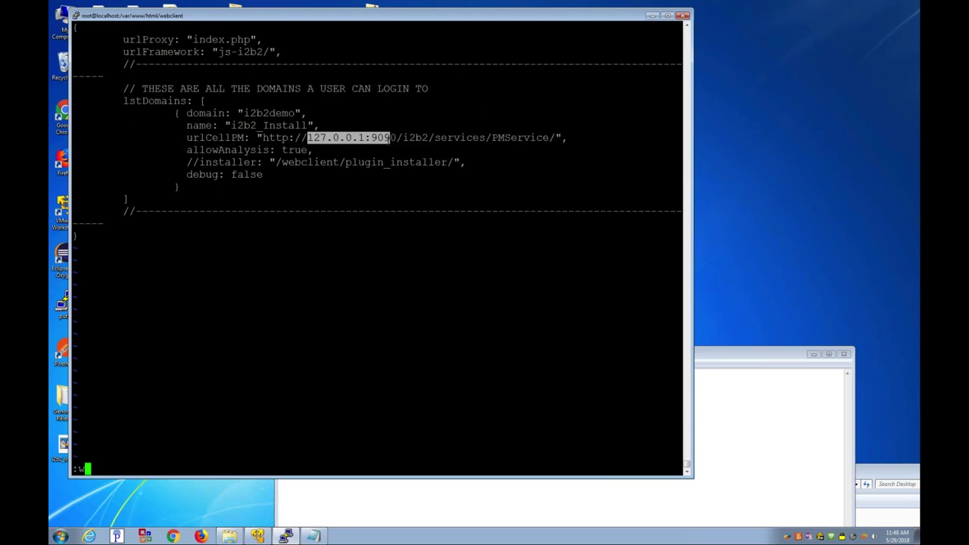
{"action": "key", "text": "Return"}
{"action": "type", "text": ":q"}
{"action": "key", "text": "Return"}
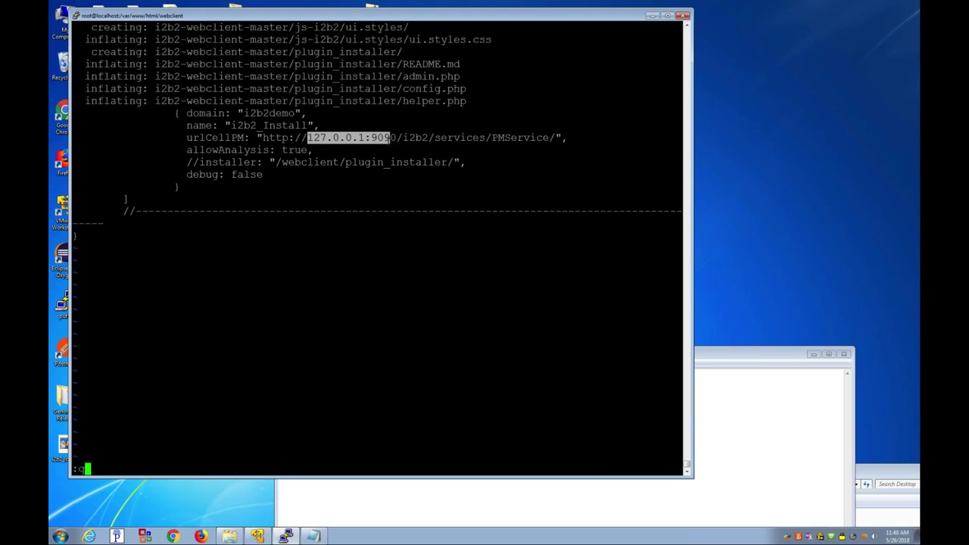
{"action": "type", "text": "ifc"}
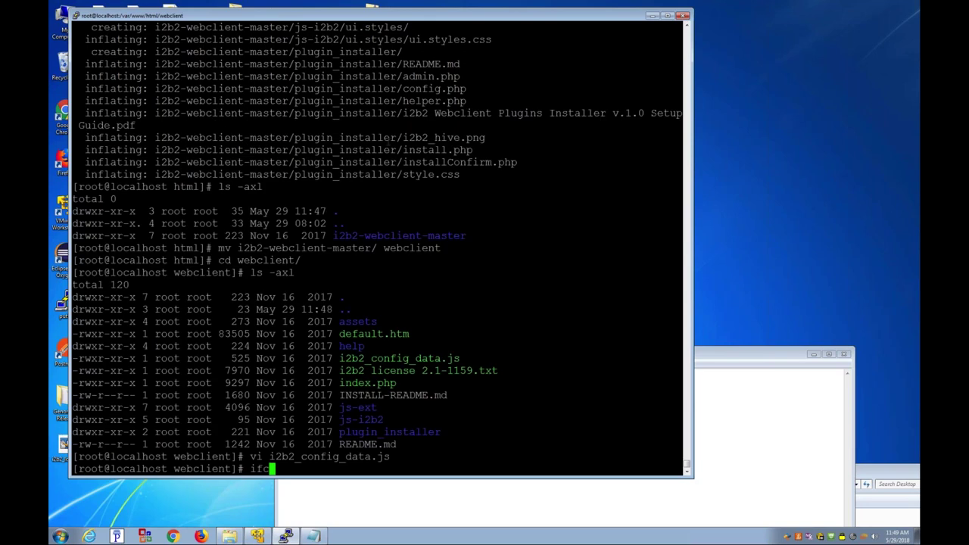
{"action": "type", "text": "onfig -a"}
Step: Run ifconfig -a and select the server address 192.168.142.130
{"action": "key", "text": "Return"}
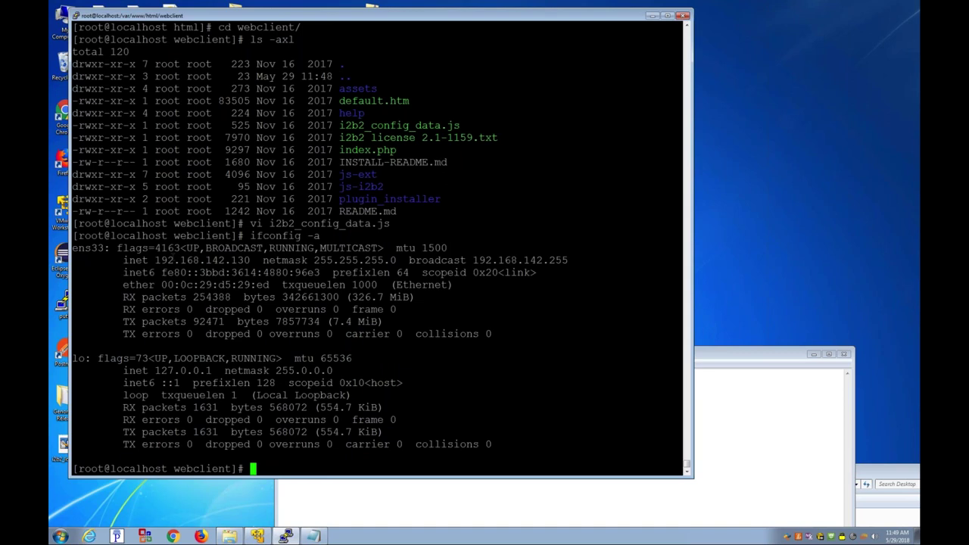
{"action": "left_click_drag", "start_coordinate": [149, 260], "coordinate": [250, 260]}
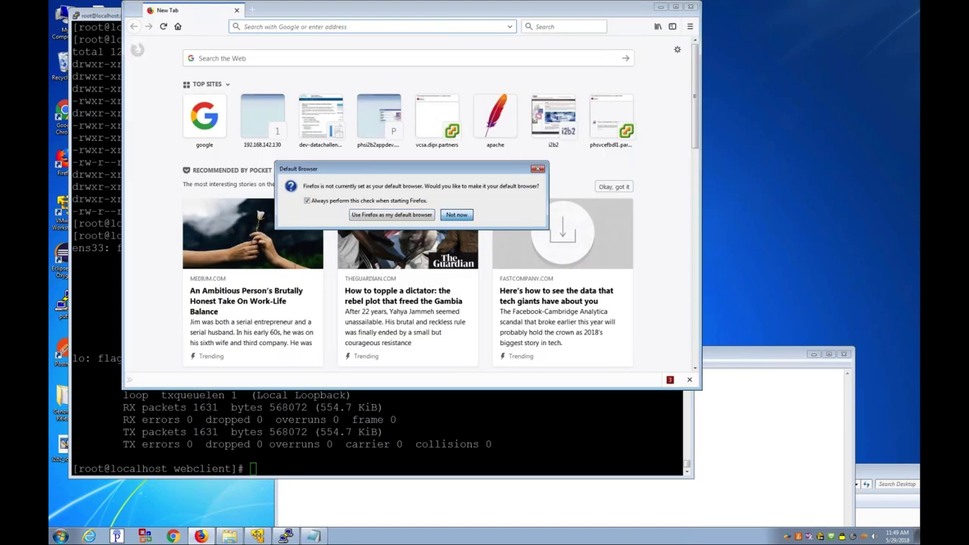
Step: Dismiss the default-browser prompt and load 192.168.142.130/webclient
{"action": "left_click", "coordinate": [458, 215]}
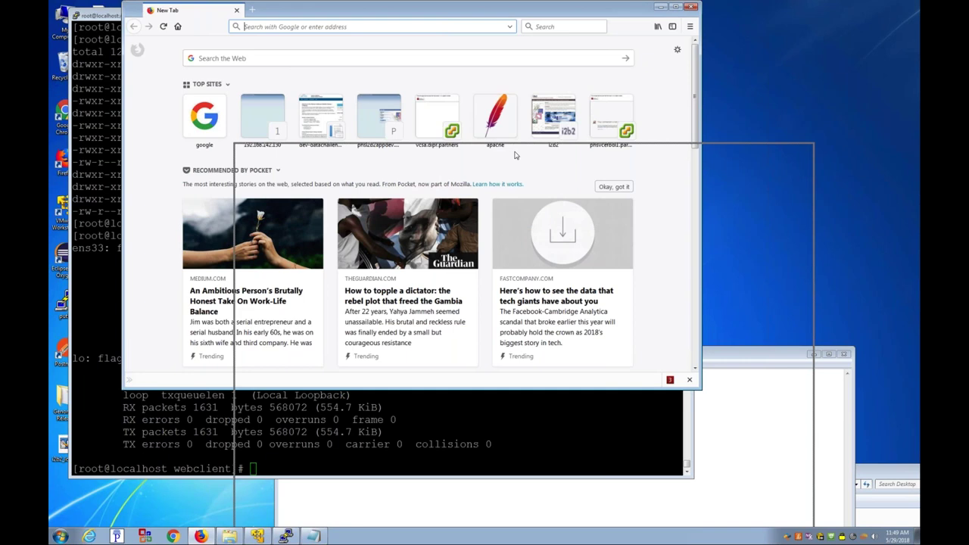
{"action": "left_click_drag", "start_coordinate": [515, 155], "coordinate": [515, 155]}
{"action": "type", "text": "192.168.142.130/"}
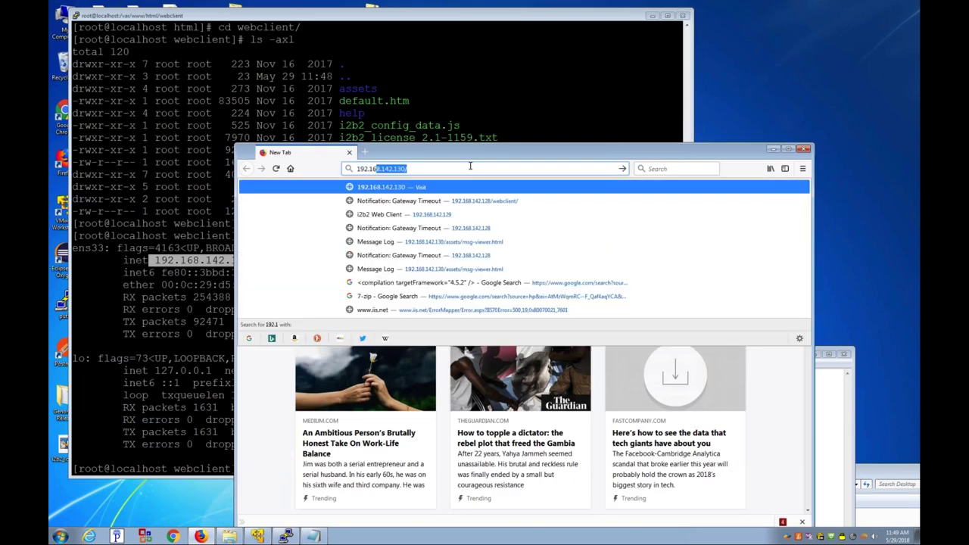
{"action": "key", "text": "Return"}
{"action": "type", "text": "webclient"}
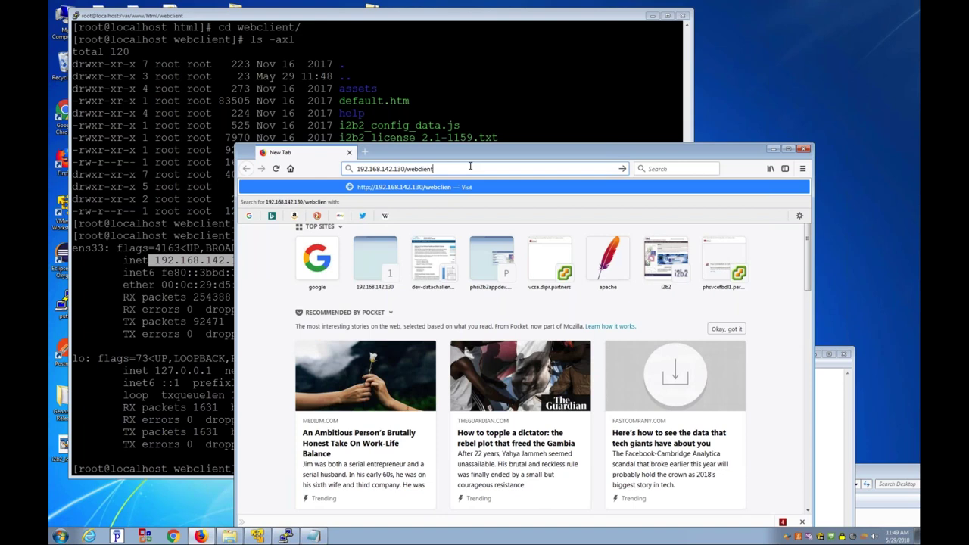
{"action": "key", "text": "Return"}
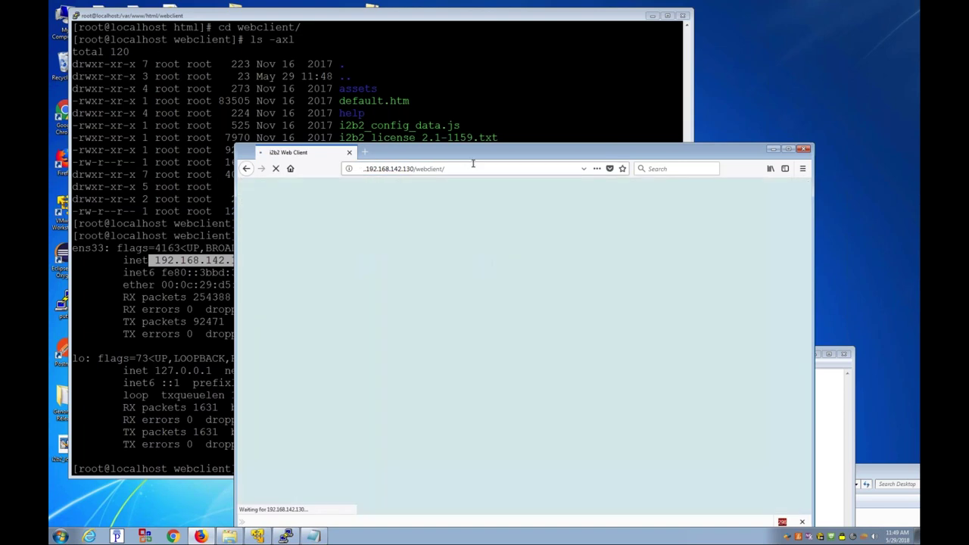
Step: Log in on host i2b2_Install with the demo username and password
{"action": "left_click_drag", "start_coordinate": [464, 67], "coordinate": [461, 61]}
{"action": "left_click", "coordinate": [419, 280]}
{"action": "left_click", "coordinate": [420, 282]}
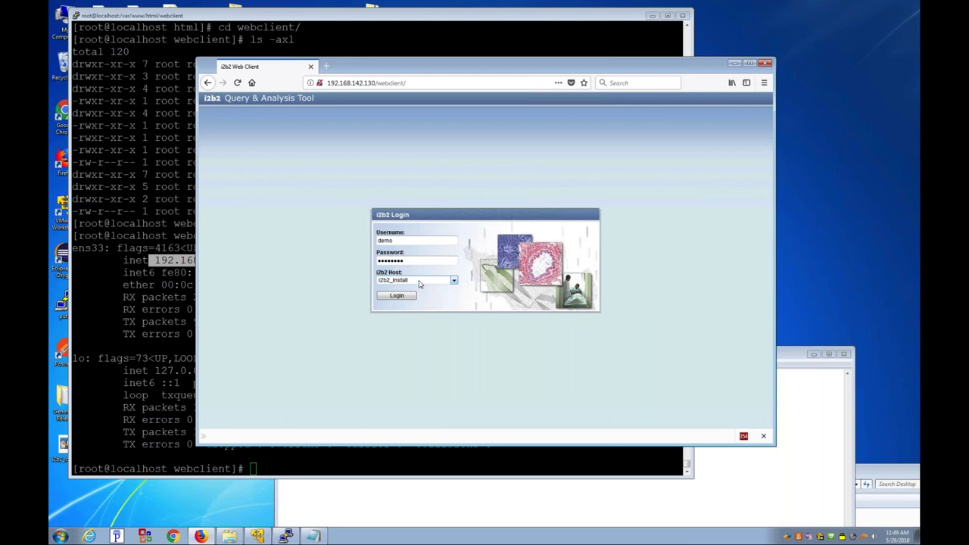
{"action": "double_click", "coordinate": [396, 240]}
{"action": "left_click", "coordinate": [416, 260]}
{"action": "double_click", "coordinate": [416, 260]}
{"action": "type", "text": "demouser"}
{"action": "left_click", "coordinate": [399, 296]}
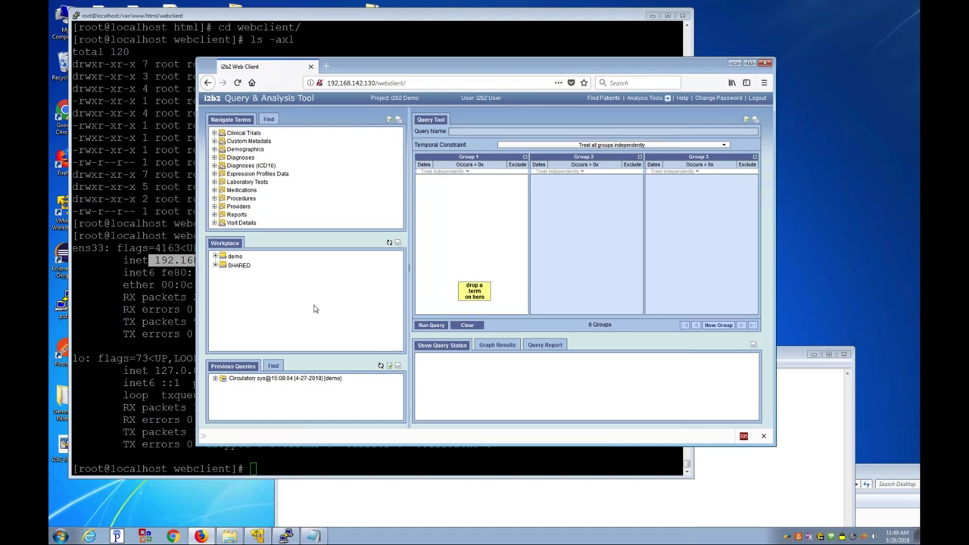
Step: Expand the earlier Circulatory system query in Previous Queries
{"action": "left_click", "coordinate": [289, 378]}
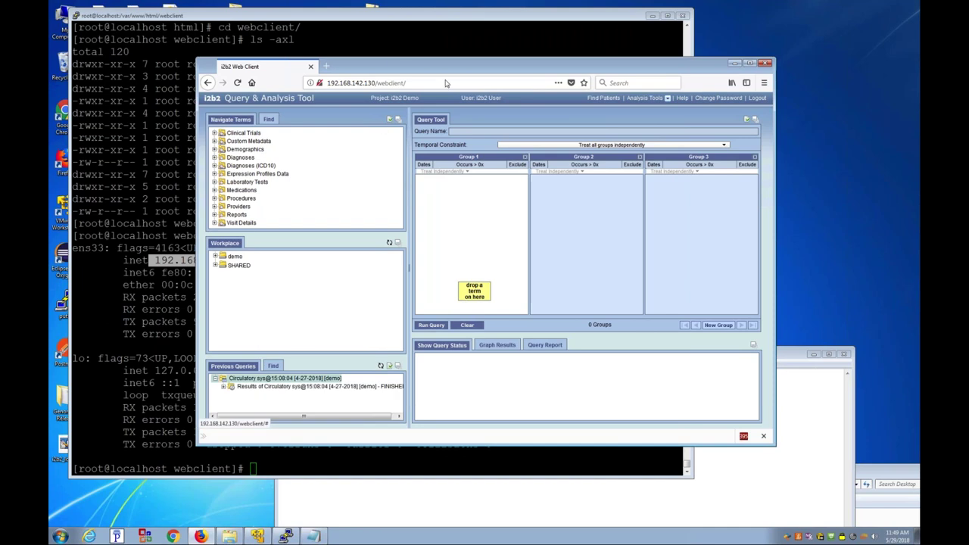
{"action": "left_click_drag", "start_coordinate": [414, 68], "coordinate": [490, 92]}
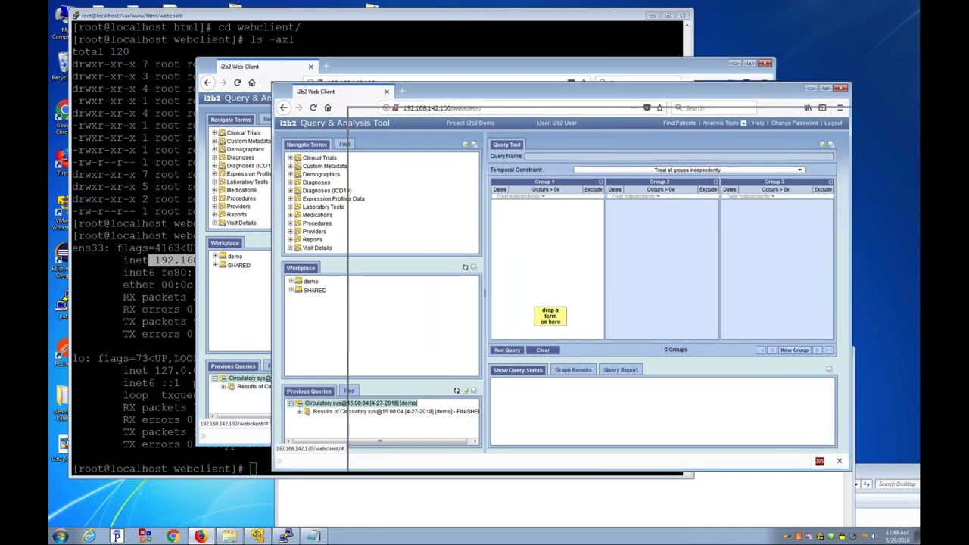
{"action": "left_click", "coordinate": [123, 147]}
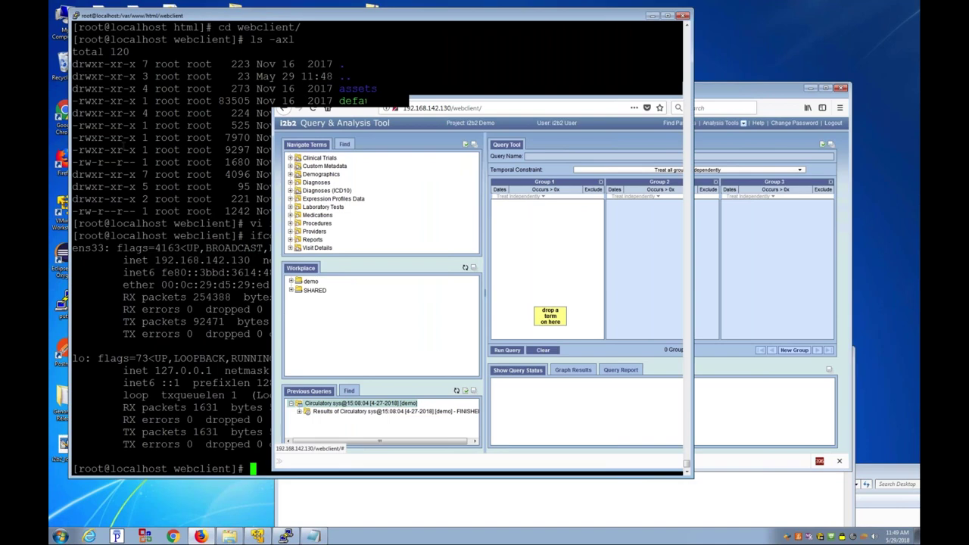
Step: Change to /var/log/wildfly and show the last 200 lines of console.log
{"action": "type", "text": "cd /var/log"}
{"action": "key", "text": "Return"}
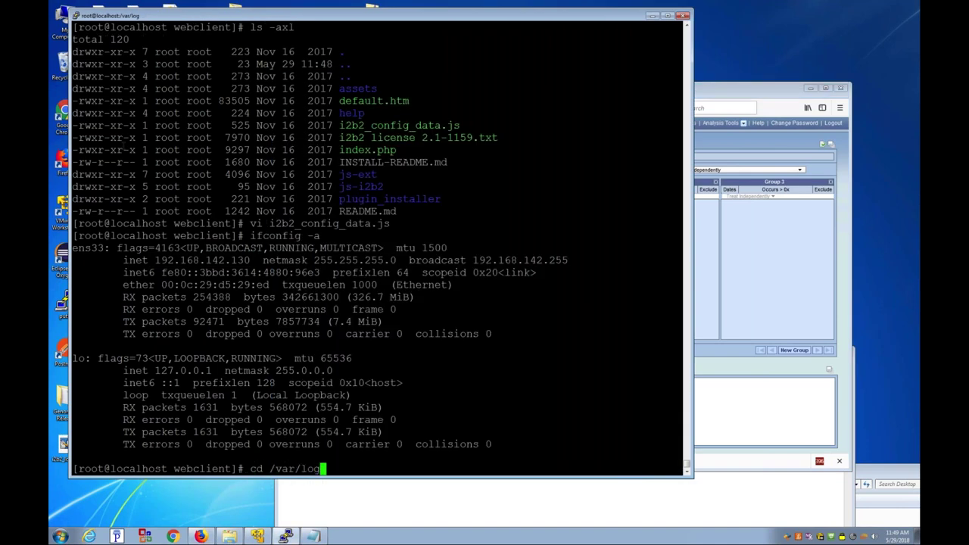
{"action": "type", "text": "cd wildfly/"}
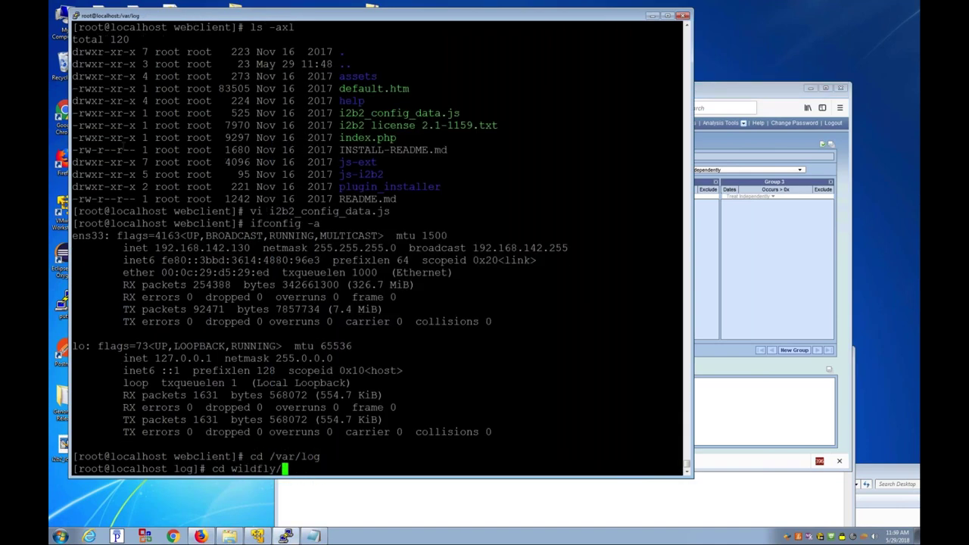
{"action": "key", "text": "Return"}
{"action": "type", "text": "c"}
{"action": "key", "text": "Tab"}
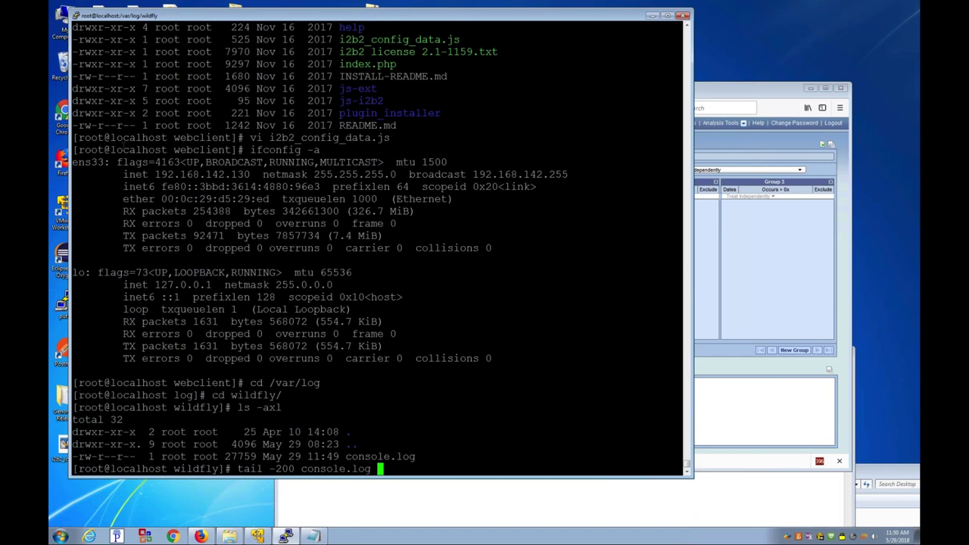
{"action": "key", "text": "Return"}
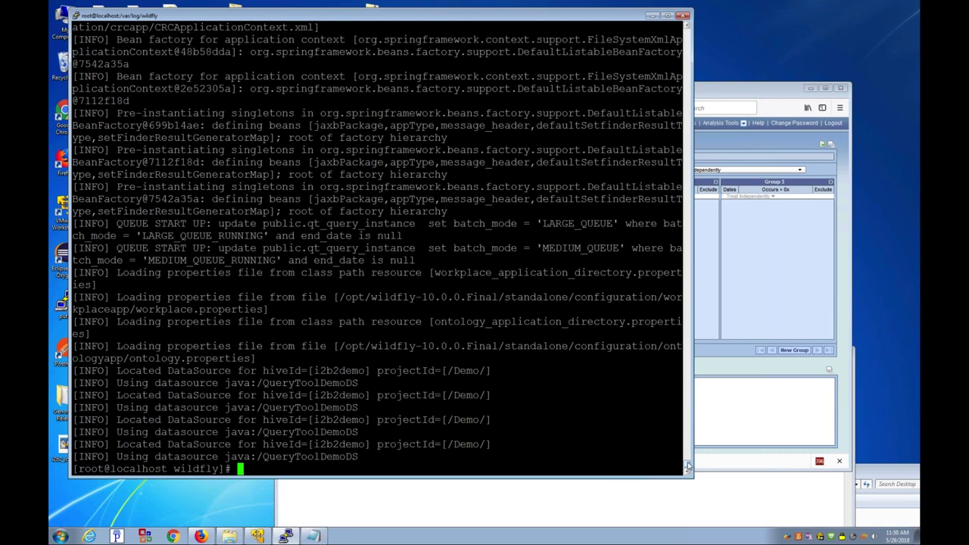
Step: Scroll back through the log, highlighting the crc.properties loading and Bean factory entries
{"action": "scroll", "coordinate": [687, 465], "scroll_direction": "up", "scroll_amount": 1}
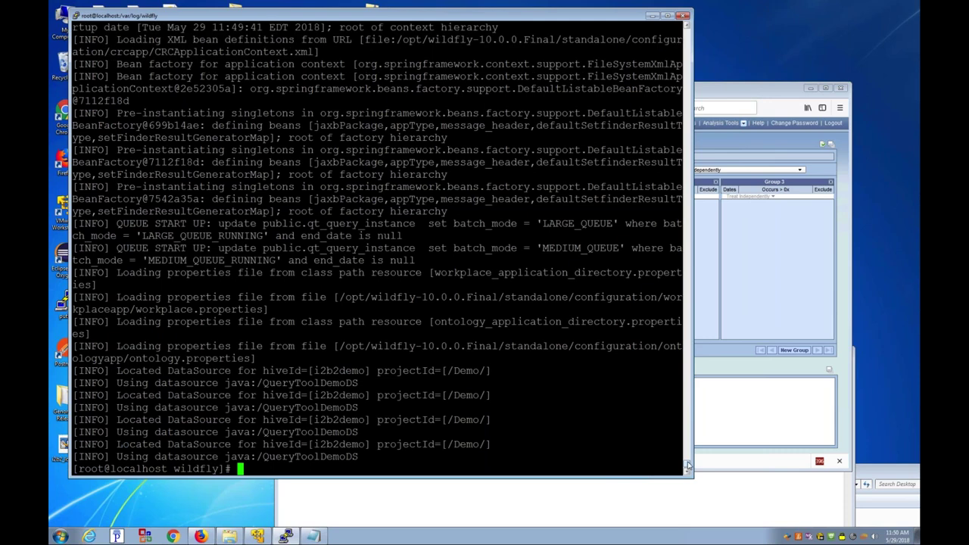
{"action": "scroll", "coordinate": [687, 465], "scroll_direction": "up", "scroll_amount": 2}
{"action": "scroll", "coordinate": [687, 463], "scroll_direction": "up", "scroll_amount": 4}
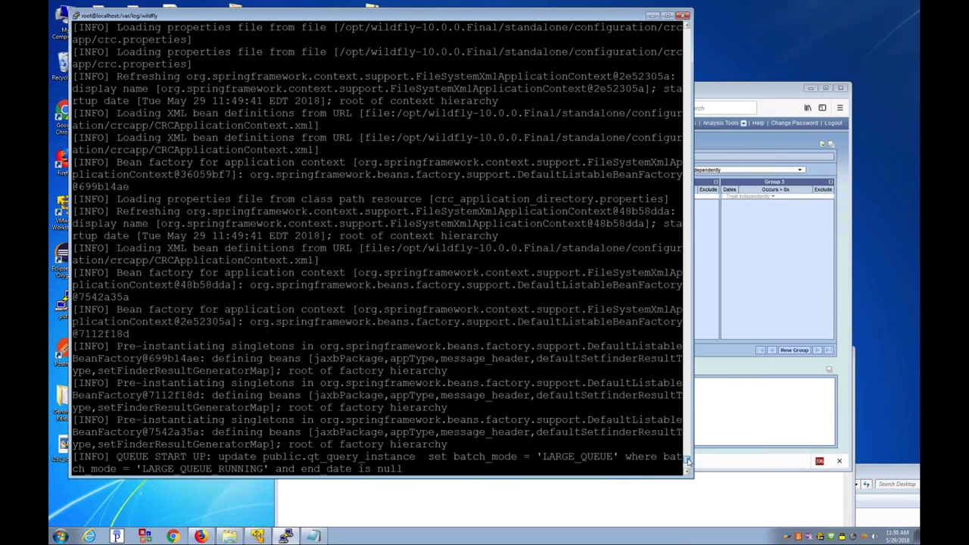
{"action": "scroll", "coordinate": [687, 459], "scroll_direction": "up", "scroll_amount": 2}
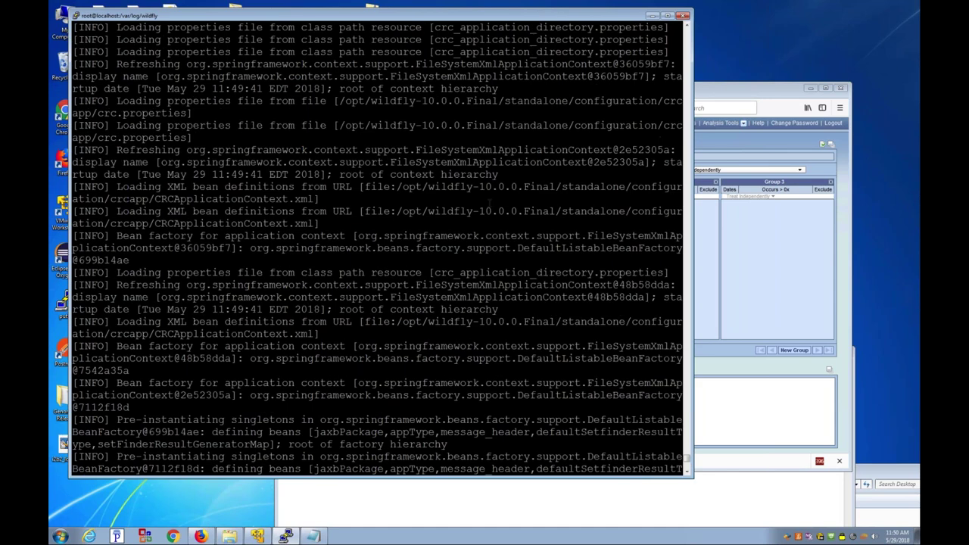
{"action": "left_click_drag", "start_coordinate": [479, 151], "coordinate": [480, 89]}
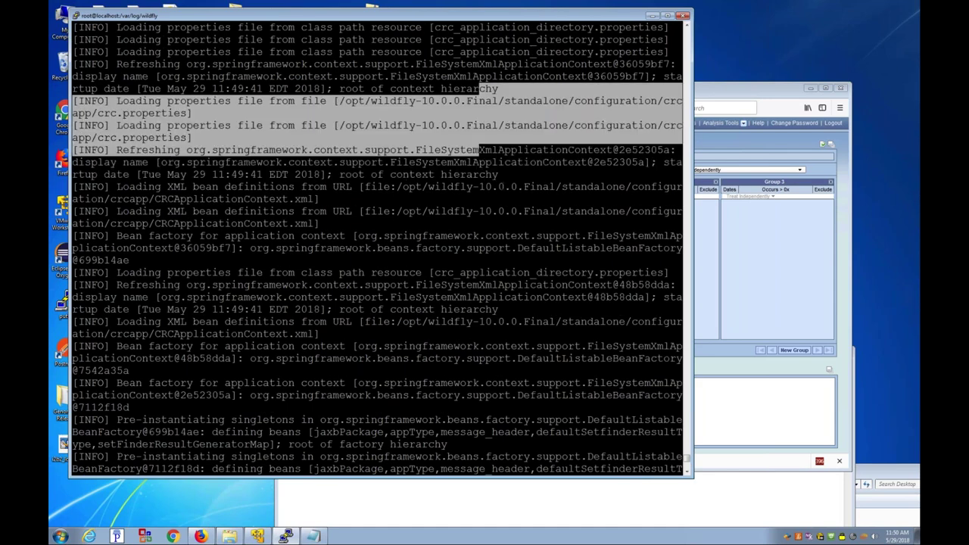
{"action": "left_click_drag", "start_coordinate": [479, 236], "coordinate": [472, 162]}
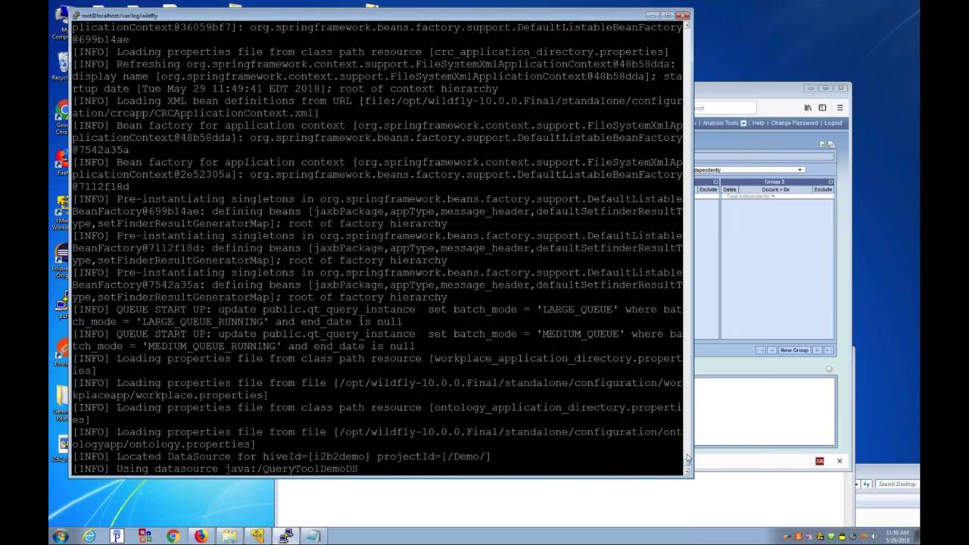
{"action": "scroll", "coordinate": [687, 450], "scroll_direction": "up", "scroll_amount": 1}
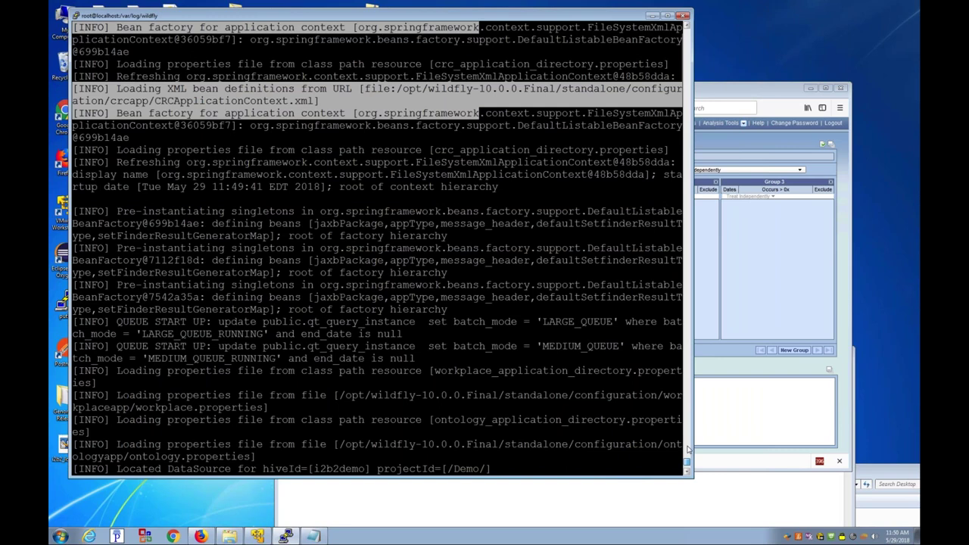
{"action": "key", "text": "Return"}
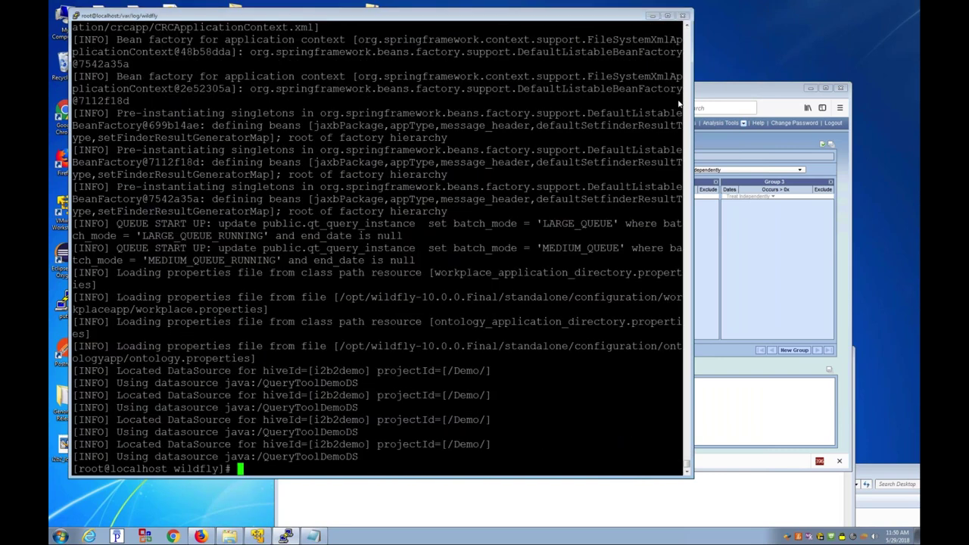
{"action": "left_click", "coordinate": [698, 88]}
Step: Put Circulatory system from Diagnoses into Group 1 and run a patient-count query, returning 66
{"action": "left_click_drag", "start_coordinate": [595, 59], "coordinate": [548, 64]}
{"action": "double_click", "coordinate": [196, 147]}
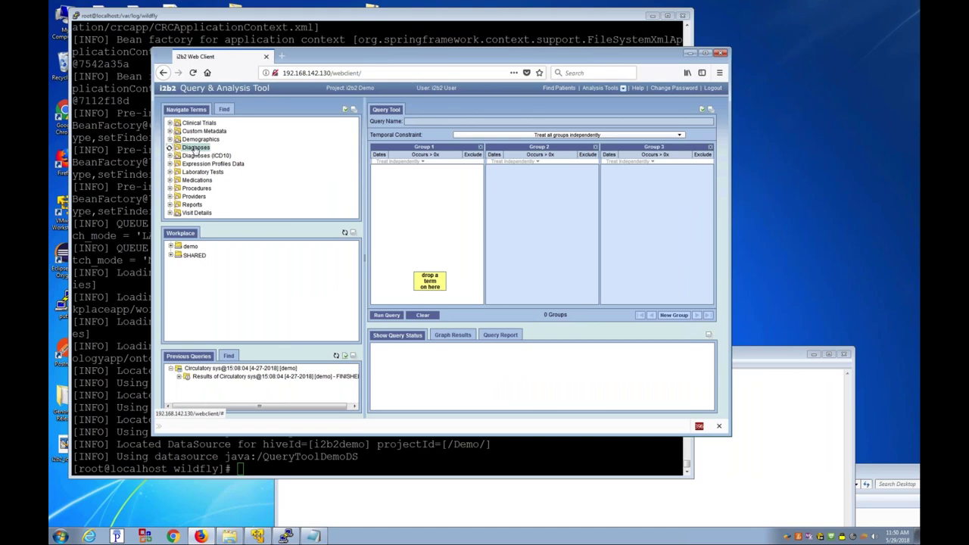
{"action": "left_click_drag", "start_coordinate": [203, 157], "coordinate": [390, 209]}
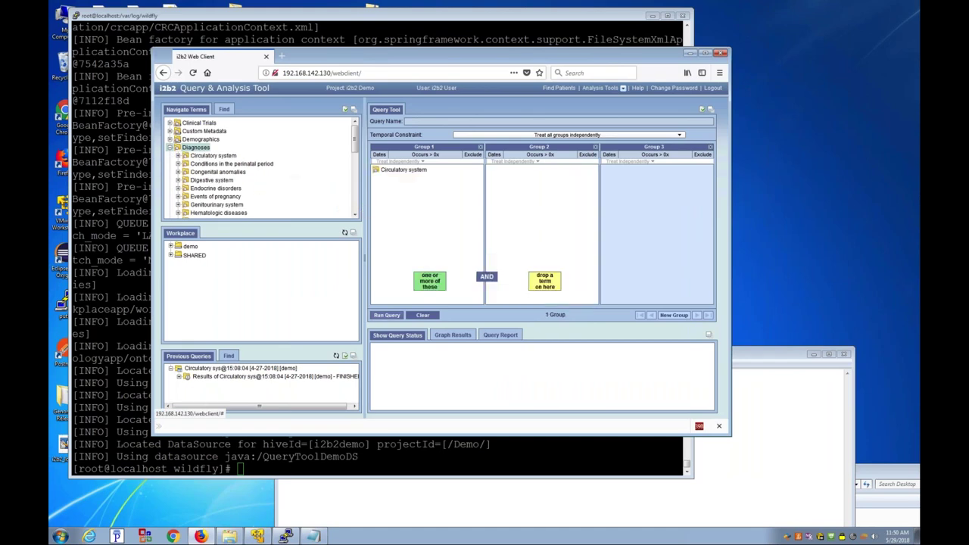
{"action": "left_click", "coordinate": [386, 315]}
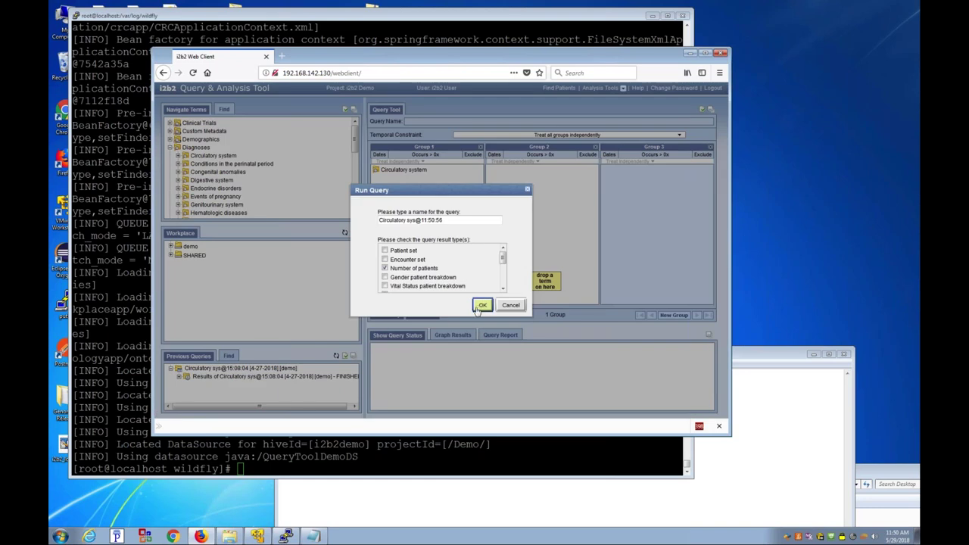
{"action": "left_click", "coordinate": [480, 304]}
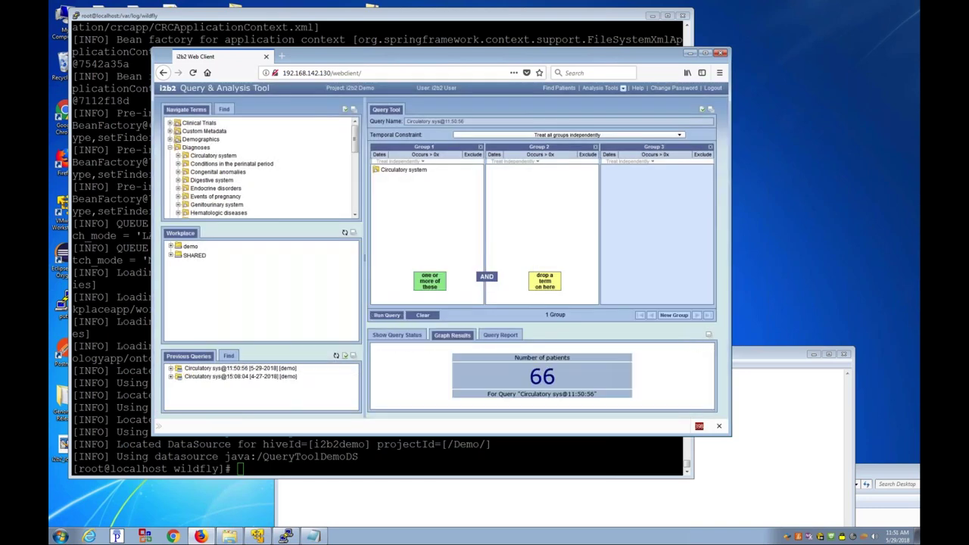
{"action": "double_click", "coordinate": [542, 376]}
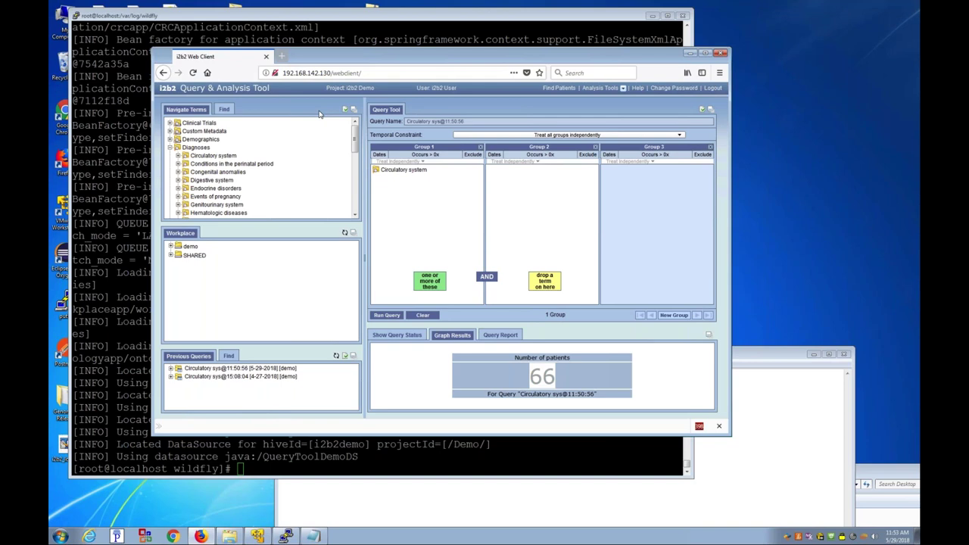
{"action": "left_click", "coordinate": [283, 56]}
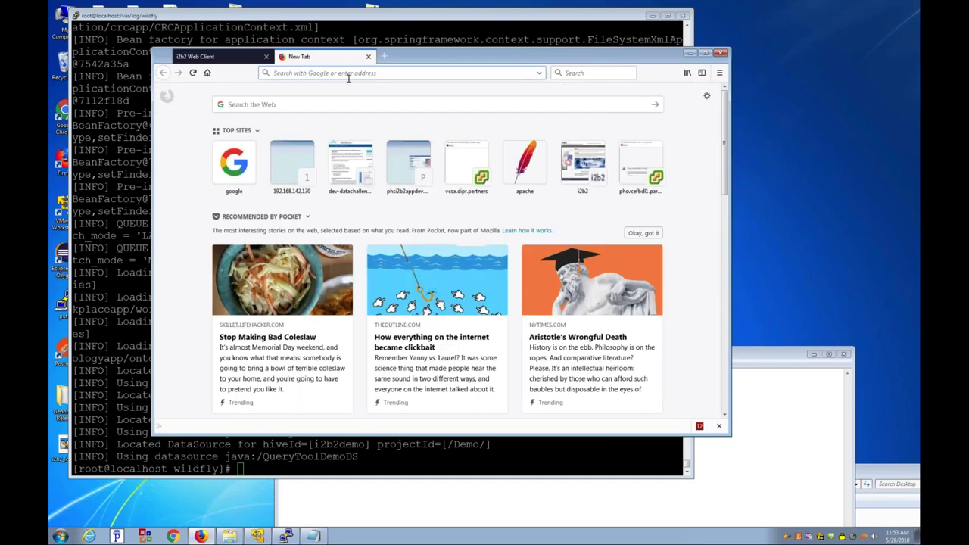
{"action": "type", "text": "www.i2b2.org/we"}
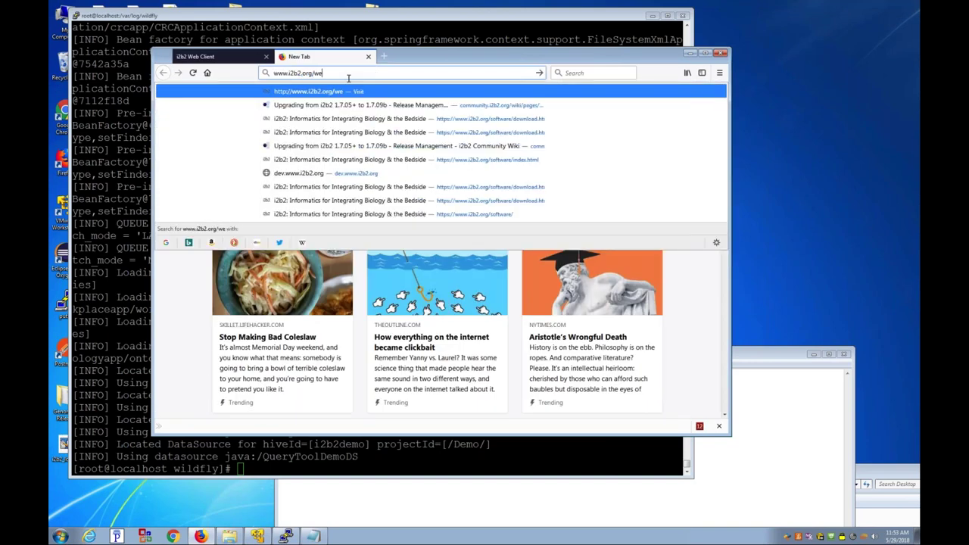
{"action": "key", "text": "BackSpace"}
{"action": "key", "text": "BackSpace"}
{"action": "type", "text": "software"}
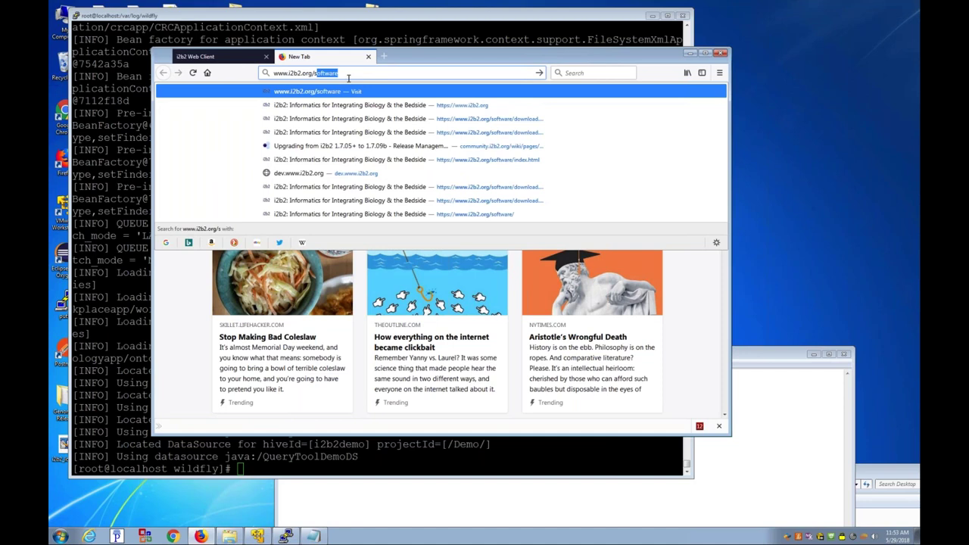
{"action": "key", "text": "Return"}
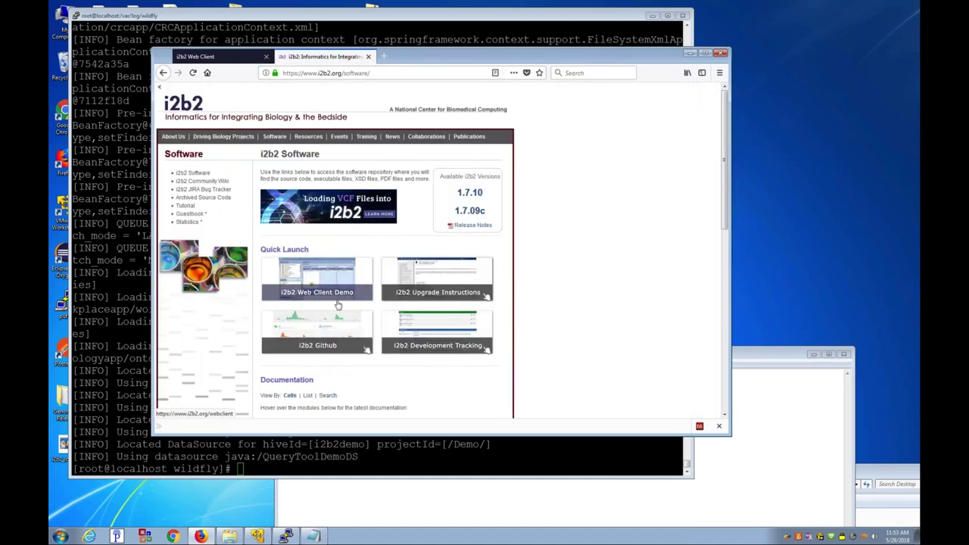
Step: Log in to the public i2b2 Web Client Demo and expand the Diagnoses folder
{"action": "left_click", "coordinate": [314, 282]}
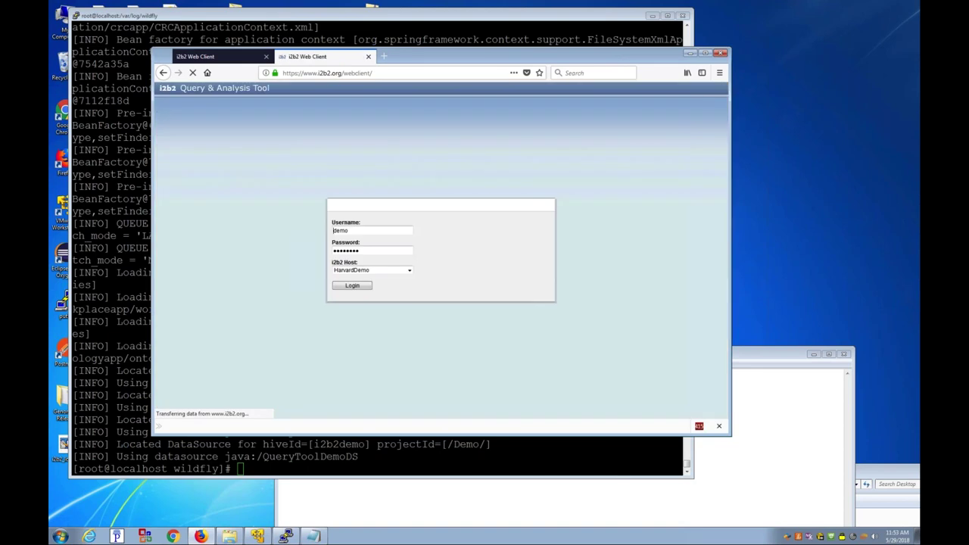
{"action": "left_click", "coordinate": [361, 287]}
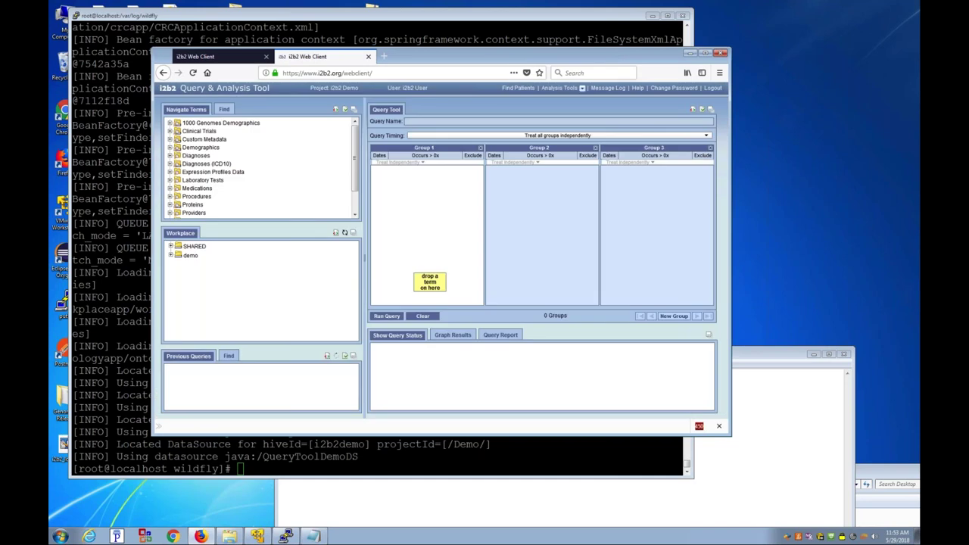
{"action": "left_click", "coordinate": [193, 149]}
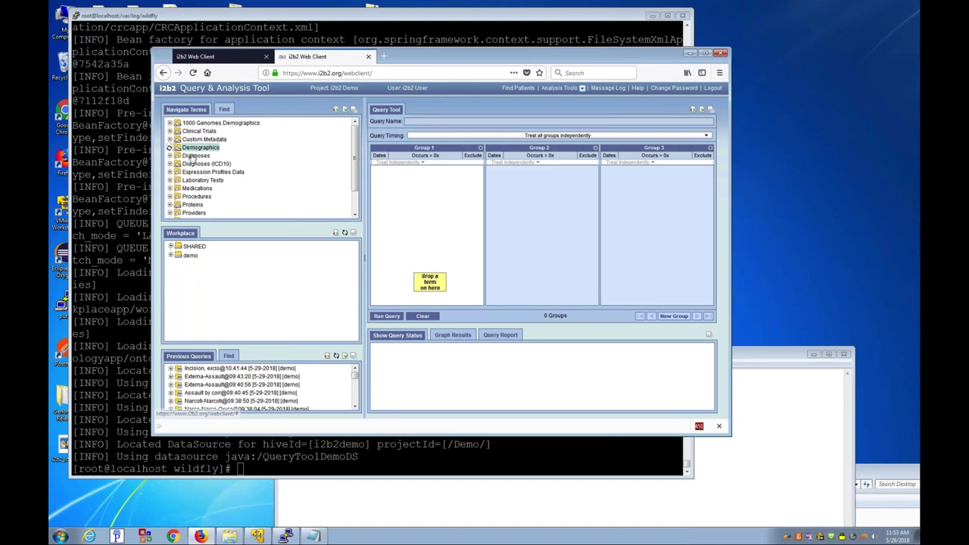
{"action": "double_click", "coordinate": [195, 155]}
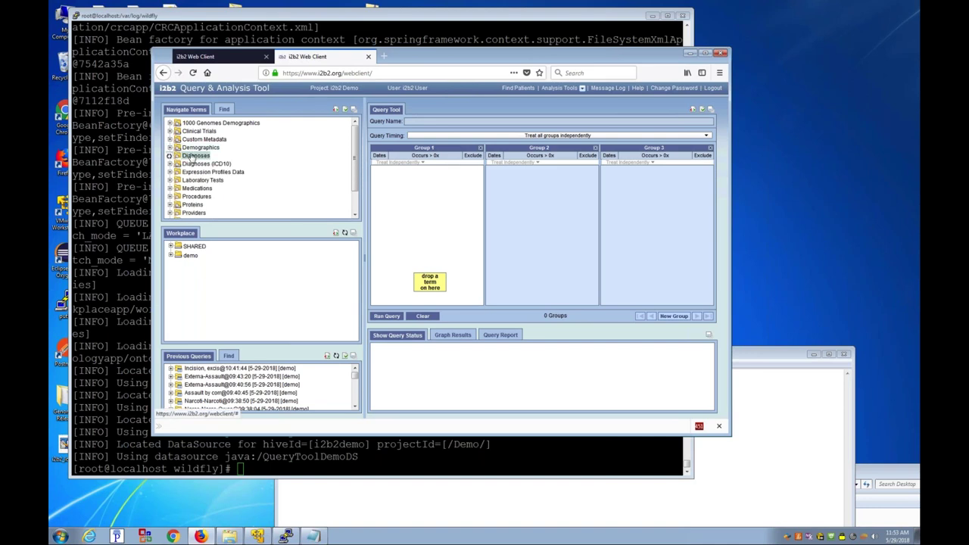
Step: Query Circulatory system in Group 1, getting 66 patients, then close the demo tab
{"action": "left_click_drag", "start_coordinate": [215, 165], "coordinate": [428, 203]}
{"action": "left_click", "coordinate": [386, 315]}
{"action": "left_click", "coordinate": [543, 303]}
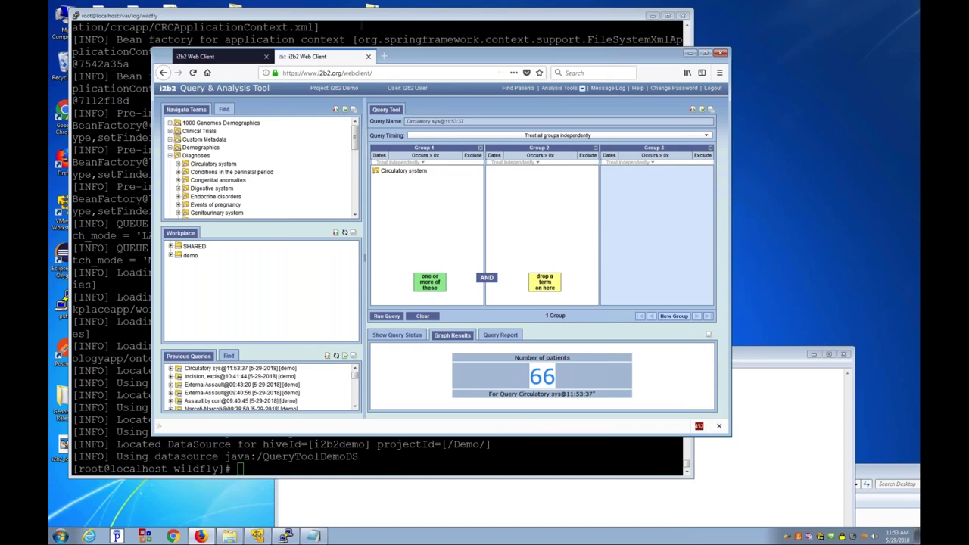
{"action": "left_click", "coordinate": [369, 56]}
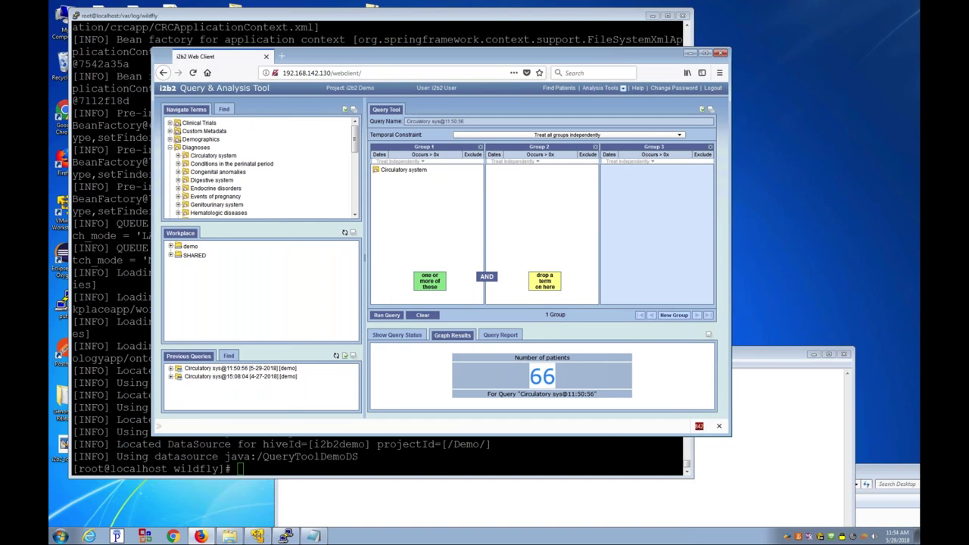
Step: Stop WildFly with /etc/rc.d/init.d/wildfly stop and check for Java processes with ps aux |grep java
{"action": "key", "text": "alt+Tab"}
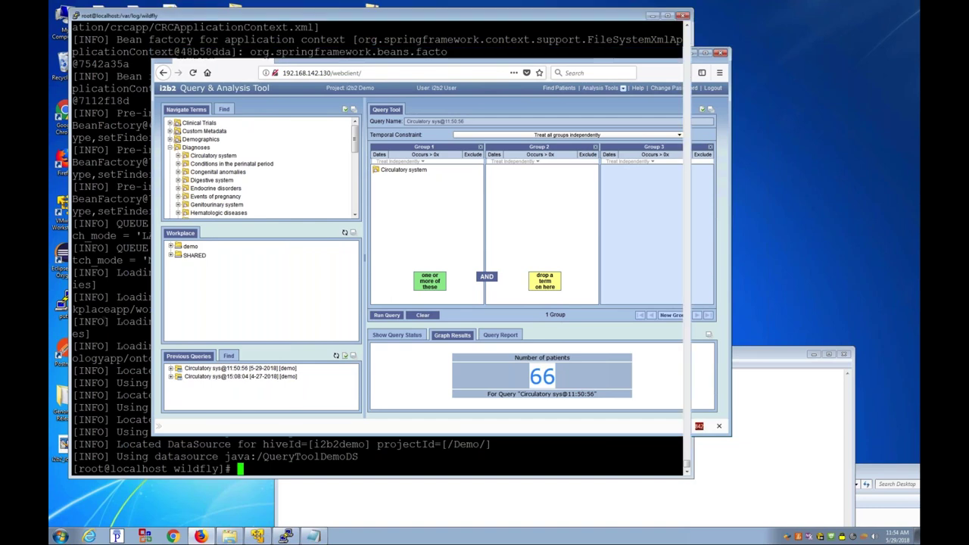
{"action": "type", "text": "/etc/"}
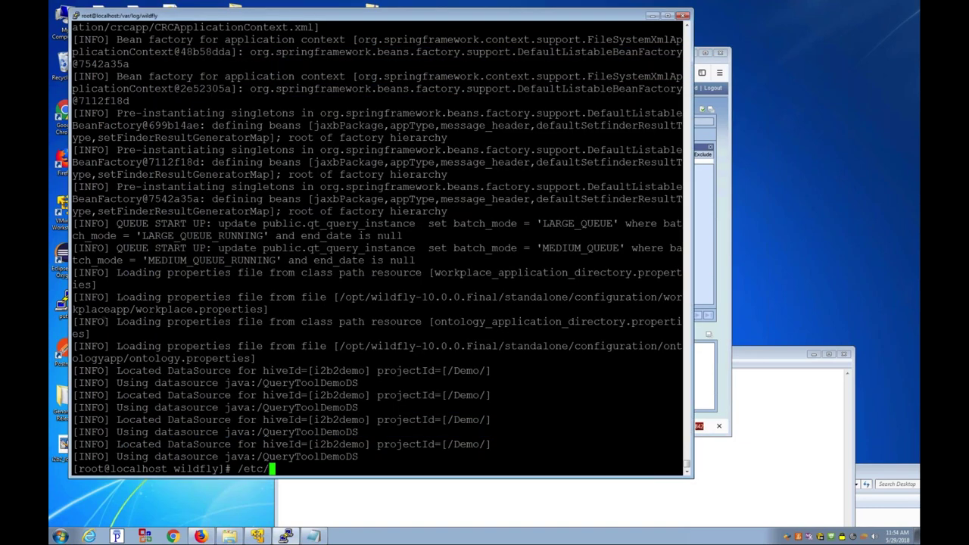
{"action": "type", "text": "rc.d/init.d/wildfly stop"}
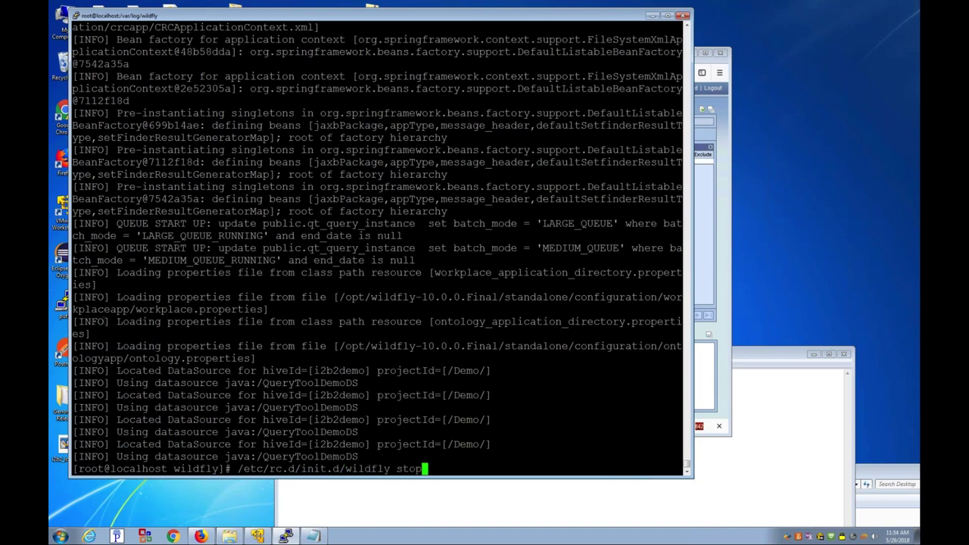
{"action": "key", "text": "Return"}
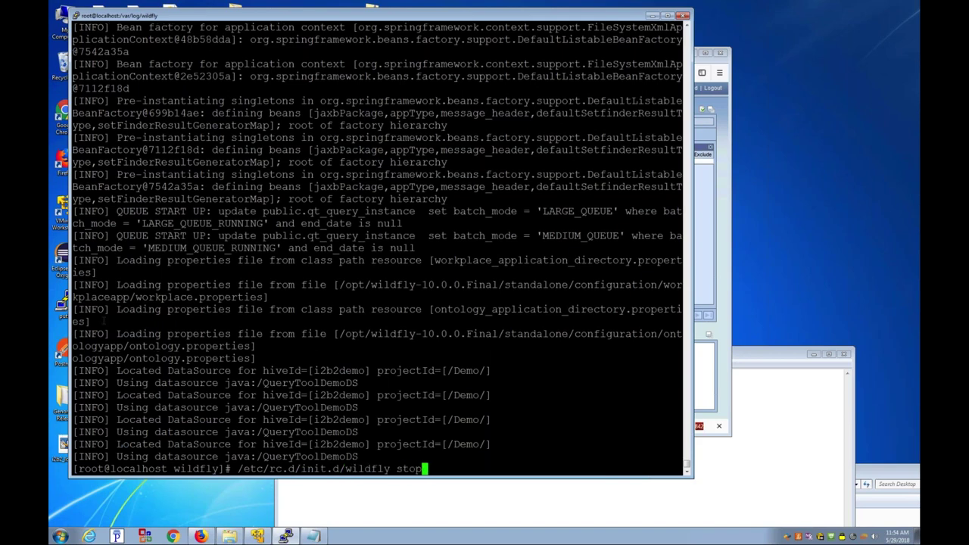
{"action": "type", "text": "ps aux |grep java"}
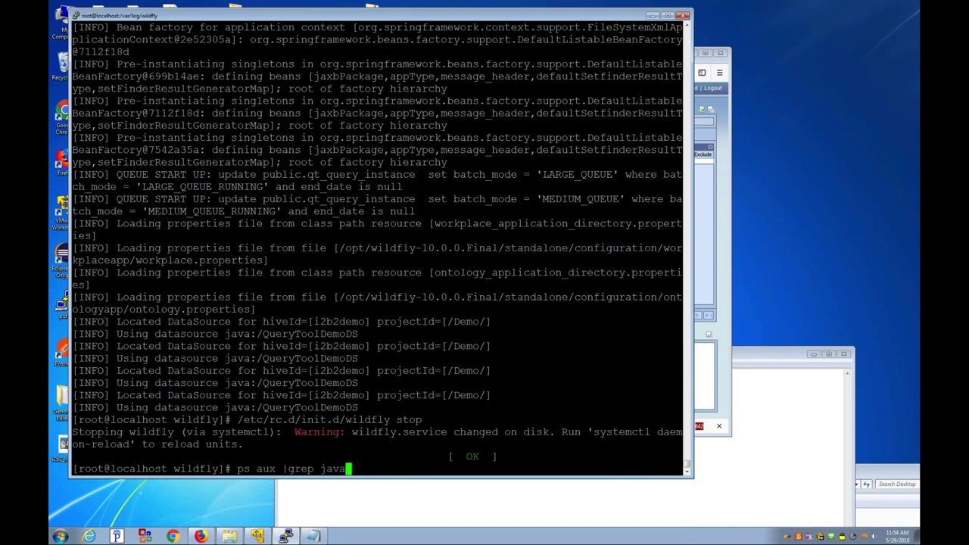
{"action": "key", "text": "Return"}
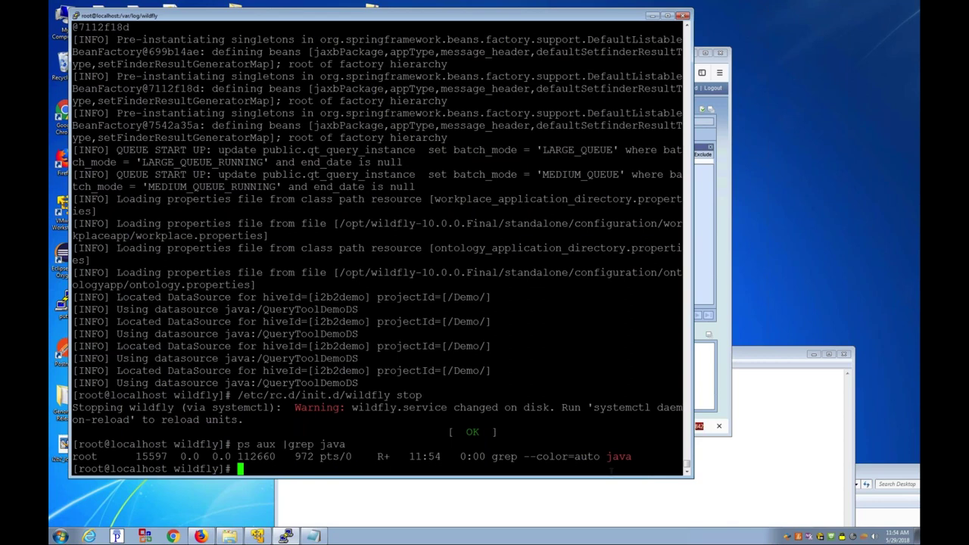
Step: Go to ~/Upgrade and list its files, highlighting the upgrade and webclient zip names
{"action": "type", "text": "cd"}
{"action": "key", "text": "Return"}
{"action": "type", "text": "cd Upgrade/"}
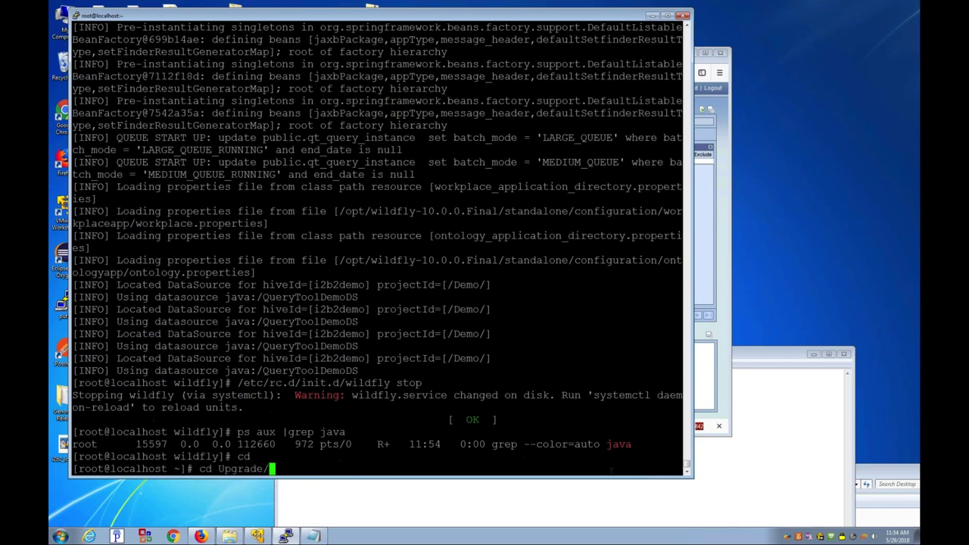
{"action": "key", "text": "Return"}
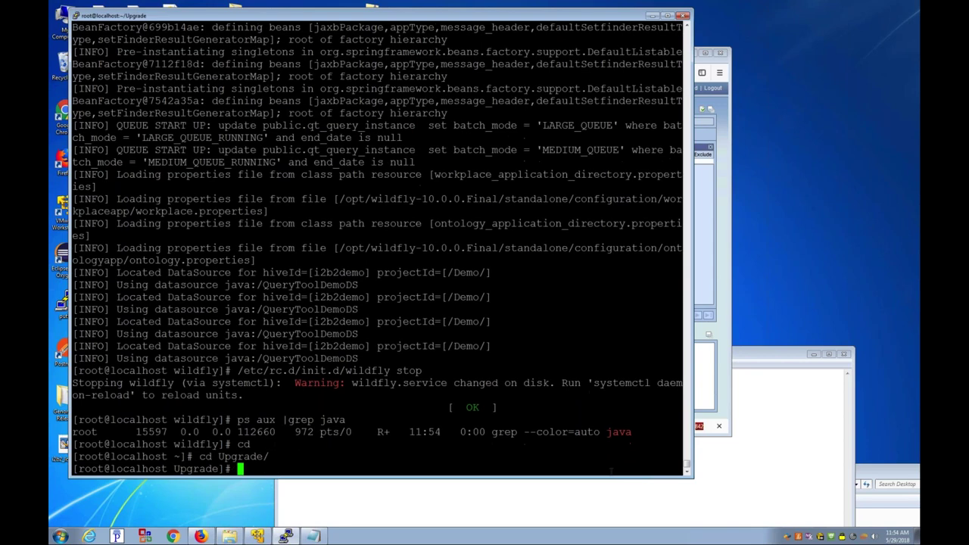
{"action": "type", "text": "ls -axl"}
{"action": "key", "text": "Return"}
{"action": "left_click_drag", "start_coordinate": [367, 444], "coordinate": [581, 444]}
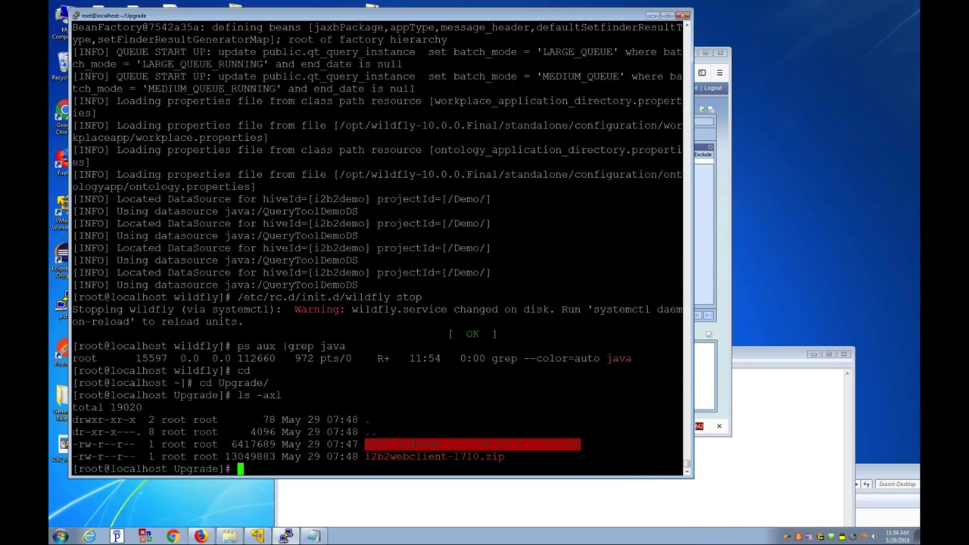
{"action": "left_click", "coordinate": [580, 444]}
{"action": "double_click", "coordinate": [404, 456]}
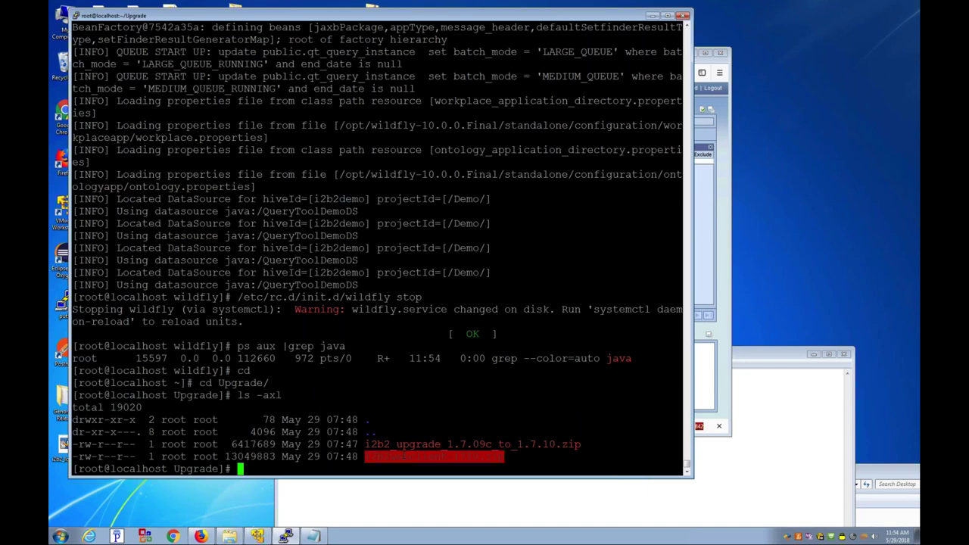
Step: Create folder c and unzip ../i2b2_upgrade_1.7.09c_to_1.7.10.zip into it
{"action": "type", "text": "un"}
{"action": "key", "text": "BackSpace"}
{"action": "key", "text": "BackSpace"}
{"action": "type", "text": "mkdir c"}
{"action": "key", "text": "Return"}
{"action": "type", "text": "cd c"}
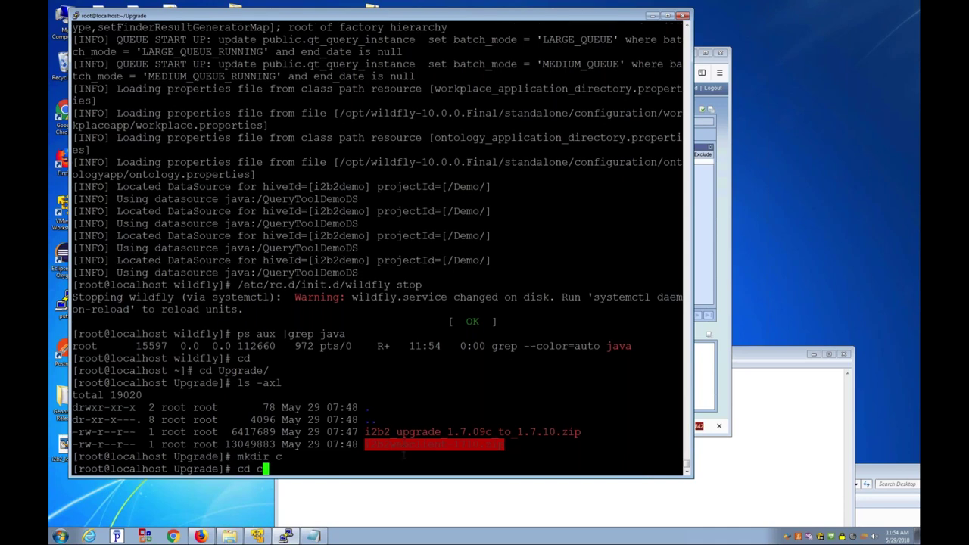
{"action": "key", "text": "Return"}
{"action": "type", "text": "unzip ../"}
{"action": "key", "text": "BackSpace"}
{"action": "key", "text": "BackSpace"}
{"action": "key", "text": "BackSpace"}
{"action": "type", "text": "../"}
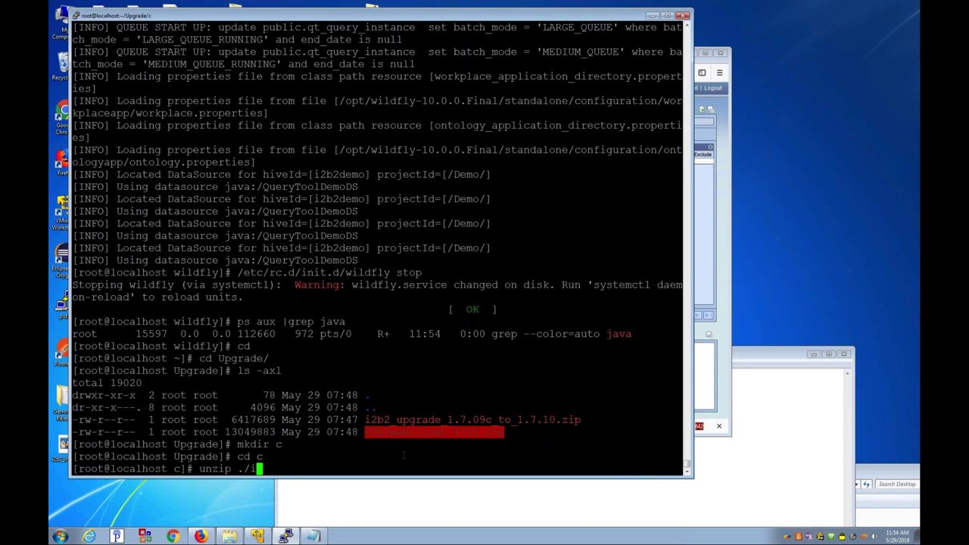
{"action": "type", "text": "i"}
{"action": "key", "text": "BackSpace"}
{"action": "type", "text": "/i2b2"}
{"action": "key", "text": "Tab"}
{"action": "key", "text": "Return"}
Step: Enter the extracted upgrade/ folder and list its configuration, database and deployments folders
{"action": "type", "text": "ls -axl"}
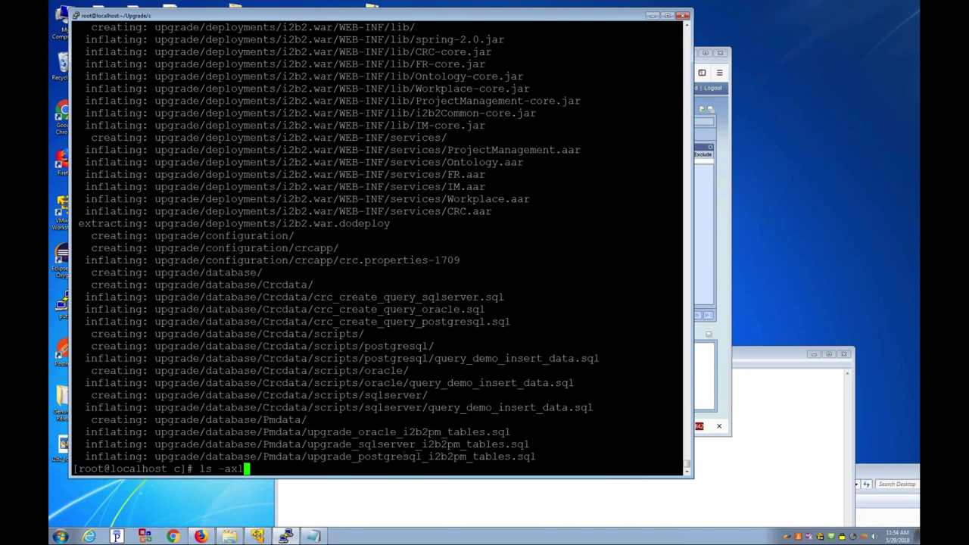
{"action": "key", "text": "Return"}
{"action": "type", "text": "cd u"}
{"action": "key", "text": "Tab"}
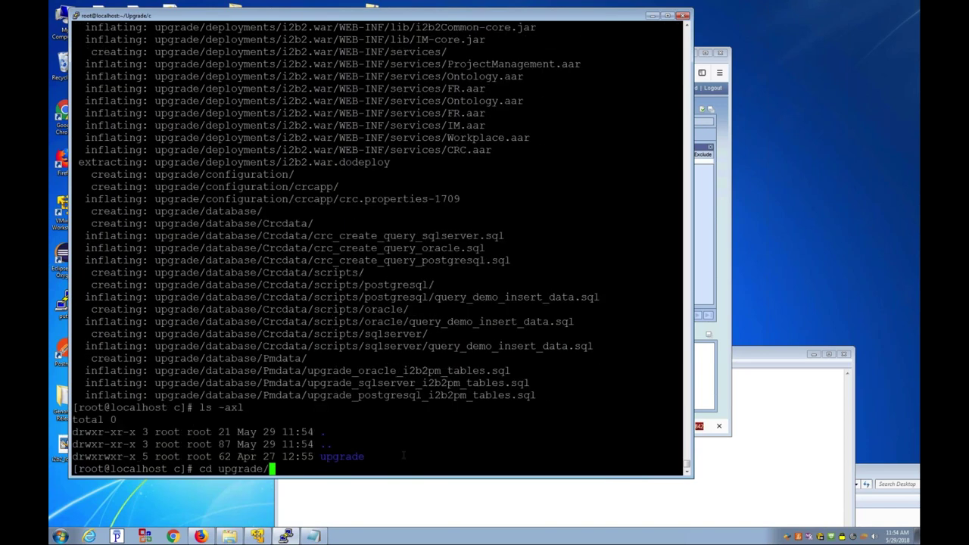
{"action": "key", "text": "Tab"}
{"action": "key", "text": "Tab"}
{"action": "key", "text": "Return"}
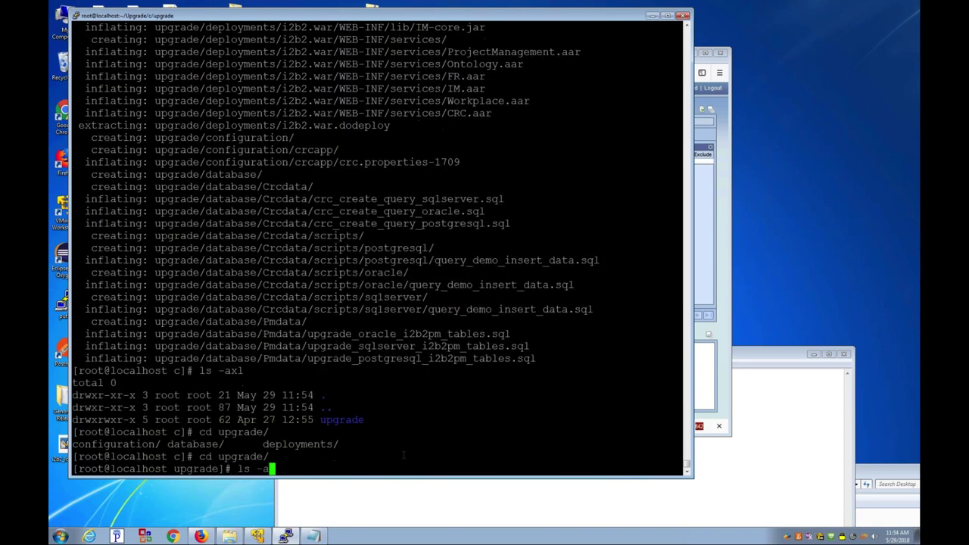
{"action": "type", "text": "ls -axl"}
{"action": "key", "text": "Return"}
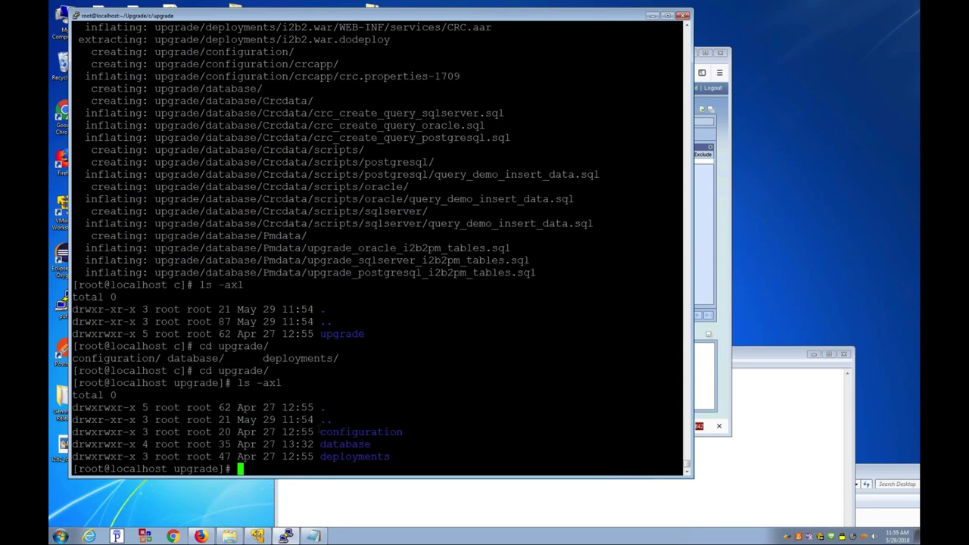
Step: Point out the three subfolders, then enter the configuration folder and list it
{"action": "left_click_drag", "start_coordinate": [315, 431], "coordinate": [390, 452]}
{"action": "left_click", "coordinate": [377, 433]}
{"action": "double_click", "coordinate": [345, 444]}
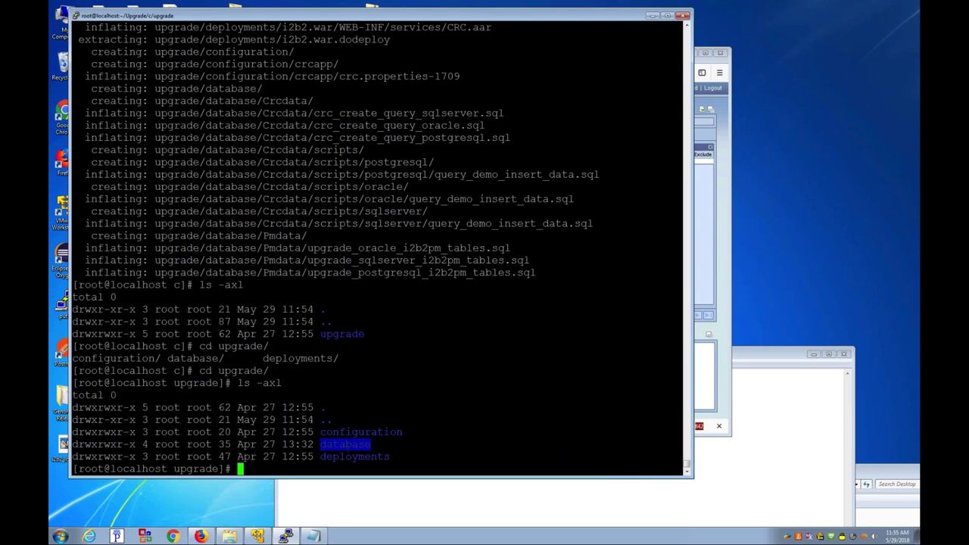
{"action": "double_click", "coordinate": [354, 457]}
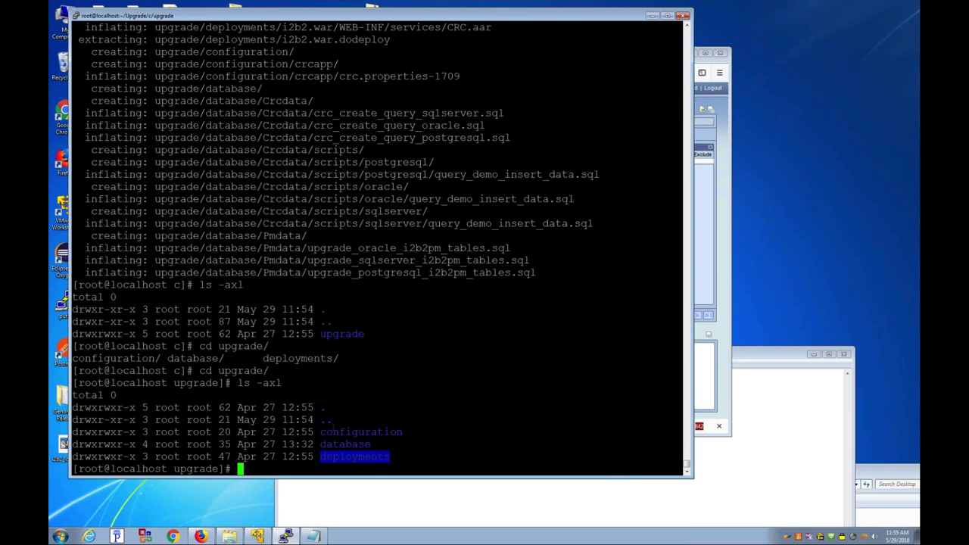
{"action": "type", "text": "cd co"}
{"action": "key", "text": "Tab"}
{"action": "key", "text": "Return"}
{"action": "type", "text": "ls -axl"}
{"action": "key", "text": "Return"}
Step: Display crcapp/crc.properties-1709 and highlight its OMOP setting queryprocessor.multifacttable=false
{"action": "type", "text": "cd c"}
{"action": "key", "text": "Tab"}
{"action": "key", "text": "Tab"}
{"action": "key", "text": "Tab"}
{"action": "key", "text": "BackSpace"}
{"action": "key", "text": "BackSpace"}
{"action": "key", "text": "BackSpace"}
{"action": "key", "text": "BackSpace"}
{"action": "key", "text": "BackSpace"}
{"action": "key", "text": "BackSpace"}
{"action": "key", "text": "BackSpace"}
{"action": "key", "text": "BackSpace"}
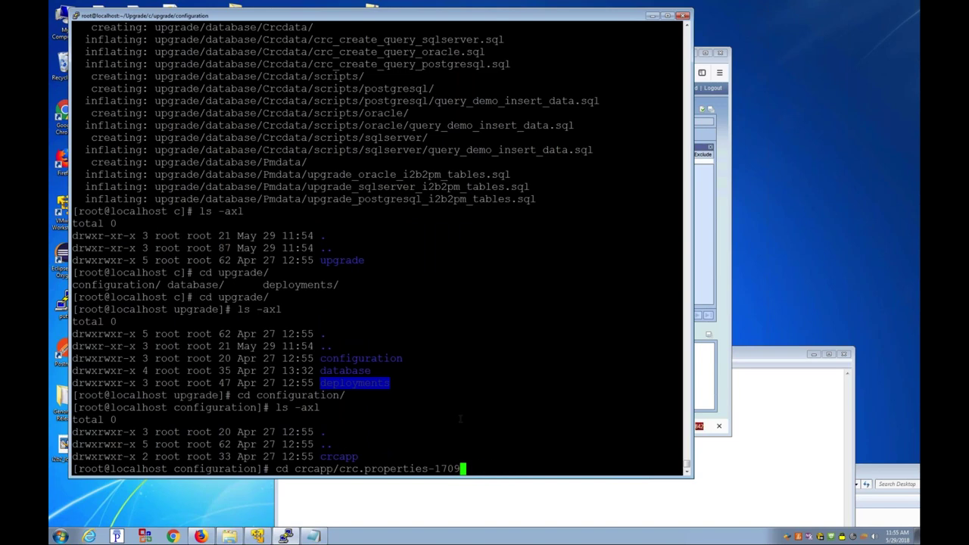
{"action": "key", "text": "Return"}
{"action": "type", "text": "more crcapp/crc."}
{"action": "key", "text": "Tab"}
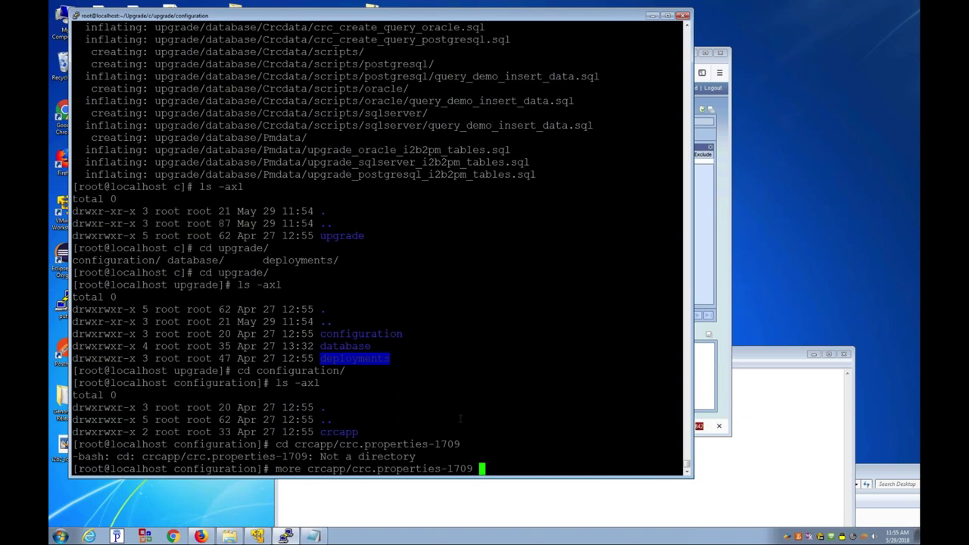
{"action": "key", "text": "Return"}
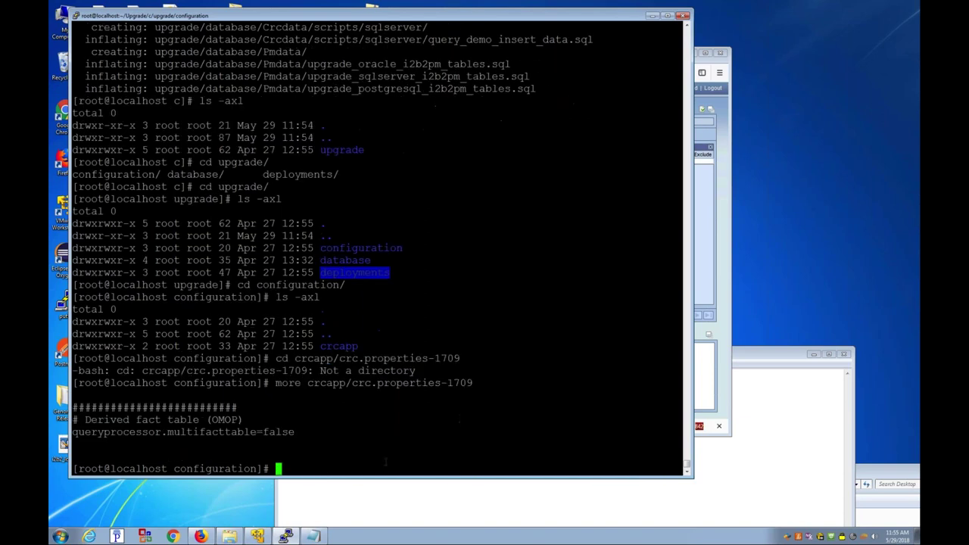
{"action": "mouse_move", "coordinate": [466, 532]}
{"action": "left_click_drag", "start_coordinate": [302, 443], "coordinate": [71, 424]}
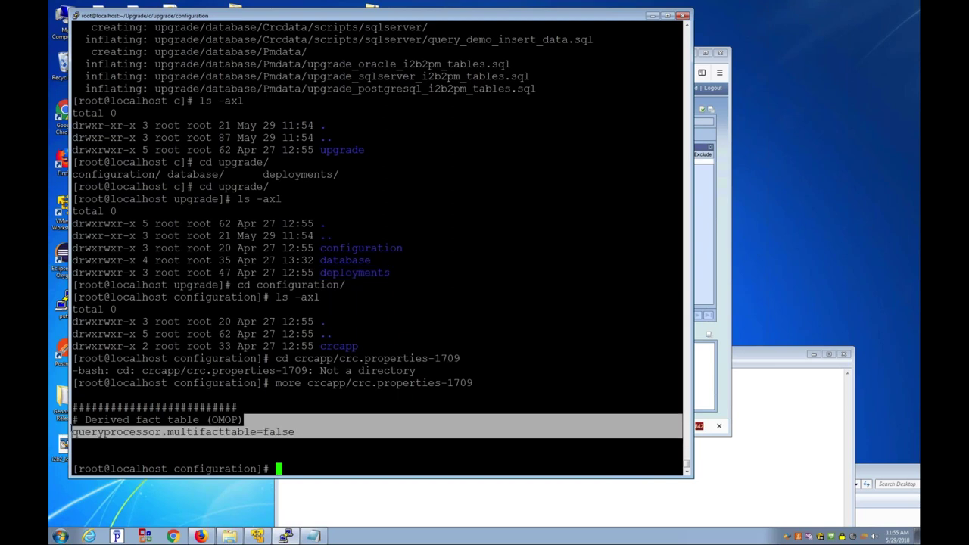
Step: View the installed /opt/wildfly-10.0.0.Final crcapp/crc.properties, whose multifacttable setting is also false
{"action": "type", "text": "more /opt/wildfly-10.0.0.Final/"}
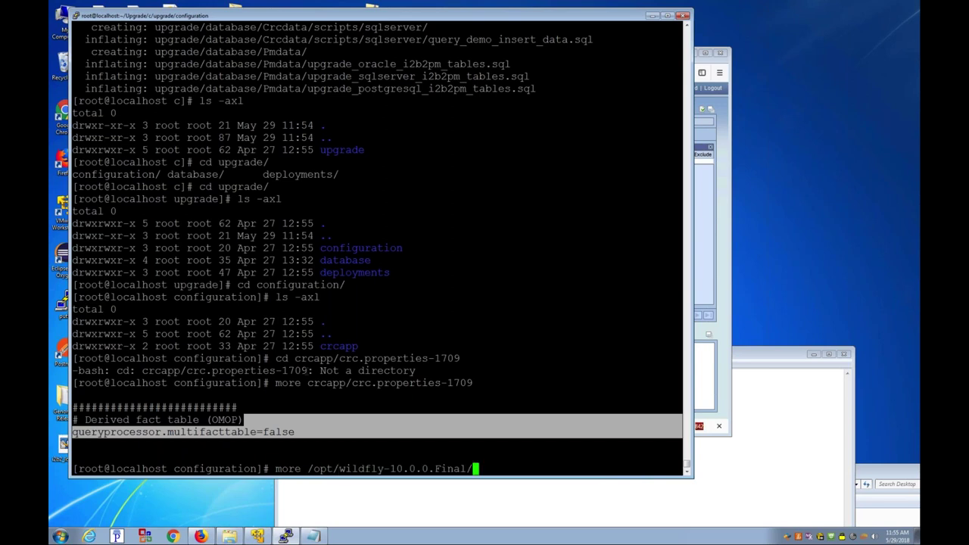
{"action": "type", "text": "st"}
{"action": "key", "text": "Tab"}
{"action": "type", "text": "e"}
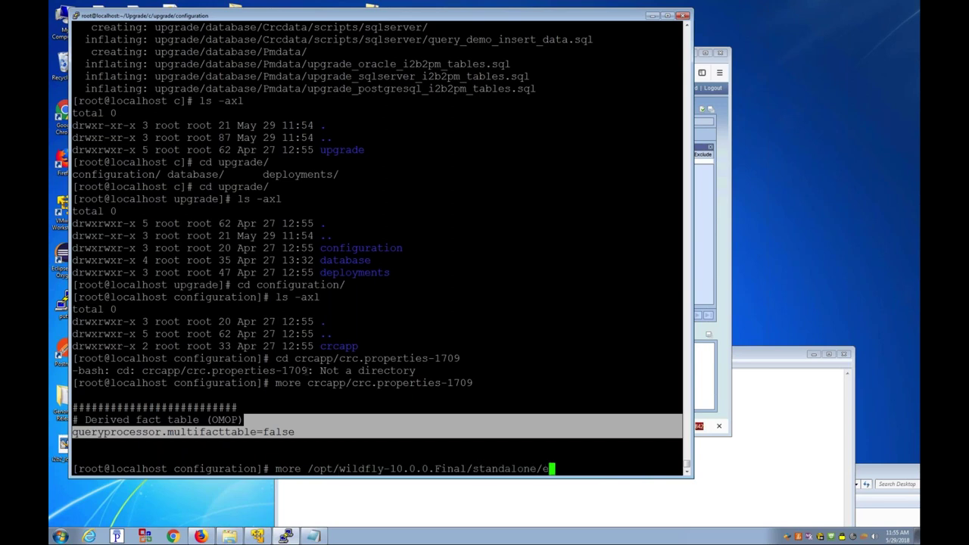
{"action": "key", "text": "Tab"}
{"action": "type", "text": "c"}
{"action": "key", "text": "Tab"}
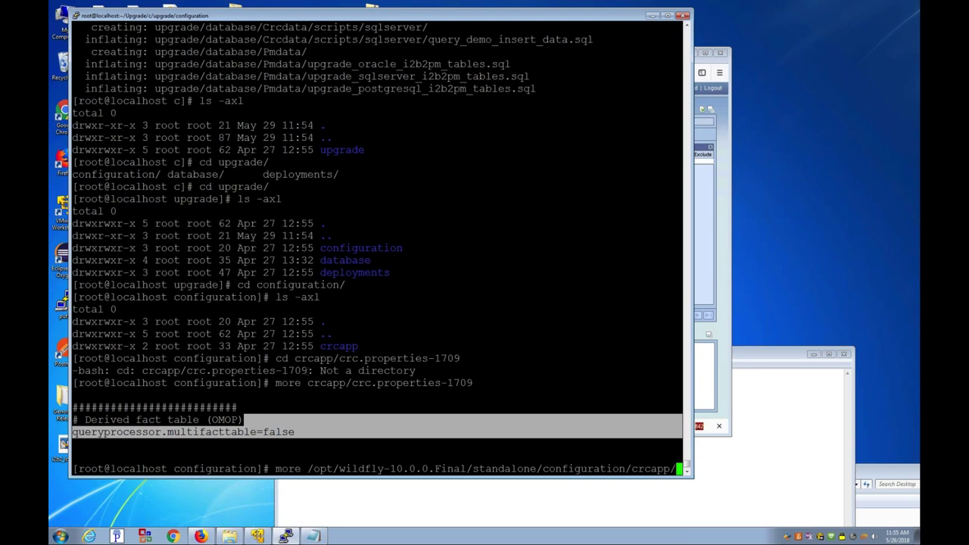
{"action": "type", "text": "c"}
{"action": "key", "text": "Tab"}
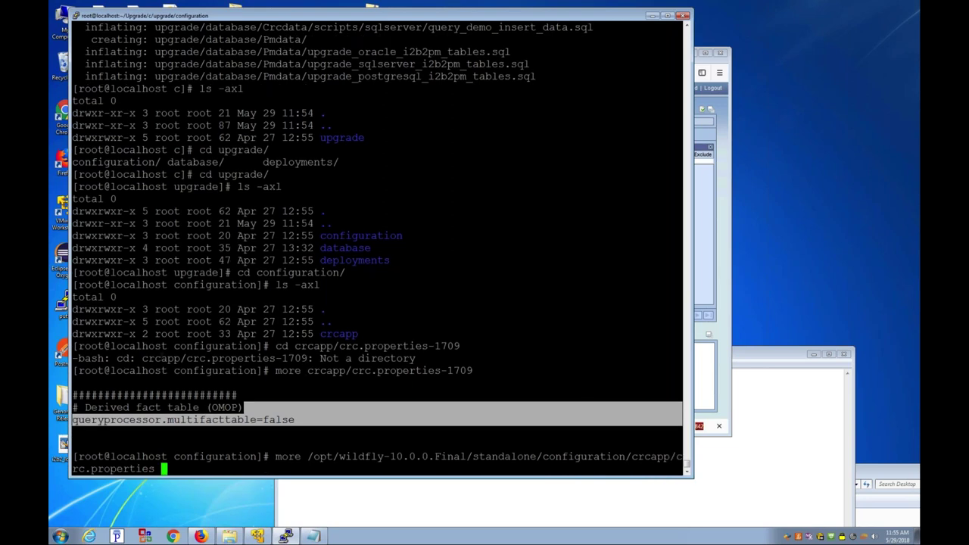
{"action": "key", "text": "Return"}
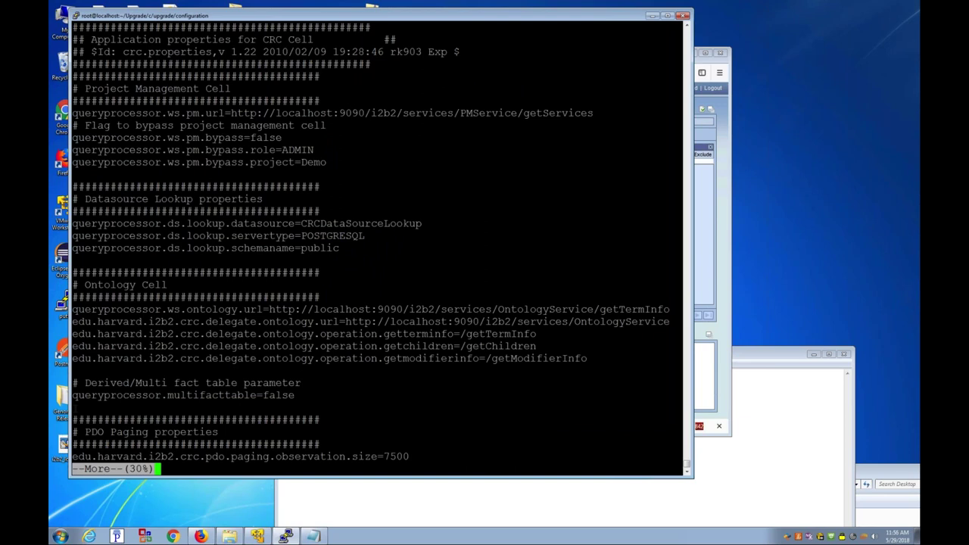
{"action": "left_click_drag", "start_coordinate": [76, 409], "coordinate": [76, 382]}
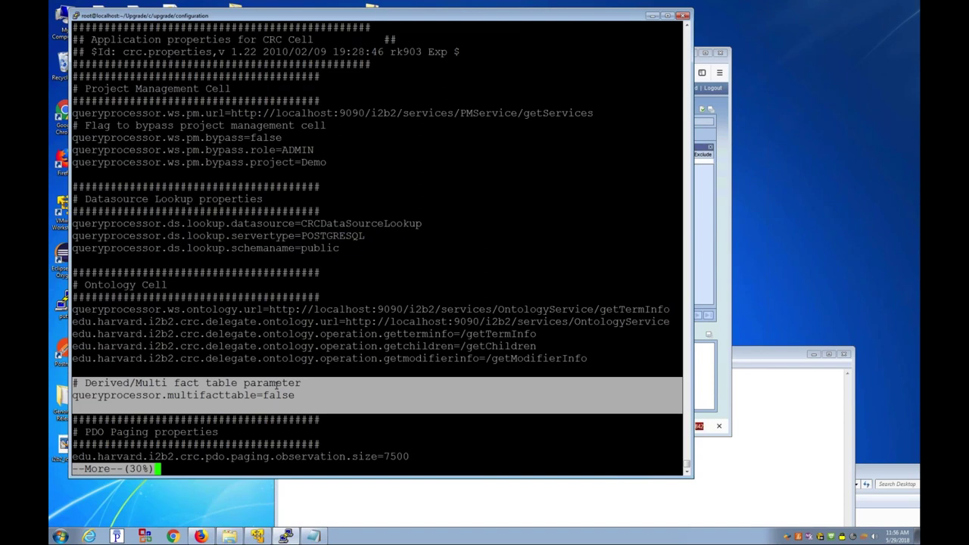
{"action": "key", "text": "q"}
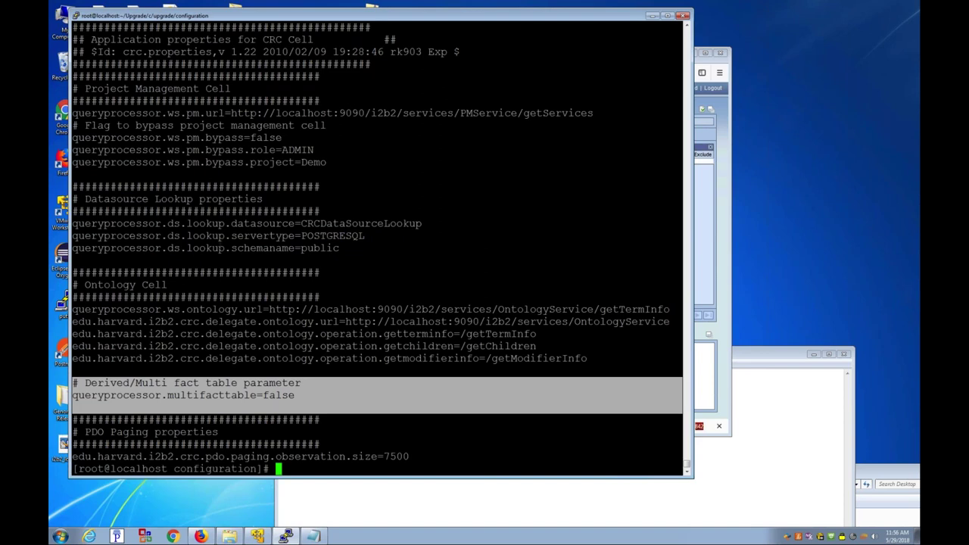
Step: Reprint crc.properties-1709 for comparison and list the configuration folder, holding only crcapp
{"action": "key", "text": "Up"}
{"action": "key", "text": "Up"}
{"action": "key", "text": "Return"}
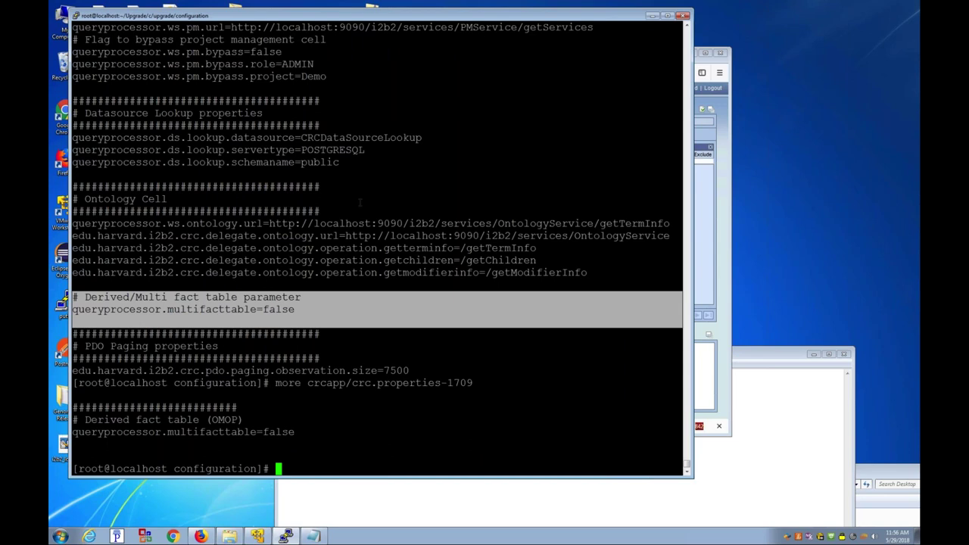
{"action": "type", "text": "ls"}
{"action": "key", "text": "Return"}
Step: Move from configuration into the database folder, list it, and enter Pmdata
{"action": "type", "text": "cd .."}
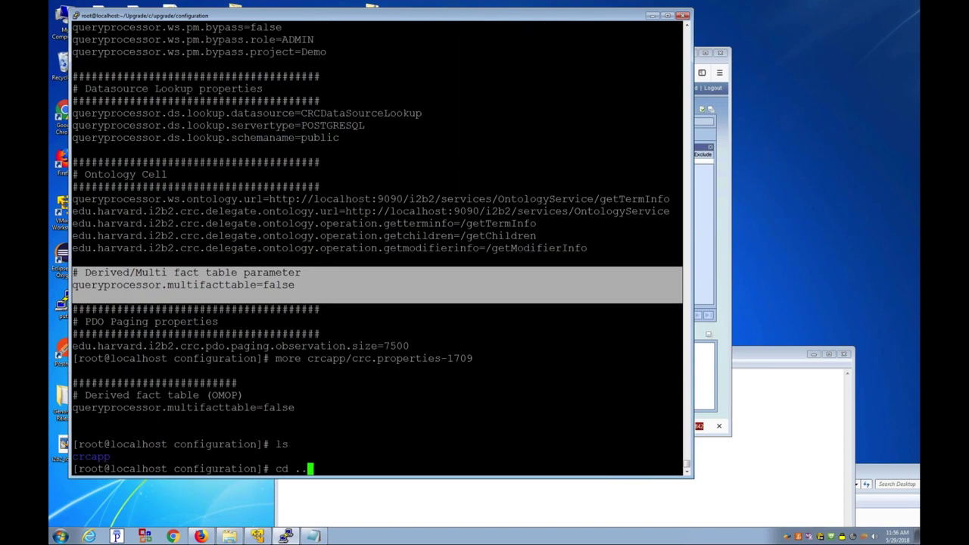
{"action": "key", "text": "Return"}
{"action": "type", "text": "ls"}
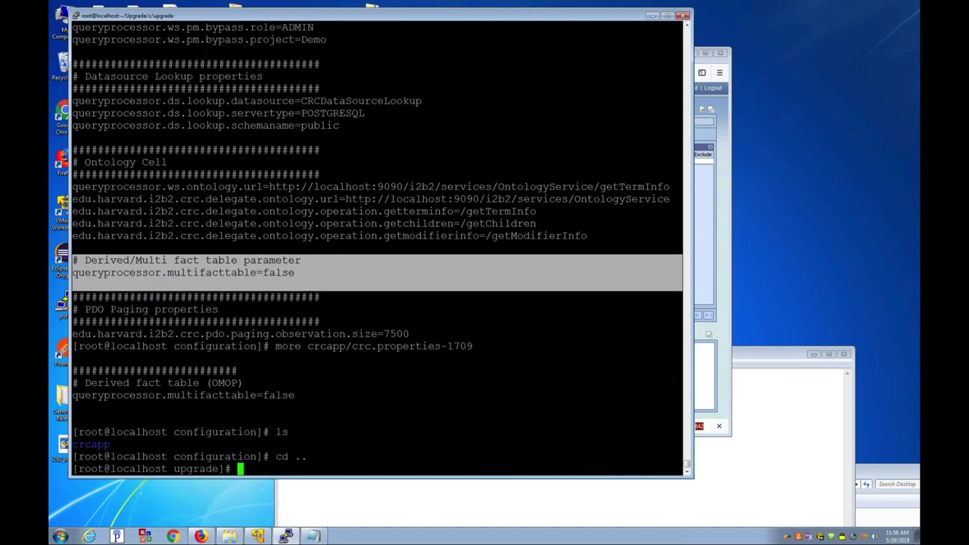
{"action": "key", "text": "Return"}
{"action": "type", "text": "cd database/"}
{"action": "key", "text": "Return"}
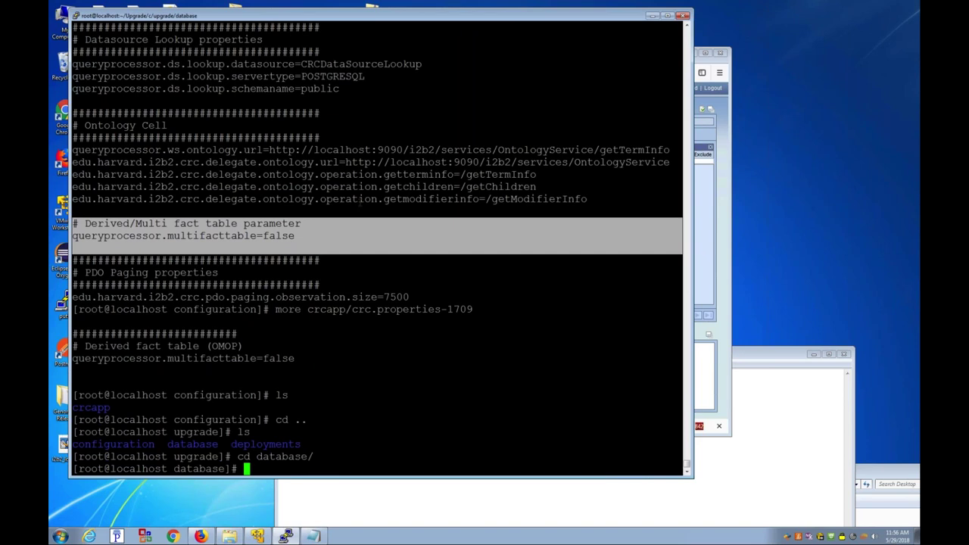
{"action": "type", "text": "ls-axl"}
{"action": "key", "text": "Return"}
{"action": "type", "text": "ls -axl"}
{"action": "key", "text": "Return"}
{"action": "type", "text": "cd "}
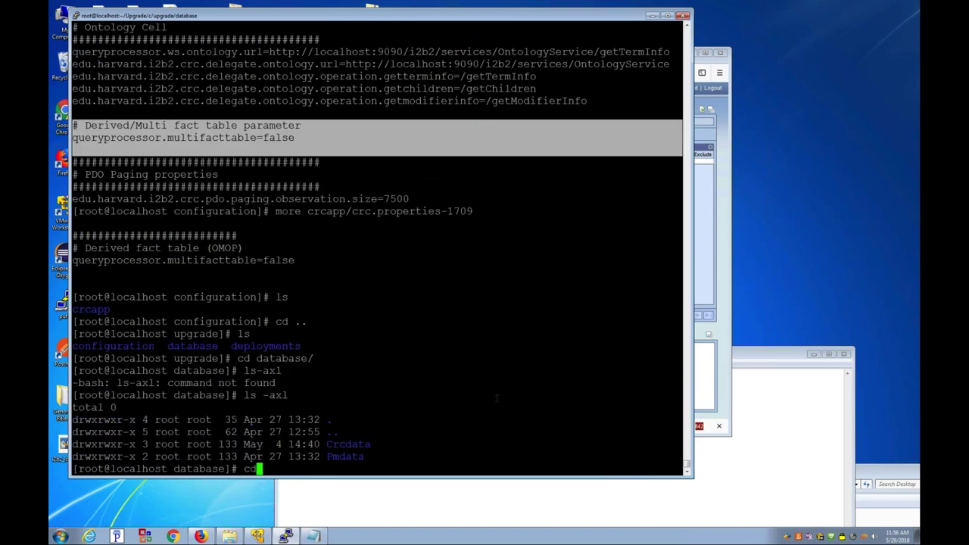
{"action": "type", "text": "P"}
{"action": "key", "text": "Tab"}
{"action": "key", "text": "Return"}
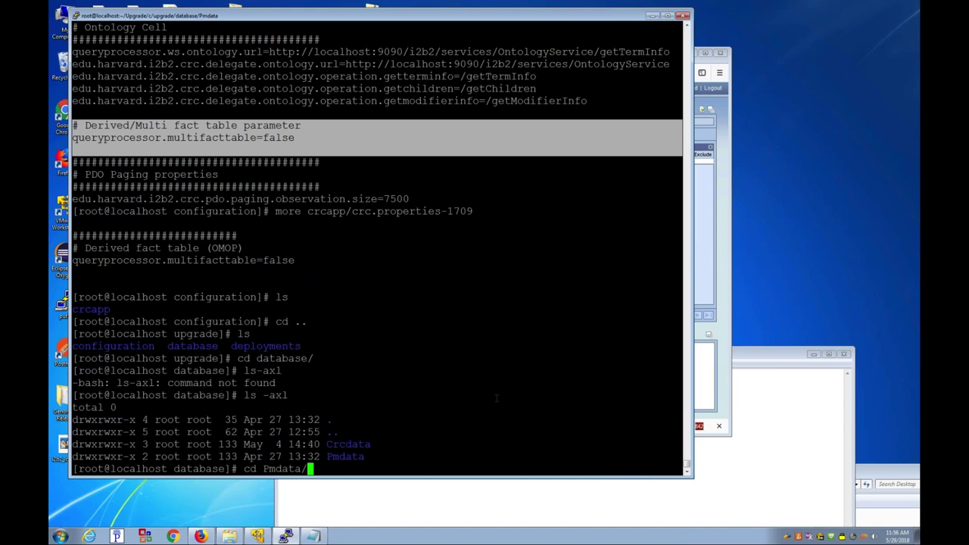
Step: Print upgrade_postgresql_i2b2pm_tables.sql, which drops pm_user_login_pk and creates pm_user_login_idx, and copy its ALTER TABLE statement
{"action": "type", "text": "ls"}
{"action": "key", "text": "Return"}
{"action": "type", "text": "more upgrade "}
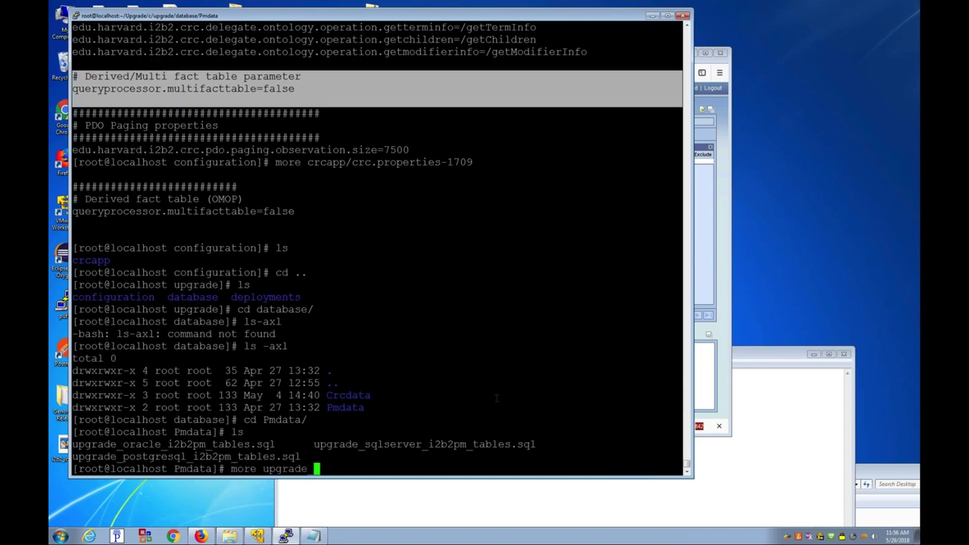
{"action": "type", "text": "p"}
{"action": "key", "text": "Tab"}
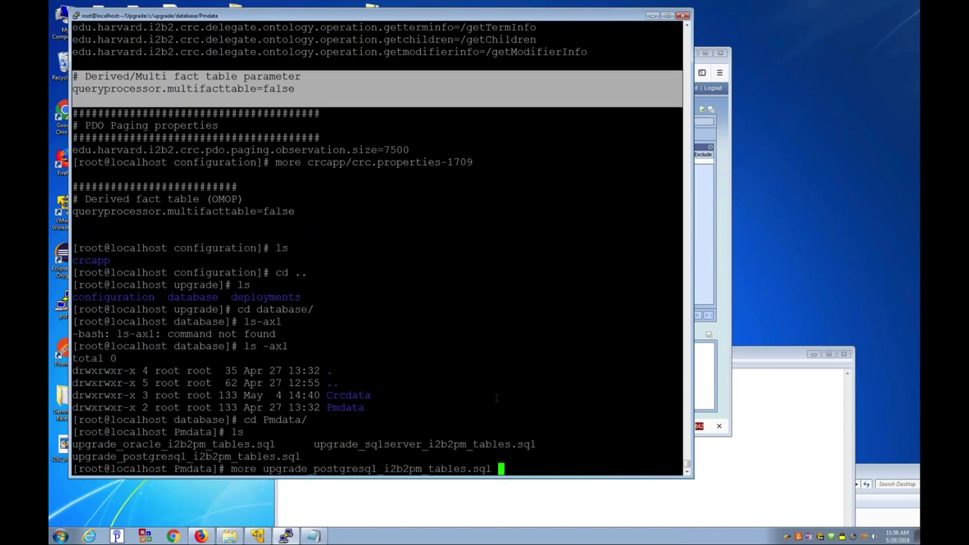
{"action": "key", "text": "Return"}
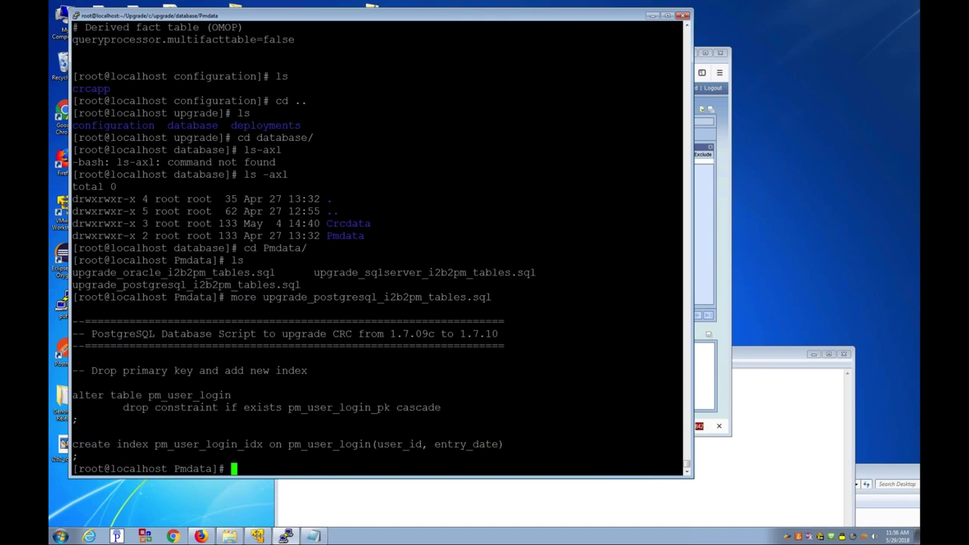
{"action": "left_click_drag", "start_coordinate": [75, 382], "coordinate": [212, 395]}
{"action": "key", "text": "super+c"}
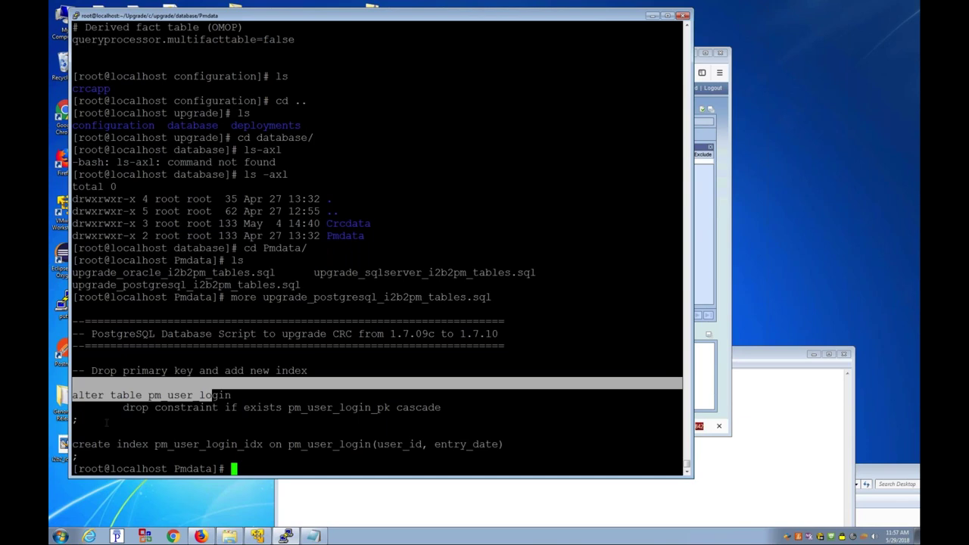
{"action": "type", "text": "cd ../Crcdata/"}
Step: Switch to Crcdata, list its files, and cancel an accidentally pasted command
{"action": "key", "text": "Return"}
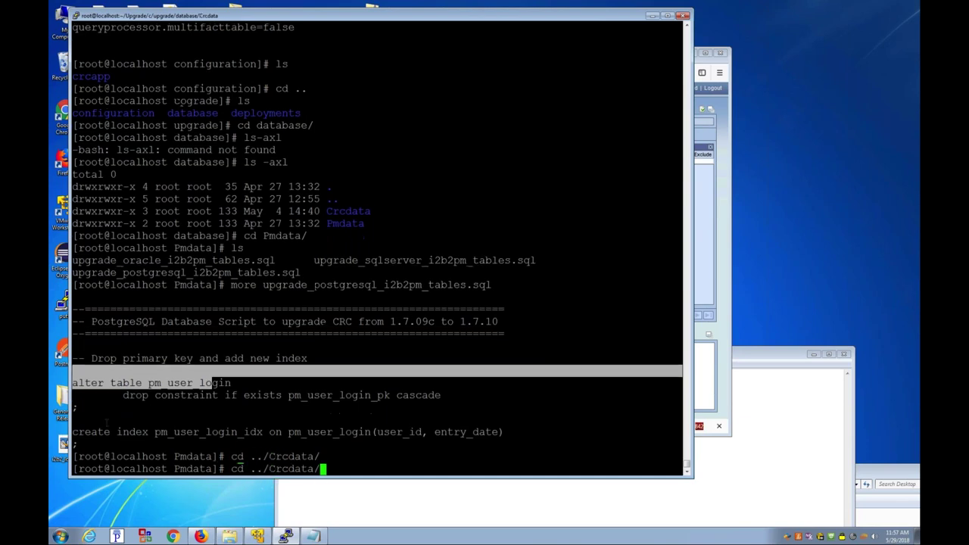
{"action": "type", "text": "ls"}
{"action": "key", "text": "Return"}
{"action": "type", "text": "more"}
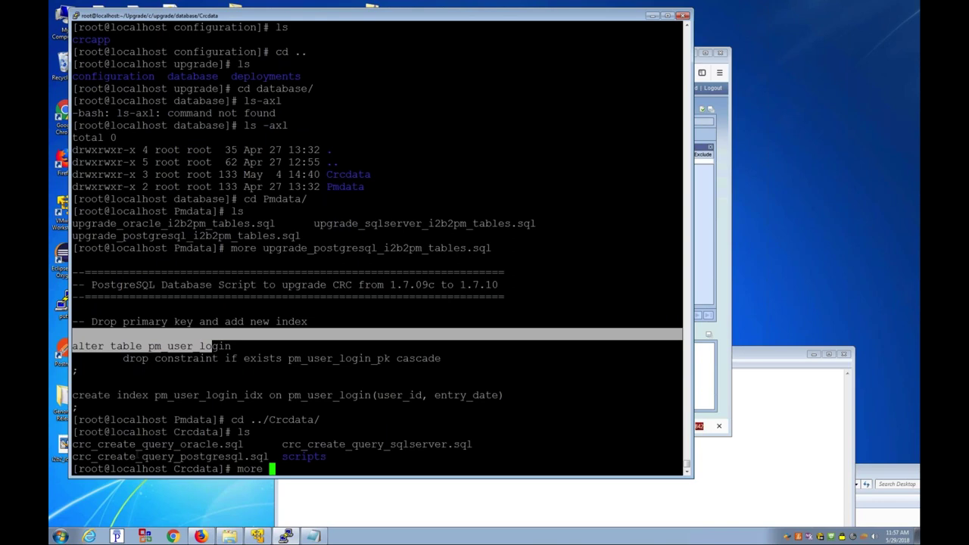
{"action": "right_click", "coordinate": [212, 346]}
{"action": "key", "text": "ctrl+c"}
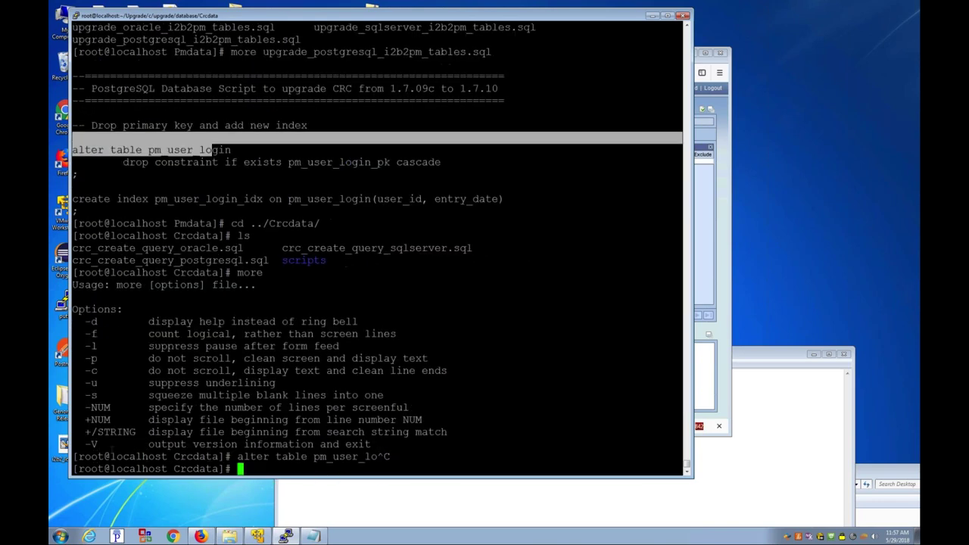
{"action": "key", "text": "ctrl+c"}
Step: Print crc_create_query_postgresql.sql, which adds USER_ROLE_CD VARCHAR(255) to QT_QUERY_RESULT_TYPE, then list Crcdata
{"action": "type", "text": "more crc"}
{"action": "key", "text": "Tab"}
{"action": "type", "text": "p"}
{"action": "key", "text": "Tab"}
{"action": "key", "text": "Return"}
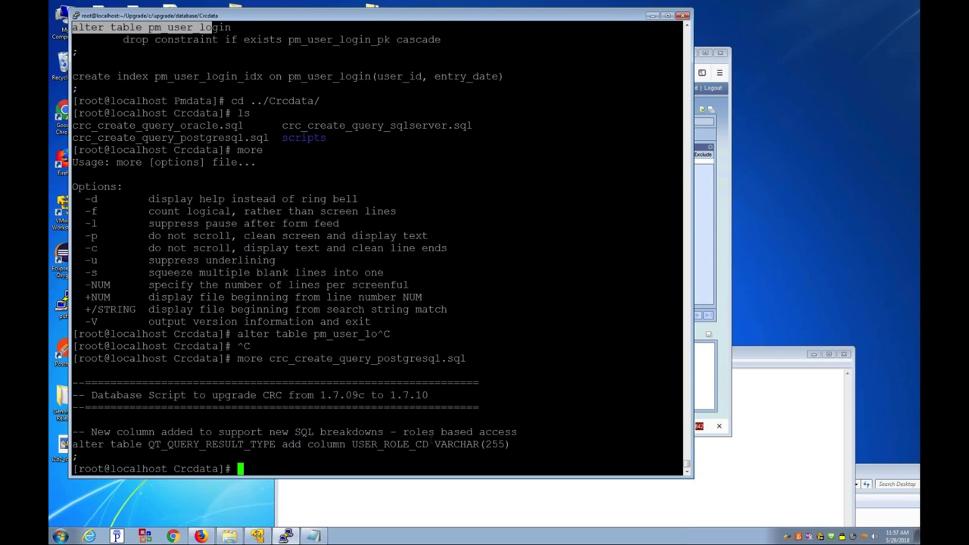
{"action": "type", "text": "ls"}
{"action": "key", "text": "Return"}
Step: Go up to the upgrade package folder and into its deployments folder, listing each
{"action": "type", "text": "cd .."}
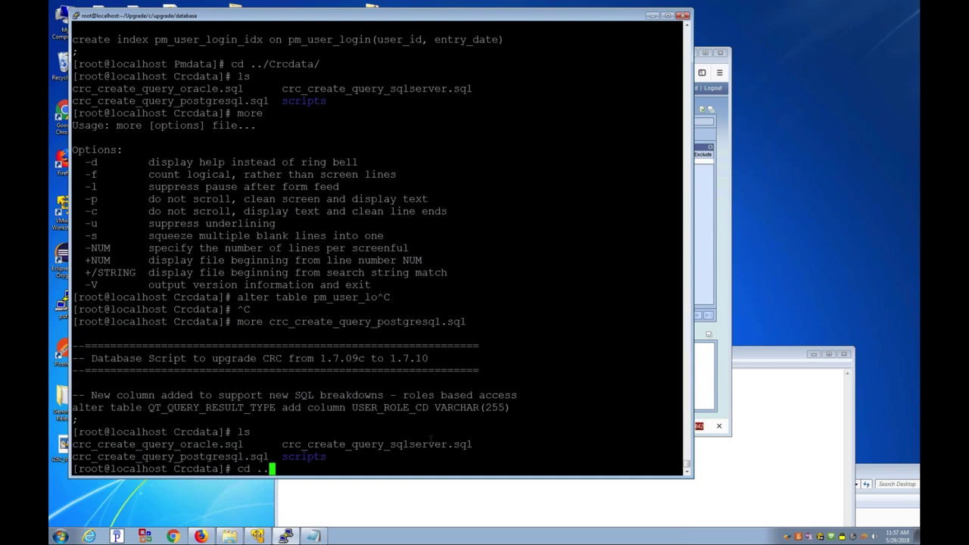
{"action": "key", "text": "Return"}
{"action": "type", "text": "cd .."}
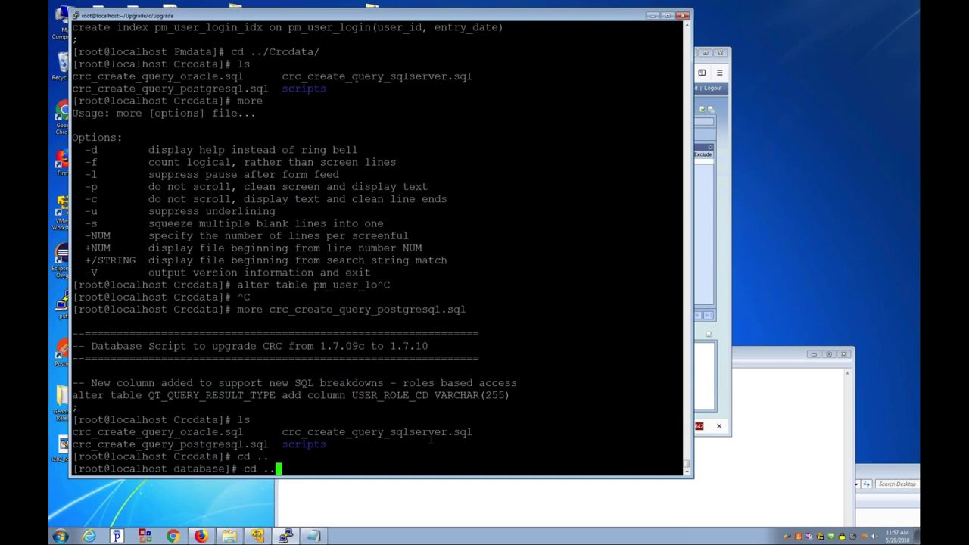
{"action": "key", "text": "Return"}
{"action": "type", "text": "ls"}
{"action": "key", "text": "Return"}
{"action": "type", "text": "cd dep"}
{"action": "key", "text": "Tab"}
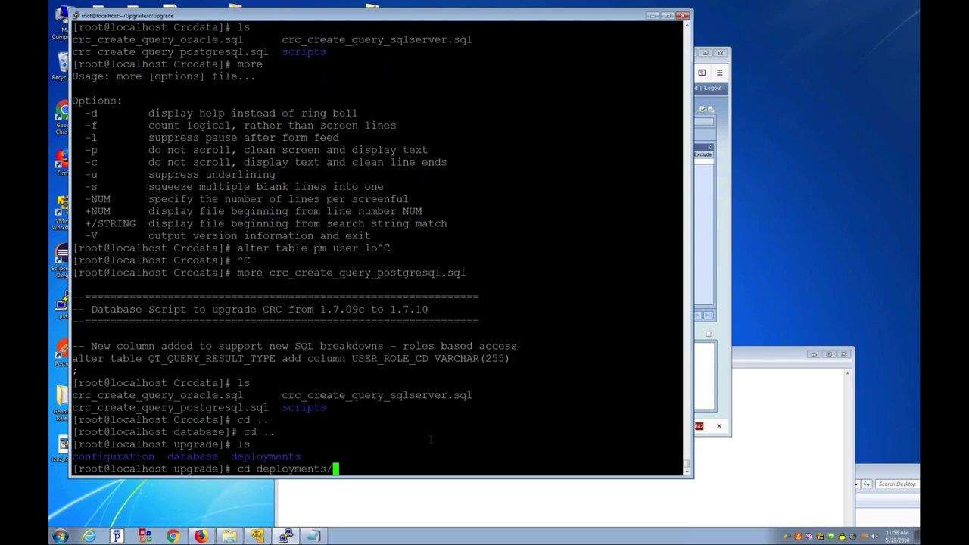
{"action": "key", "text": "Return"}
{"action": "type", "text": "ls"}
{"action": "key", "text": "Return"}
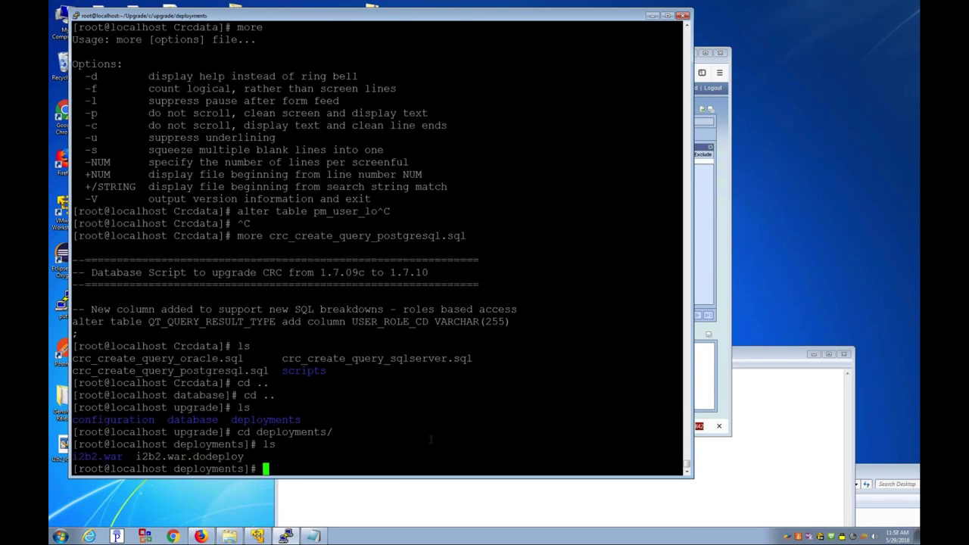
Step: Descend through i2b2.war/WEB-INF into services and list the upgrade's six .aar service files
{"action": "type", "text": "cd i2"}
{"action": "key", "text": "Tab"}
{"action": "key", "text": "Return"}
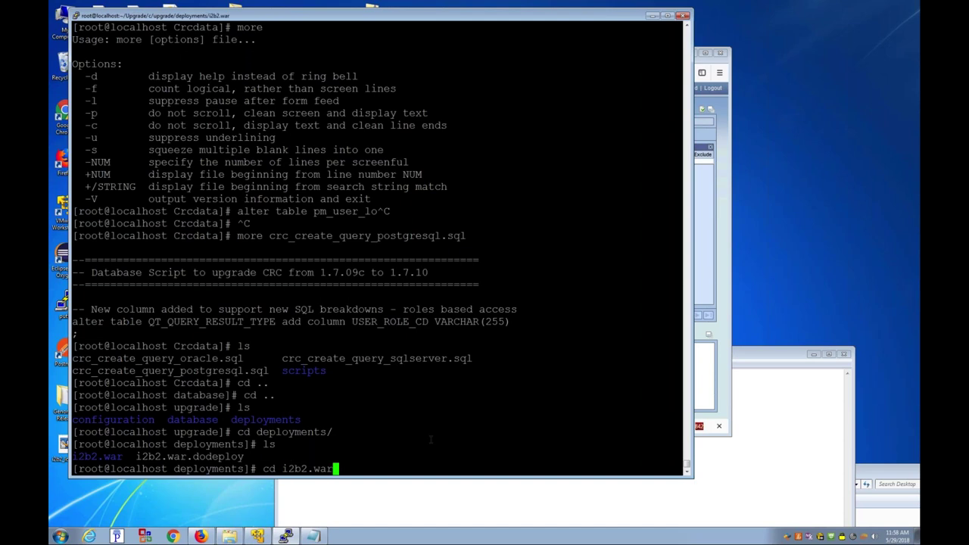
{"action": "type", "text": "ls"}
{"action": "key", "text": "Return"}
{"action": "type", "text": "cd W"}
{"action": "key", "text": "Tab"}
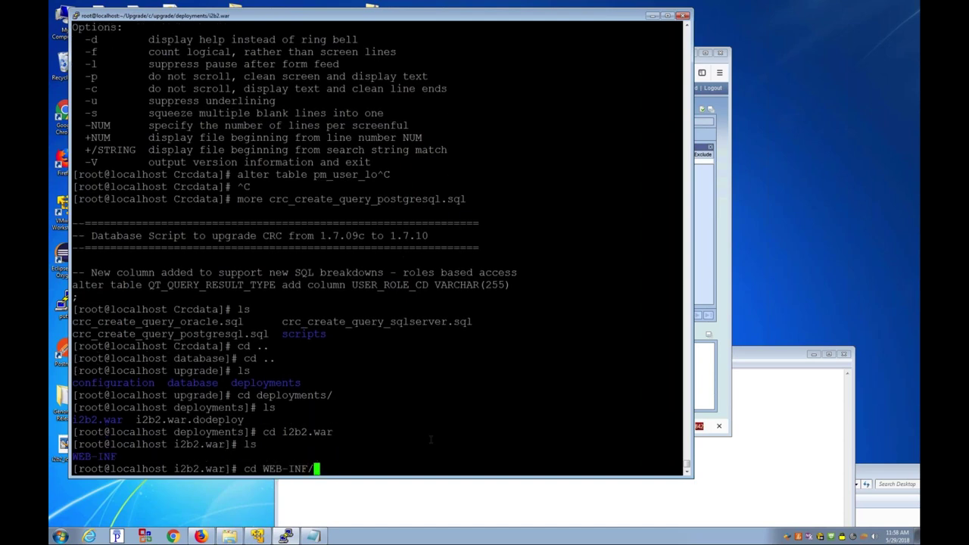
{"action": "key", "text": "Return"}
{"action": "type", "text": "ls"}
{"action": "key", "text": "Return"}
{"action": "type", "text": "cd s"}
{"action": "key", "text": "Tab"}
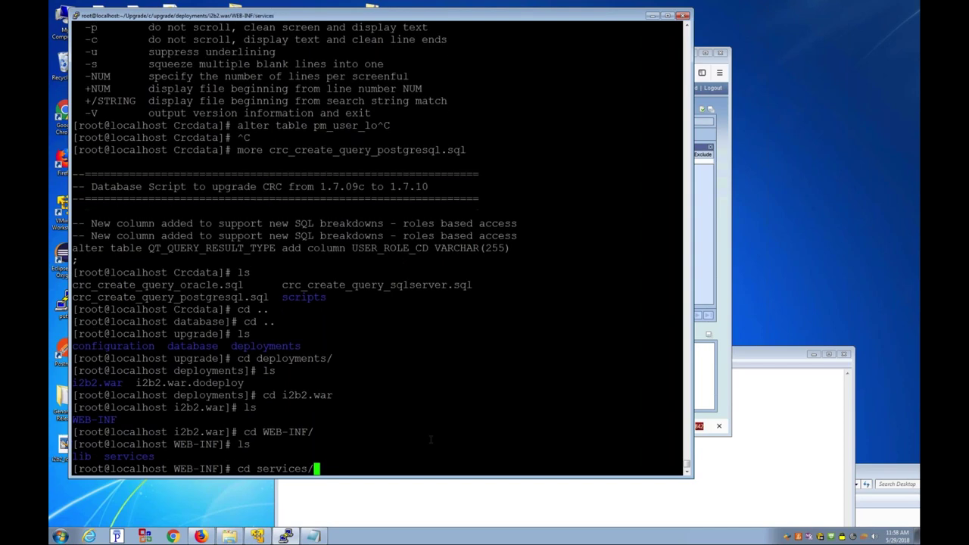
{"action": "key", "text": "Return"}
{"action": "type", "text": "ls"}
{"action": "key", "text": "Return"}
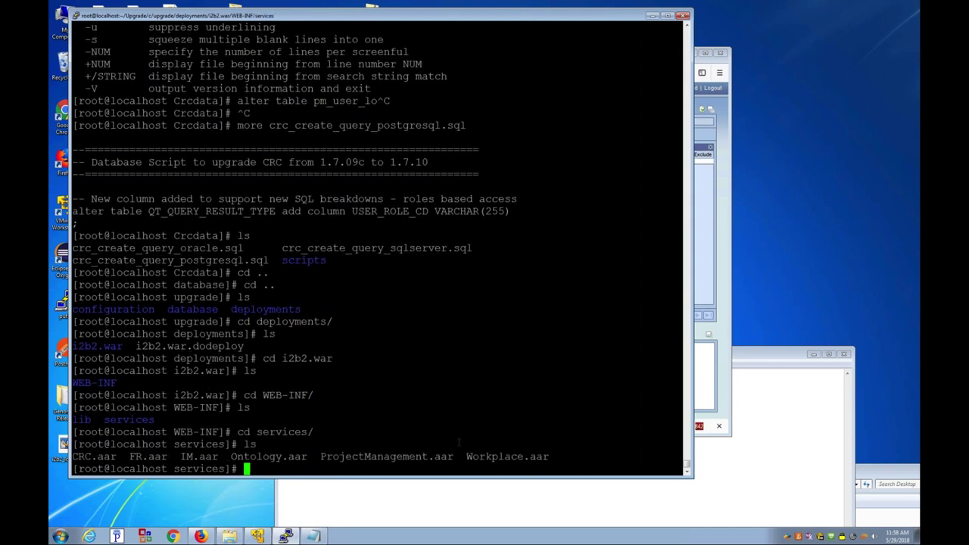
Step: Change to /opt/wildfly-10.0.0.Final/standalone/deployments/ using Tab completion
{"action": "type", "text": "/"}
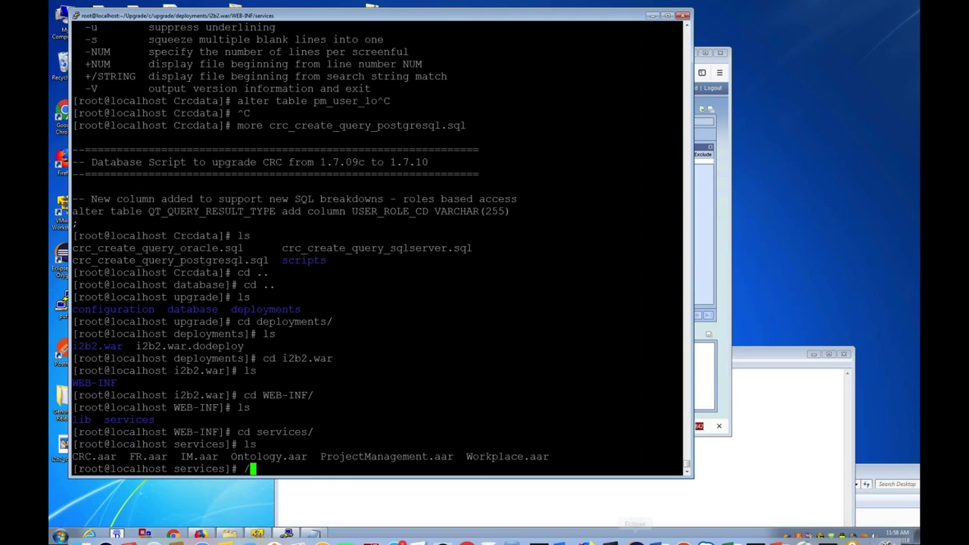
{"action": "mouse_move", "coordinate": [635, 530]}
{"action": "key", "text": "BackSpace"}
{"action": "type", "text": "cd /opt/"}
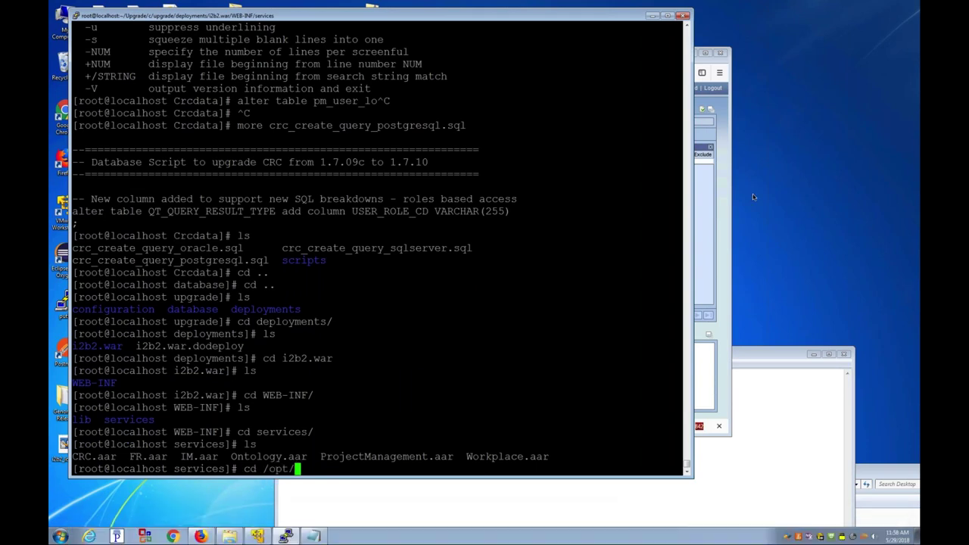
{"action": "type", "text": "w"}
{"action": "key", "text": "Tab"}
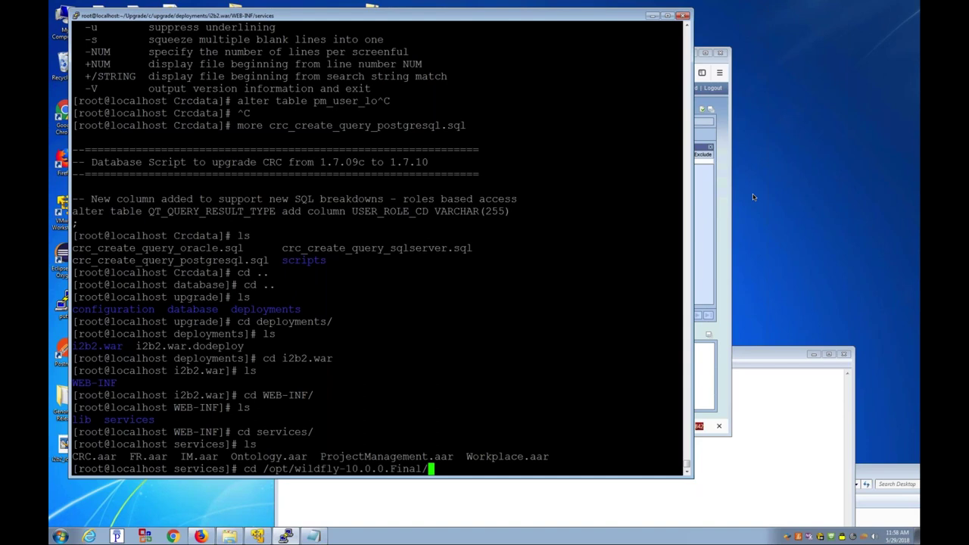
{"action": "type", "text": "st"}
{"action": "key", "text": "Tab"}
{"action": "type", "text": "d"}
{"action": "key", "text": "Tab"}
{"action": "key", "text": "Return"}
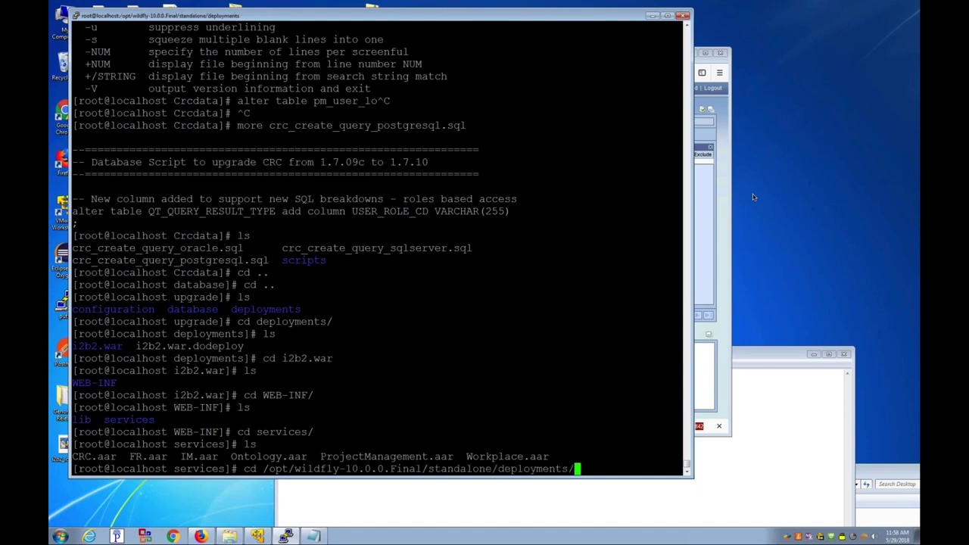
Step: Enter the deployed i2b2.war/WEB-INF/services folder and list its current service archives
{"action": "type", "text": "ls"}
{"action": "key", "text": "Return"}
{"action": "type", "text": "cd i"}
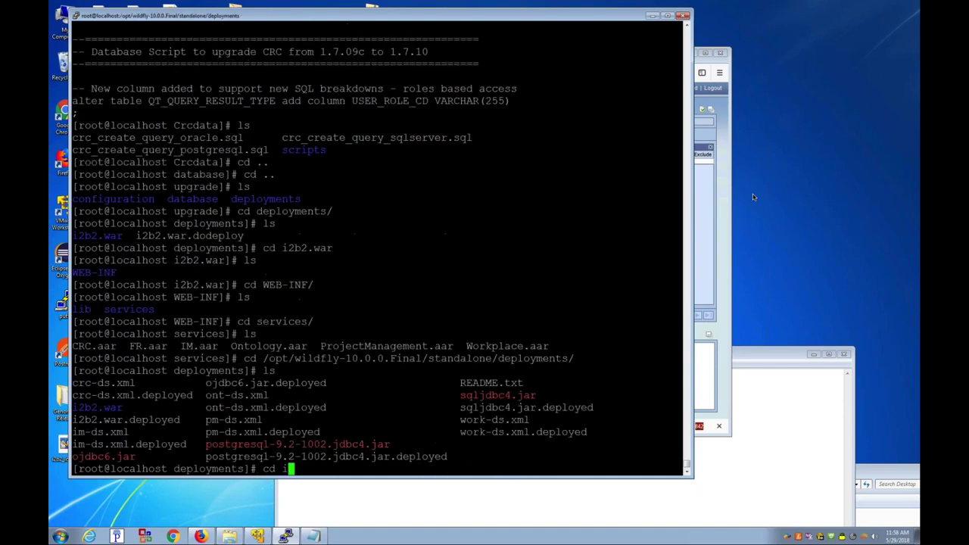
{"action": "key", "text": "Tab"}
{"action": "type", "text": "W"}
{"action": "key", "text": "Tab"}
{"action": "type", "text": "s"}
{"action": "key", "text": "Tab"}
{"action": "key", "text": "Return"}
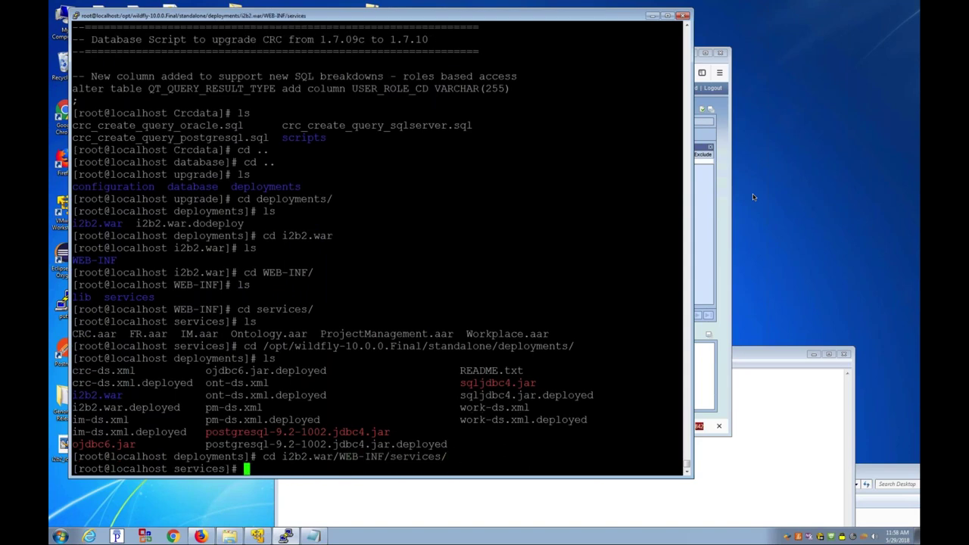
{"action": "type", "text": "ls"}
{"action": "key", "text": "Return"}
Step: Create ~/1.7.09c and copy the deployed *.aar files into it
{"action": "type", "text": "mkdir ~/1."}
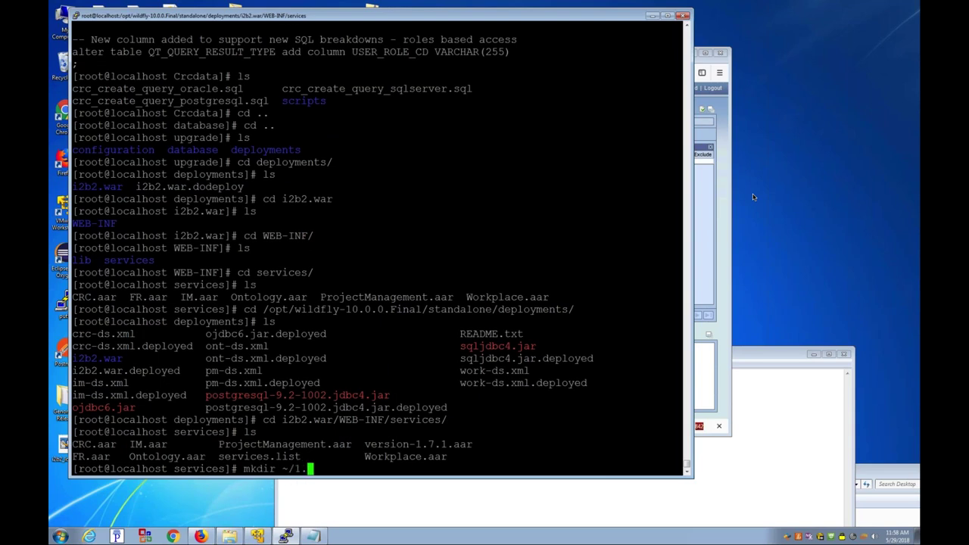
{"action": "type", "text": "7.09c"}
{"action": "key", "text": "Return"}
{"action": "type", "text": "cp "}
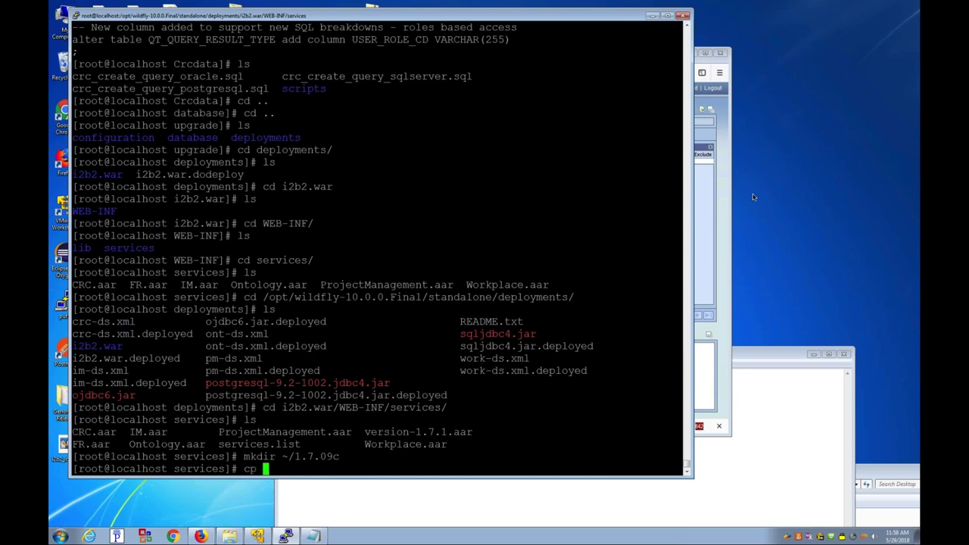
{"action": "type", "text": "*.aar ~/1.7.09c/"}
{"action": "key", "text": "Return"}
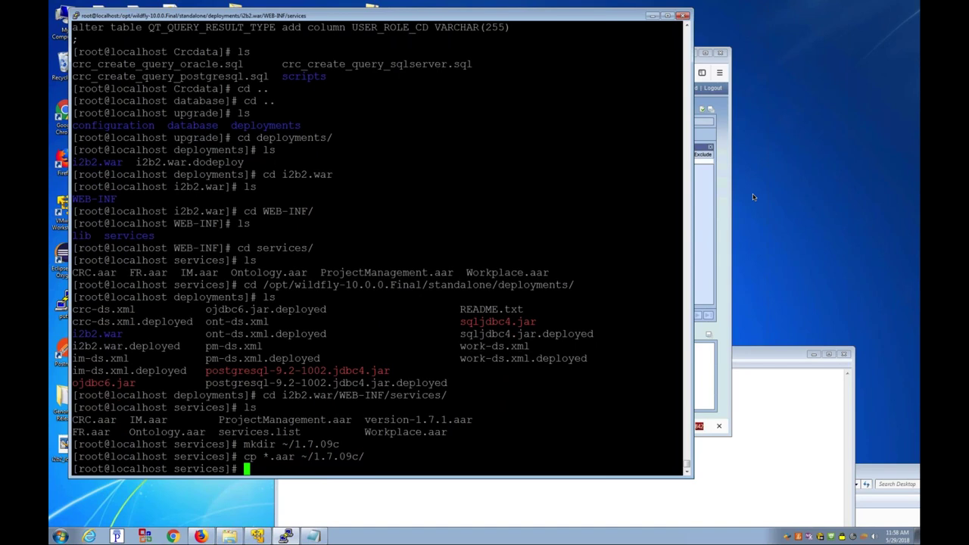
Step: Copy the *-core.jar files from the deployed lib folder into ~/1.7.09c
{"action": "type", "text": "cd ../lib/"}
{"action": "key", "text": "Return"}
{"action": "type", "text": "cp *-corejar"}
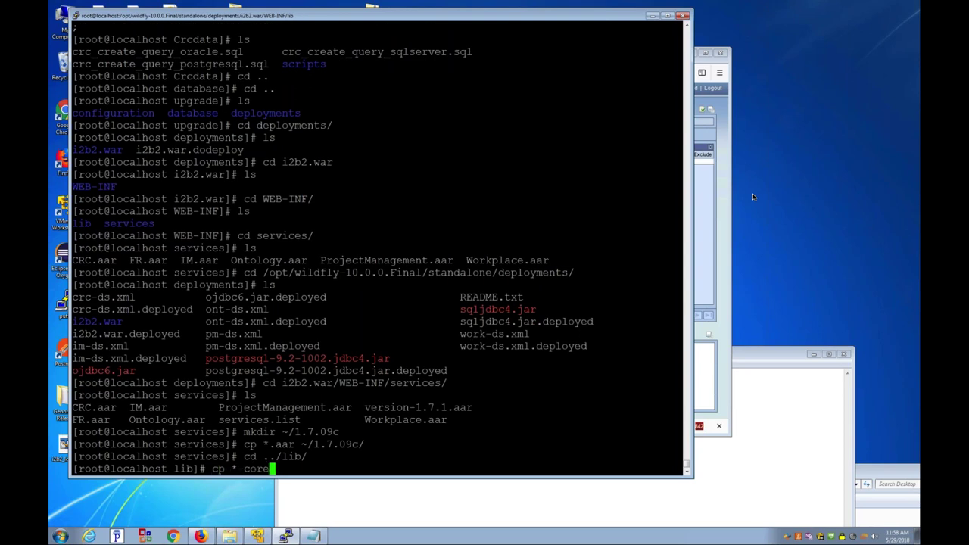
{"action": "key", "text": "Left"}
{"action": "key", "text": "Left"}
{"action": "key", "text": "Left"}
{"action": "type", "text": "."}
{"action": "key", "text": "End"}
{"action": "type", "text": "~/1."}
{"action": "key", "text": "Tab"}
{"action": "key", "text": "Return"}
Step: Check the backup contents with ls -axl 1.7.09c from the home directory
{"action": "type", "text": "cd"}
{"action": "key", "text": "Return"}
{"action": "type", "text": "ls -axl 1."}
{"action": "key", "text": "Tab"}
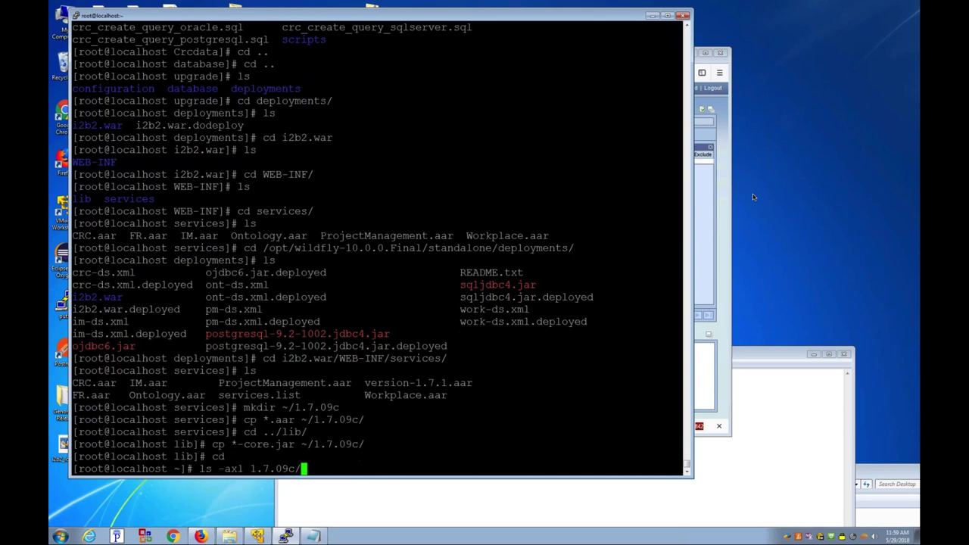
{"action": "key", "text": "Return"}
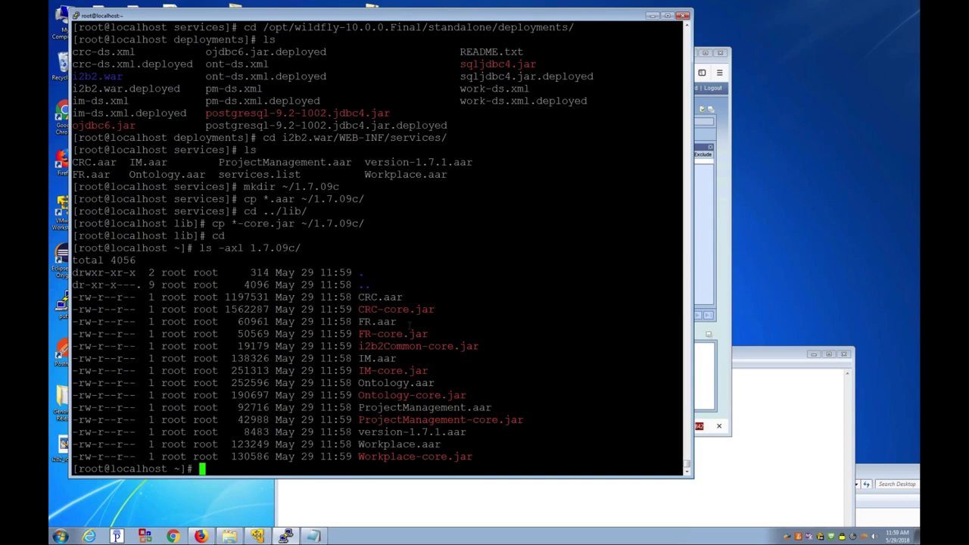
{"action": "type", "text": "cd ../U"}
{"action": "key", "text": "BackSpace"}
Step: Return to the home directory, enter the Upgrade folder and list its contents
{"action": "key", "text": "Return"}
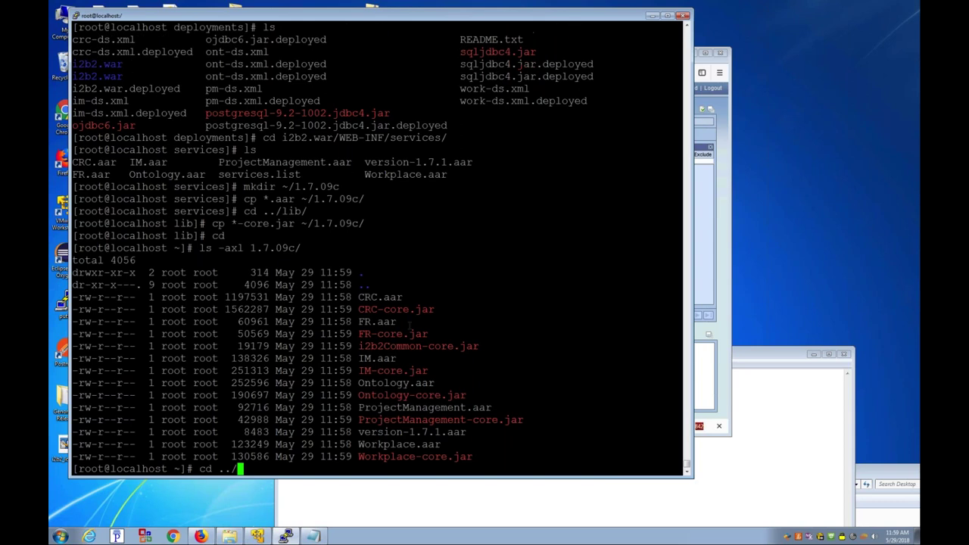
{"action": "type", "text": "ls"}
{"action": "key", "text": "Return"}
{"action": "type", "text": "cd"}
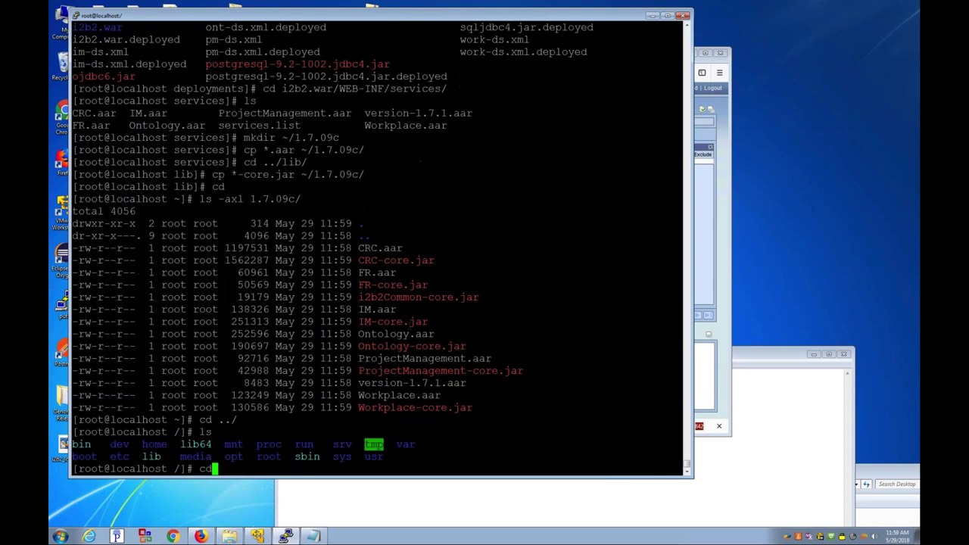
{"action": "key", "text": "Return"}
{"action": "type", "text": "cd Upgrade/"}
{"action": "key", "text": "Return"}
{"action": "type", "text": "ls"}
{"action": "key", "text": "Return"}
Step: Enter c/upgrade/deployments/i2b2.war/WEB-INF/services/ inside the Upgrade folder
{"action": "type", "text": "cd c/upgrade/"}
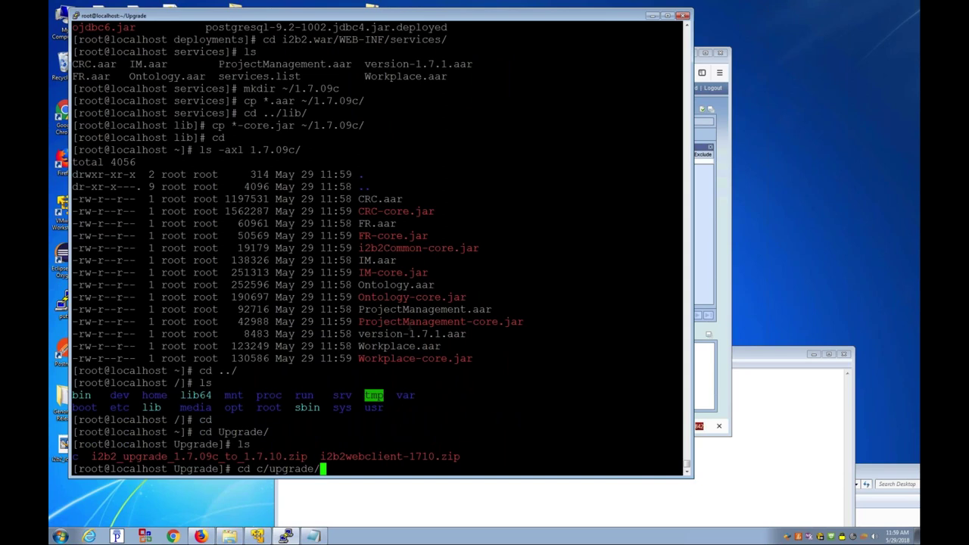
{"action": "key", "text": "Tab"}
{"action": "key", "text": "Tab"}
{"action": "key", "text": "Tab"}
{"action": "key", "text": "Tab"}
{"action": "type", "text": "deployments/i2b2.war"}
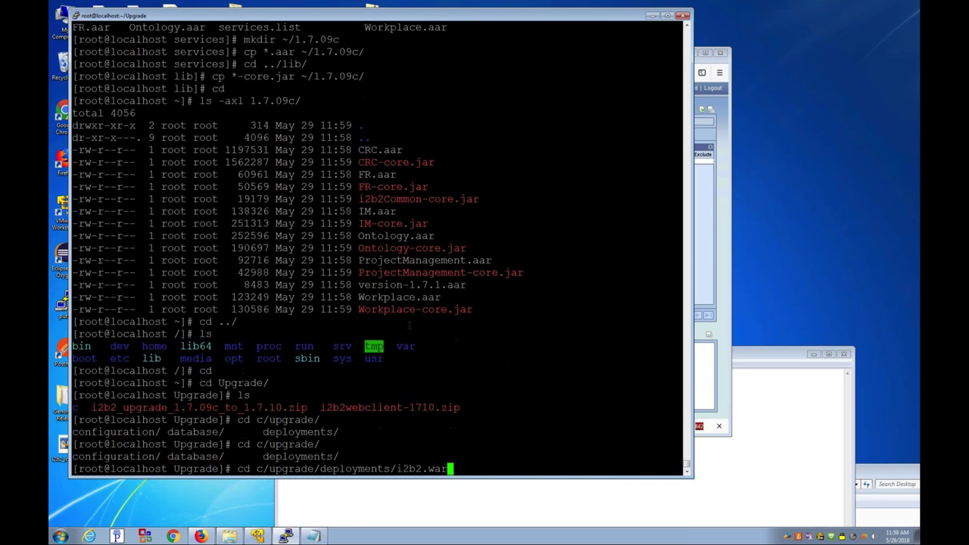
{"action": "key", "text": "Tab"}
{"action": "key", "text": "Tab"}
{"action": "type", "text": "/WEB-INF/"}
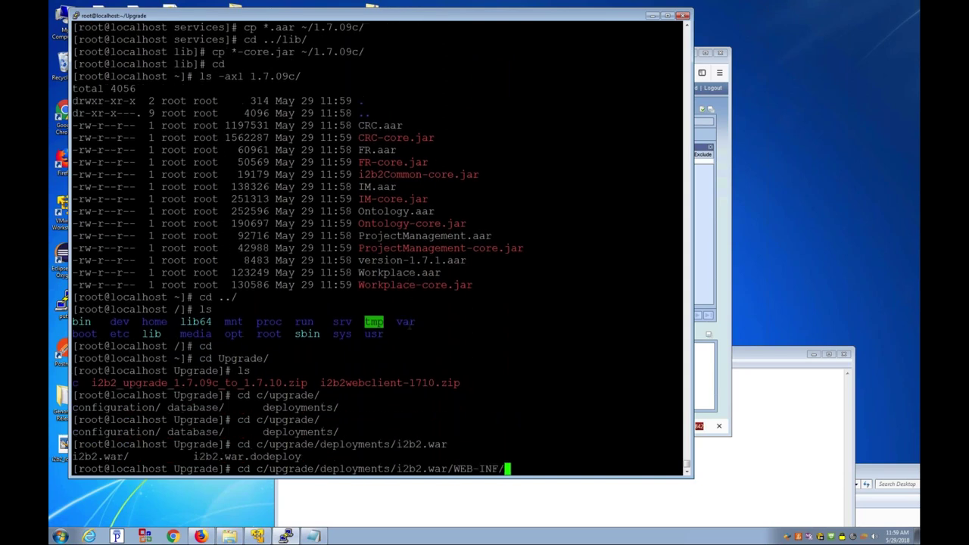
{"action": "key", "text": "Tab"}
{"action": "key", "text": "Tab"}
{"action": "type", "text": "services/"}
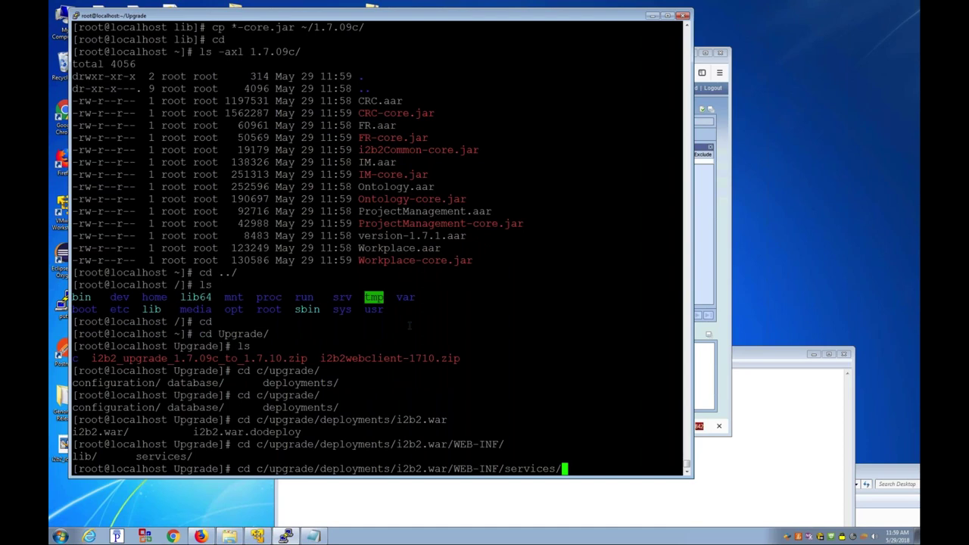
{"action": "key", "text": "Return"}
Step: Copy the new .aar archives over WildFly's i2b2.war/WEB-INF/services files, confirming each overwrite
{"action": "type", "text": "ls"}
{"action": "key", "text": "Return"}
{"action": "type", "text": "ls -axl"}
{"action": "key", "text": "Return"}
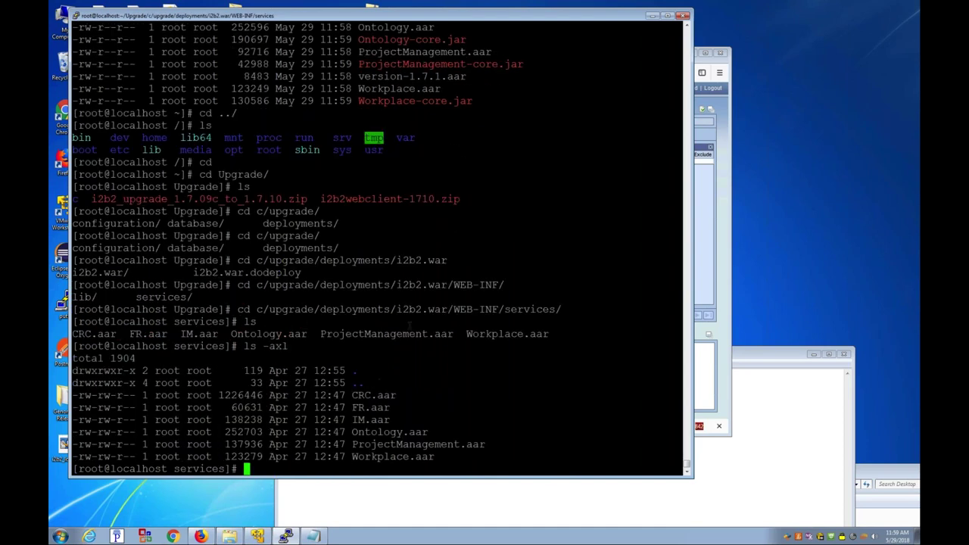
{"action": "type", "text": "cp * /opt/wildfly-10.0.0.Final/standalone/"}
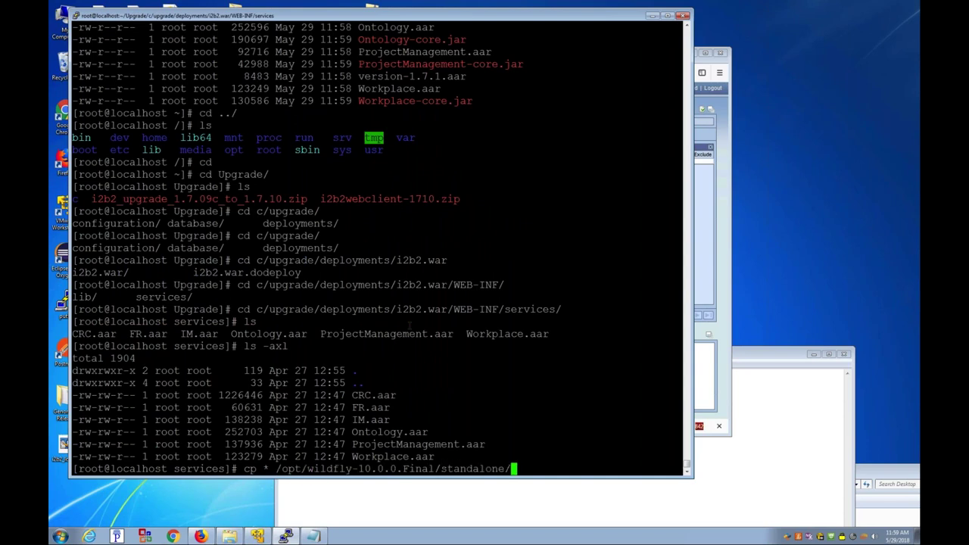
{"action": "type", "text": "deployments/i2b2.war/W"}
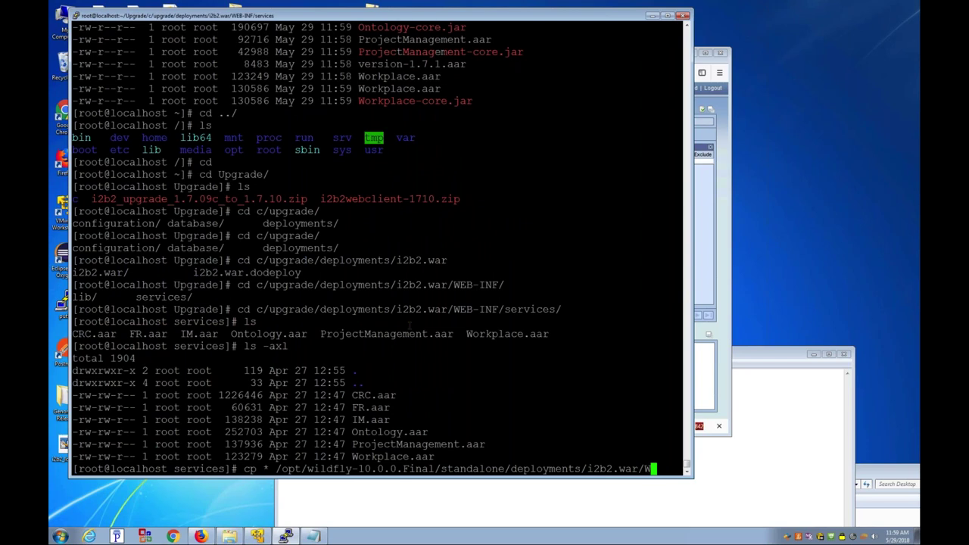
{"action": "type", "text": "EB-INF/services/"}
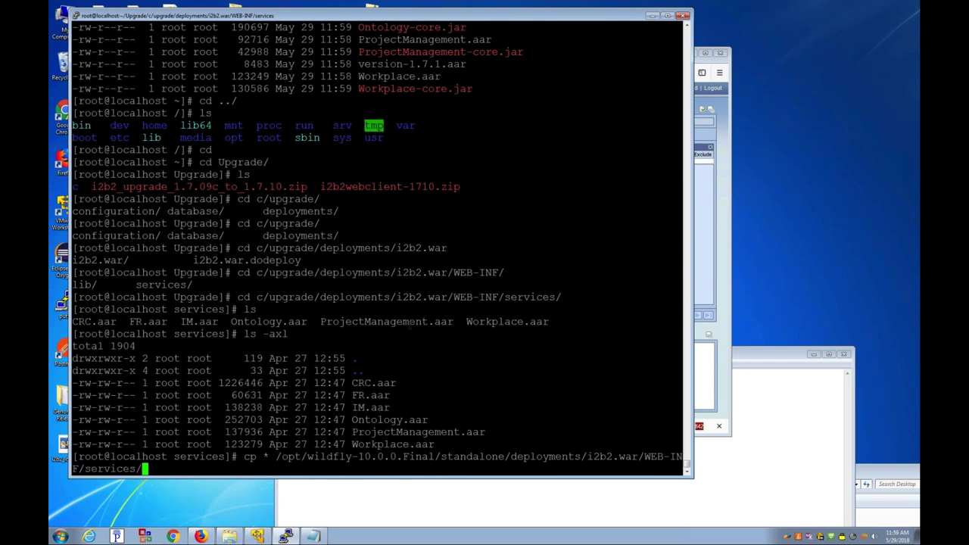
{"action": "key", "text": "Return"}
{"action": "type", "text": "y"}
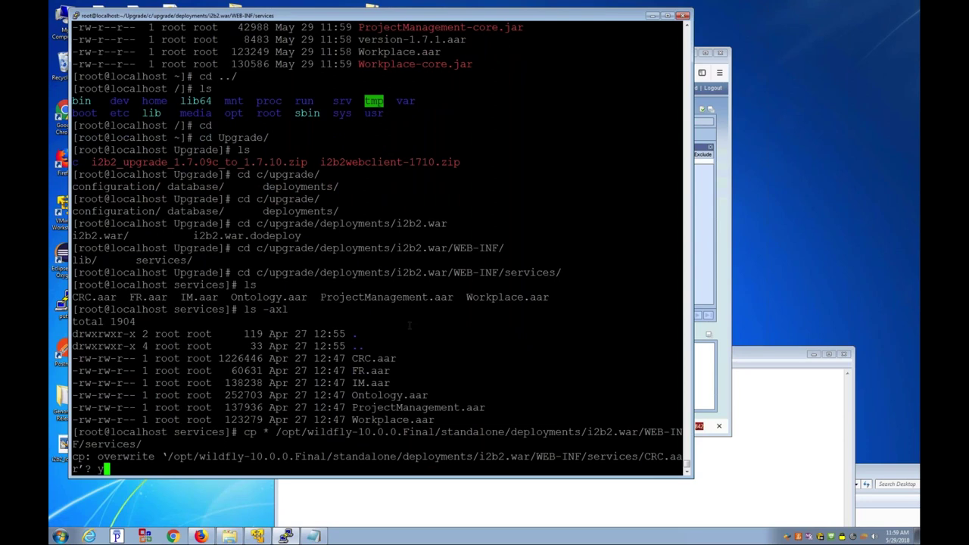
{"action": "key", "text": "Return"}
{"action": "type", "text": "y"}
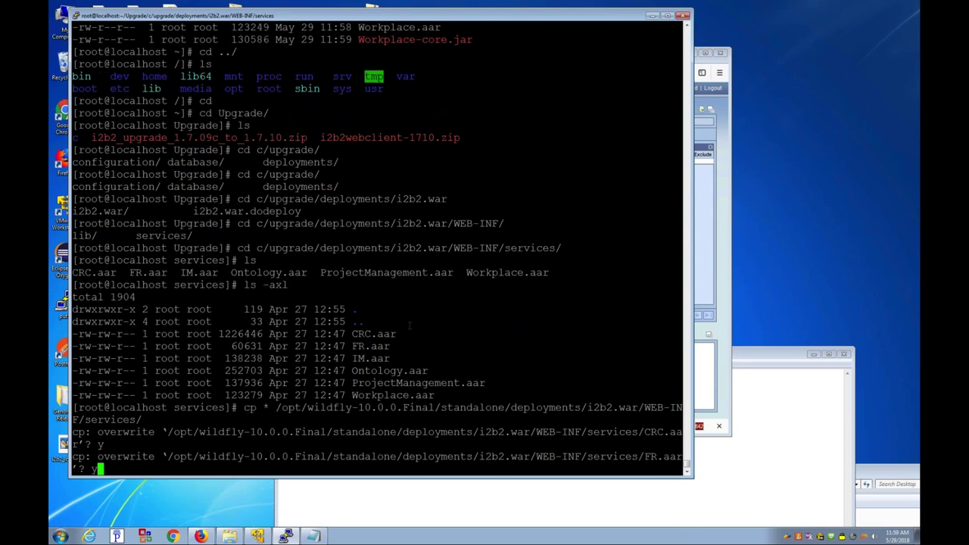
{"action": "key", "text": "Return"}
{"action": "type", "text": "y"}
{"action": "key", "text": "Return"}
{"action": "type", "text": "y"}
{"action": "key", "text": "Return"}
{"action": "type", "text": "y"}
Step: Copy the upgrade's lib jars over WildFly's i2b2.war/WEB-INF/lib, confirming each overwrite
{"action": "key", "text": "Return"}
{"action": "type", "text": "y"}
{"action": "key", "text": "Return"}
{"action": "type", "text": "cd ../lib"}
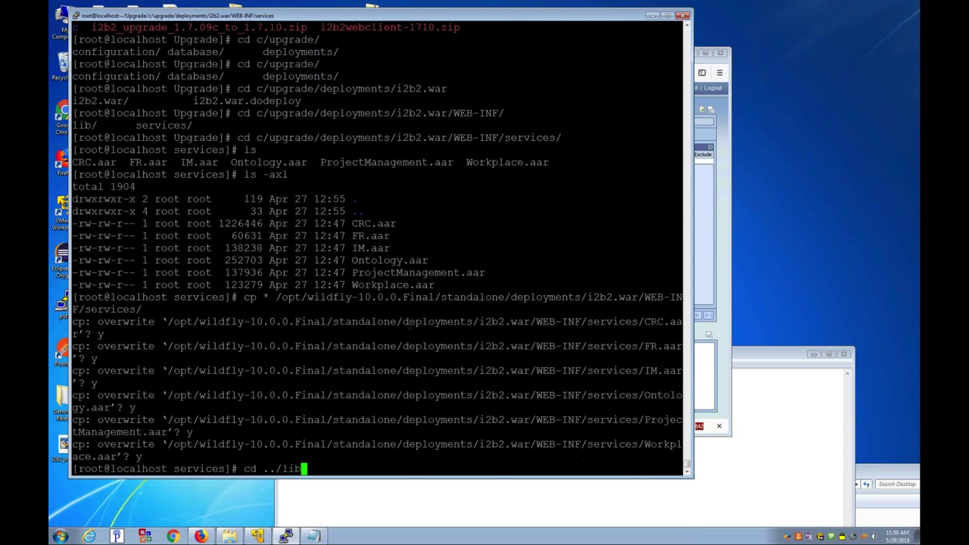
{"action": "key", "text": "Return"}
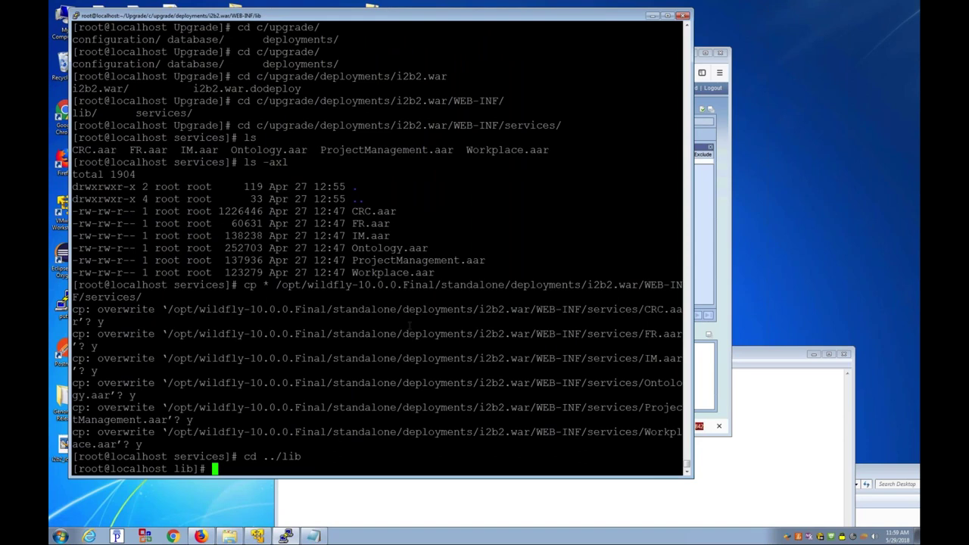
{"action": "type", "text": "ls"}
{"action": "key", "text": "Return"}
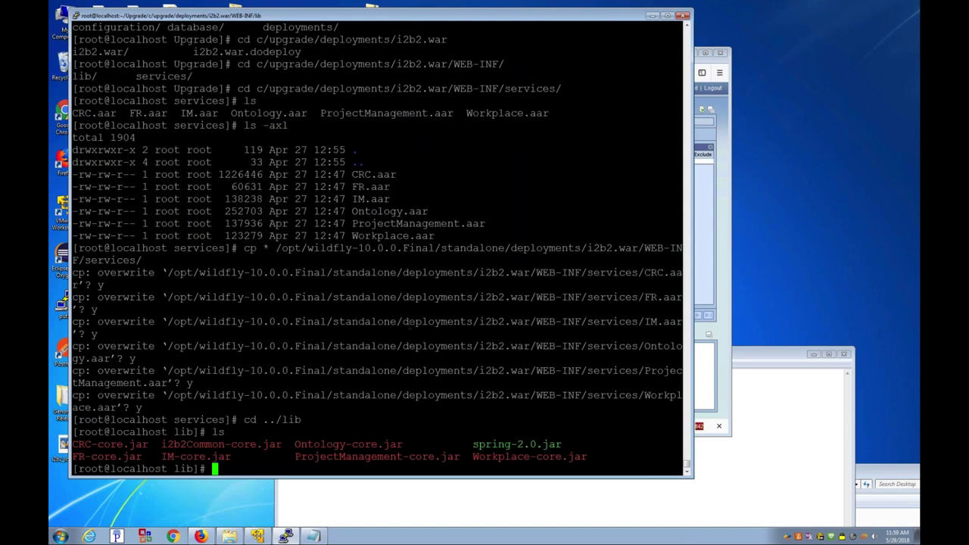
{"action": "key", "text": "Up"}
{"action": "key", "text": "Up"}
{"action": "key", "text": "Up"}
{"action": "key", "text": "BackSpace"}
{"action": "key", "text": "BackSpace"}
{"action": "key", "text": "BackSpace"}
{"action": "key", "text": "BackSpace"}
{"action": "key", "text": "BackSpace"}
{"action": "key", "text": "BackSpace"}
{"action": "key", "text": "BackSpace"}
{"action": "key", "text": "BackSpace"}
{"action": "key", "text": "BackSpace"}
{"action": "type", "text": "lib/"}
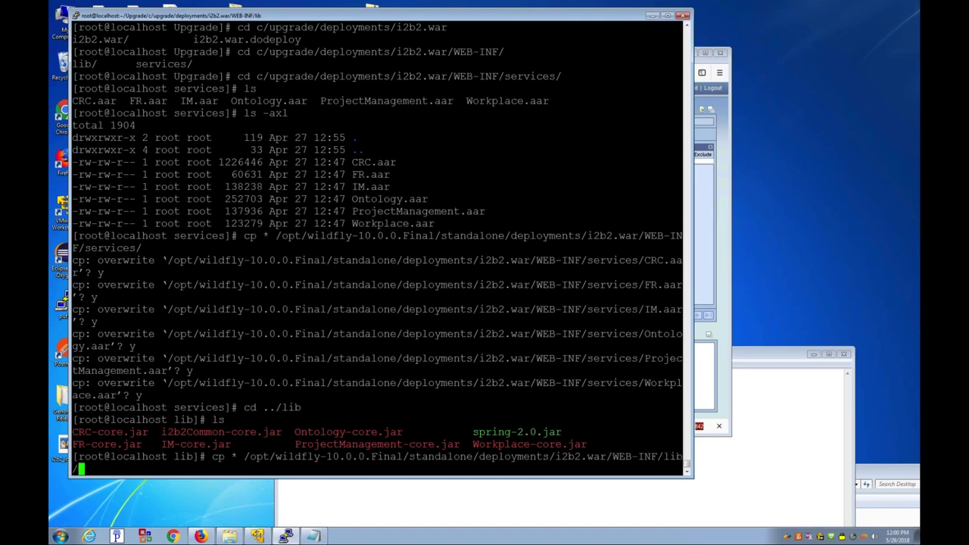
{"action": "key", "text": "Return"}
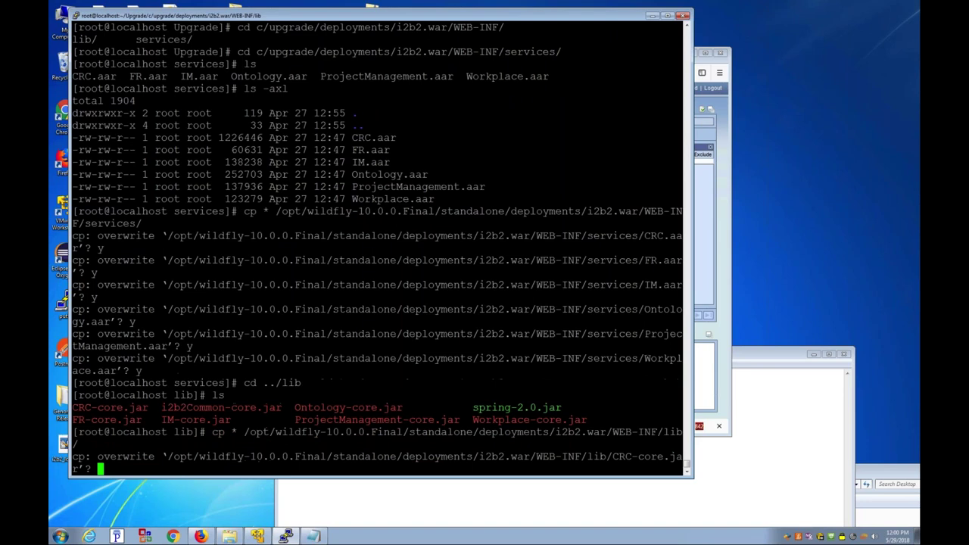
{"action": "type", "text": "y"}
{"action": "key", "text": "Return"}
{"action": "type", "text": "y"}
{"action": "key", "text": "Return"}
{"action": "type", "text": "y"}
{"action": "key", "text": "Return"}
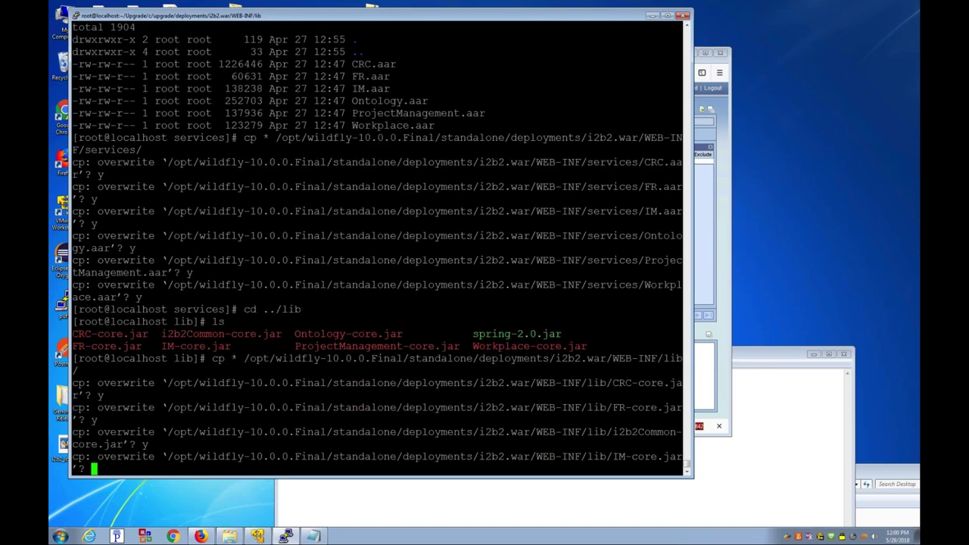
{"action": "type", "text": "y"}
{"action": "key", "text": "Return"}
{"action": "type", "text": "y"}
{"action": "key", "text": "Return"}
{"action": "type", "text": "y"}
{"action": "key", "text": "Return"}
{"action": "type", "text": "y"}
{"action": "key", "text": "Return"}
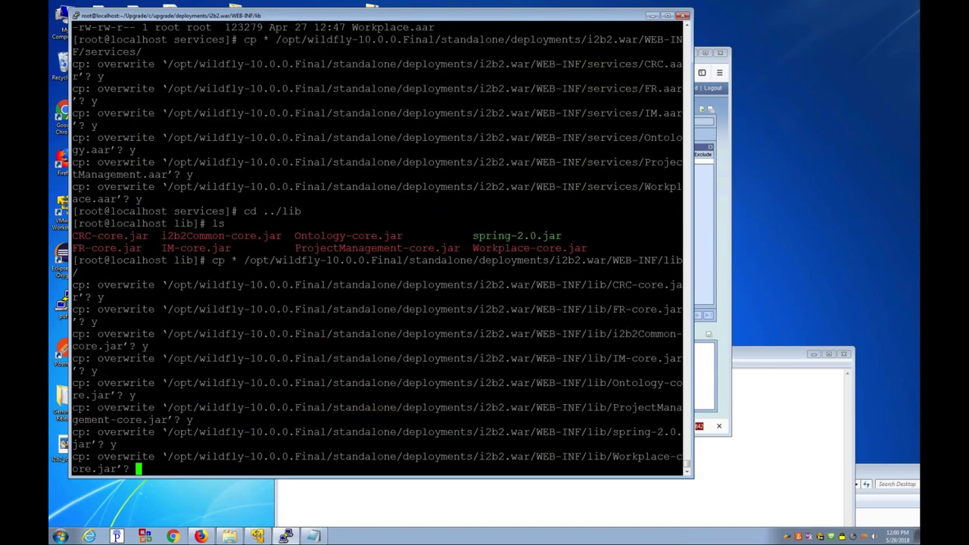
{"action": "type", "text": "y"}
{"action": "key", "text": "Return"}
{"action": "type", "text": "cd /opt/wildfly-10.0.0.Final/"}
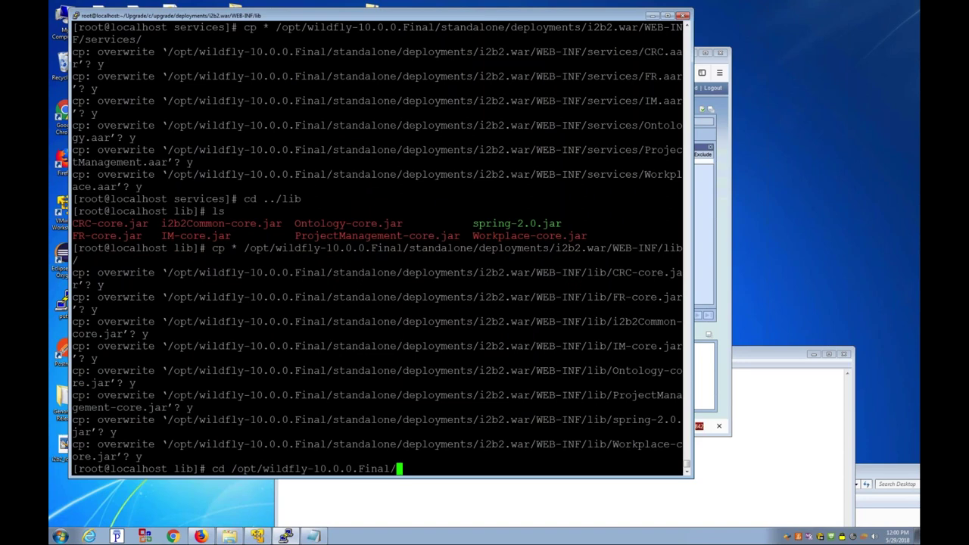
{"action": "type", "text": "bin/"}
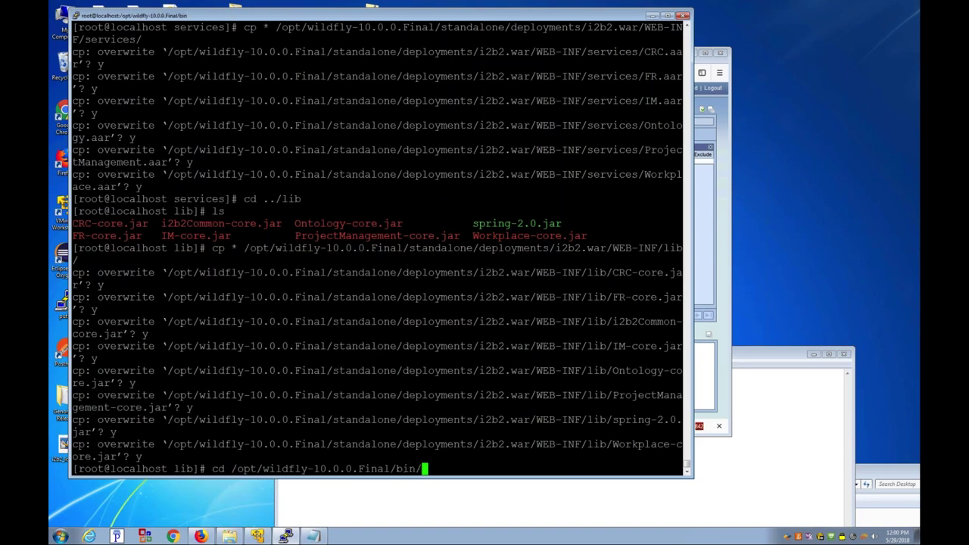
Step: Start WildFly with ./standalone.sh -b 0.0.0.0 from its bin folder, then stop it with Ctrl+C
{"action": "key", "text": "Return"}
{"action": "type", "text": "ls"}
{"action": "key", "text": "Return"}
{"action": "type", "text": "./standalone.sh -b 0.0.0.0"}
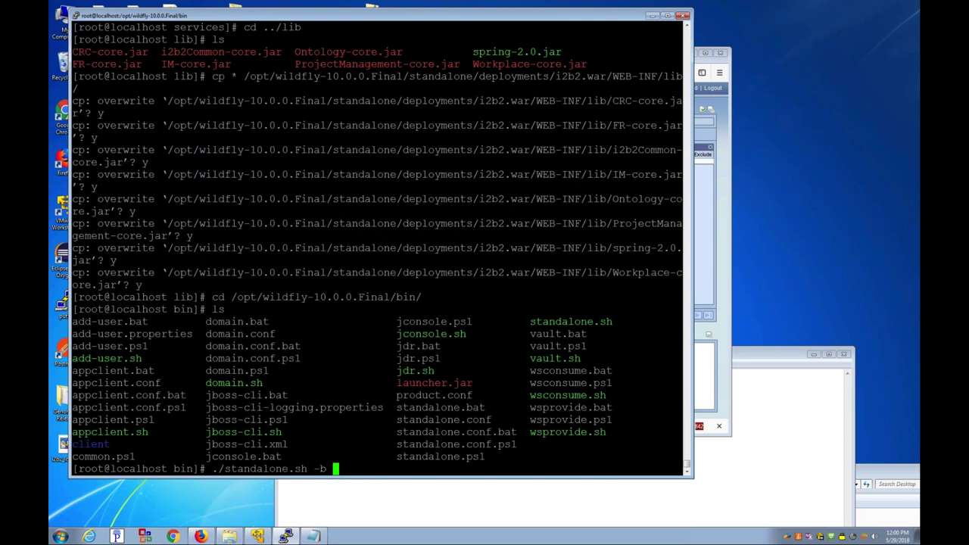
{"action": "key", "text": "Return"}
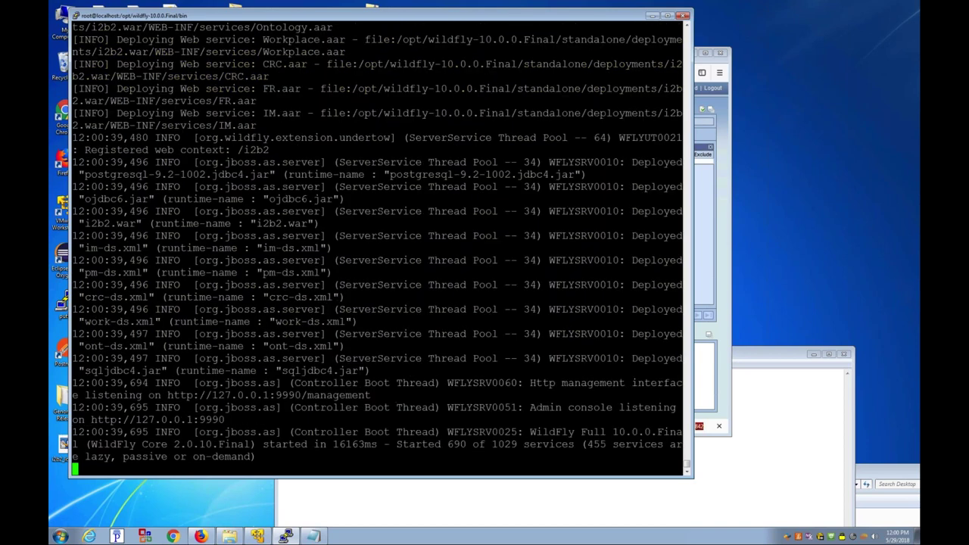
{"action": "key", "text": "ctrl+c"}
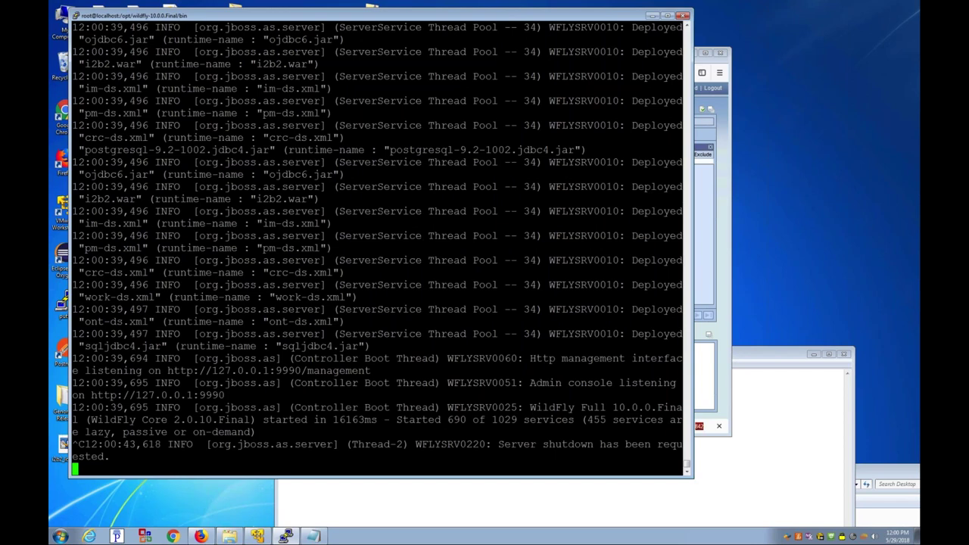
{"action": "type", "text": "cd /var/www/html/"}
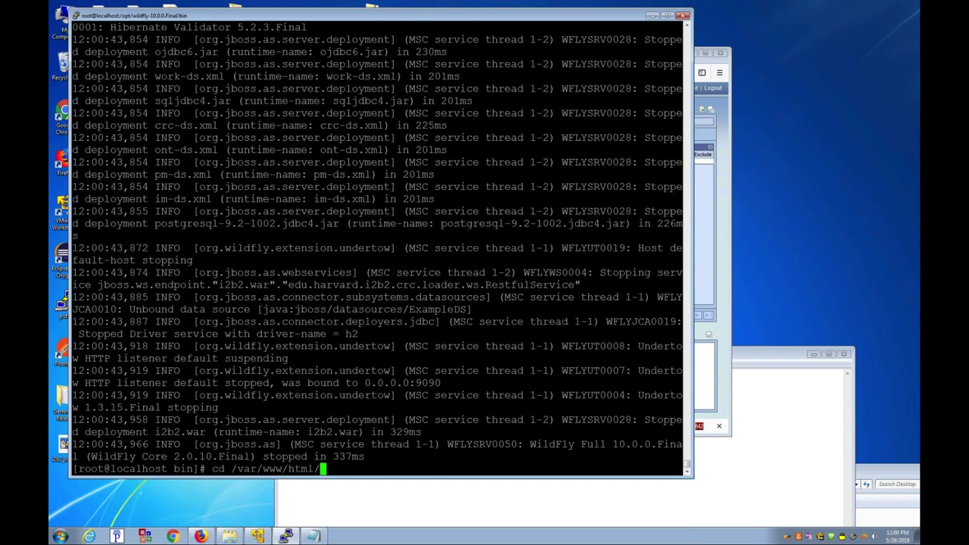
Step: In /var/www/html, rename the old webclient folder to webclient-052918
{"action": "key", "text": "Return"}
{"action": "type", "text": "ls"}
{"action": "key", "text": "Return"}
{"action": "type", "text": "mv webclient/ webclient"}
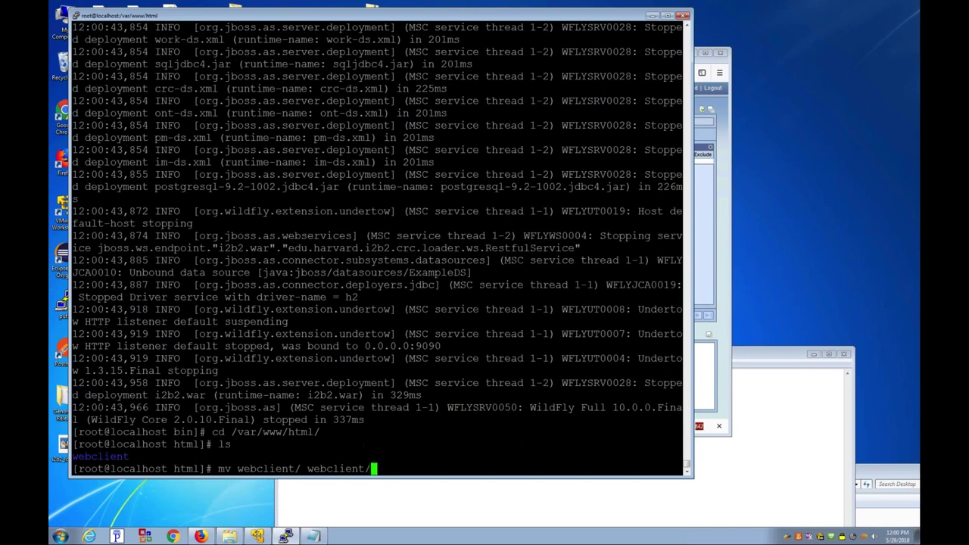
{"action": "type", "text": "-052918"}
{"action": "key", "text": "Return"}
Step: Unzip /root/Upgrade/i2b2webclient-1710.zip and rename i2b2-webclient-master to webclient
{"action": "type", "text": "unzip "}
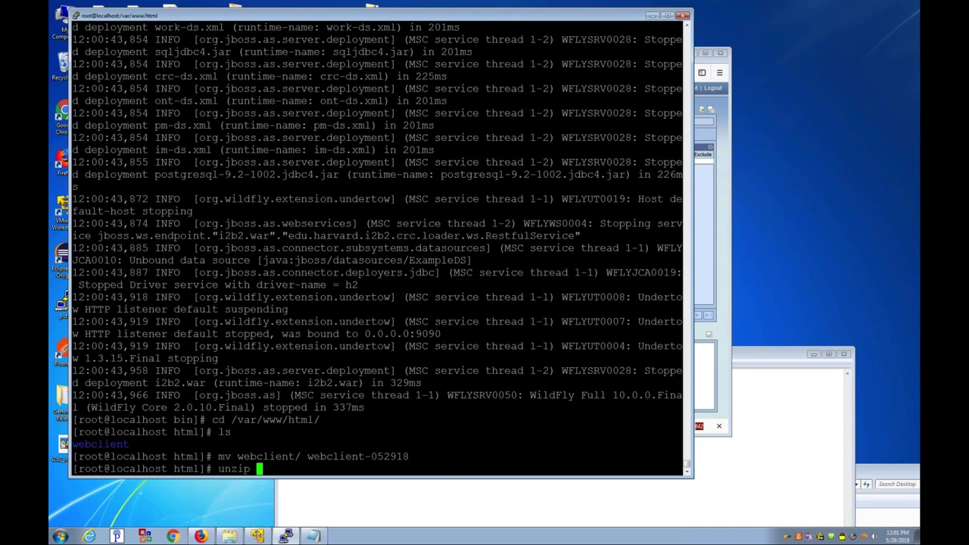
{"action": "type", "text": "/root/"}
{"action": "key", "text": "Tab"}
{"action": "key", "text": "Tab"}
{"action": "type", "text": "U"}
{"action": "key", "text": "Tab"}
{"action": "key", "text": "Tab"}
{"action": "key", "text": "Tab"}
{"action": "type", "text": "i2b2w"}
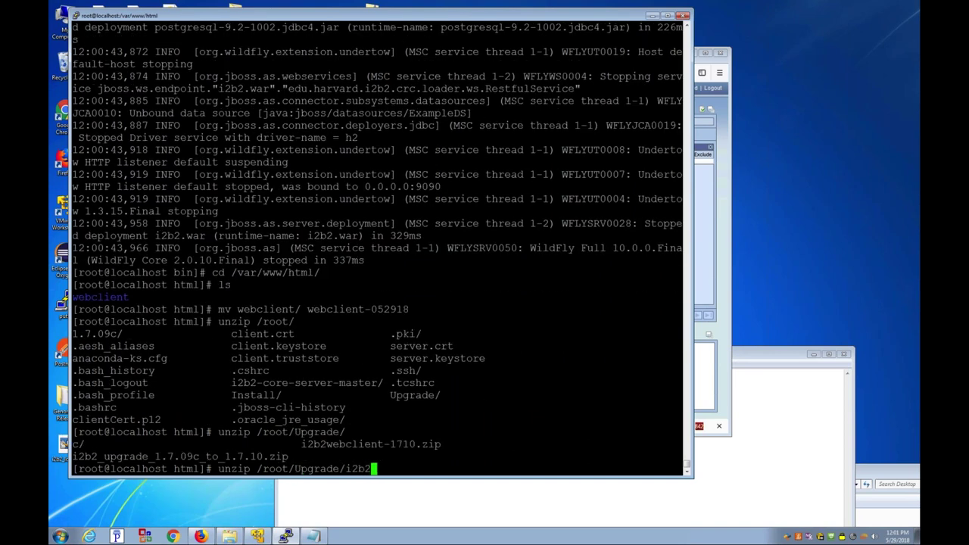
{"action": "key", "text": "Tab"}
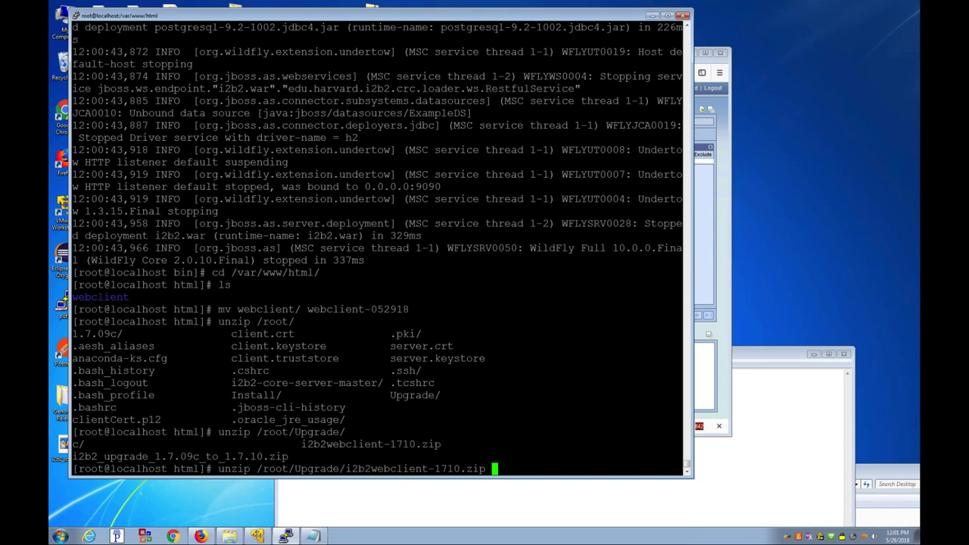
{"action": "key", "text": "Return"}
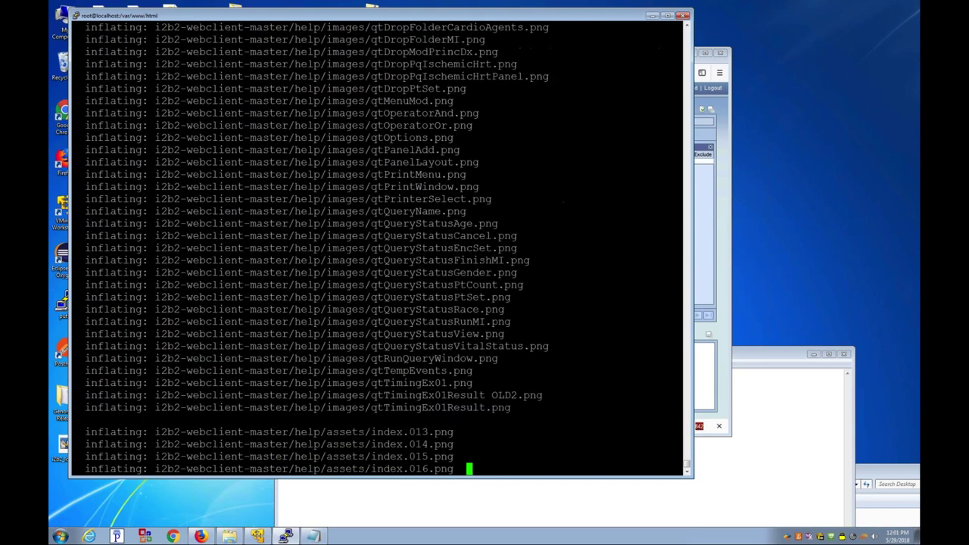
{"action": "type", "text": "ls -axl"}
{"action": "key", "text": "Return"}
{"action": "type", "text": "mv i"}
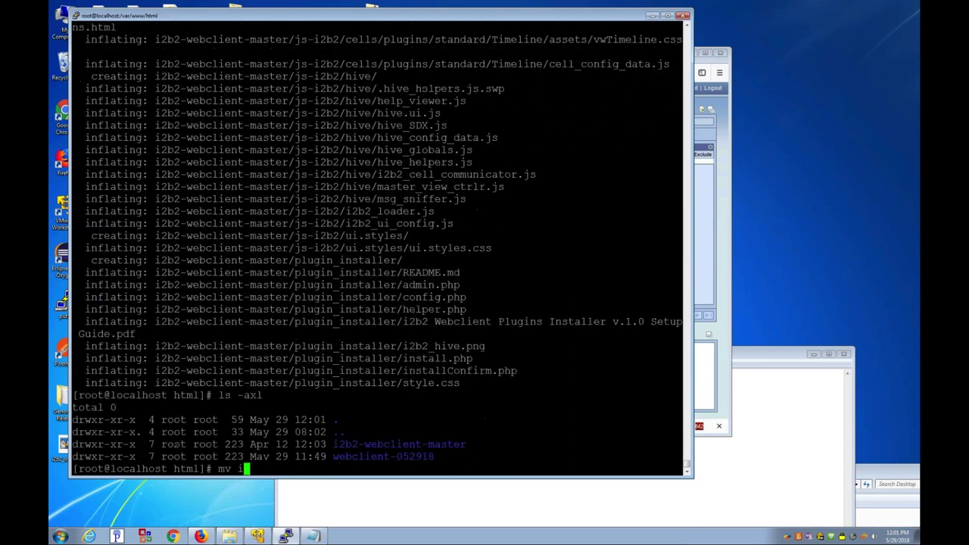
{"action": "type", "text": "2b2-webclient-master/ webclient"}
{"action": "key", "text": "Return"}
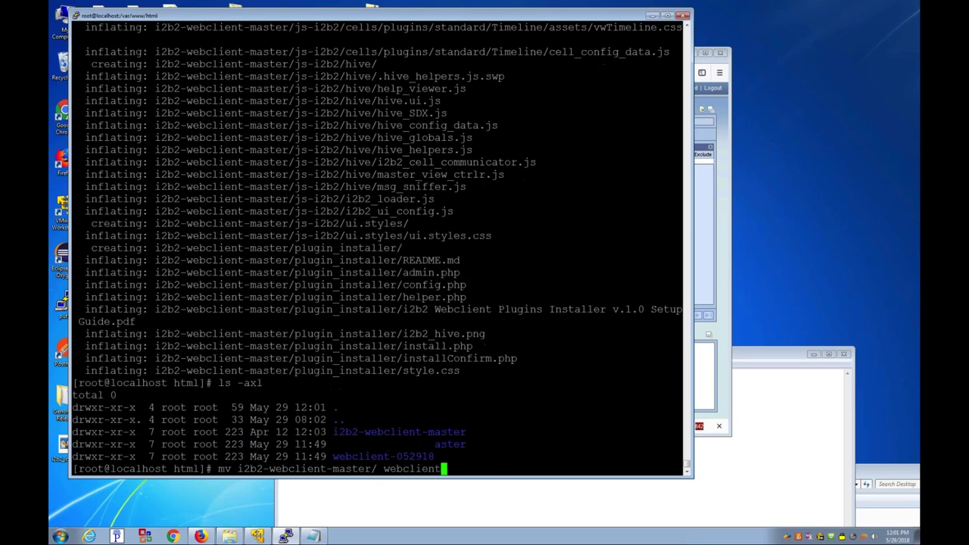
Step: Enter the new webclient folder, list its files and view i2b2_config_data.js
{"action": "type", "text": "cd webclient"}
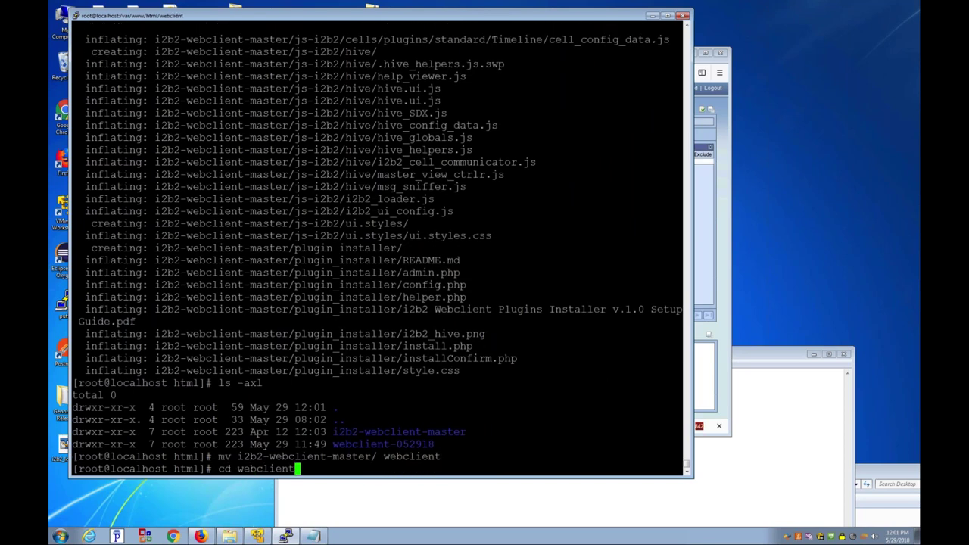
{"action": "key", "text": "Return"}
{"action": "type", "text": "ls -axl"}
{"action": "key", "text": "Return"}
{"action": "type", "text": "more i2b2_c"}
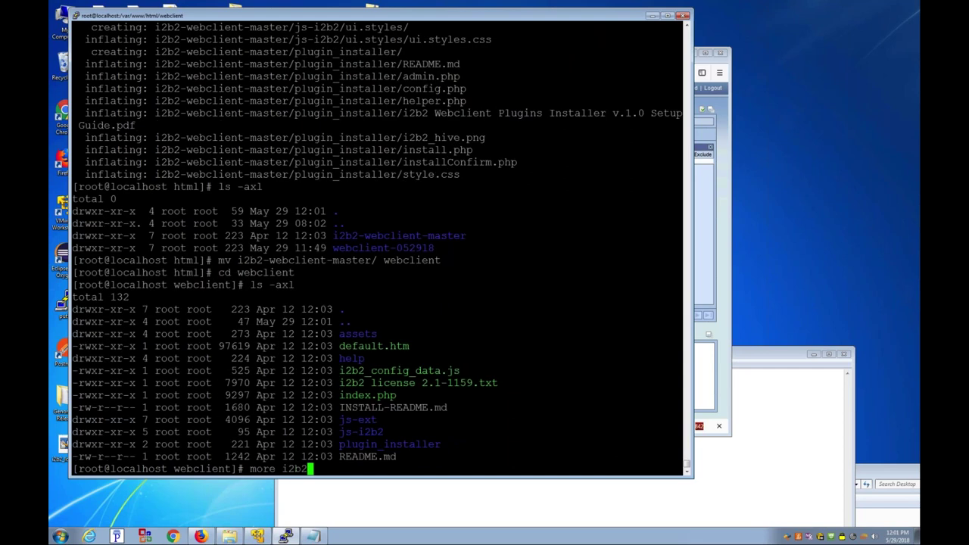
{"action": "key", "text": "Tab"}
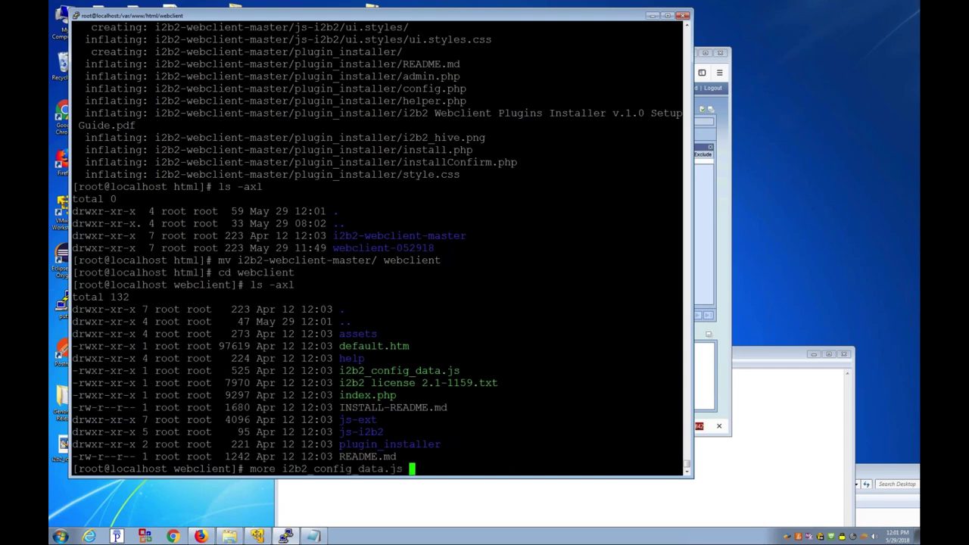
{"action": "key", "text": "Return"}
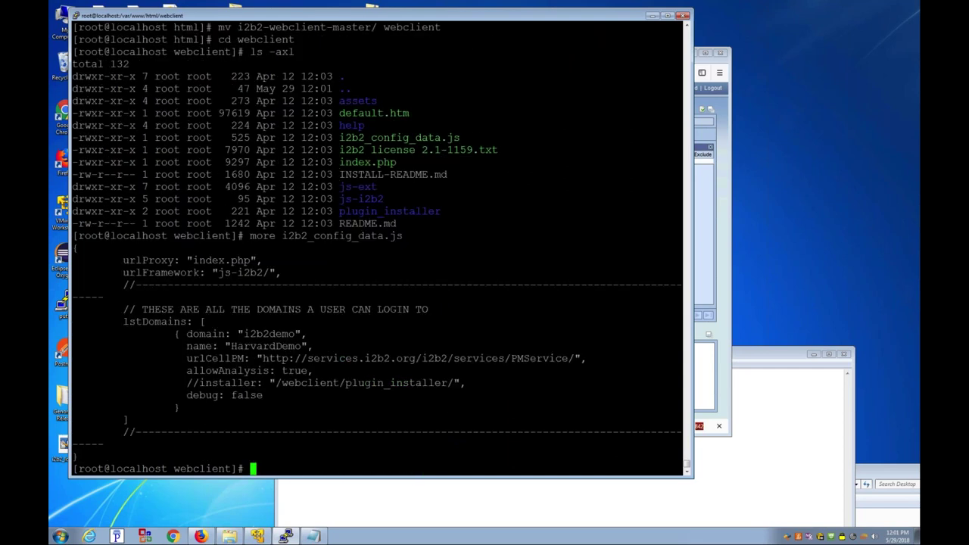
Step: Diff the new i2b2_config_data.js against the backup in ../webclient-052918
{"action": "type", "text": "diff i2b2_c"}
{"action": "key", "text": "Tab"}
{"action": "type", "text": "../w"}
{"action": "key", "text": "Tab"}
{"action": "type", "text": "-"}
{"action": "key", "text": "Tab"}
{"action": "type", "text": "i2b2"}
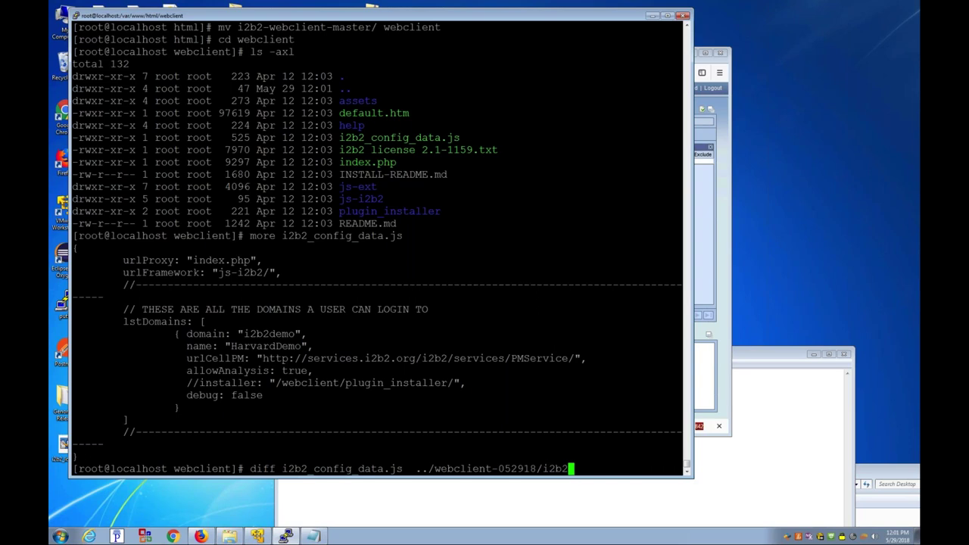
{"action": "key", "text": "Return"}
{"action": "key", "text": "Up"}
{"action": "type", "text": "_config_data.js"}
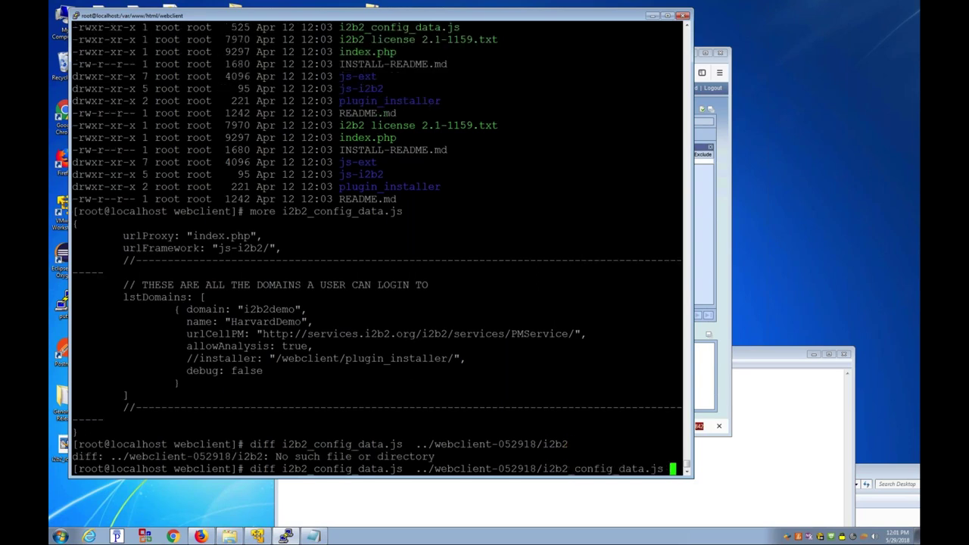
{"action": "key", "text": "Return"}
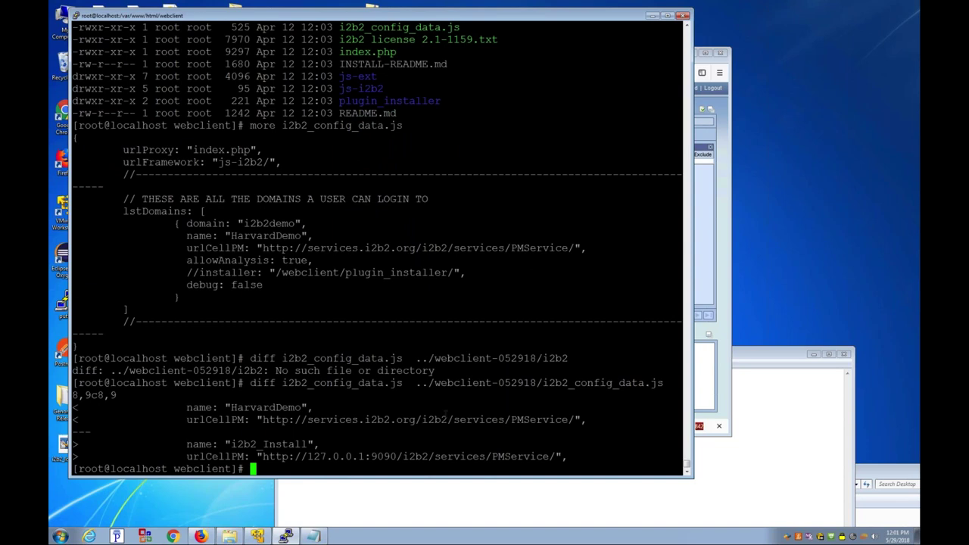
Step: Copy ../webclient-052918/i2b2_config_data.js over the new one, confirming the overwrite with y
{"action": "type", "text": "cp"}
{"action": "left_click_drag", "start_coordinate": [416, 383], "coordinate": [663, 384]}
{"action": "type", "text": "../webclient-052918/i2b2_config_data.js"}
{"action": "type", "text": "."}
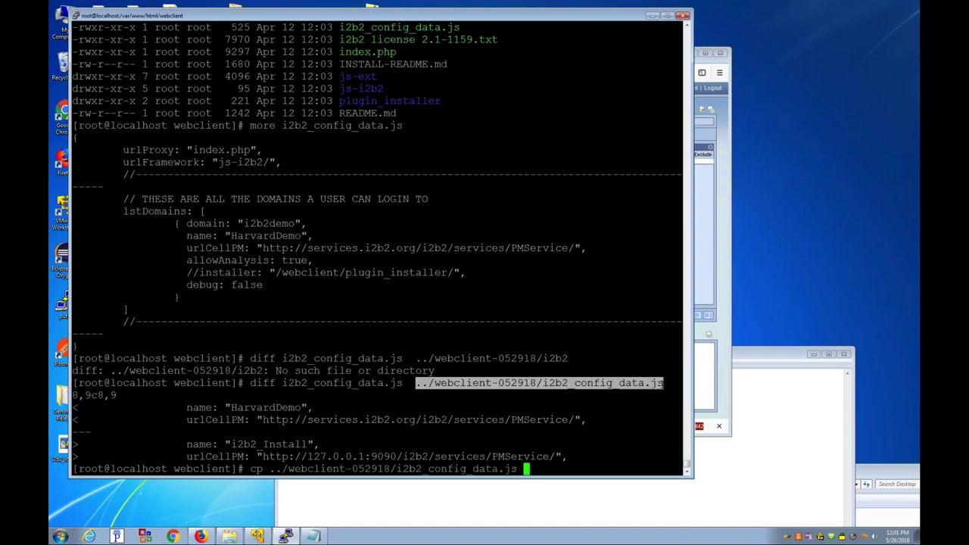
{"action": "key", "text": "Return"}
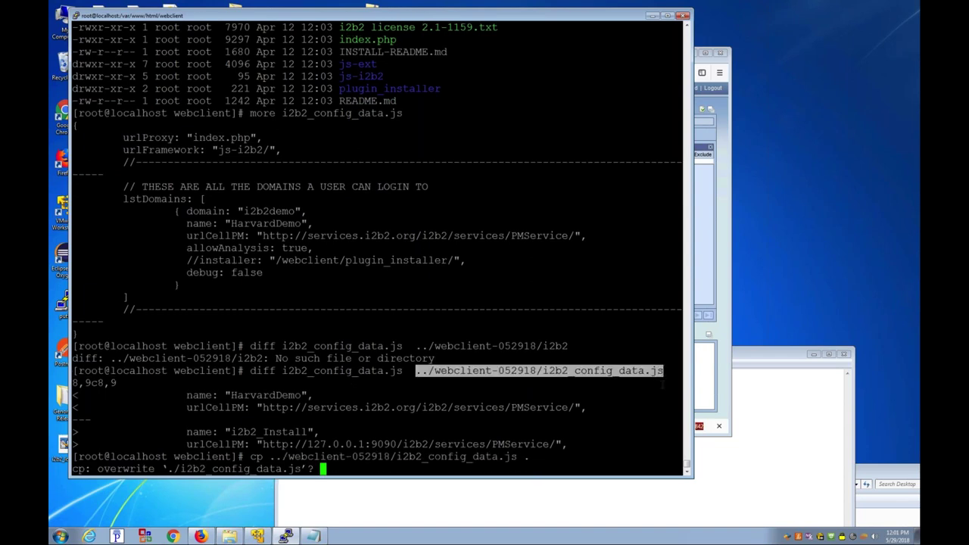
{"action": "type", "text": "y"}
{"action": "key", "text": "Return"}
Step: Move up to /opt and list its contents in long format
{"action": "type", "text": "cd /opt/wildfly-10.0.0.Final/"}
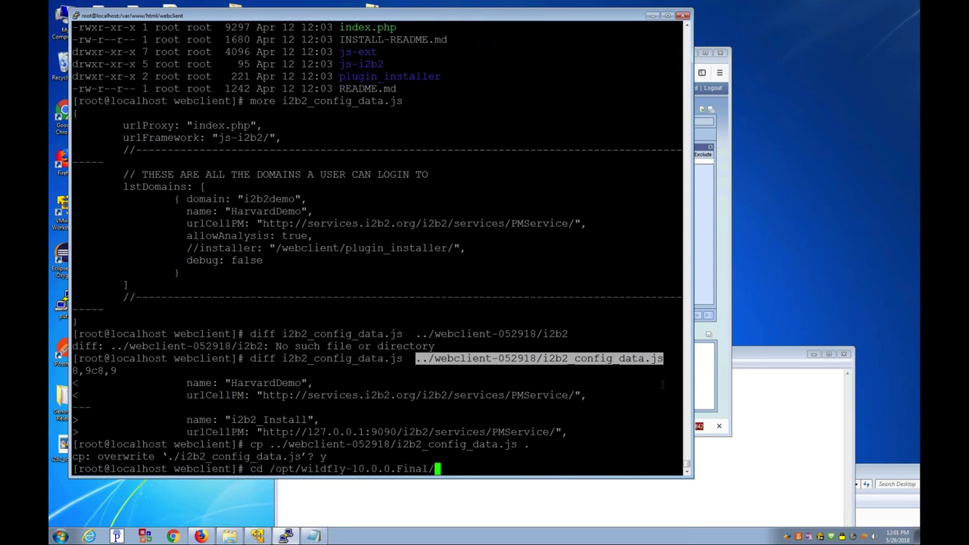
{"action": "key", "text": "Return"}
{"action": "type", "text": "cd .."}
{"action": "key", "text": "Return"}
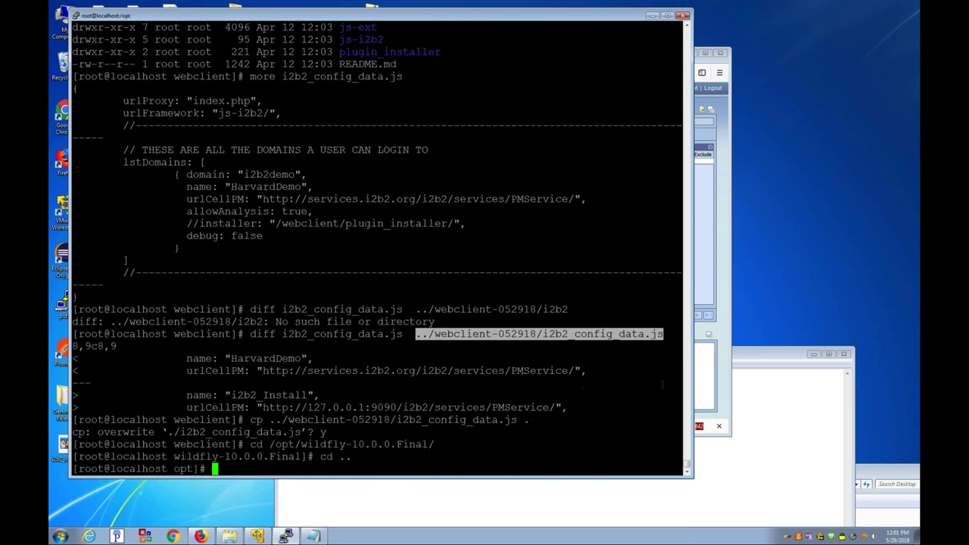
{"action": "type", "text": "ls -alx"}
{"action": "key", "text": "Return"}
{"action": "type", "text": "ls -ax"}
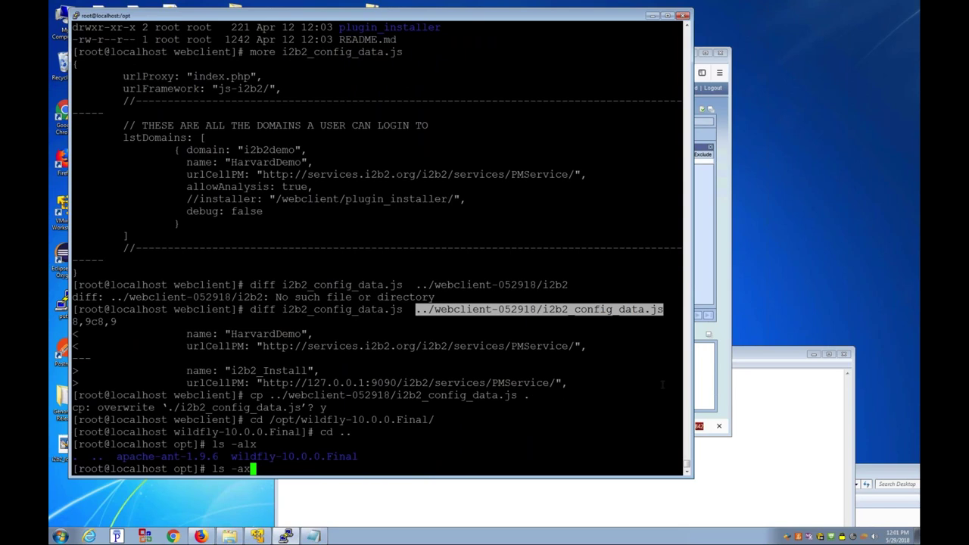
{"action": "type", "text": "l"}
{"action": "key", "text": "Return"}
Step: List wildfly-10.0.0.Final/standalone/deployments/i2b2.war/WEB-INF/services to see the deployed .aar archives
{"action": "type", "text": "ls -axl w"}
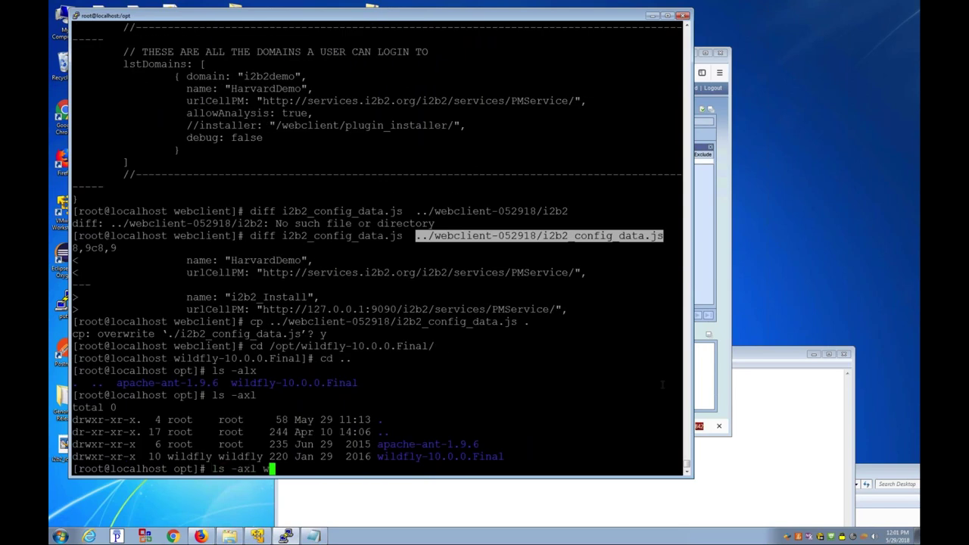
{"action": "key", "text": "Tab"}
{"action": "type", "text": "/"}
{"action": "key", "text": "BackSpace"}
{"action": "key", "text": "Tab"}
{"action": "key", "text": "Tab"}
{"action": "type", "text": "s"}
{"action": "key", "text": "Tab"}
{"action": "type", "text": "de"}
{"action": "key", "text": "Tab"}
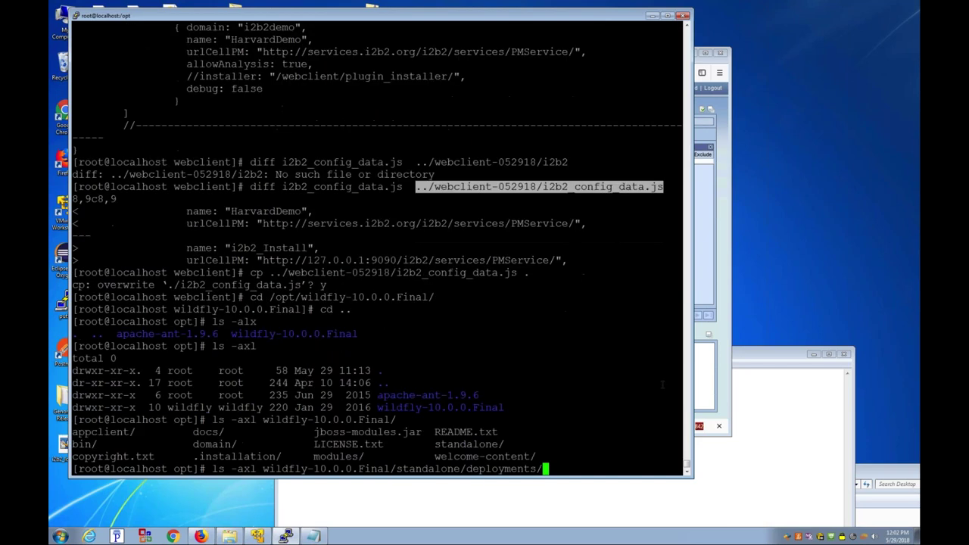
{"action": "type", "text": "i"}
{"action": "key", "text": "Tab"}
{"action": "type", "text": "W"}
{"action": "key", "text": "Tab"}
{"action": "type", "text": "s"}
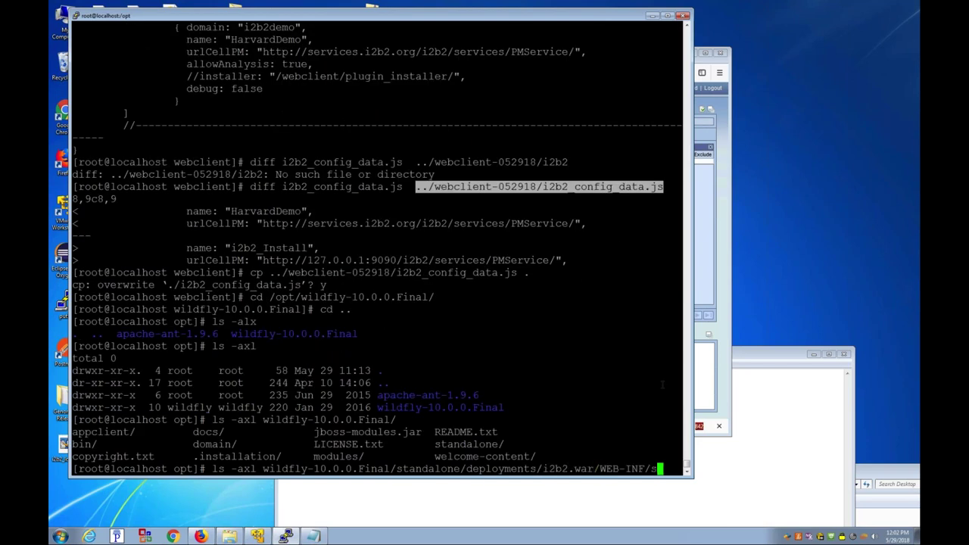
{"action": "key", "text": "Tab"}
{"action": "key", "text": "Return"}
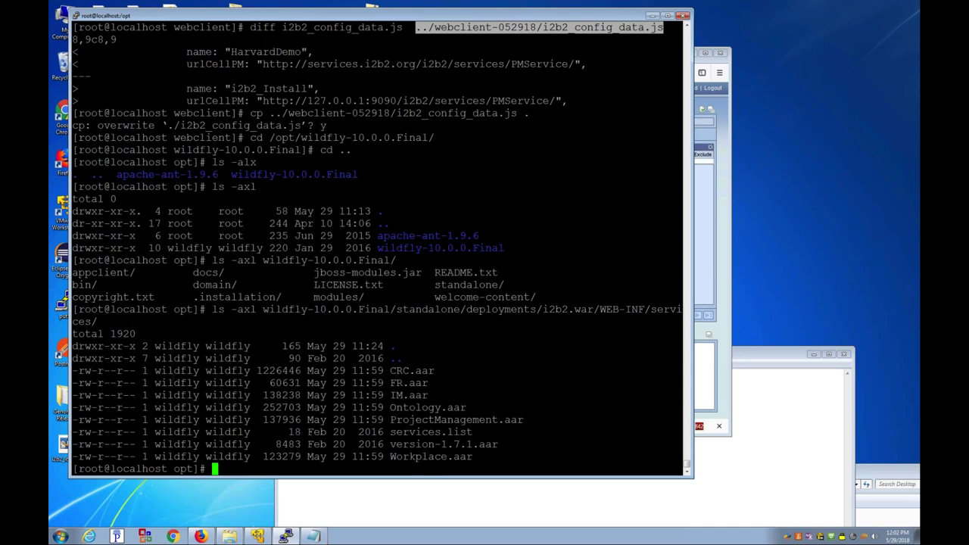
Step: Highlight the wildfly-owned IM.aar row and begin typing the /etc/rc.d start script path
{"action": "triple_click", "coordinate": [227, 395]}
{"action": "double_click", "coordinate": [227, 395]}
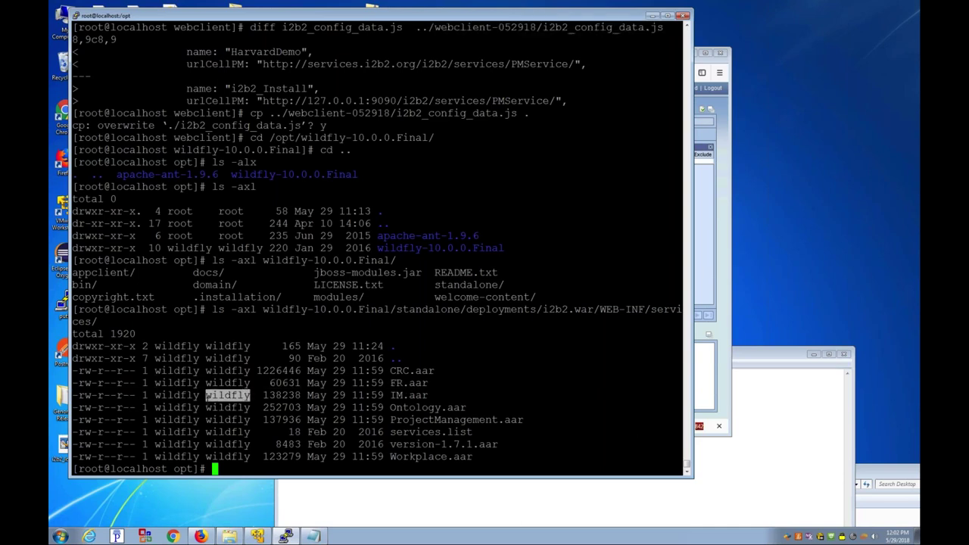
{"action": "type", "text": "/etc/rcd"}
{"action": "key", "text": "Left"}
Step: Start WildFly with /etc/rc.d/init.d/wildfly start
{"action": "type", "text": "."}
{"action": "key", "text": "End"}
{"action": "type", "text": "/init.d/wildfly start"}
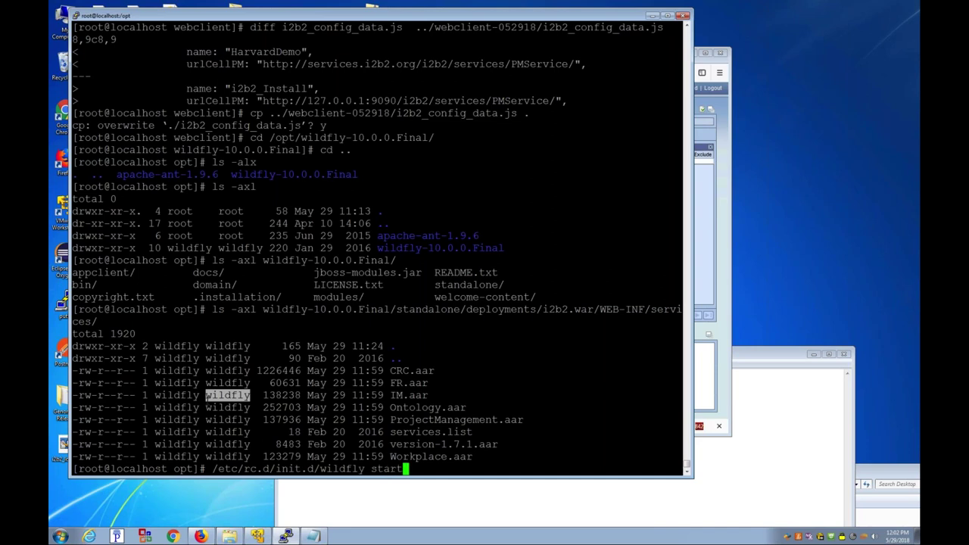
{"action": "key", "text": "Return"}
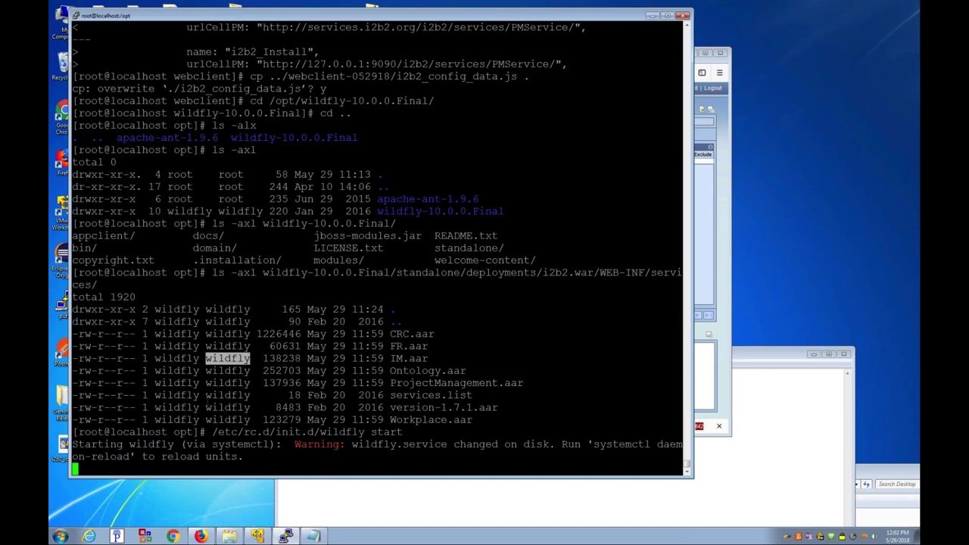
Step: Run ps aux |grep java to confirm the WildFly standalone Java process is running
{"action": "type", "text": "ps aux "}
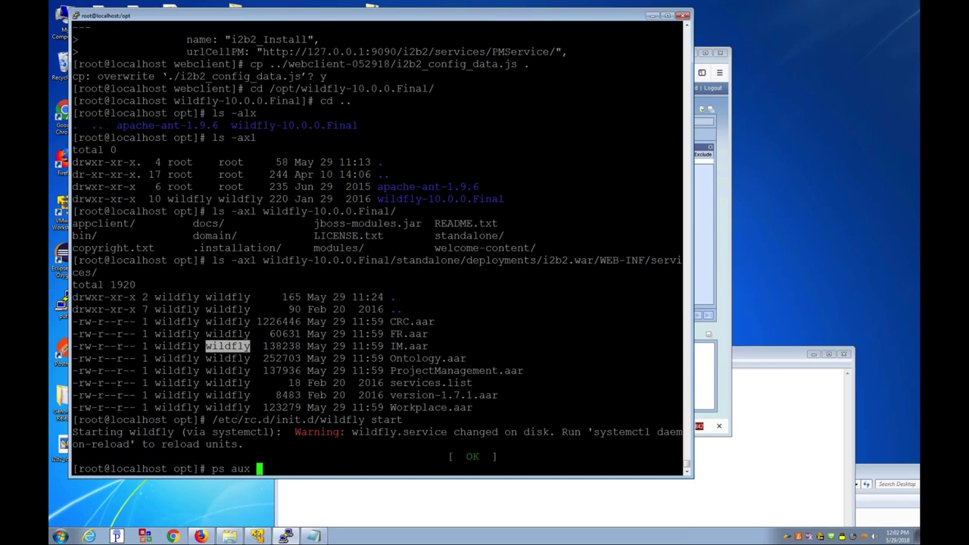
{"action": "type", "text": "|grep java"}
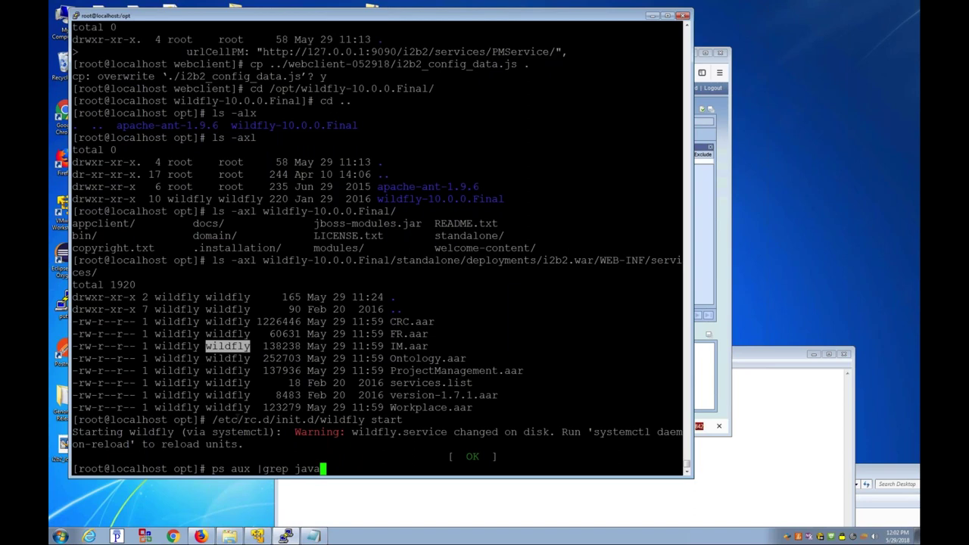
{"action": "key", "text": "Return"}
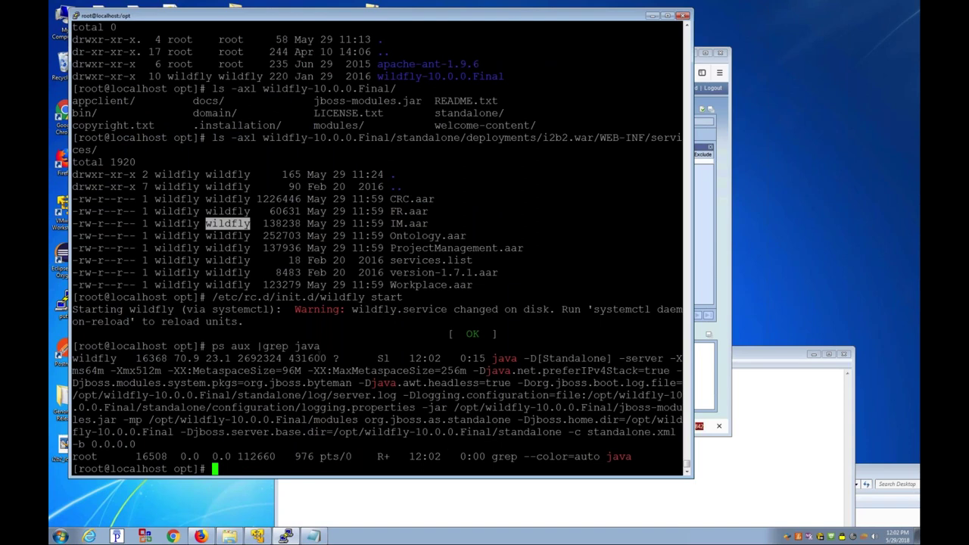
{"action": "left_click_drag", "start_coordinate": [148, 419], "coordinate": [359, 419]}
{"action": "left_click", "coordinate": [361, 420]}
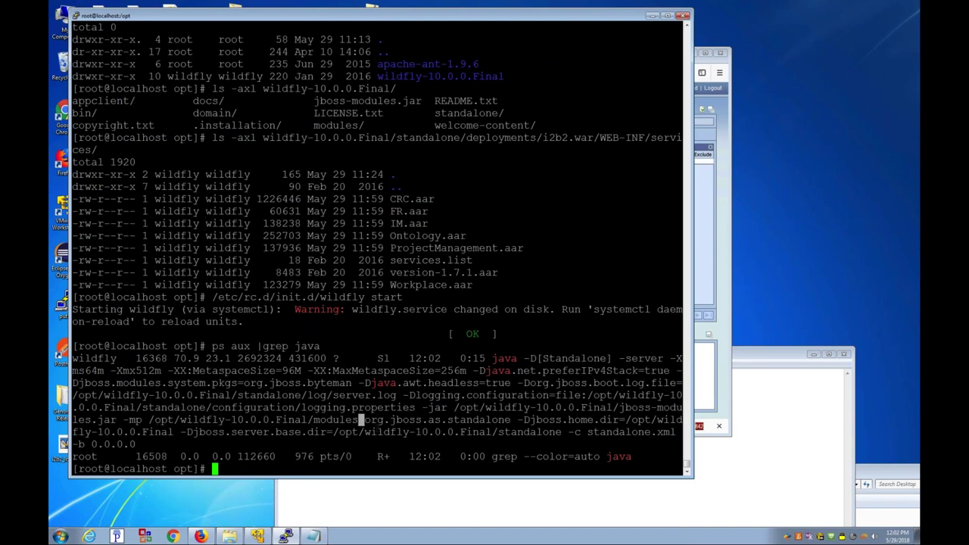
Step: Reload the i2b2 web client in Firefox and log in again, re-entering the account password
{"action": "left_click", "coordinate": [303, 507]}
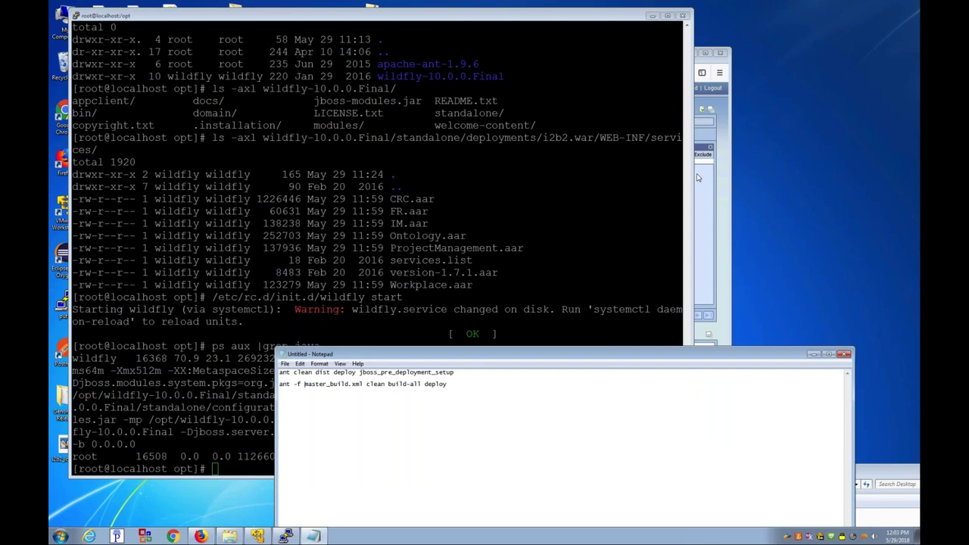
{"action": "key", "text": "alt+Tab"}
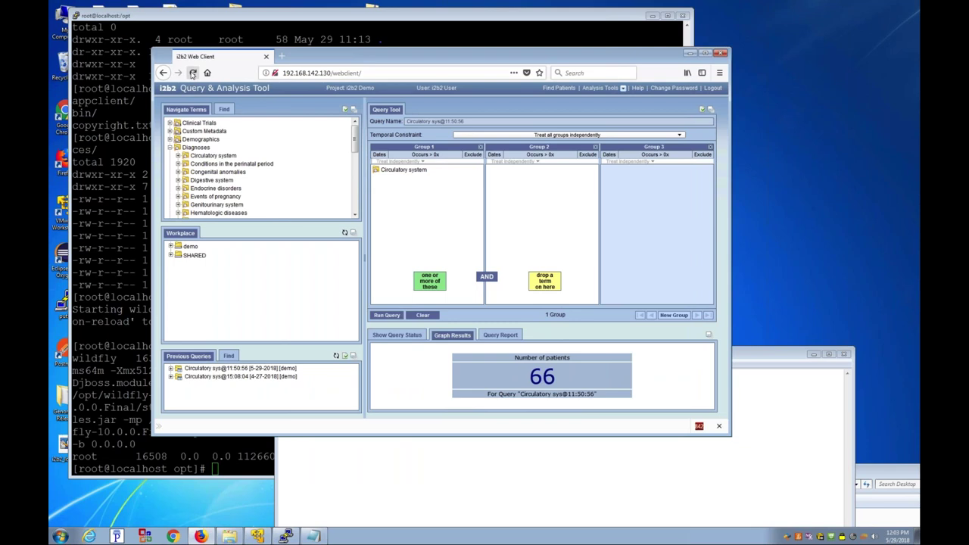
{"action": "left_click", "coordinate": [193, 73]}
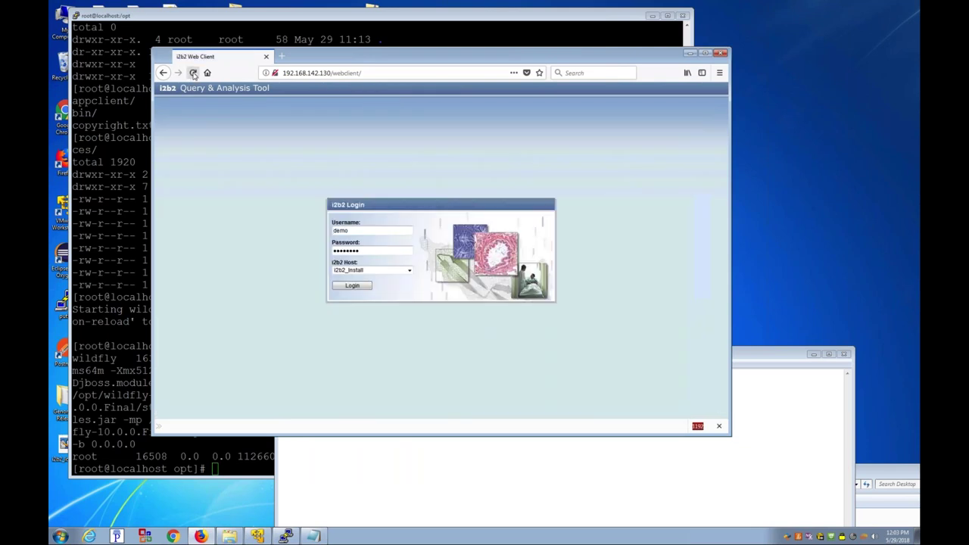
{"action": "key", "text": "Tab"}
{"action": "double_click", "coordinate": [311, 254]}
{"action": "type", "text": "demouser"}
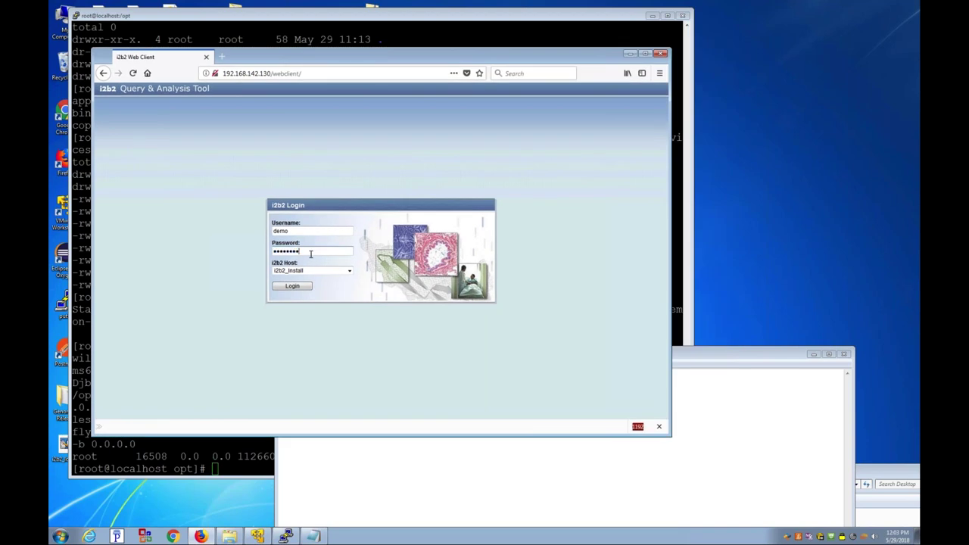
{"action": "key", "text": "Return"}
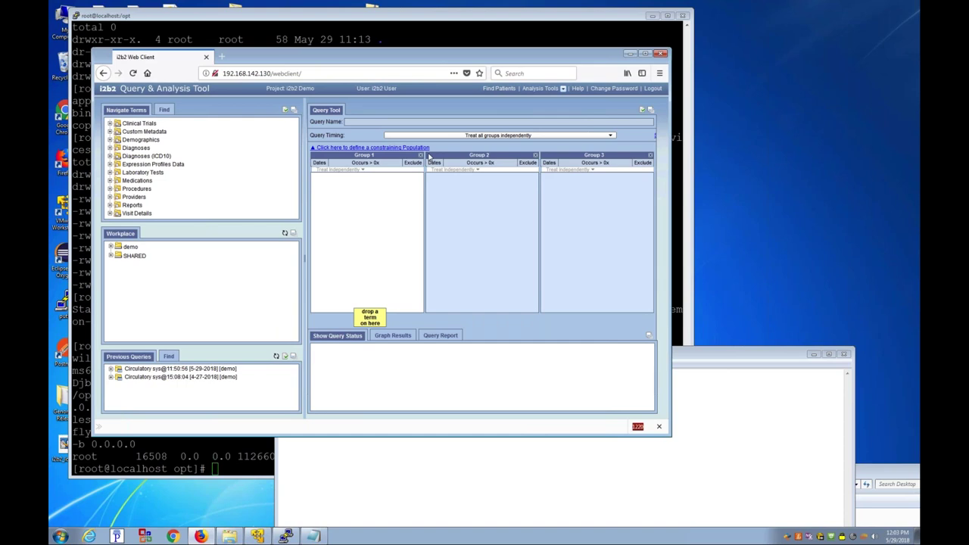
Step: Browse the Firefox menu's Web Developer and More options, then bring up the Chrome window
{"action": "left_click", "coordinate": [659, 72]}
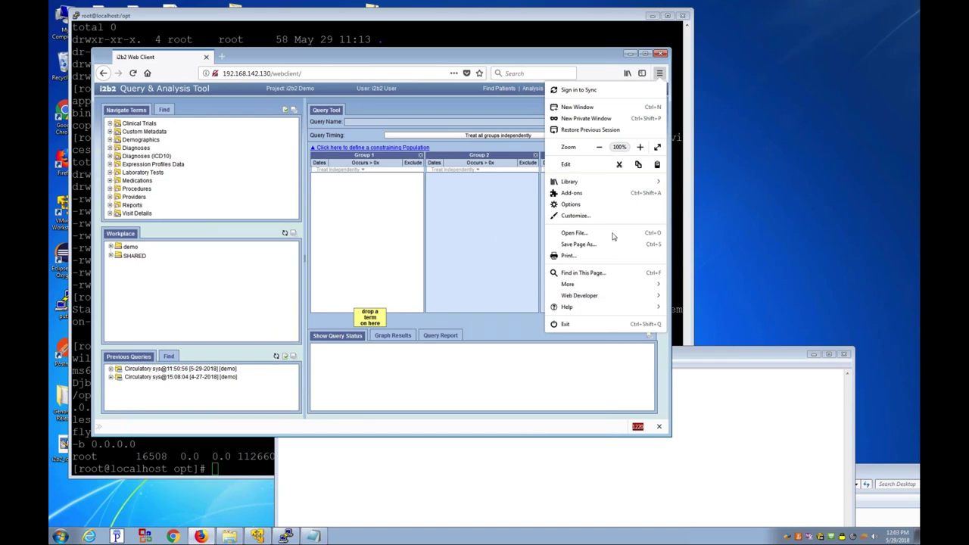
{"action": "left_click", "coordinate": [587, 298]}
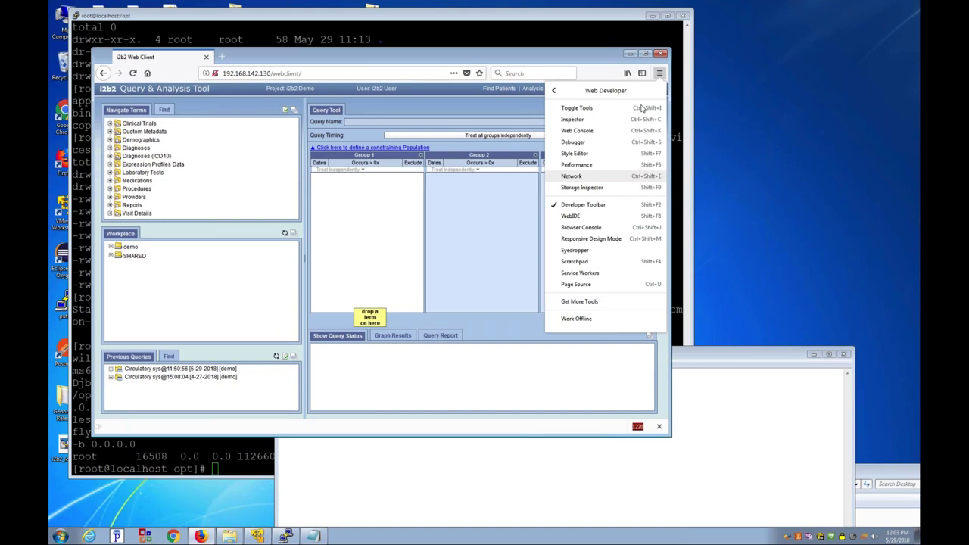
{"action": "left_click", "coordinate": [660, 74]}
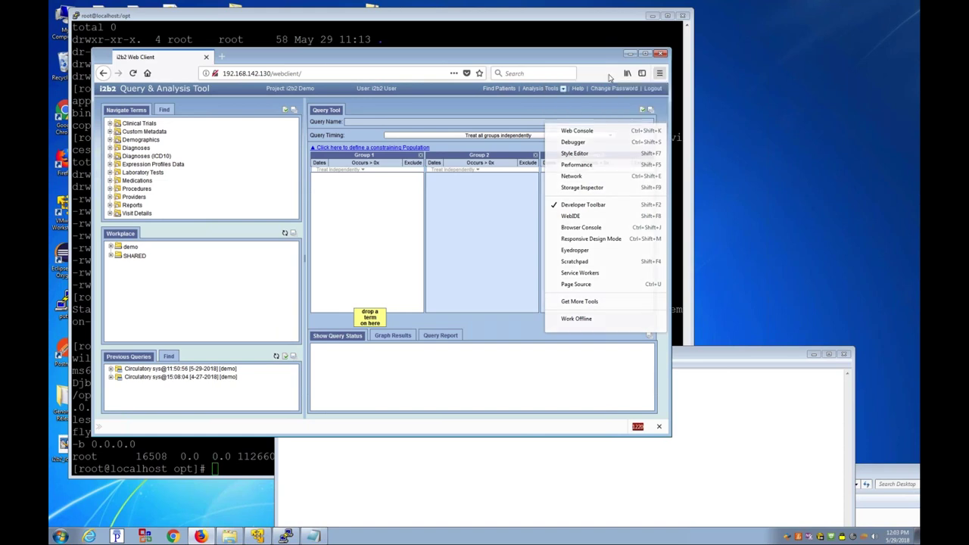
{"action": "left_click", "coordinate": [660, 74]}
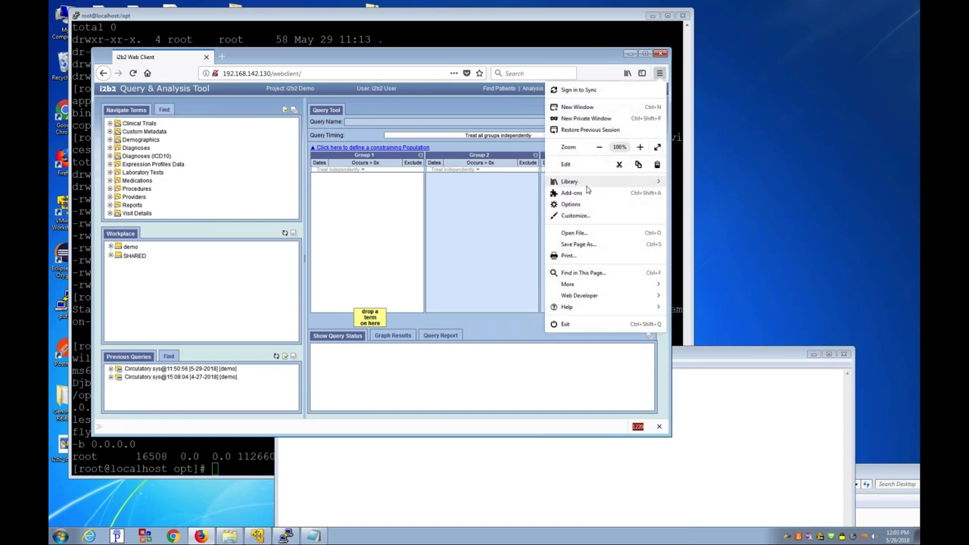
{"action": "left_click", "coordinate": [569, 284]}
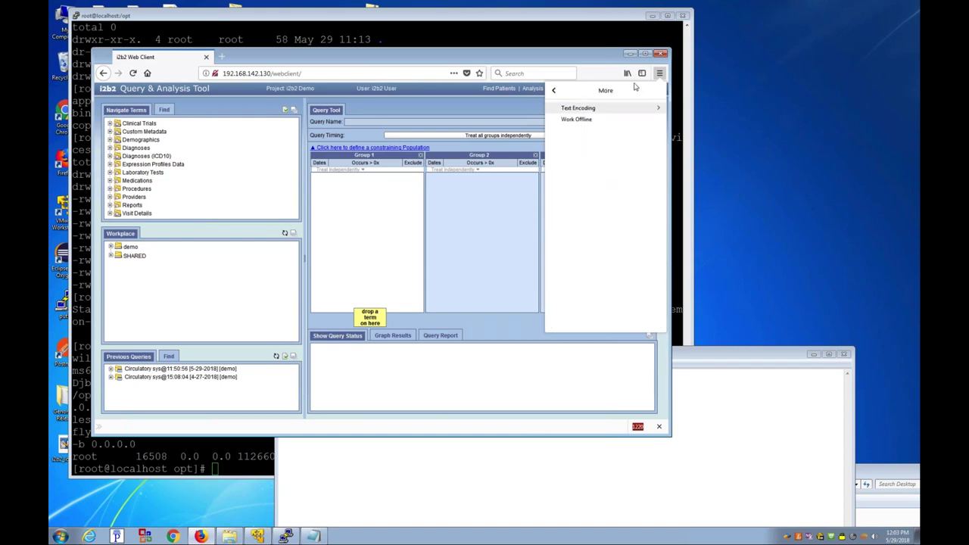
{"action": "left_click", "coordinate": [659, 74]}
{"action": "left_click", "coordinate": [659, 73]}
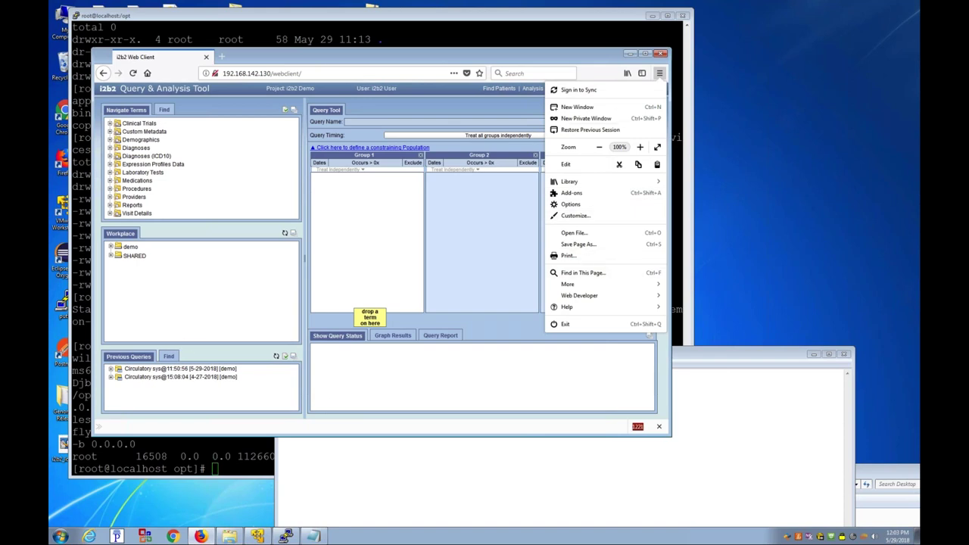
{"action": "left_click", "coordinate": [173, 536]}
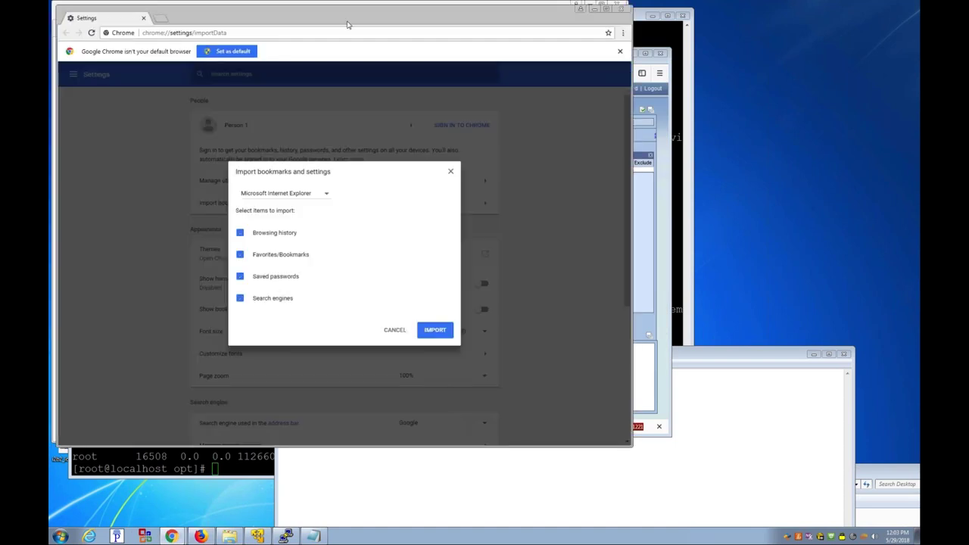
Step: Cancel the bookmark import and bring the New Tab window to the front
{"action": "left_click", "coordinate": [396, 331]}
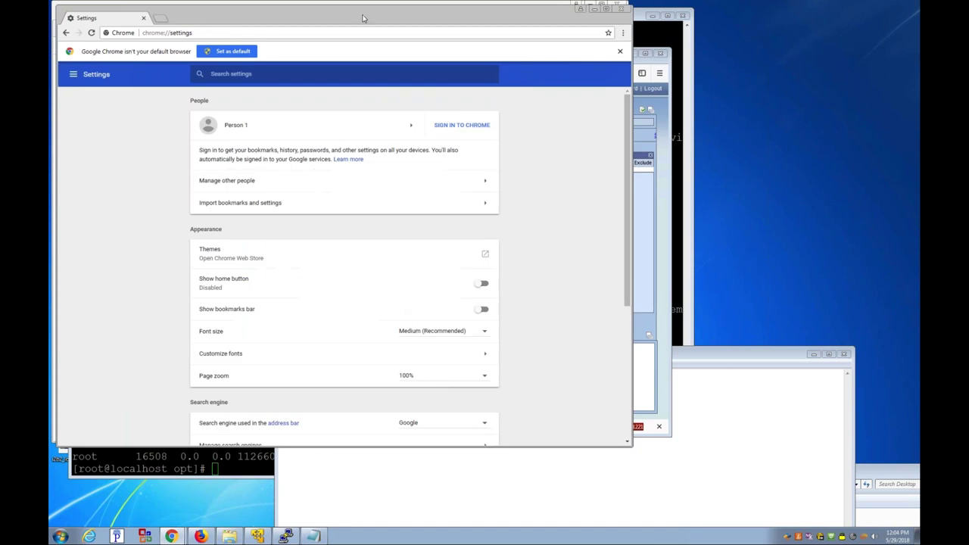
{"action": "left_click_drag", "start_coordinate": [362, 18], "coordinate": [501, 223]}
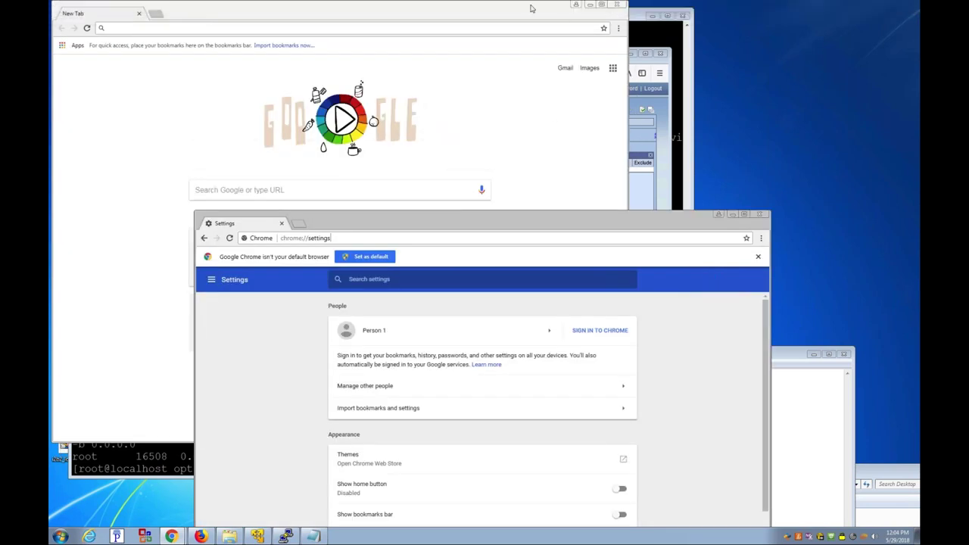
{"action": "left_click", "coordinate": [555, 114]}
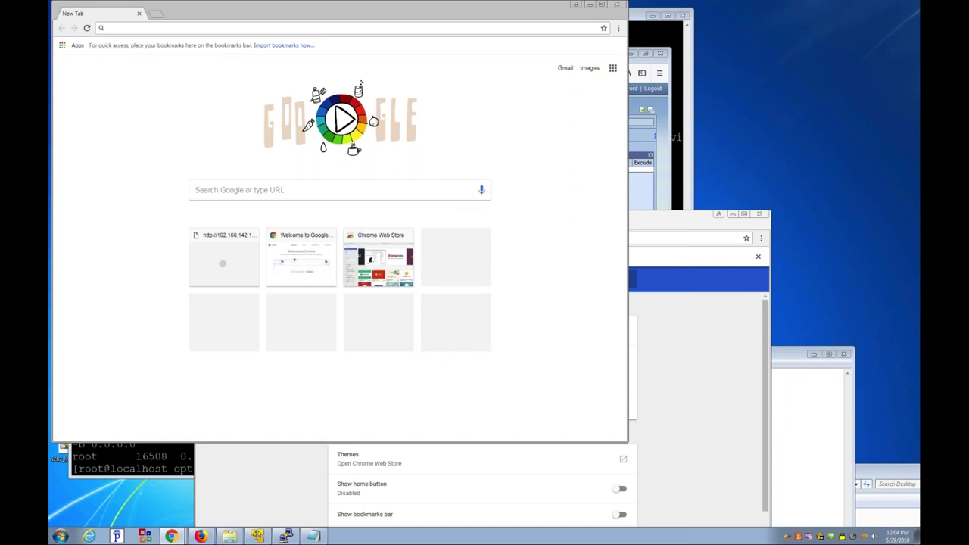
{"action": "left_click_drag", "start_coordinate": [310, 13], "coordinate": [373, 117]}
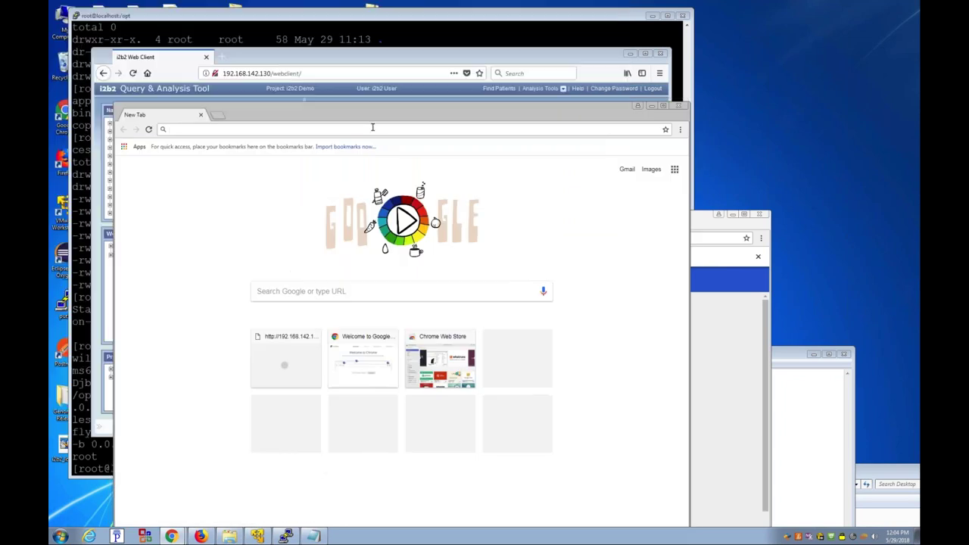
Step: Load 192.168.142.130/webclient/ in Chrome and log in to the i2b2 web client
{"action": "left_click", "coordinate": [372, 128]}
{"action": "type", "text": "192.168.142.130"}
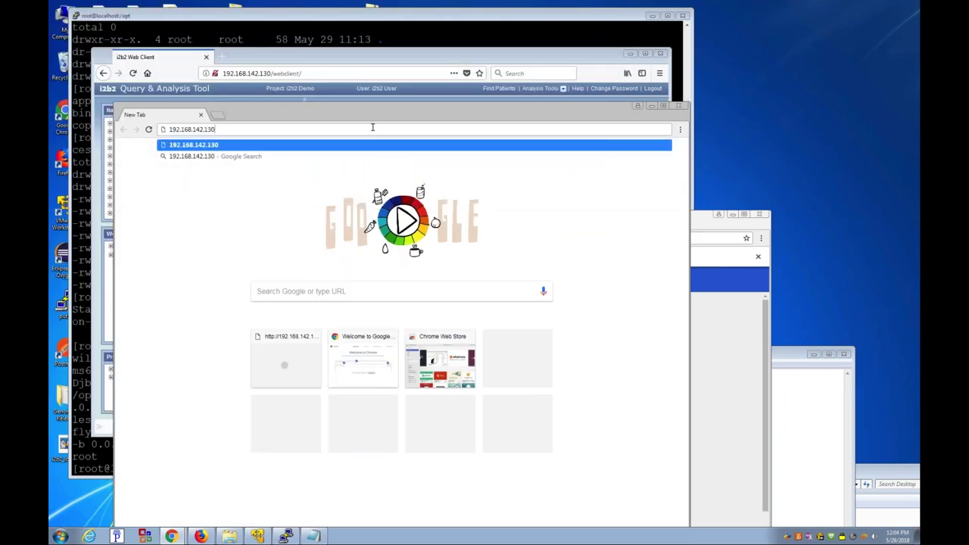
{"action": "type", "text": "/we"}
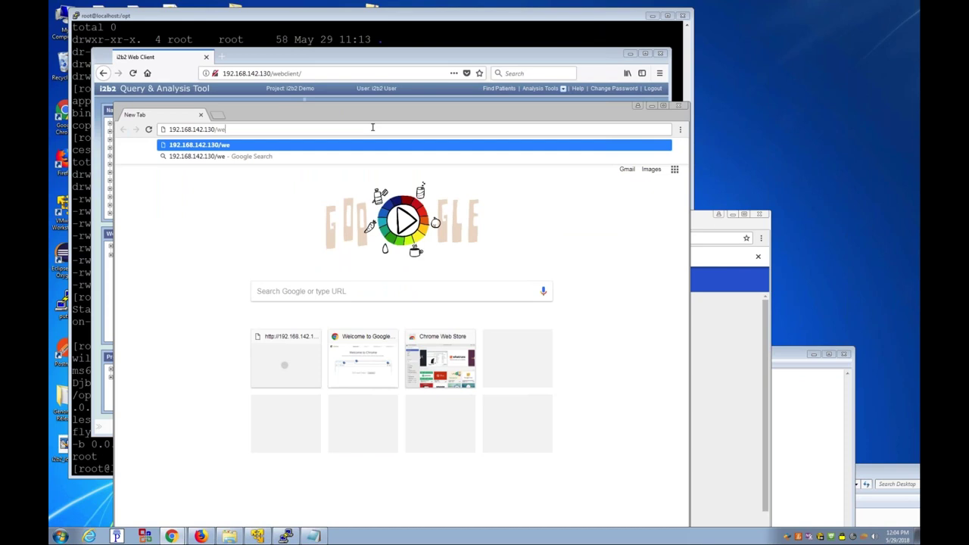
{"action": "type", "text": "bclient/"}
{"action": "key", "text": "Return"}
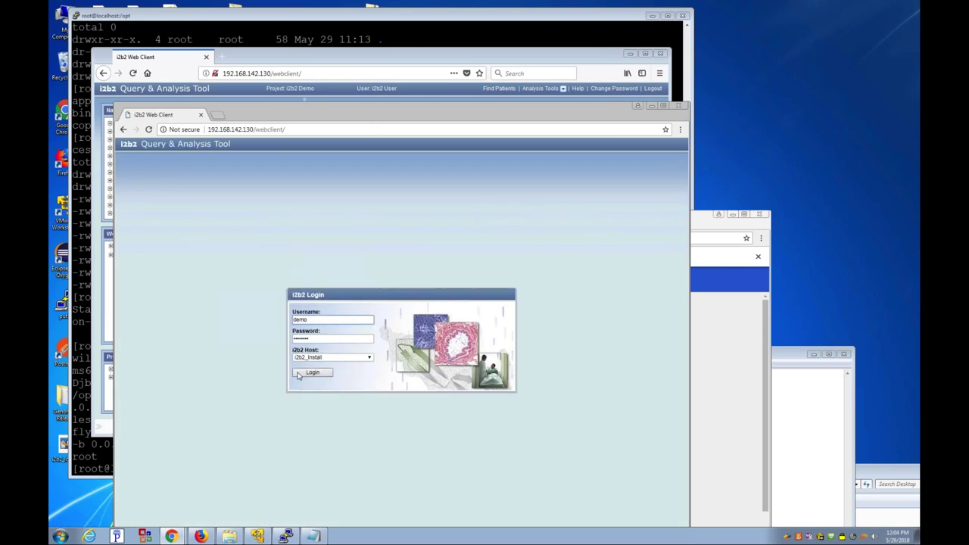
{"action": "left_click", "coordinate": [298, 375]}
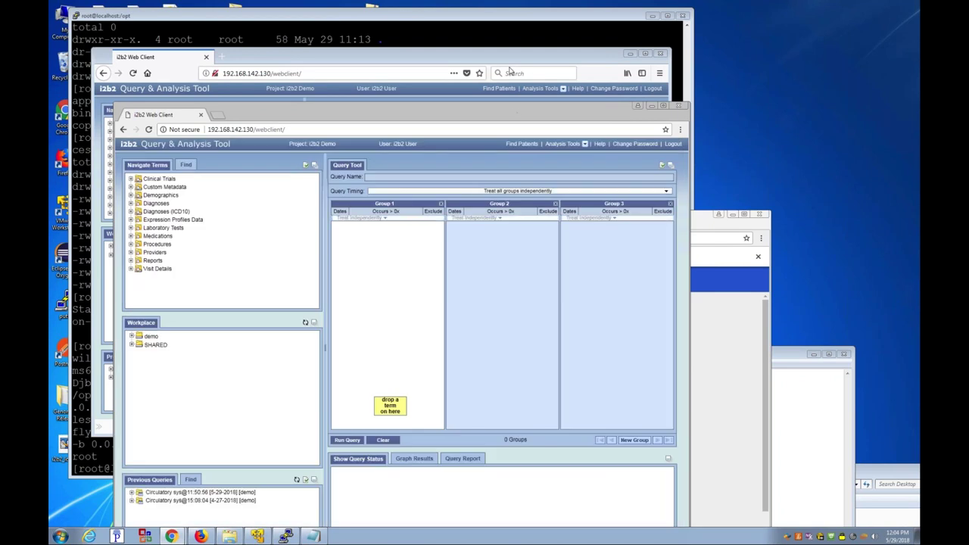
Step: Try the temporal Query Timing layouts, then return to Treat all groups independently
{"action": "left_click_drag", "start_coordinate": [509, 62], "coordinate": [509, 60]}
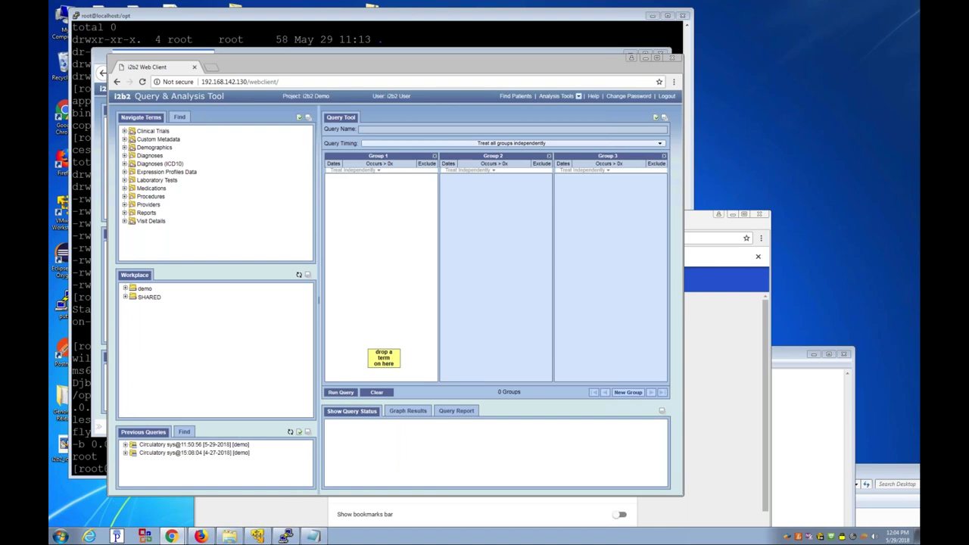
{"action": "left_click", "coordinate": [511, 143]}
{"action": "left_click", "coordinate": [519, 150]}
{"action": "left_click", "coordinate": [511, 144]}
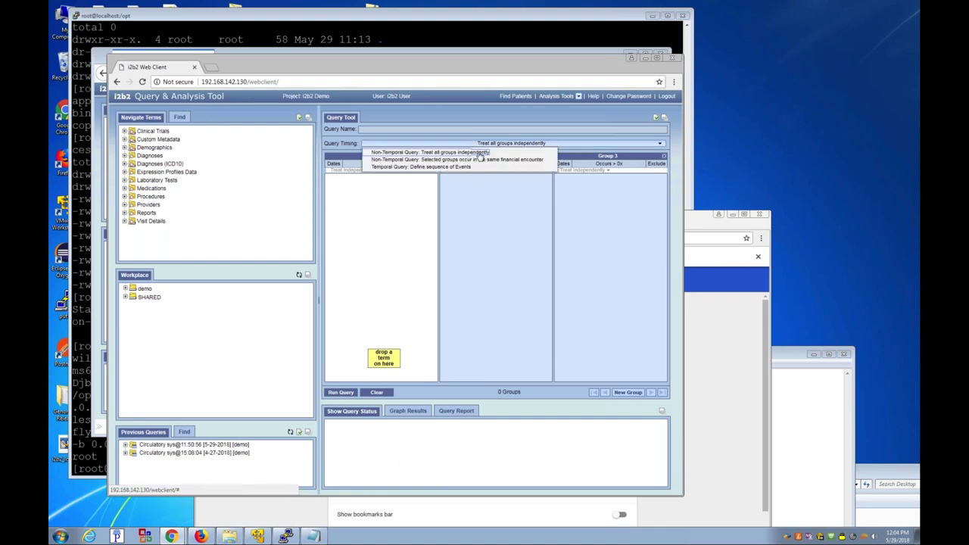
{"action": "left_click", "coordinate": [441, 167]}
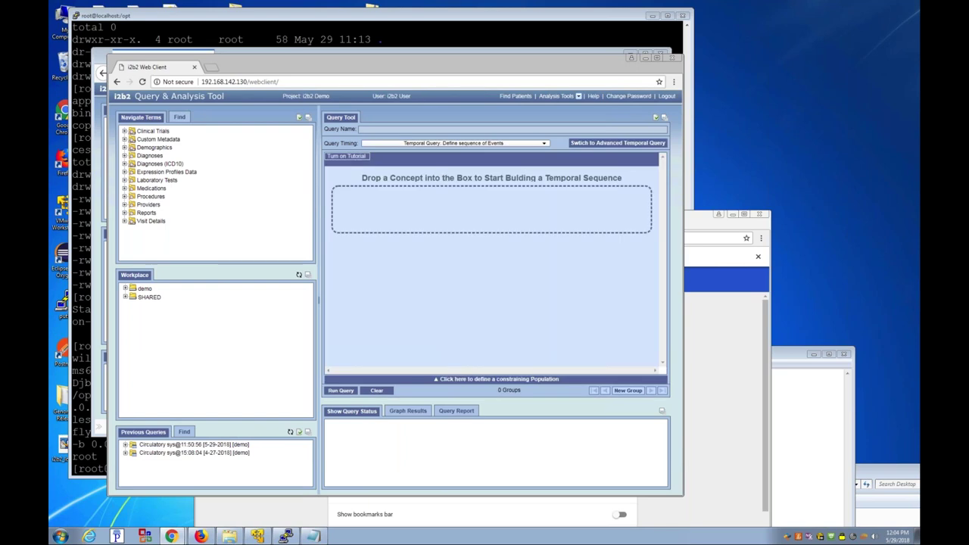
{"action": "left_click", "coordinate": [618, 145]}
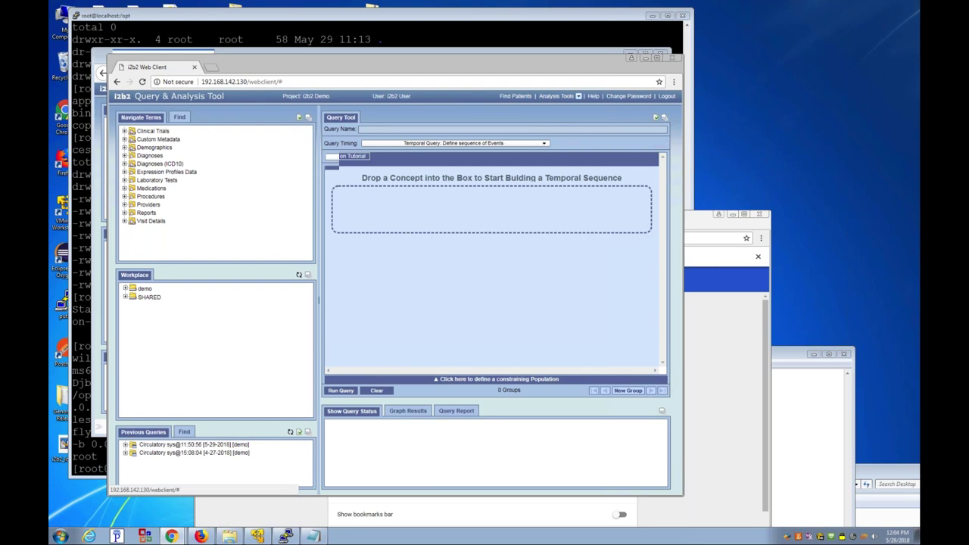
{"action": "left_click", "coordinate": [617, 143]}
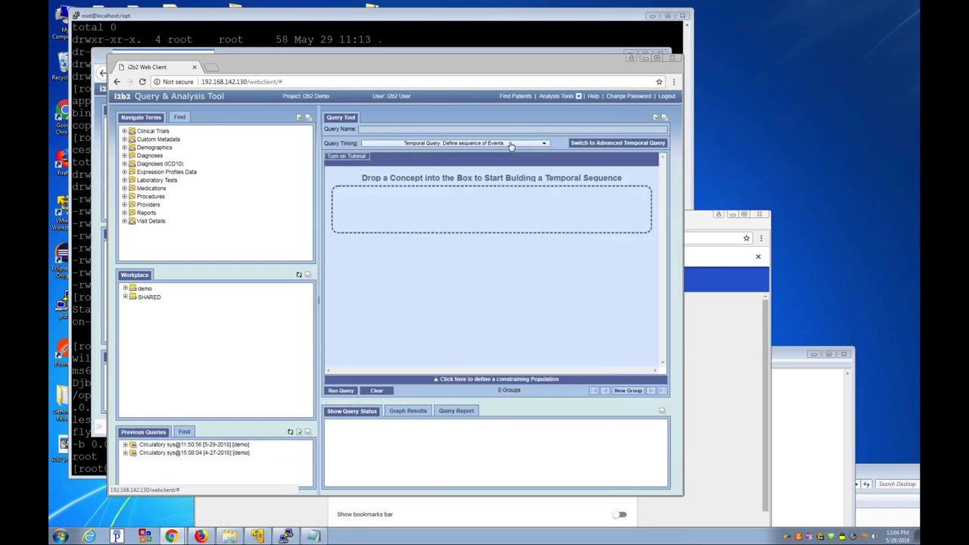
{"action": "left_click", "coordinate": [427, 143]}
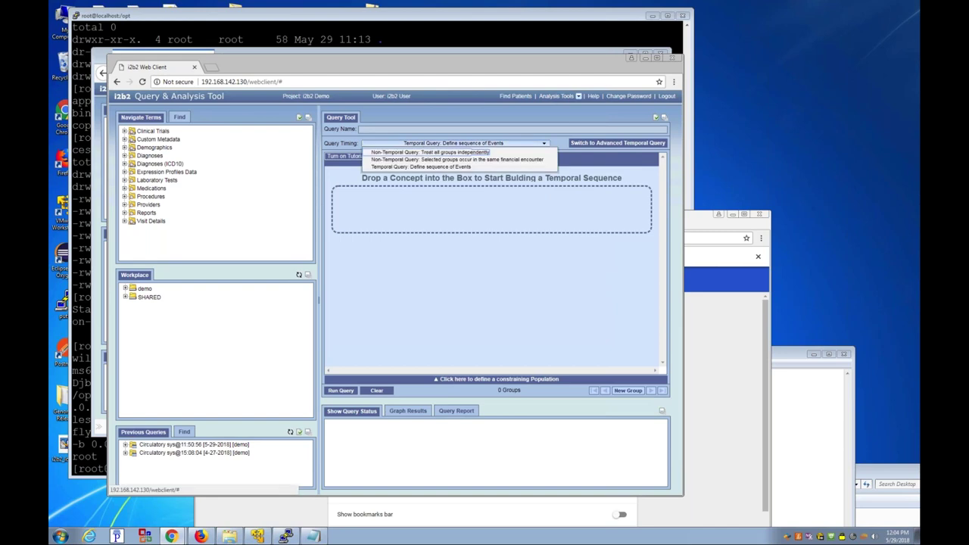
{"action": "left_click", "coordinate": [421, 152]}
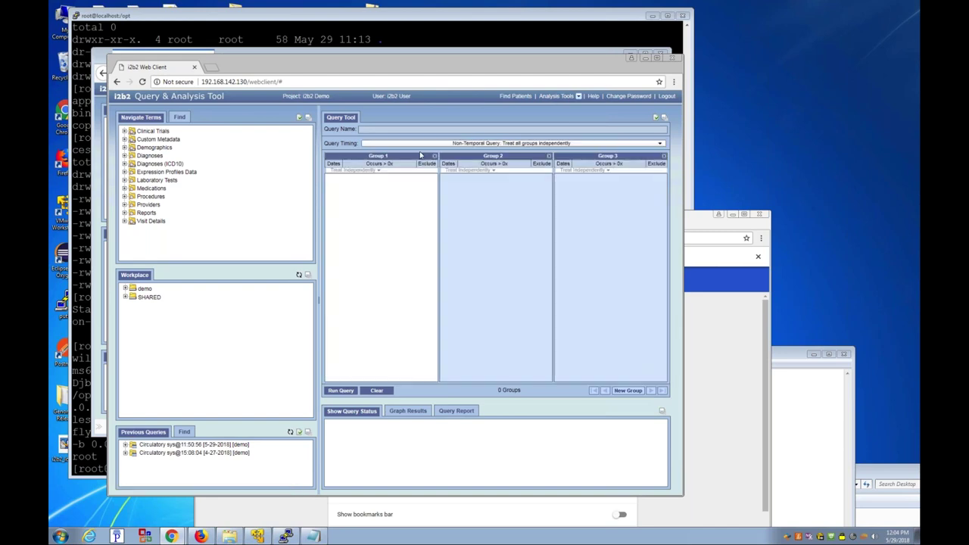
Step: Drag Diagnoses > Circulatory system into Group 1 and run the query with its default name
{"action": "left_click", "coordinate": [151, 156]}
{"action": "left_click_drag", "start_coordinate": [165, 165], "coordinate": [379, 246]}
{"action": "left_click", "coordinate": [340, 390]}
{"action": "left_click", "coordinate": [438, 346]}
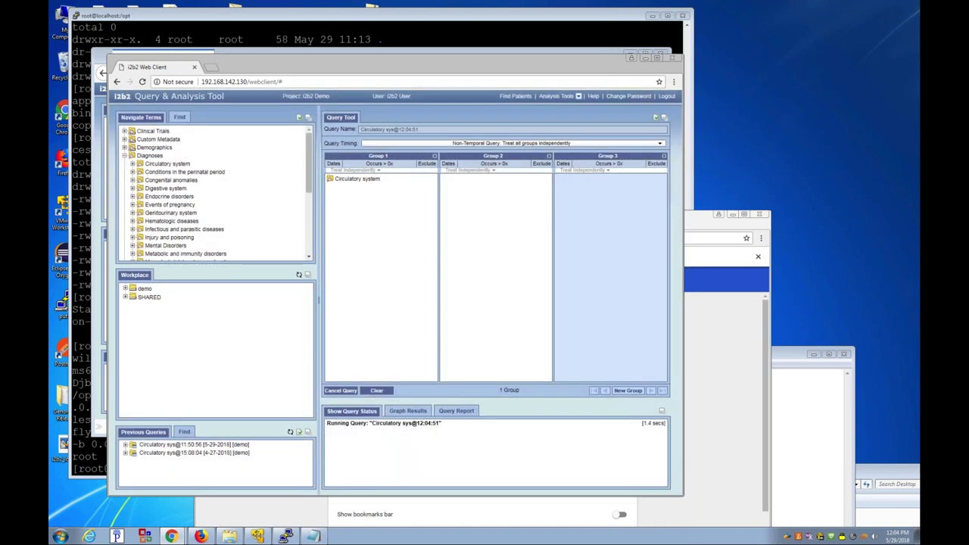